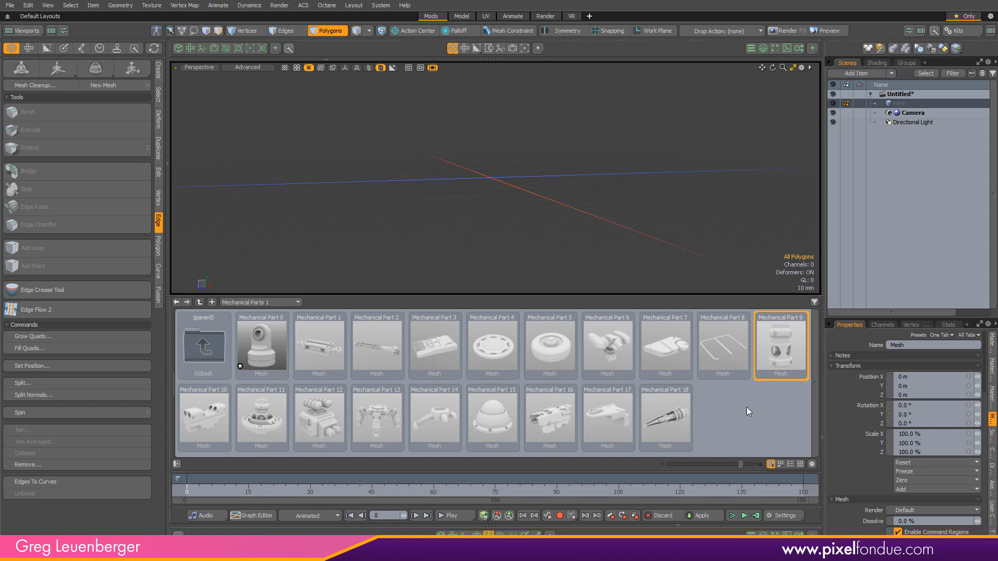
# - Load the Mechanical Part 9 mesh preset into the scene and hide the preset browser
pyautogui.rightClick(766, 353)
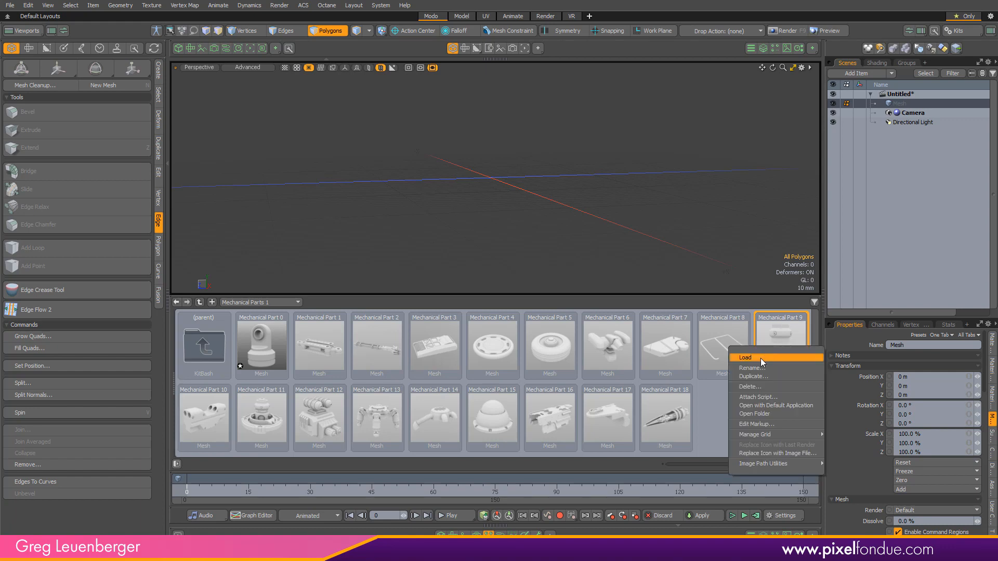
pyautogui.click(762, 358)
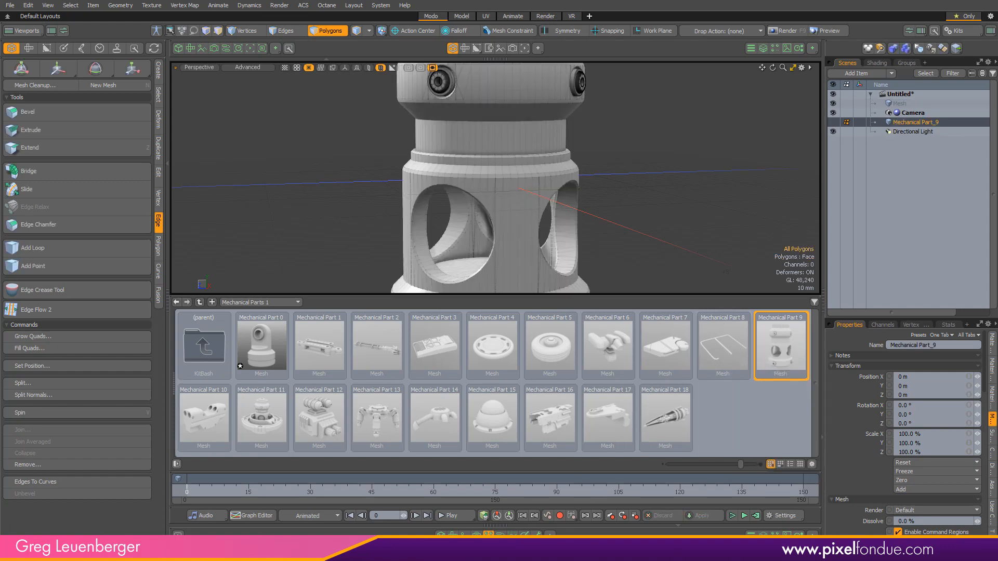
pyautogui.press('F6')
pyautogui.scroll(-2, 620, 306)
pyautogui.keyDown('alt'); pyautogui.keyDown('shift'); pyautogui.moveTo(614, 295); pyautogui.dragTo(593, 286); pyautogui.keyUp('shift'); pyautogui.keyUp('alt')
pyautogui.keyDown('alt'); pyautogui.moveTo(593, 287); pyautogui.dragTo(621, 282); pyautogui.keyUp('alt')
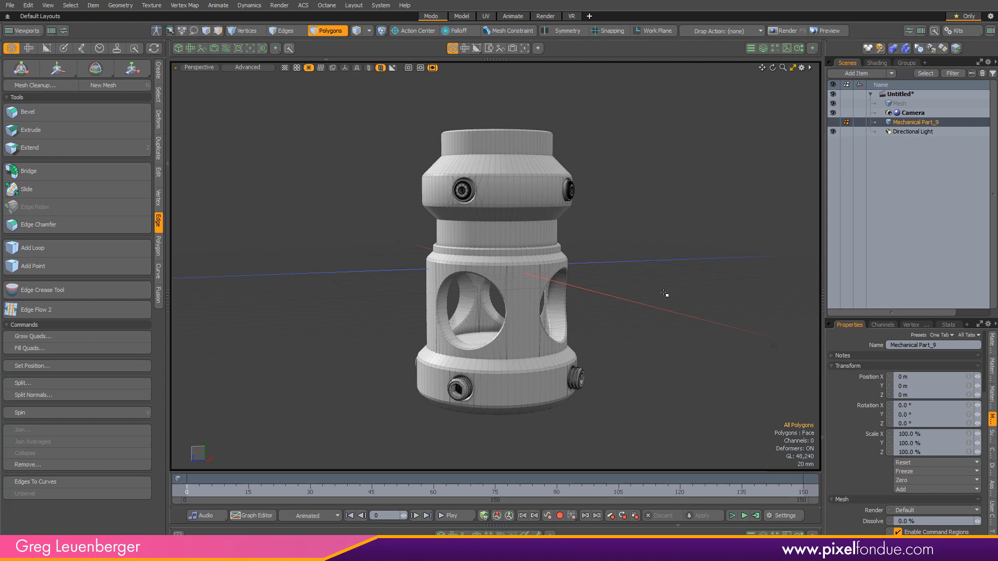
pyautogui.doubleClick(525, 231)
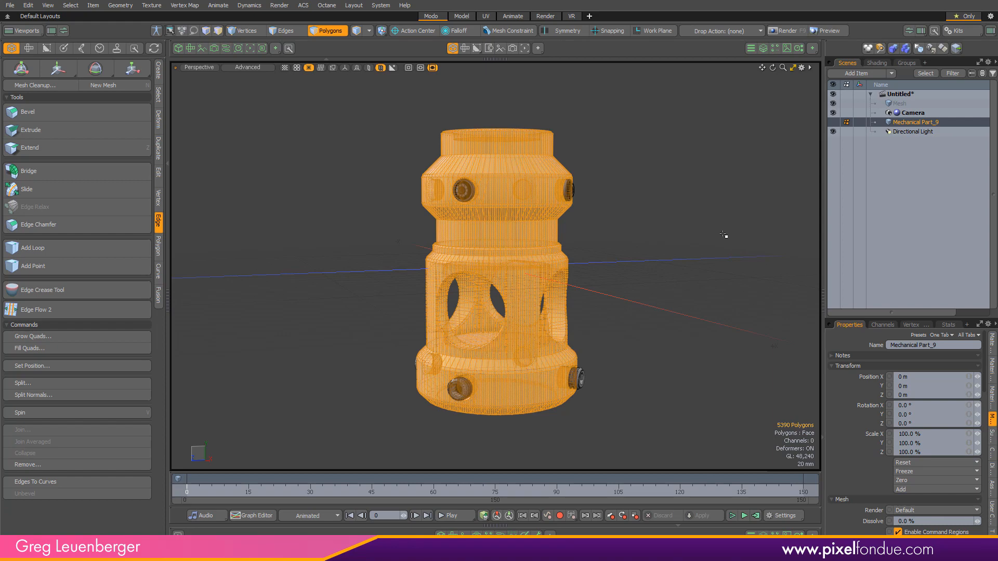
pyautogui.keyDown('alt'); pyautogui.moveTo(652, 211); pyautogui.dragTo(476, 201); pyautogui.keyUp('alt')
pyautogui.click(664, 218)
pyautogui.keyDown('ctrl'); pyautogui.keyDown('alt'); pyautogui.moveTo(475, 200); pyautogui.dragTo(571, 256); pyautogui.keyUp('alt'); pyautogui.keyUp('ctrl')
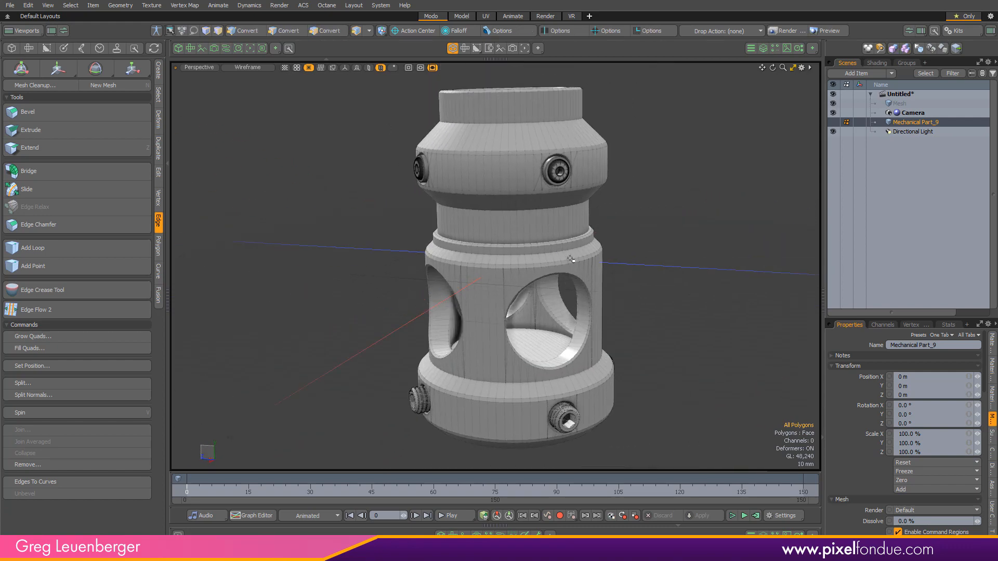
# - Select the connected polygons of the main body and assign a material named Pillar with a red color (211, 20, 26)
pyautogui.doubleClick(541, 227)
pyautogui.write('m')
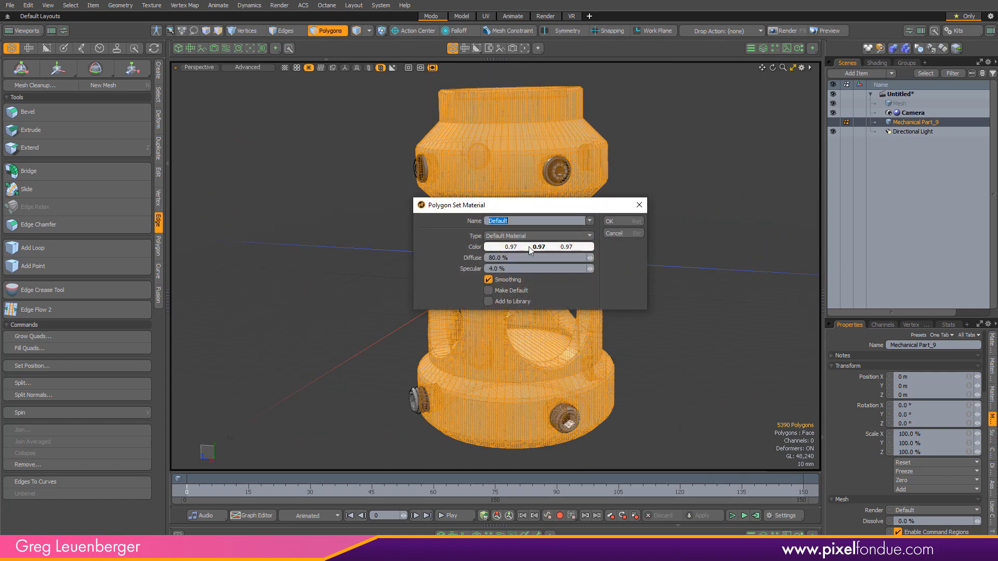
pyautogui.write('Pillar')
pyautogui.click(581, 248)
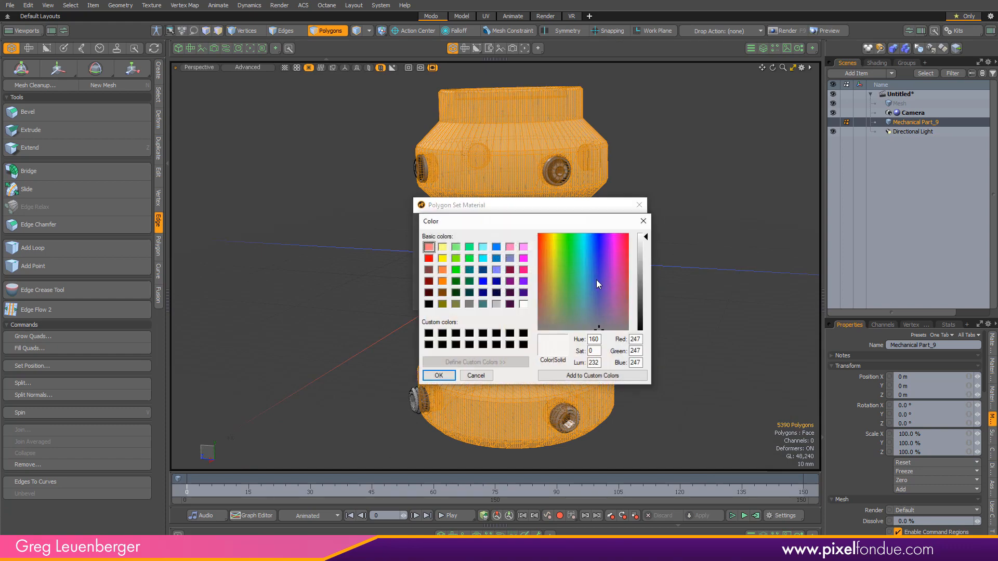
pyautogui.click(644, 286)
pyautogui.moveTo(627, 273); pyautogui.dragTo(630, 251)
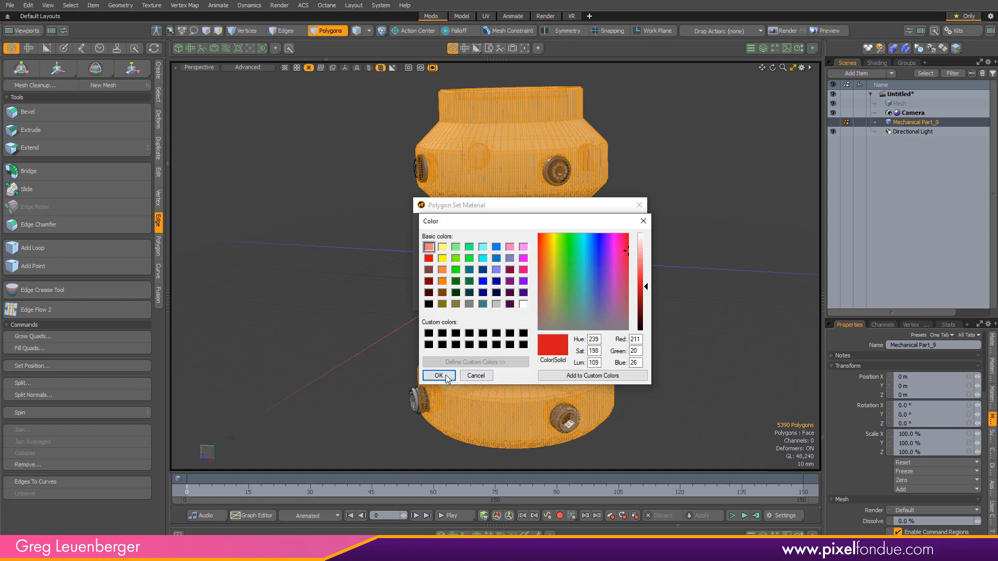
pyautogui.click(439, 375)
pyautogui.click(621, 233)
# - Select the full loop of polygons around the narrow neck band
pyautogui.scroll(5, 526, 233)
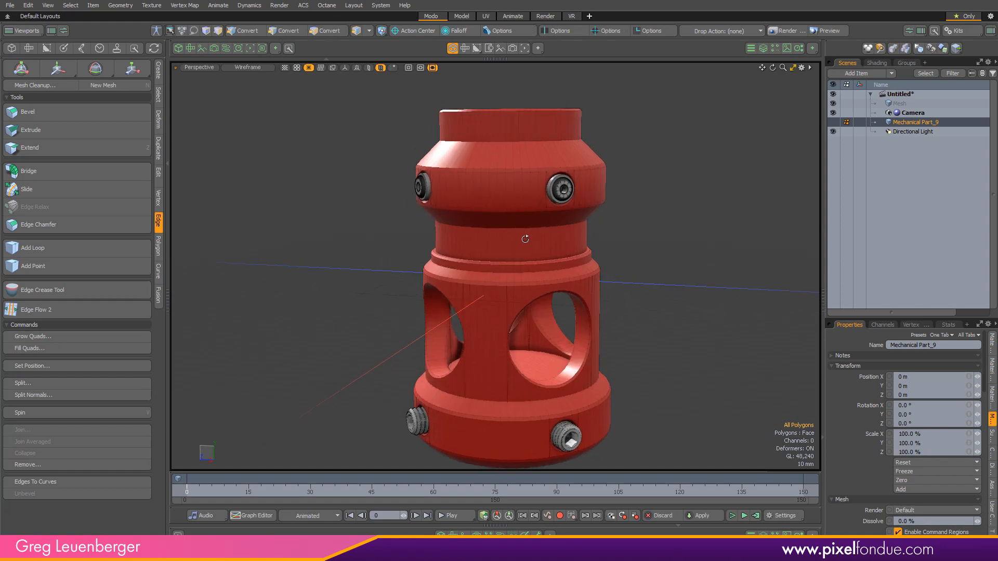
pyautogui.moveTo(483, 251)
pyautogui.mouseDown()
pyautogui.moveTo(613, 253)
pyautogui.moveTo(507, 260)
pyautogui.mouseUp()
pyautogui.press('l')
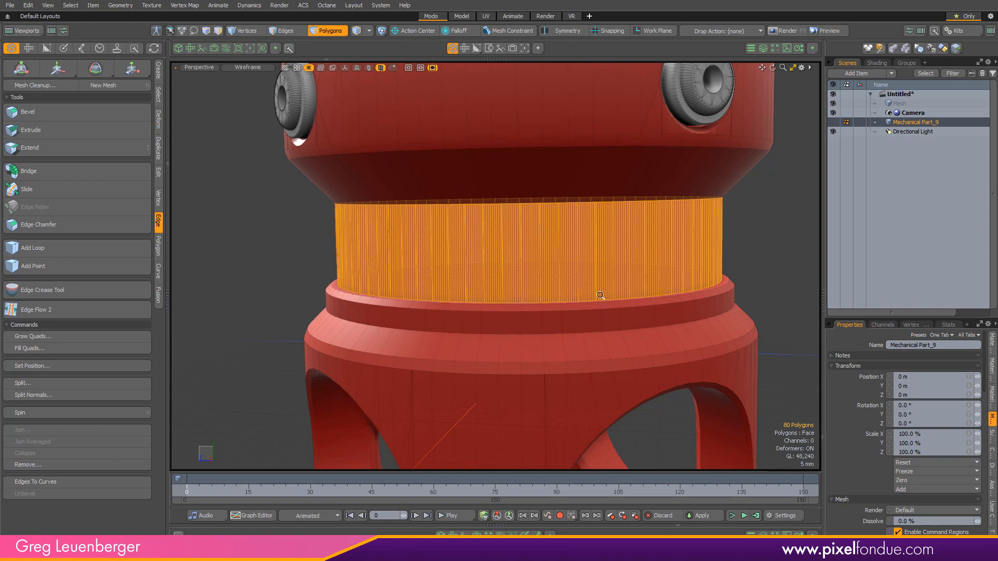
pyautogui.keyDown('alt'); pyautogui.moveTo(596, 292); pyautogui.dragTo(676, 293); pyautogui.keyUp('alt')
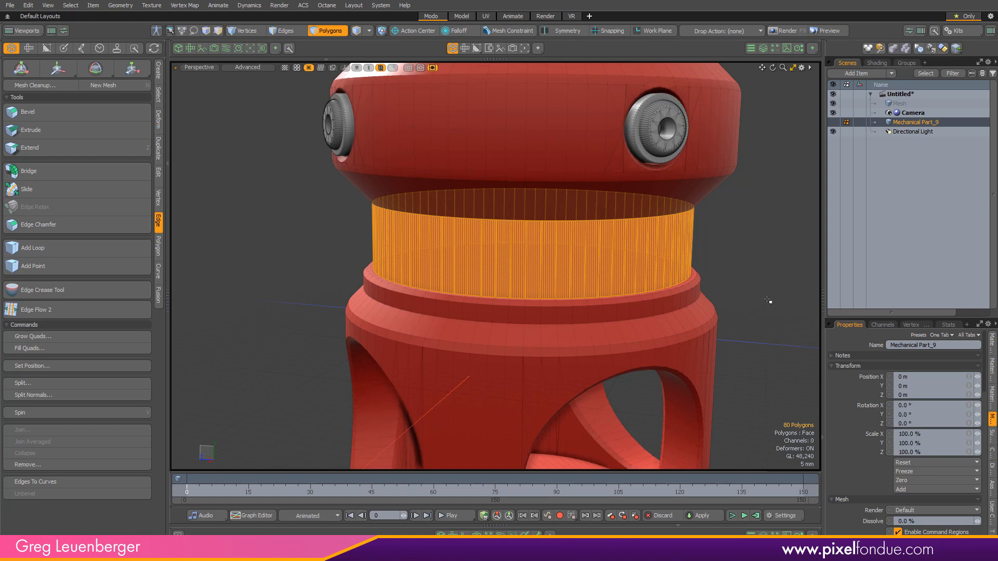
pyautogui.keyDown('alt'); pyautogui.moveTo(595, 334); pyautogui.dragTo(709, 300); pyautogui.keyUp('alt')
# - Select several vertical edges on the neck band and add a Loop Slice around it at 50%
pyautogui.press('2')
pyautogui.moveTo(464, 281); pyautogui.dragTo(548, 275)
pyautogui.moveTo(546, 276)
pyautogui.keyDown('alt'); pyautogui.mouseDown()
pyautogui.moveTo(467, 276)
pyautogui.moveTo(451, 263)
pyautogui.moveTo(531, 275)
pyautogui.moveTo(496, 286)
pyautogui.mouseUp(); pyautogui.keyUp('alt')
pyautogui.scroll(3, 531, 275)
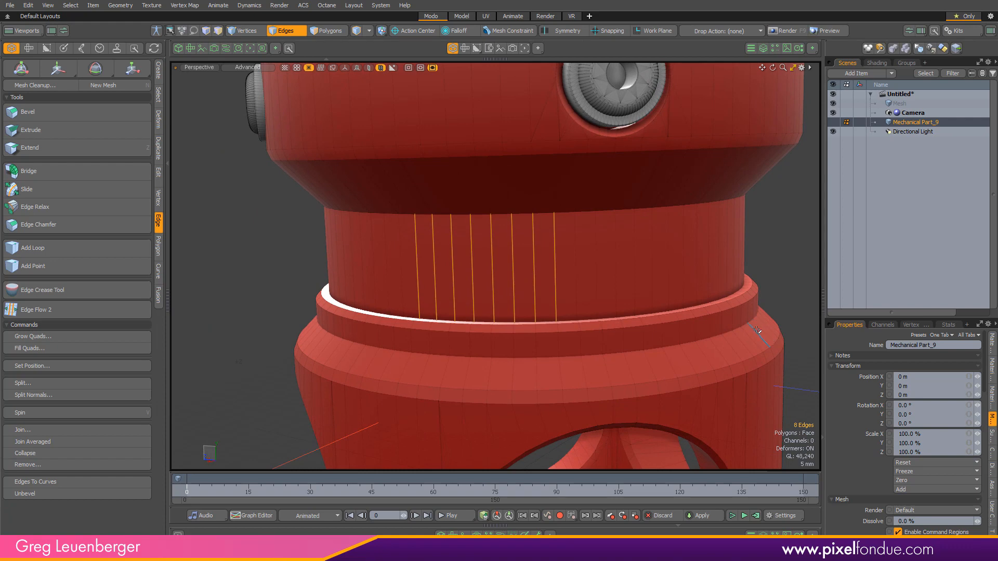
pyautogui.hotkey('alt', 'c')
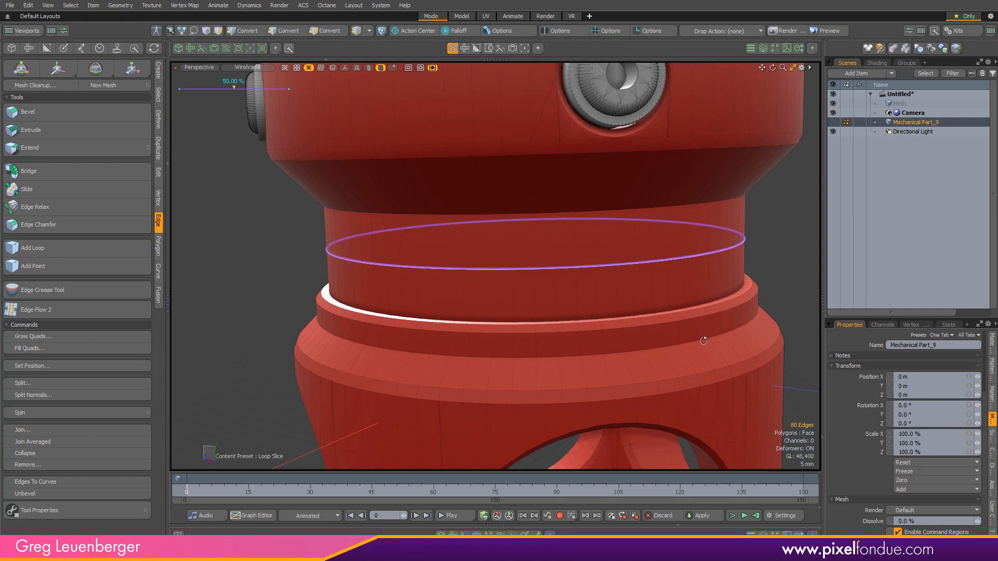
pyautogui.keyDown('alt'); pyautogui.moveTo(690, 327); pyautogui.dragTo(703, 357); pyautogui.keyUp('alt')
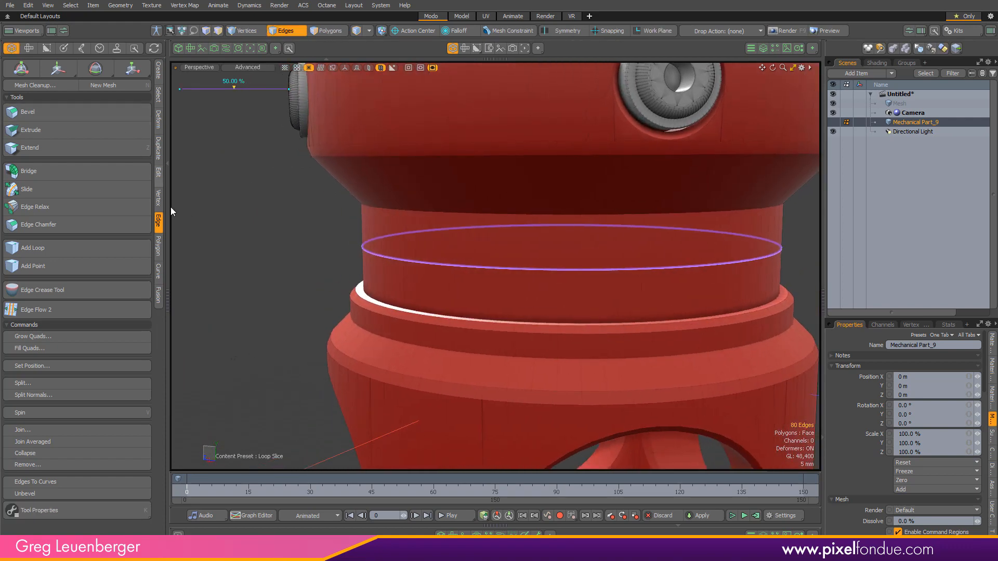
# - Try moving the loop slice on the neck band to 60%, and undo that move
pyautogui.click(158, 172)
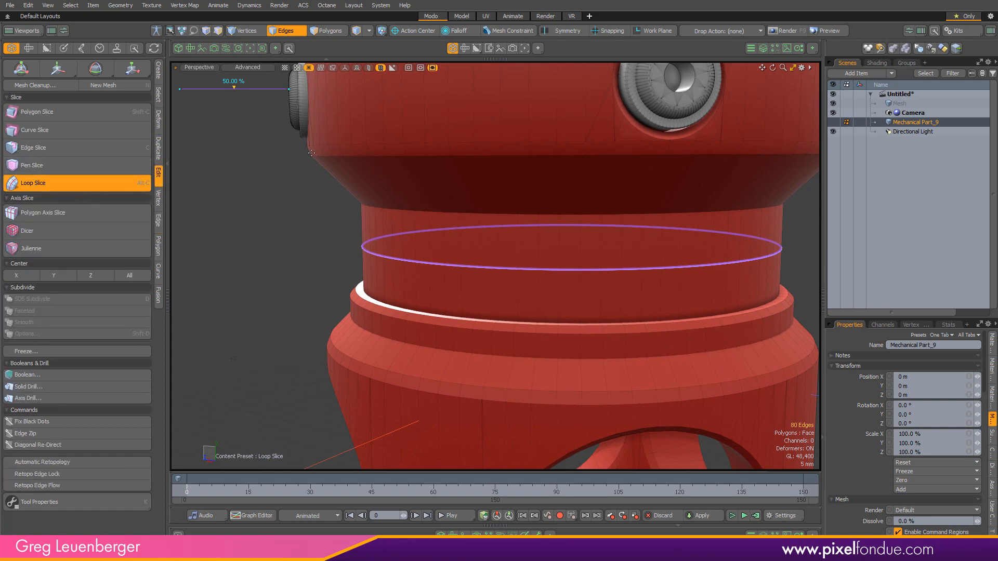
pyautogui.moveTo(271, 283)
pyautogui.mouseDown()
pyautogui.moveTo(224, 283)
pyautogui.moveTo(282, 282)
pyautogui.mouseUp()
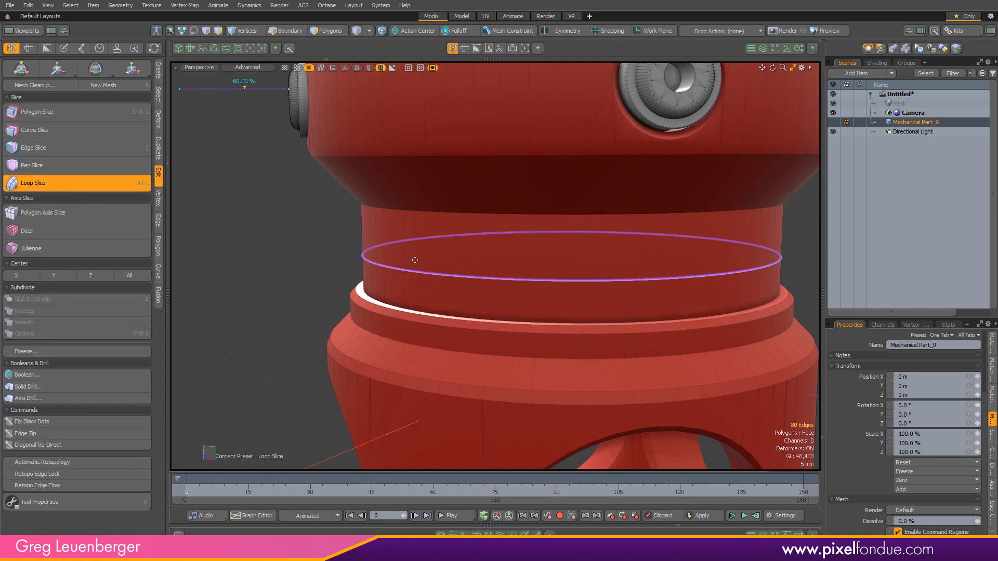
pyautogui.hotkey('ctrl', 'z')
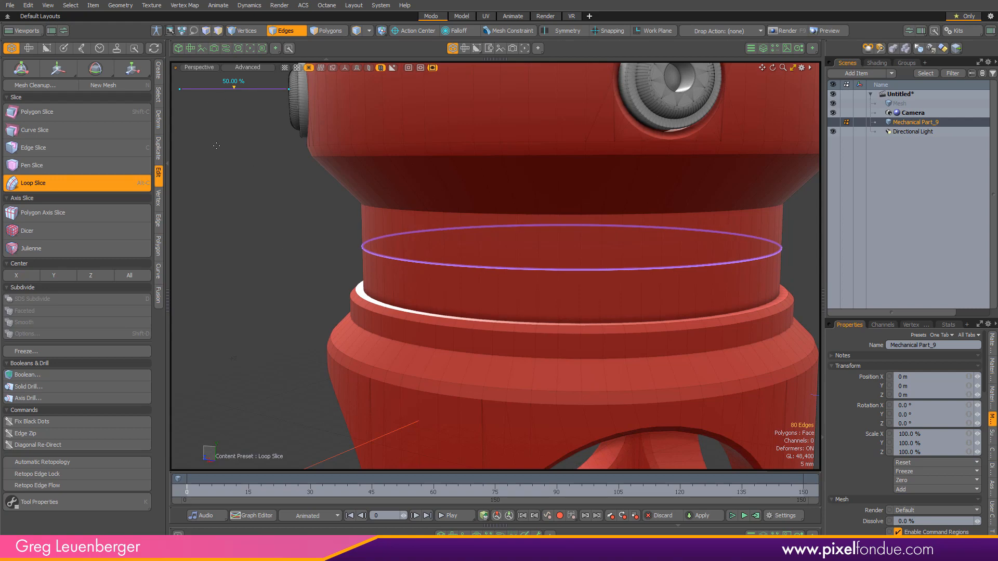
# - Finish the loop slice, convert the selected edge loop to vertices, and convert the selection back to edges
pyautogui.moveTo(573, 313)
pyautogui.keyDown('alt'); pyautogui.mouseDown()
pyautogui.moveTo(581, 310)
pyautogui.moveTo(560, 321)
pyautogui.mouseUp(); pyautogui.keyUp('alt')
pyautogui.press('space')
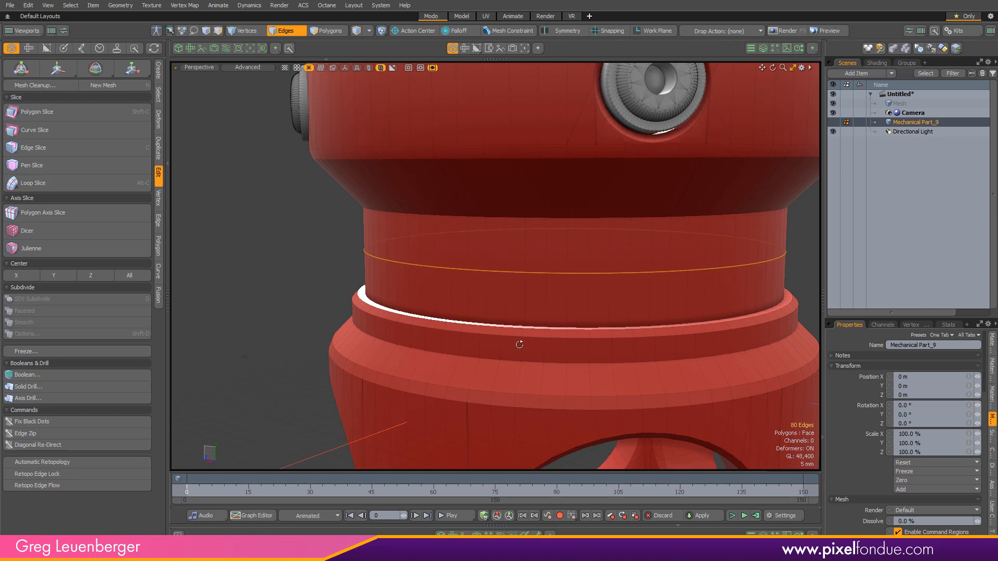
pyautogui.keyDown('alt'); pyautogui.moveTo(517, 346); pyautogui.dragTo(533, 402); pyautogui.keyUp('alt')
pyautogui.hotkey('alt', '1')
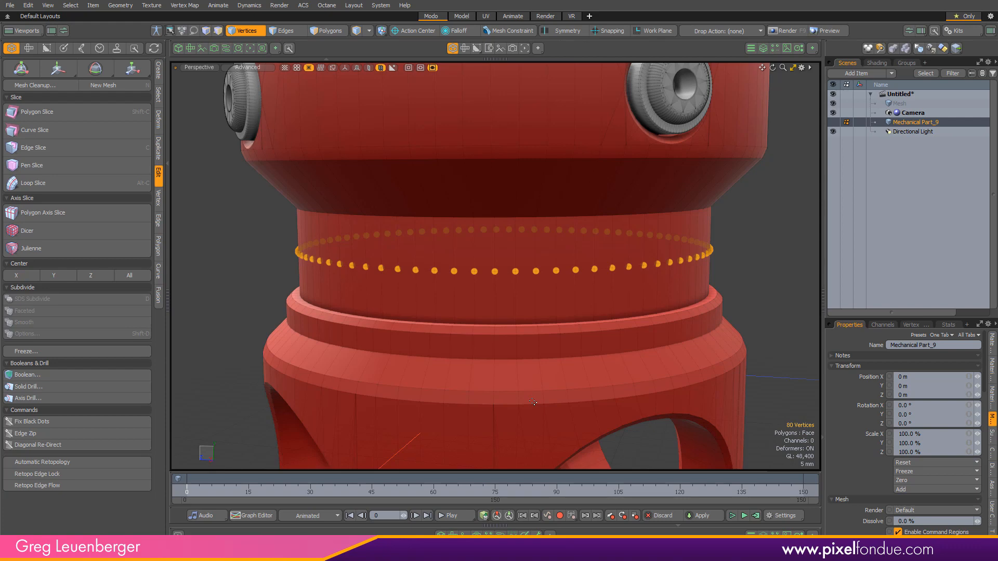
pyautogui.press('alt')
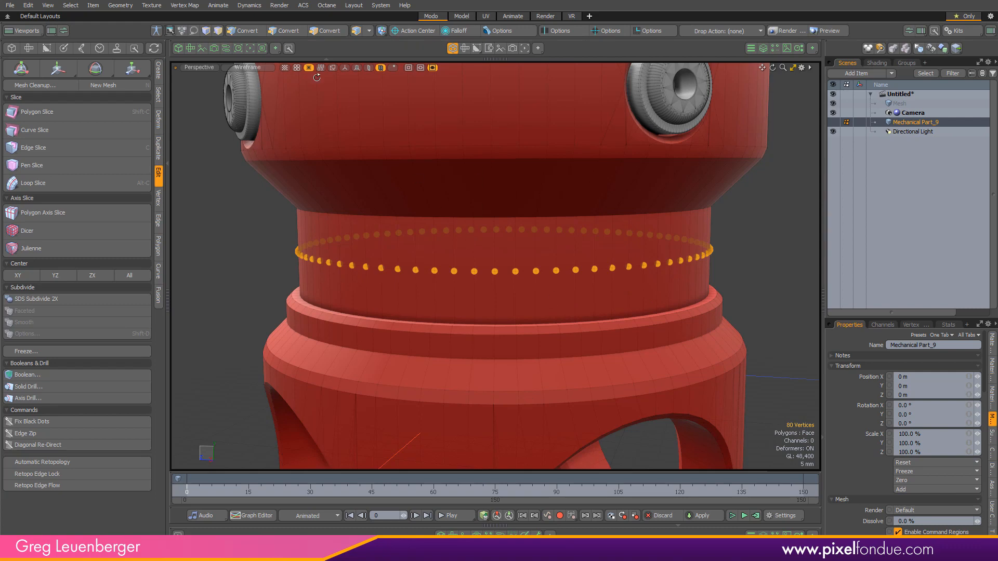
pyautogui.keyDown('alt'); pyautogui.click(293, 32); pyautogui.keyUp('alt')
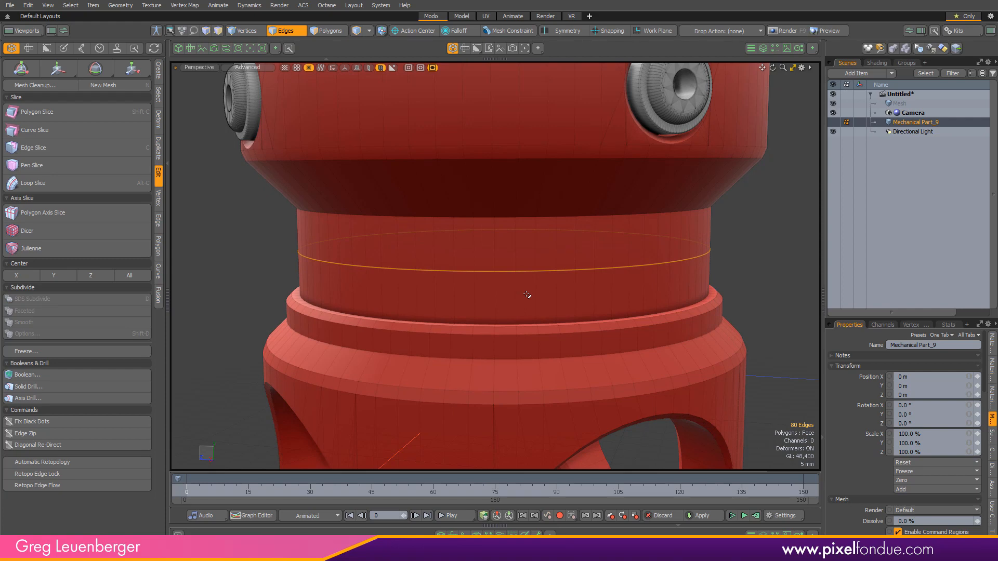
# - Convert the selected edge loop to a Spline Curve in a new mesh and show Mechanical Part_9 again
pyautogui.click(158, 220)
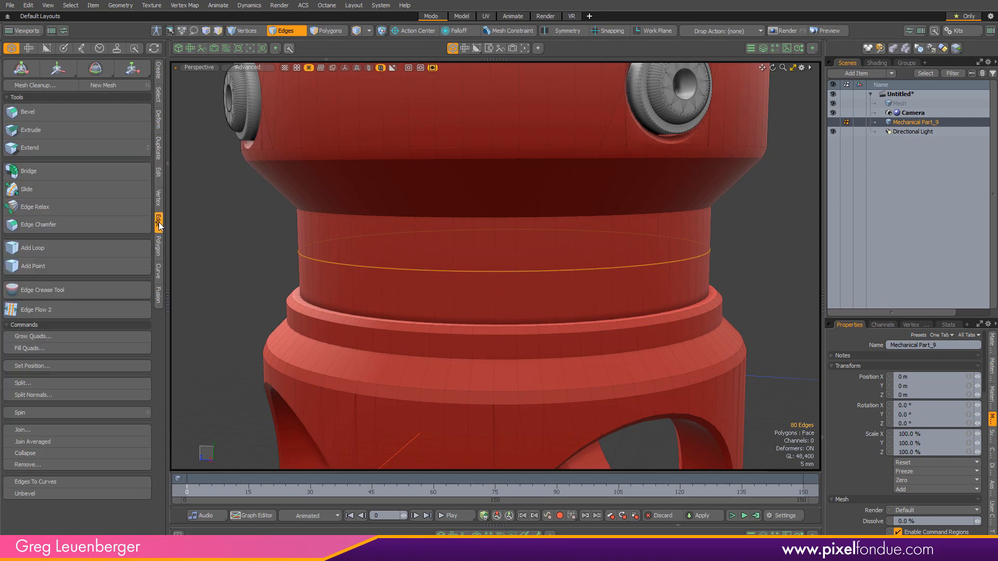
pyautogui.click(101, 484)
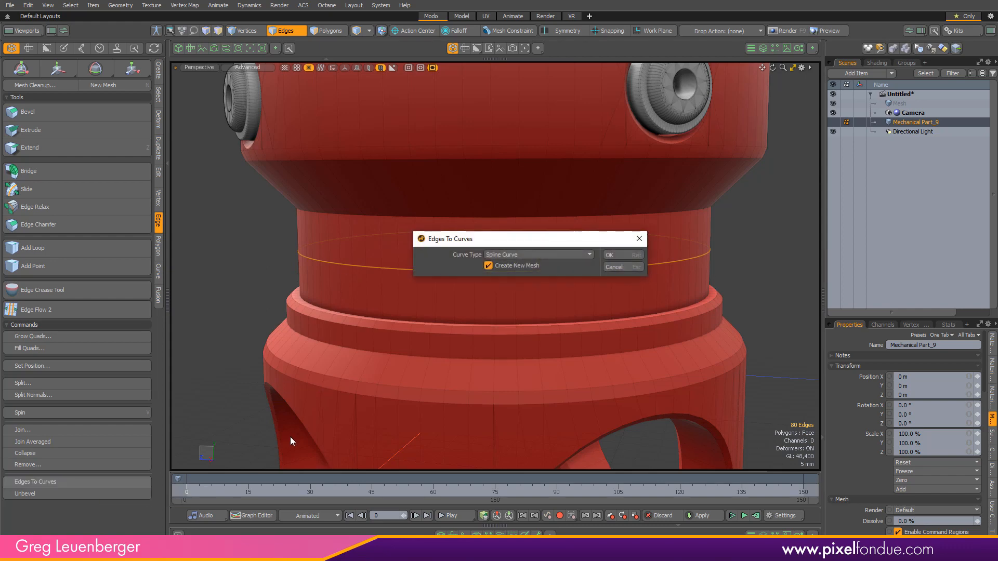
pyautogui.click(543, 254)
pyautogui.click(554, 255)
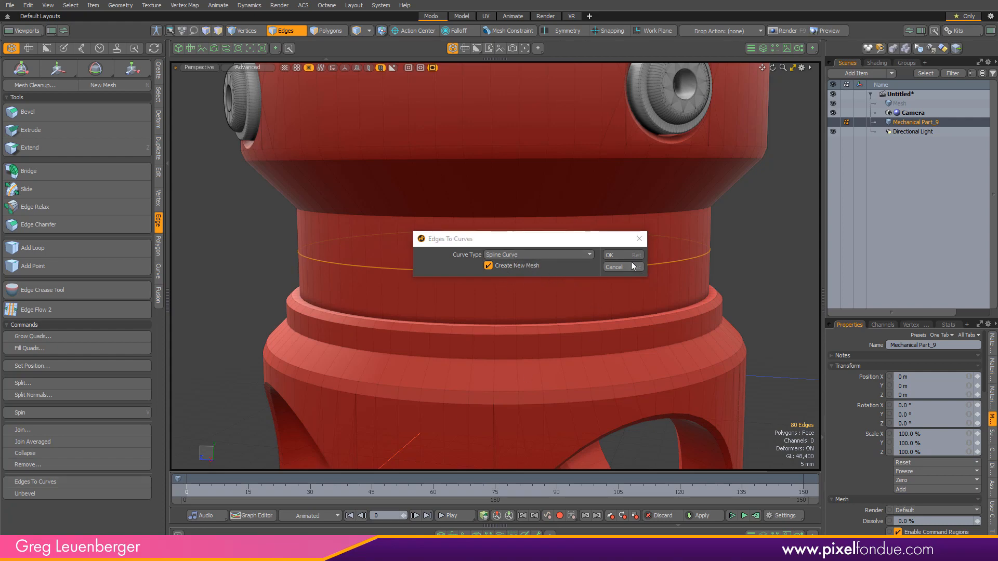
pyautogui.click(616, 255)
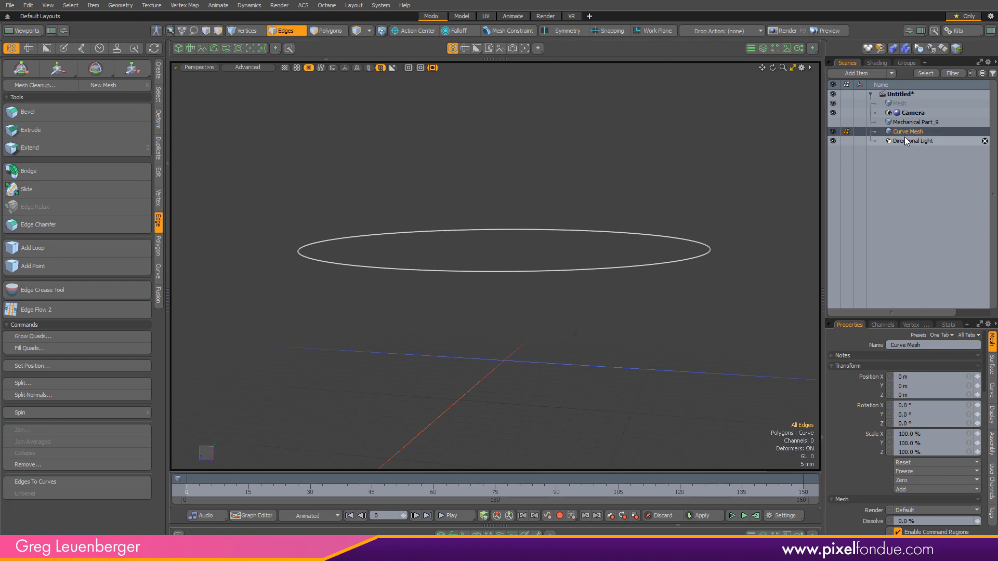
pyautogui.click(832, 121)
pyautogui.keyDown('alt'); pyautogui.moveTo(658, 295); pyautogui.dragTo(681, 291); pyautogui.keyUp('alt')
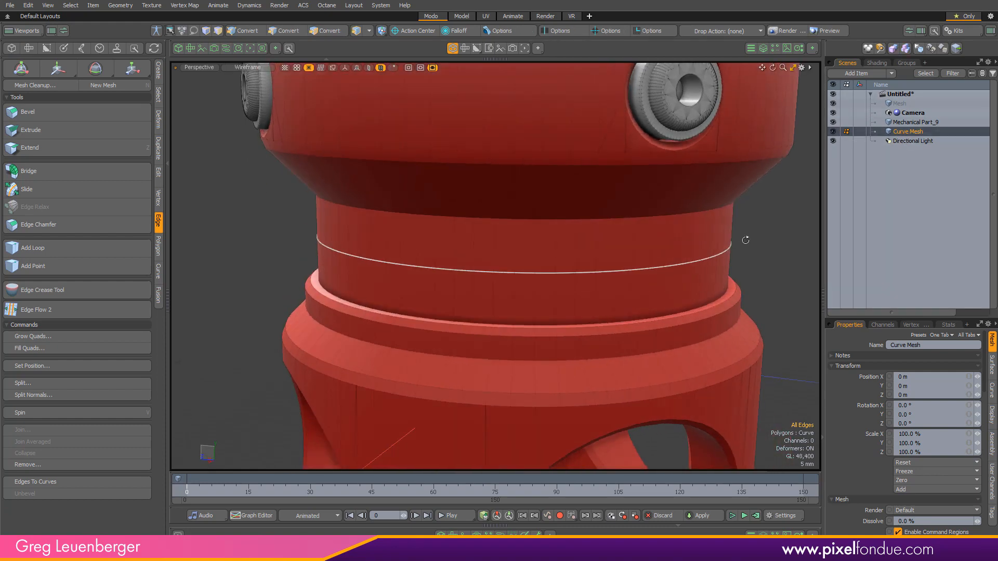
# - Examine how the new curve sits around the pillar's neck, selecting Mechanical Part_9 and Curve Mesh in turn
pyautogui.click(912, 122)
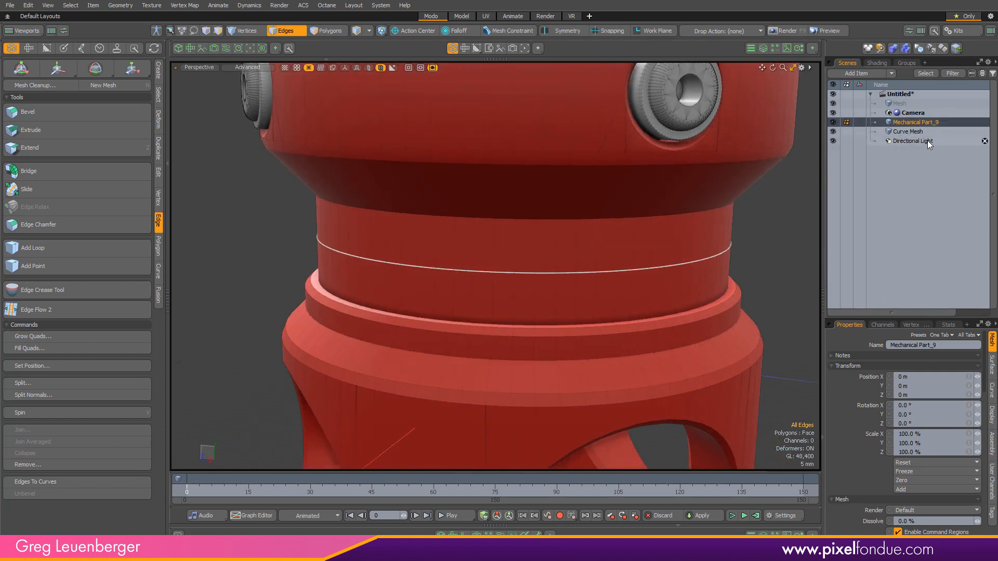
pyautogui.scroll(-6, 627, 222)
pyautogui.scroll(5, 627, 222)
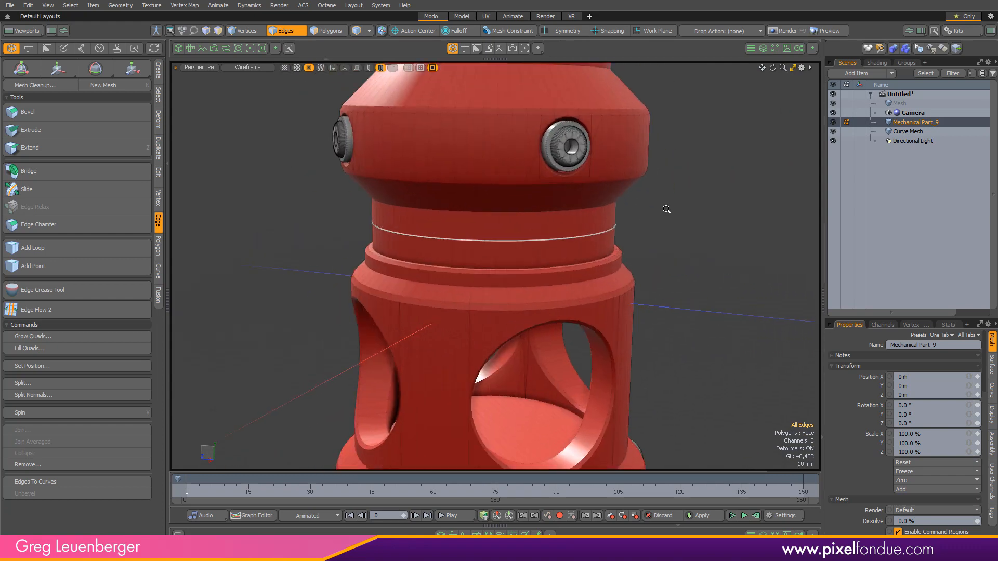
pyautogui.click(910, 131)
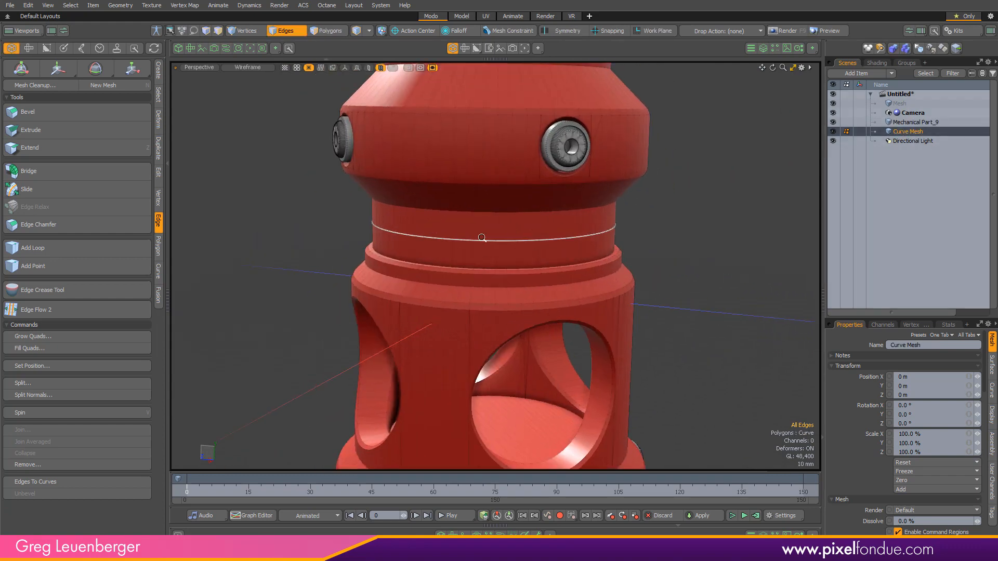
pyautogui.scroll(5, 615, 229)
pyautogui.scroll(-5, 615, 229)
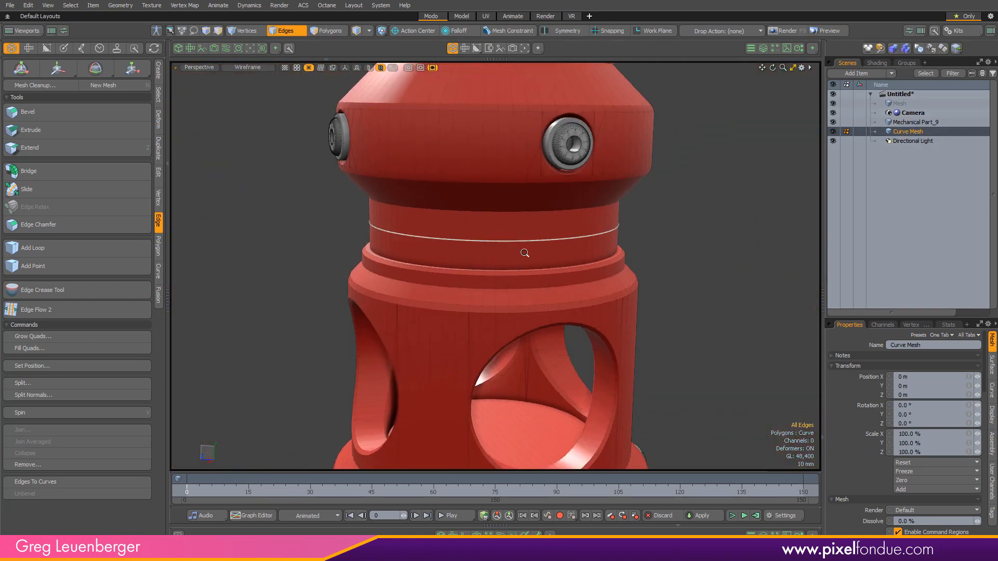
pyautogui.scroll(5, 526, 252)
pyautogui.scroll(-2, 592, 290)
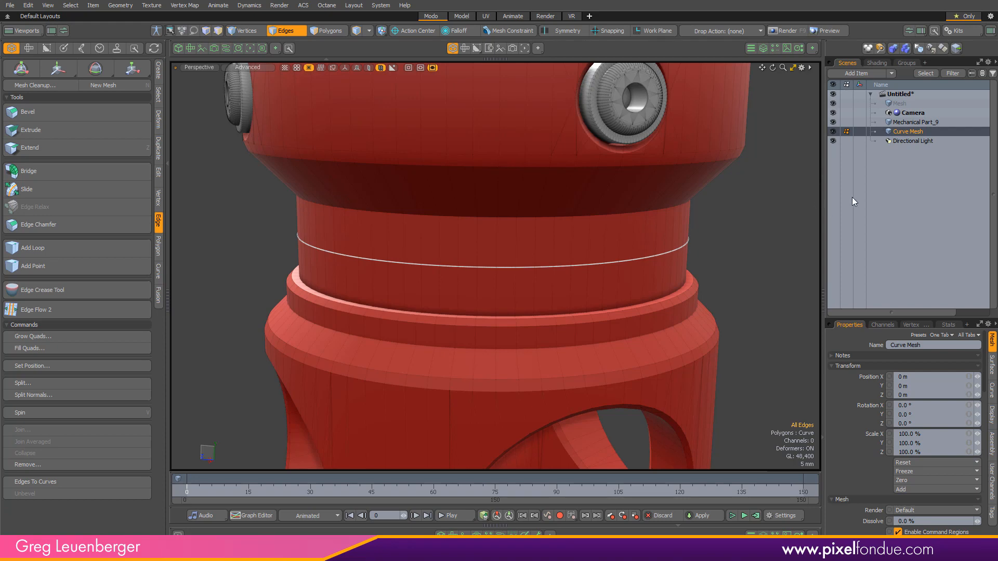
# - Clear the item selection, create a new mesh item, and rename it Ball
pyautogui.click(905, 232)
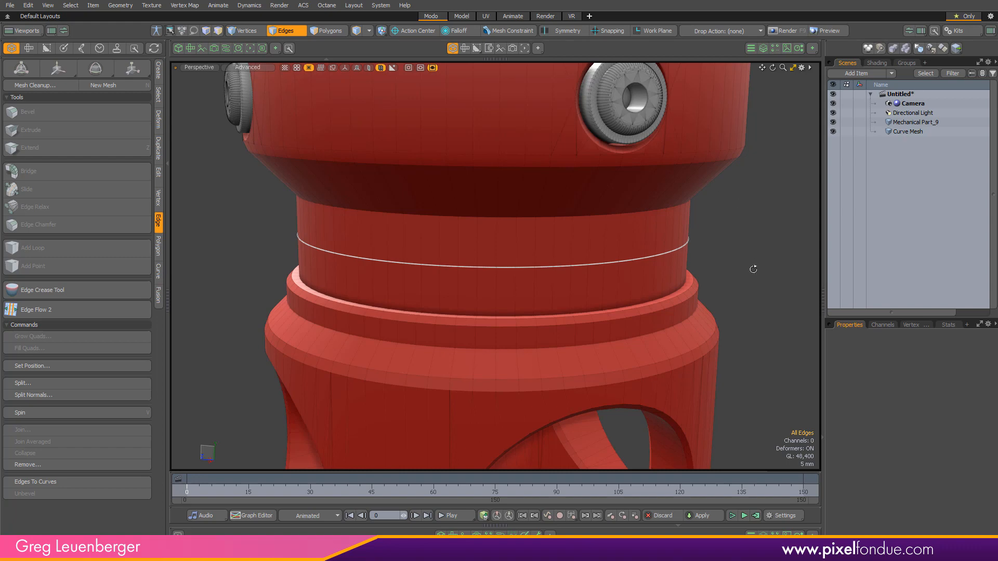
pyautogui.scroll(-2, 754, 269)
pyautogui.keyDown('alt'); pyautogui.keyDown('shift'); pyautogui.moveTo(754, 270); pyautogui.dragTo(738, 309); pyautogui.keyUp('shift'); pyautogui.keyUp('alt')
pyautogui.scroll(-2, 738, 309)
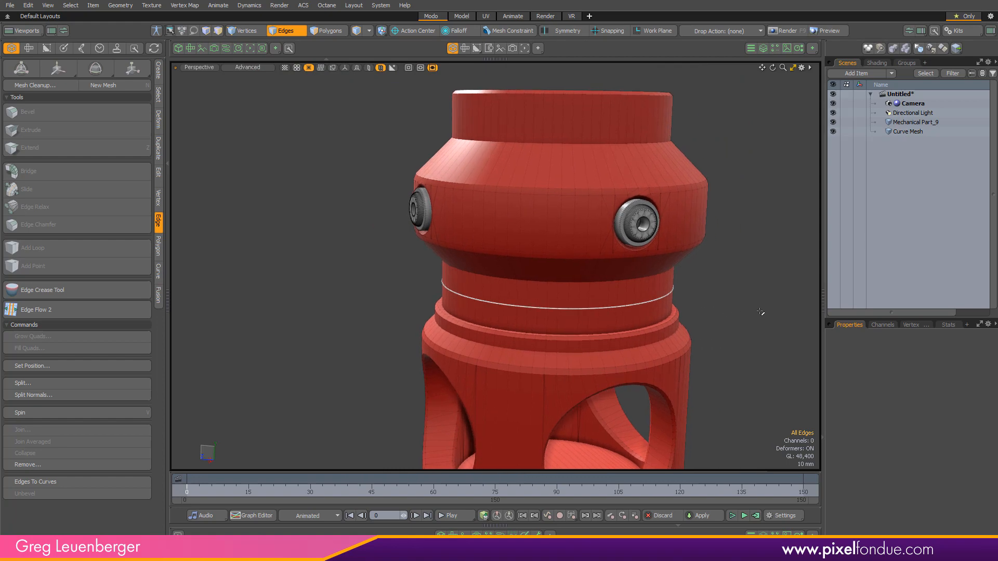
pyautogui.press('n')
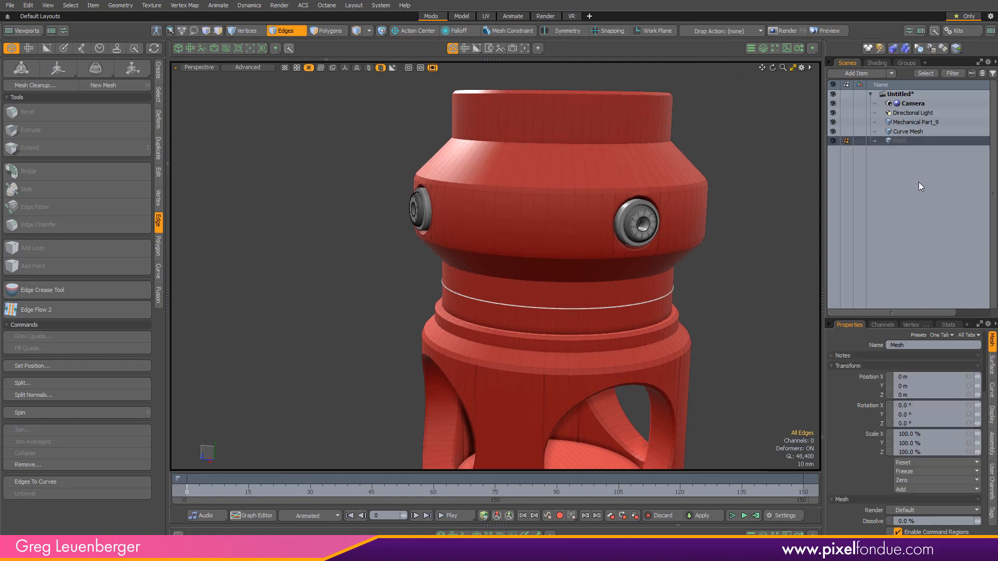
pyautogui.press('F2')
pyautogui.write('B')
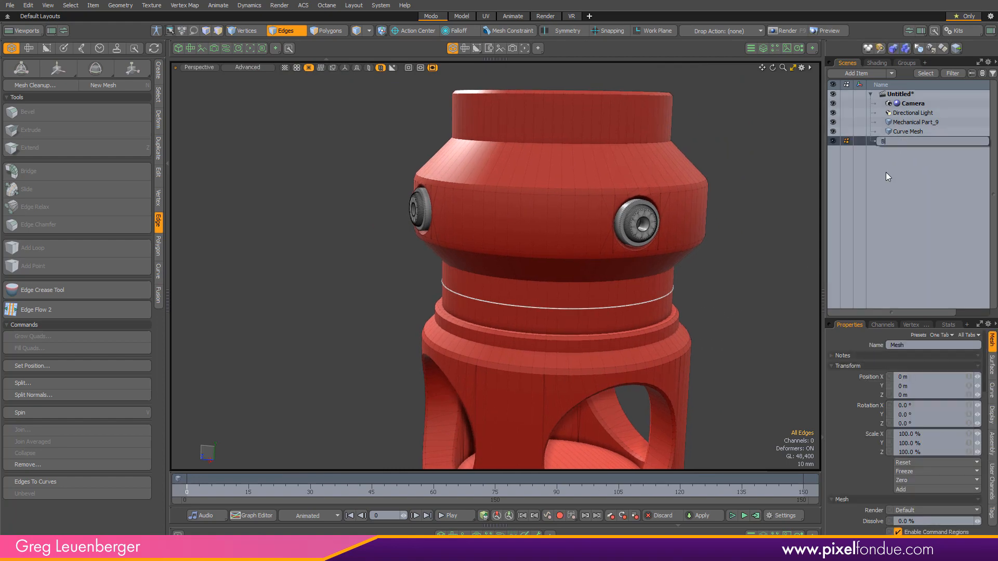
pyautogui.write('all')
pyautogui.press('Return')
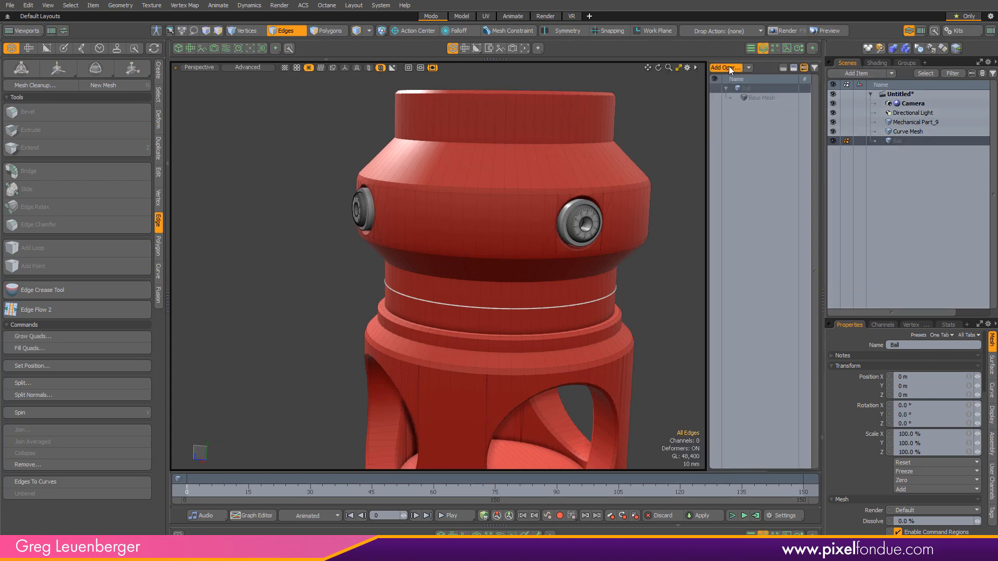
# - Add a Sphere mesh operation to the Ball mesh
pyautogui.click(737, 68)
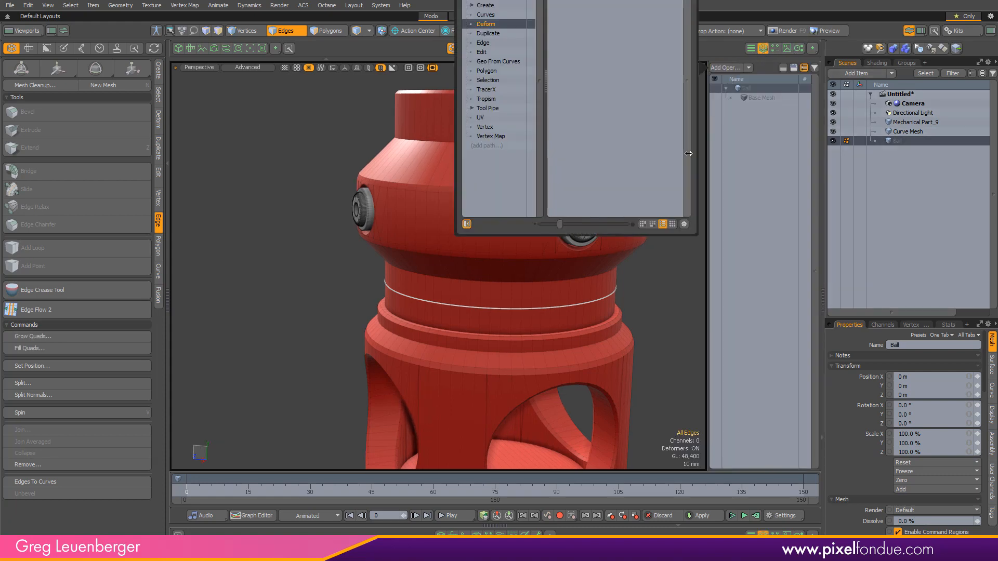
pyautogui.doubleClick(627, 1)
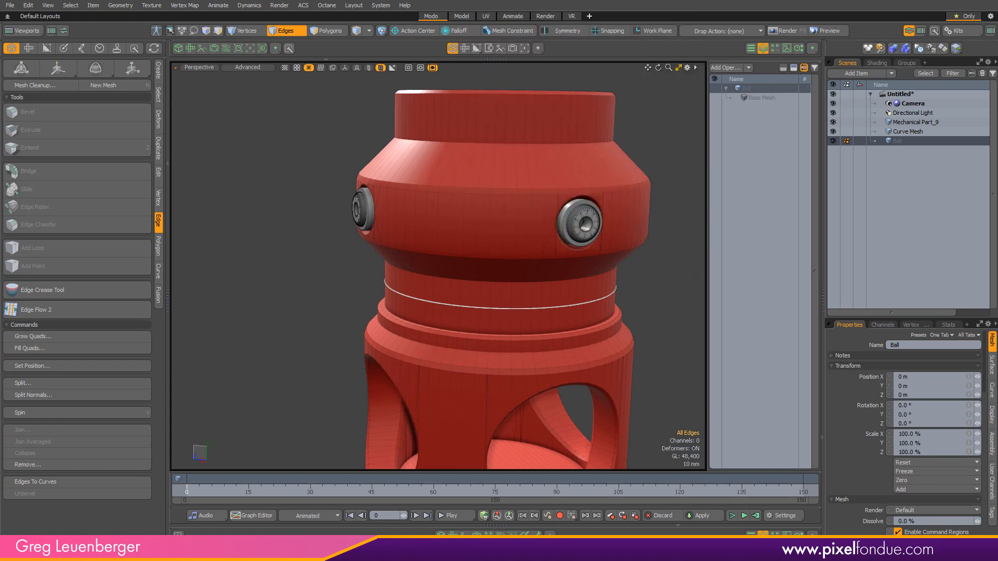
pyautogui.scroll(-10, 598, 303)
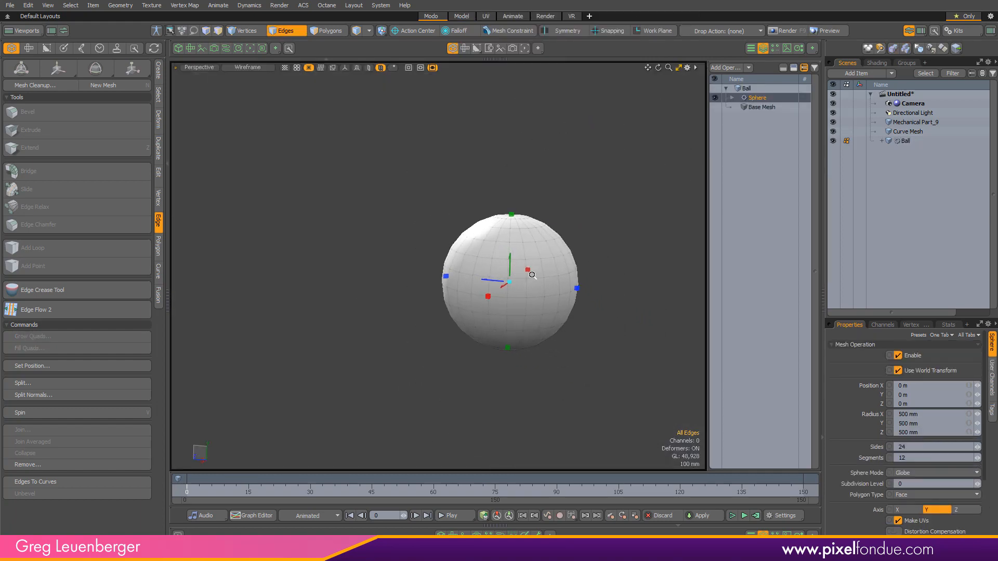
# - Set the sphere's X, Y and Z radius to 10 mm
pyautogui.scroll(5, 535, 271)
pyautogui.click(932, 415)
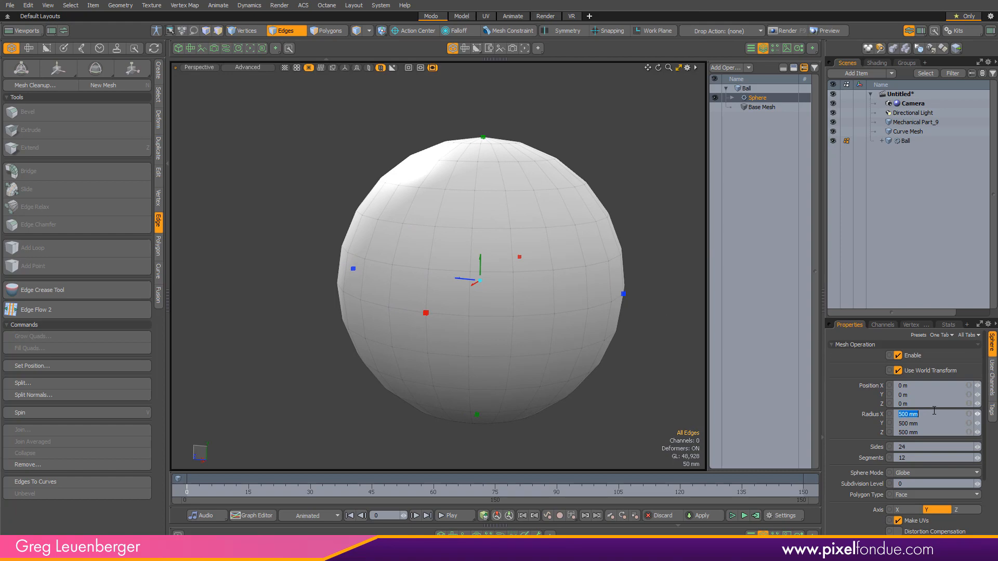
pyautogui.write('.01')
pyautogui.press('Return')
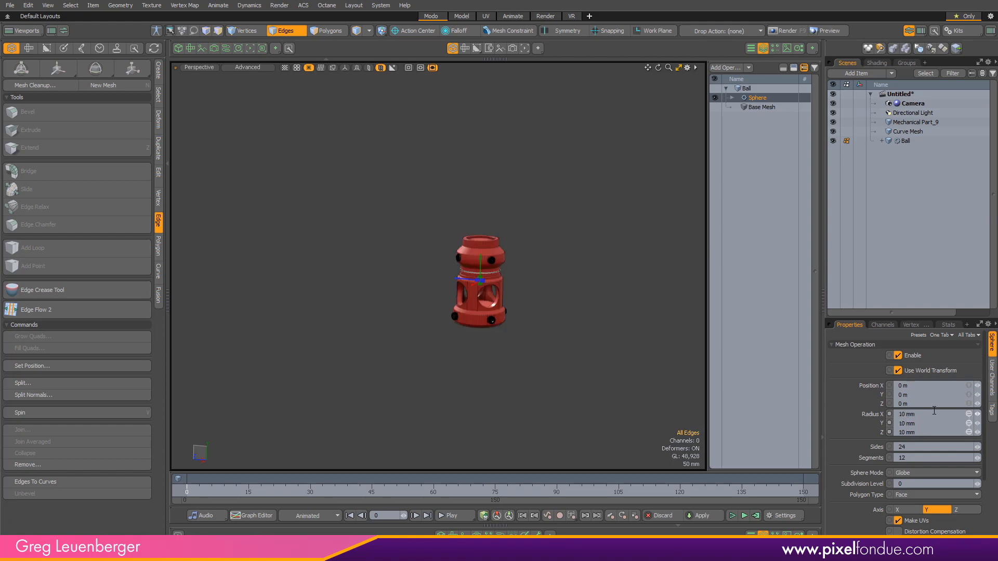
pyautogui.scroll(5, 594, 389)
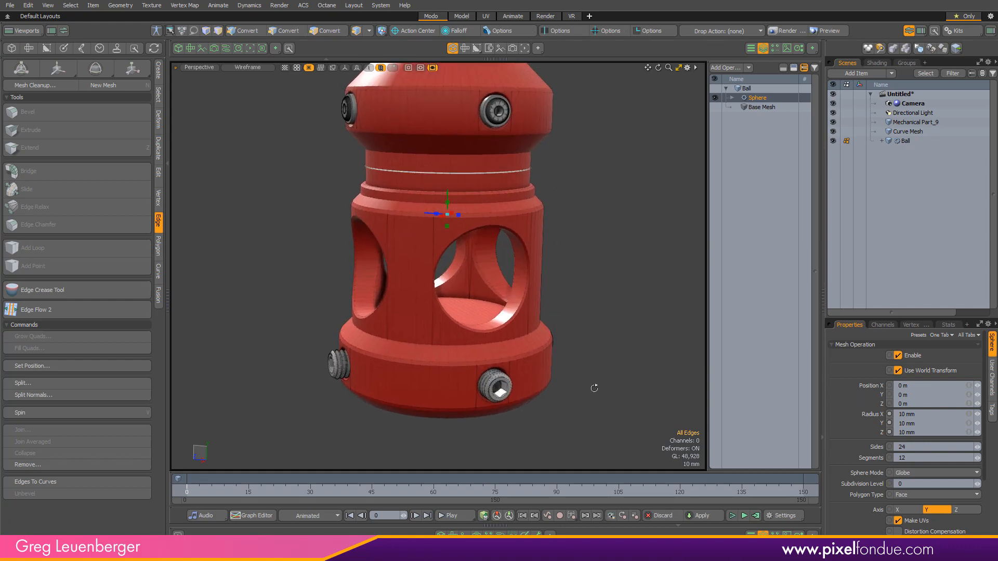
# - Switch the sphere mode to Tesselation with a subdivision level of 3
pyautogui.click(916, 473)
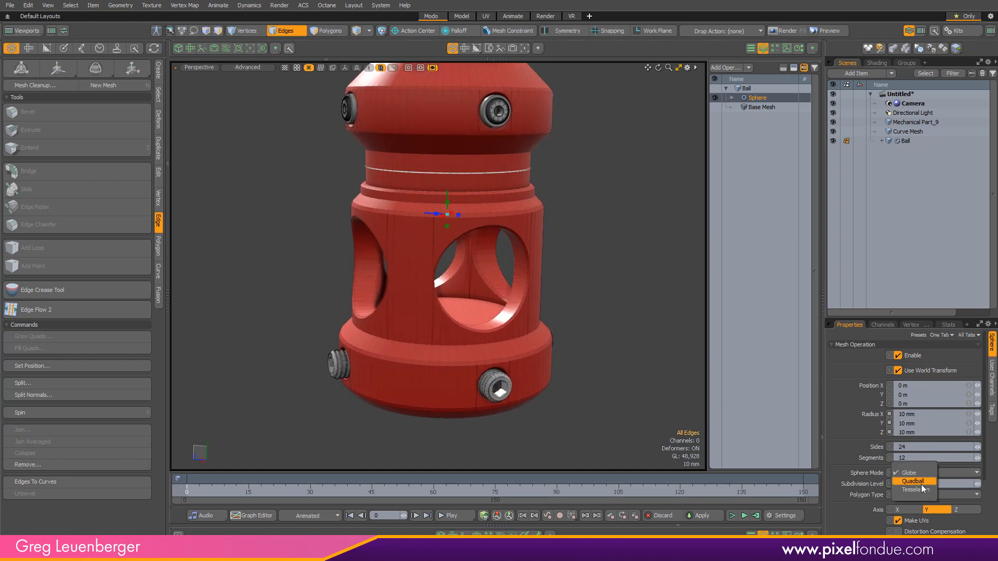
pyautogui.click(915, 489)
pyautogui.click(915, 484)
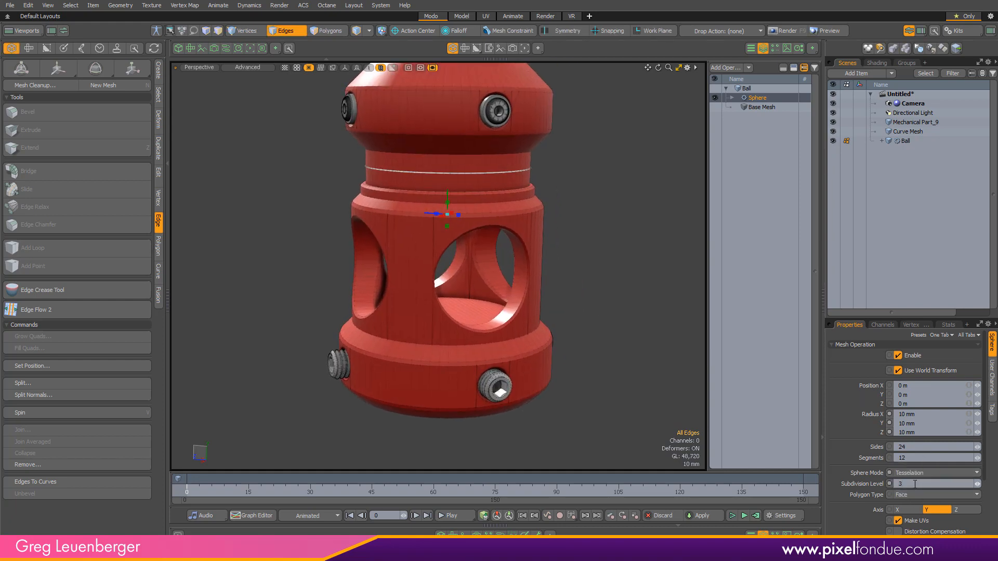
pyautogui.scroll(2, 564, 232)
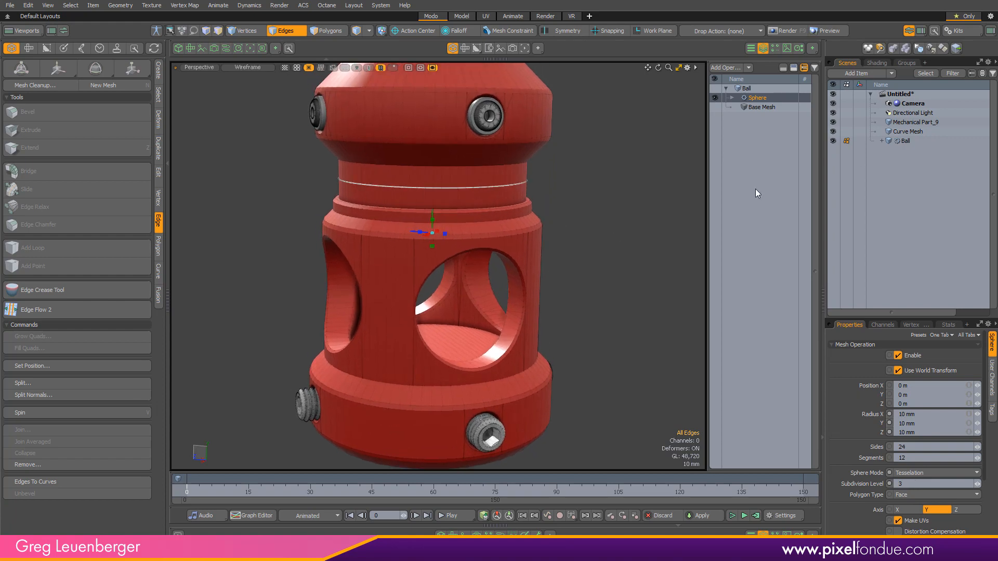
# - Add a Replicator item to the scene
pyautogui.click(870, 73)
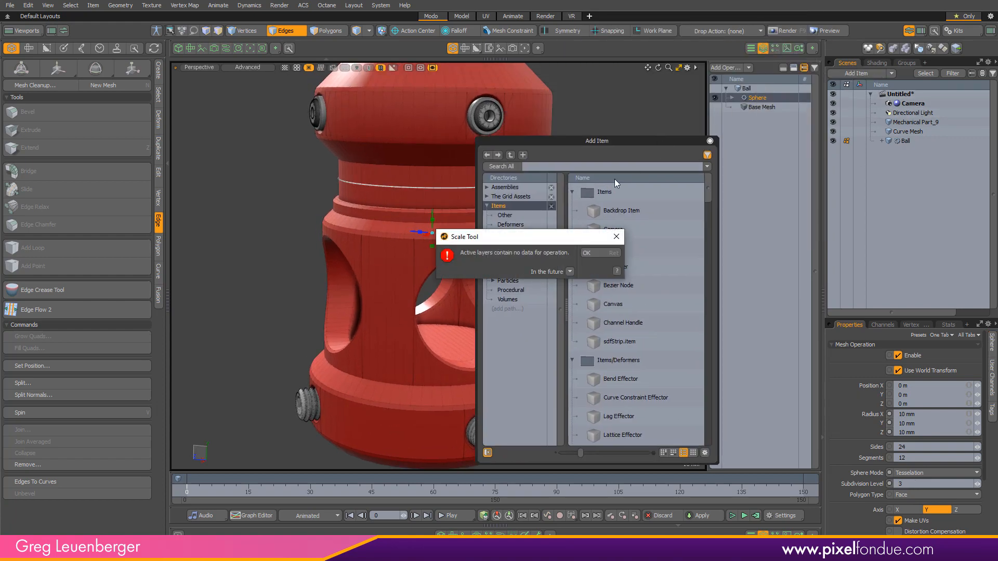
pyautogui.write('re')
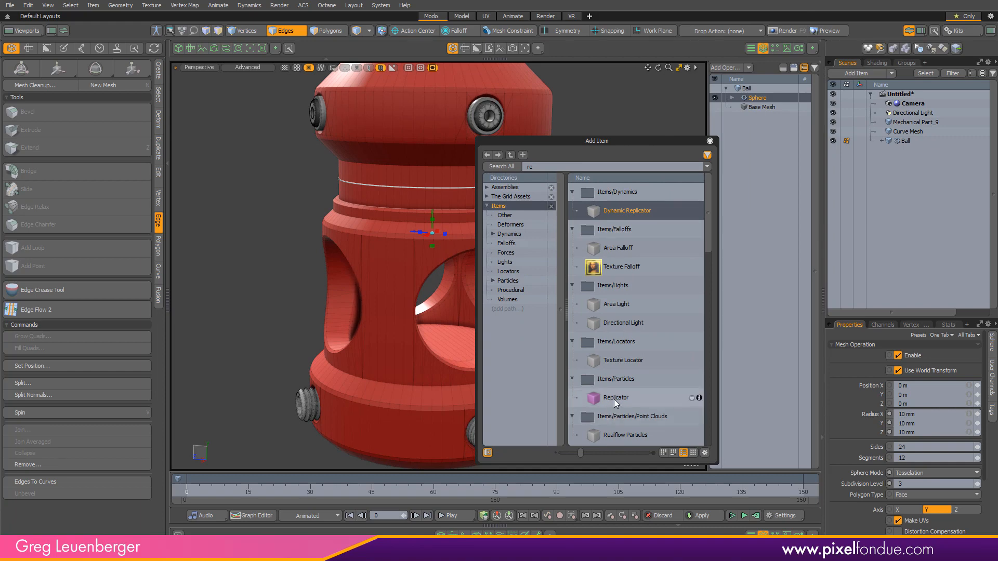
pyautogui.doubleClick(614, 399)
pyautogui.click(710, 141)
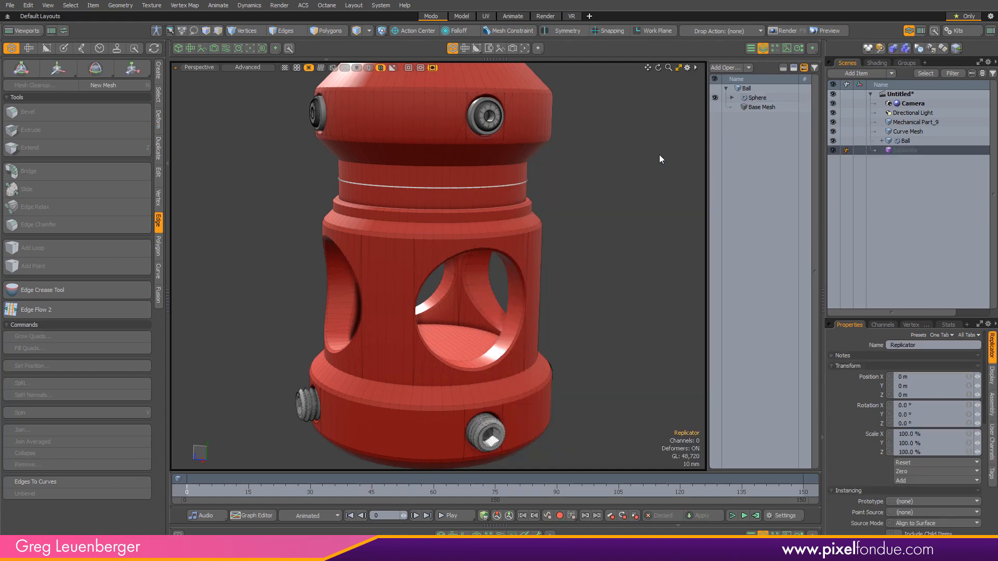
pyautogui.keyDown('alt'); pyautogui.moveTo(659, 155); pyautogui.dragTo(670, 196); pyautogui.keyUp('alt')
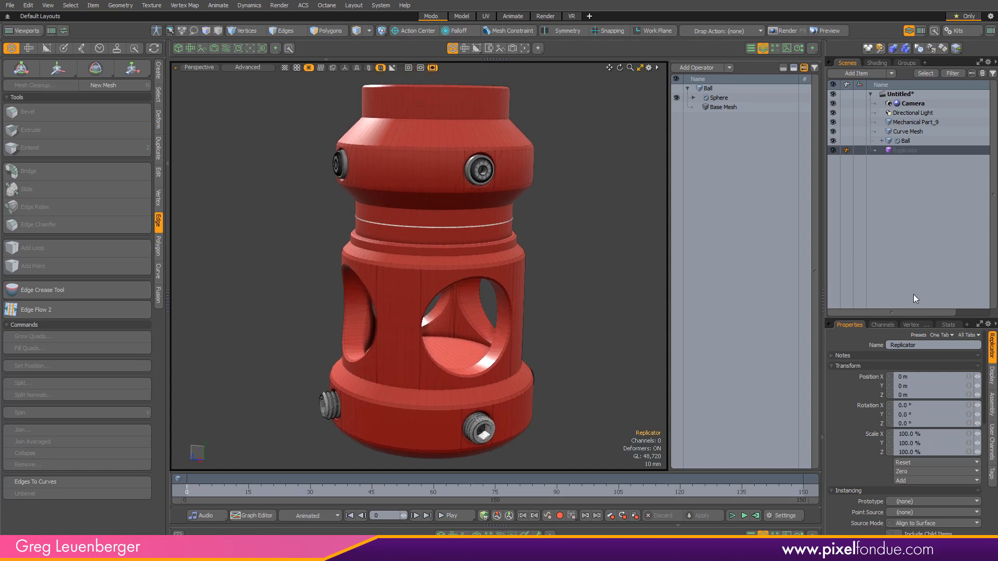
# - Assign Curve Mesh as the Replicator's point source and Ball as its prototype
pyautogui.moveTo(928, 320); pyautogui.dragTo(928, 188)
pyautogui.click(911, 382)
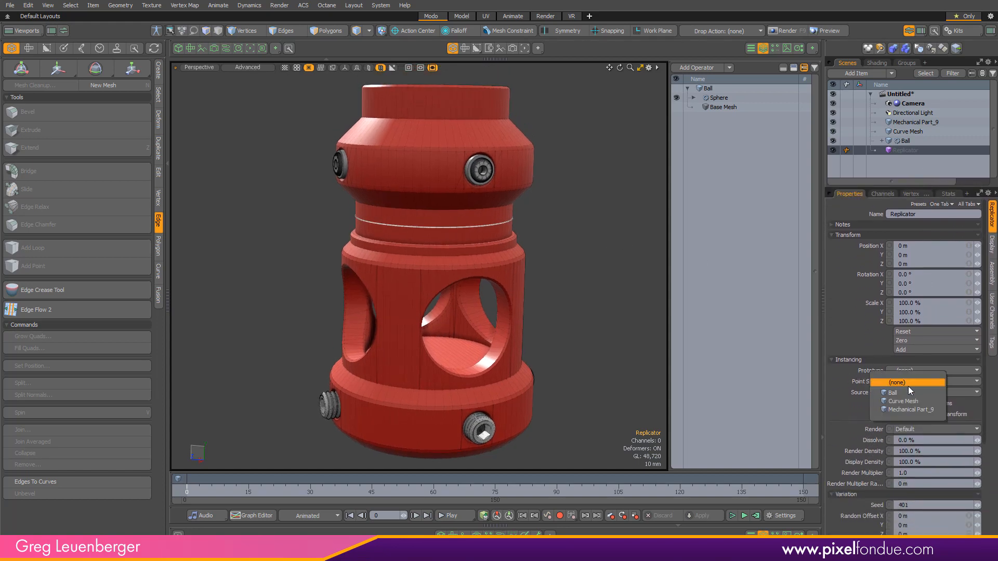
pyautogui.click(919, 403)
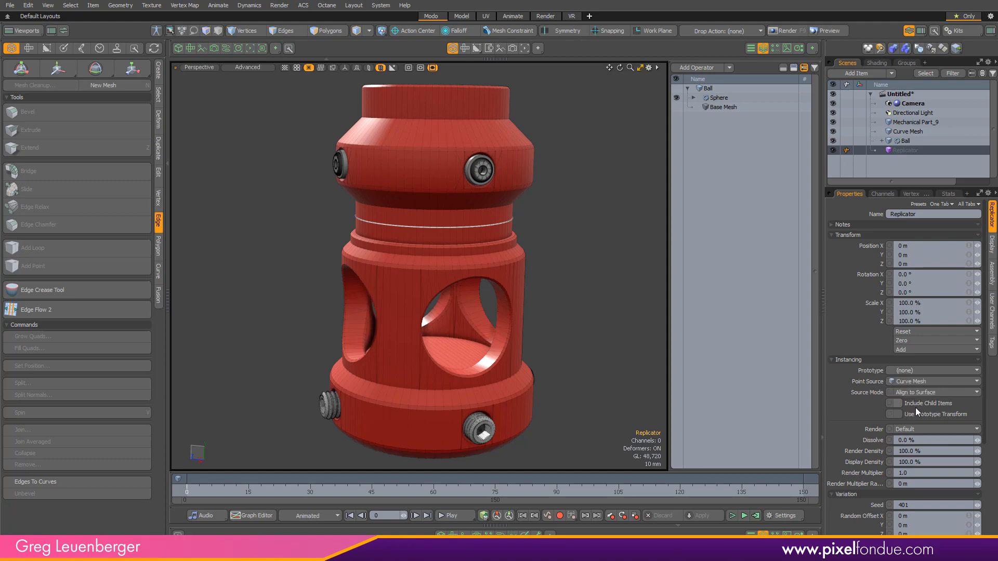
pyautogui.click(910, 370)
pyautogui.click(908, 379)
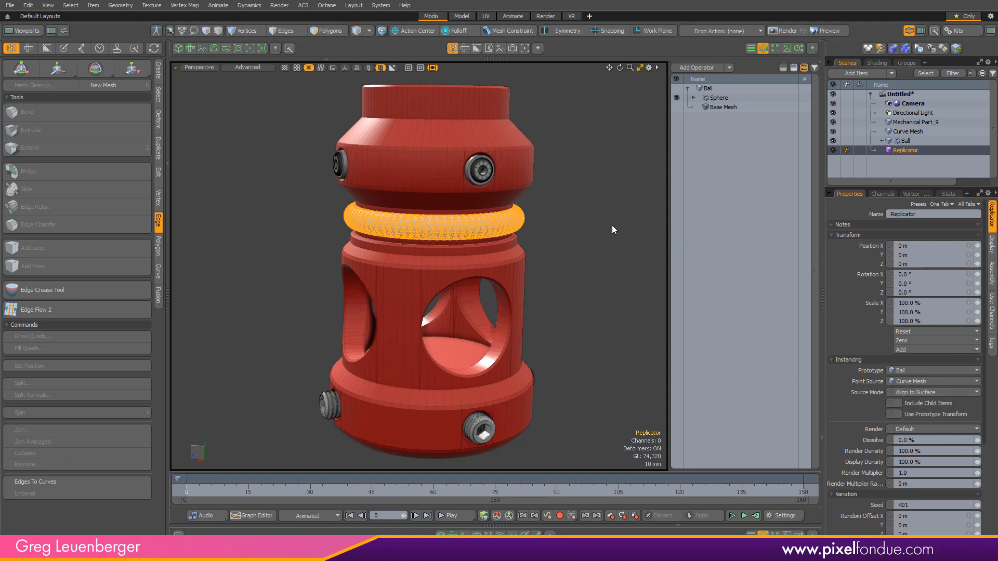
# - Examine the replicated balls around the pillar's neck from several angles and distances
pyautogui.scroll(-5, 534, 222)
pyautogui.scroll(-3, 534, 222)
pyautogui.keyDown('alt'); pyautogui.moveTo(576, 225); pyautogui.dragTo(639, 233); pyautogui.keyUp('alt')
pyautogui.scroll(6, 638, 232)
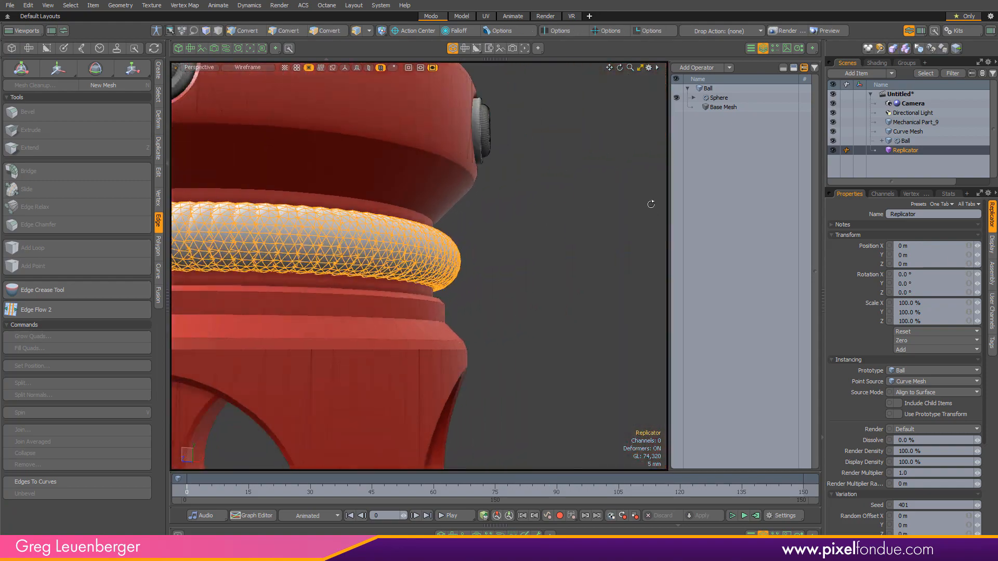
pyautogui.keyDown('alt'); pyautogui.moveTo(566, 196); pyautogui.dragTo(461, 272); pyautogui.keyUp('alt')
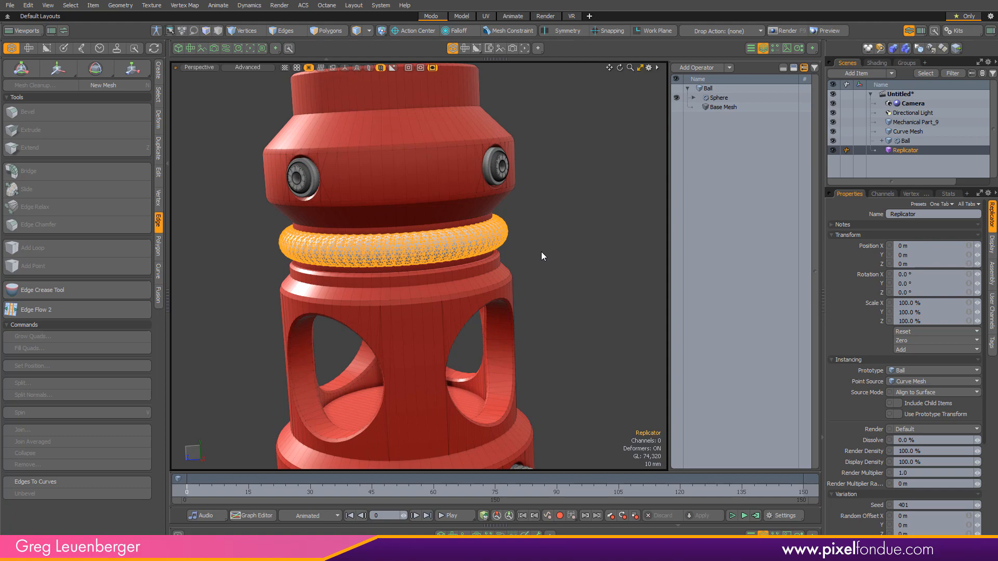
pyautogui.keyDown('alt'); pyautogui.moveTo(541, 252); pyautogui.dragTo(528, 321); pyautogui.keyUp('alt')
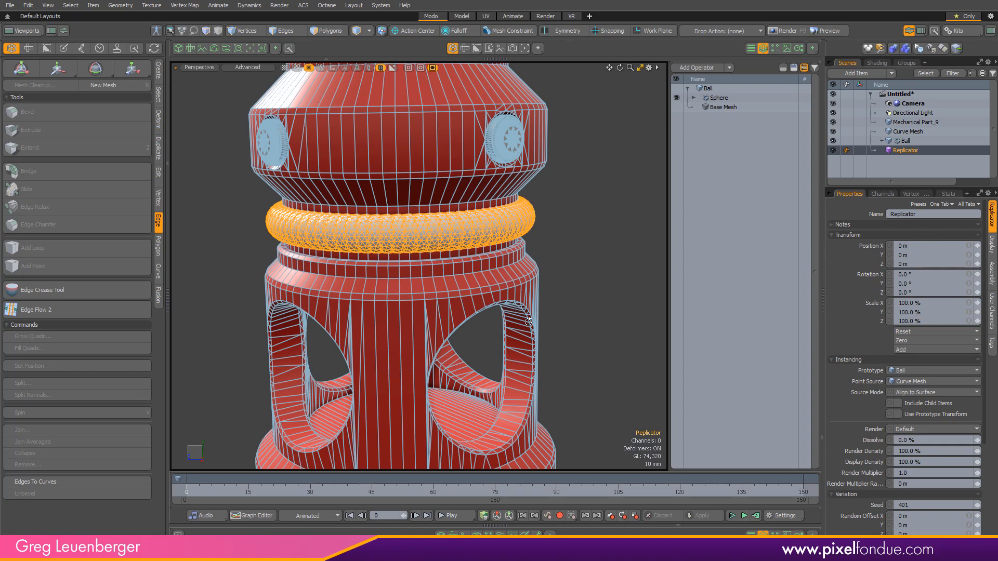
pyautogui.keyDown('alt'); pyautogui.moveTo(571, 260); pyautogui.dragTo(581, 315); pyautogui.keyUp('alt')
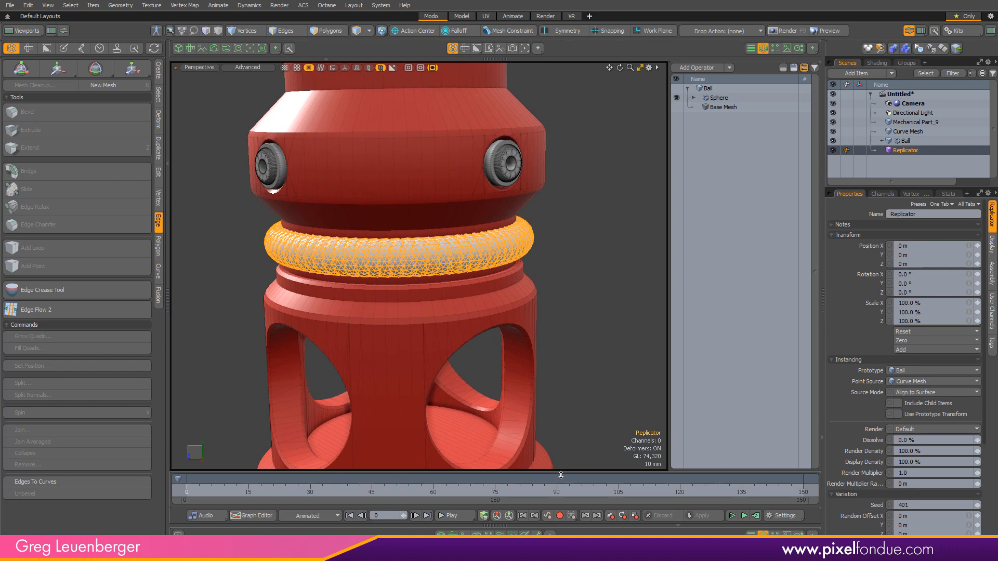
# - Open the schematic in place of the mesh operations list and lay out the Replicator node with its Ball prototype
pyautogui.click(501, 534)
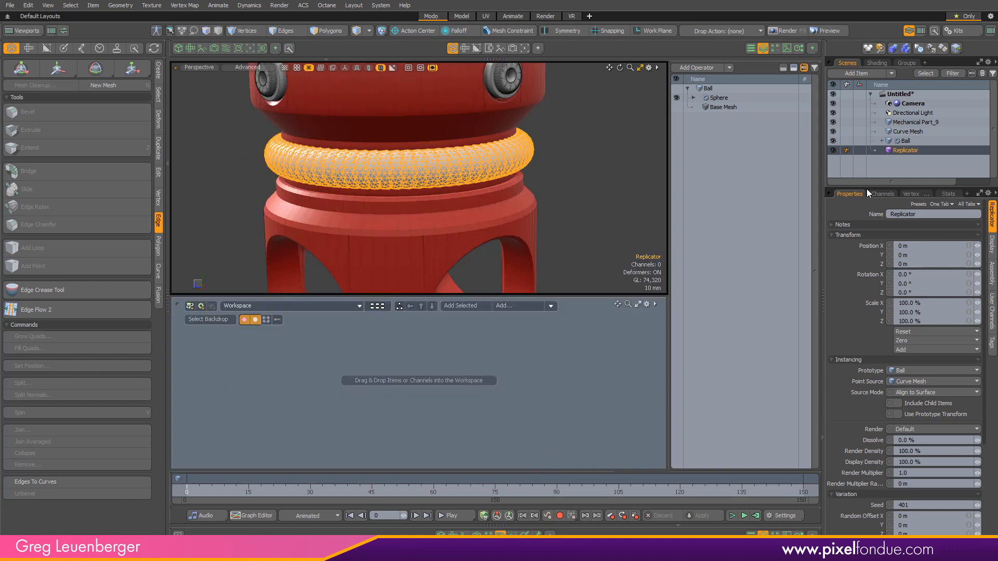
pyautogui.click(768, 47)
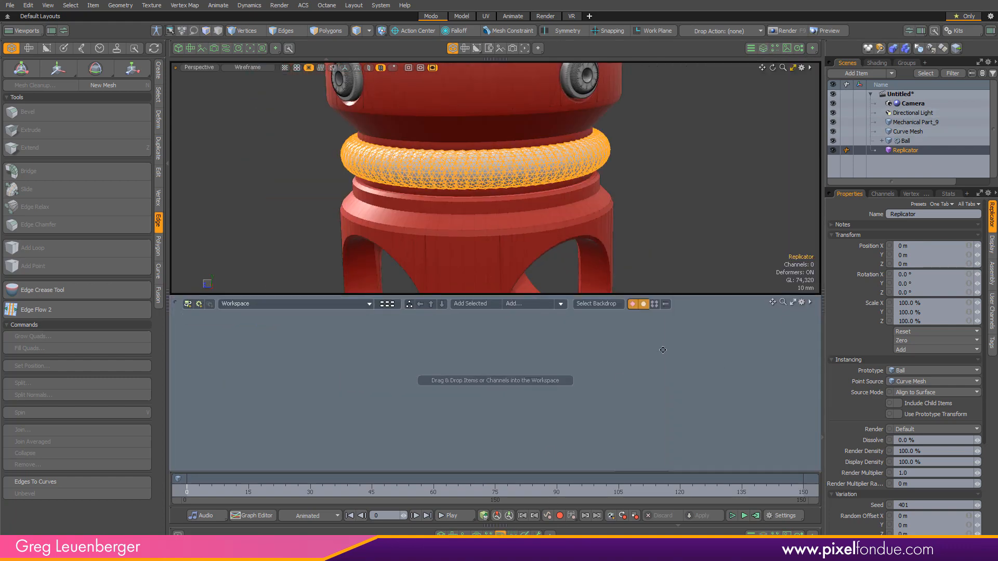
pyautogui.moveTo(894, 151); pyautogui.dragTo(483, 398)
pyautogui.click(455, 405)
pyautogui.click(444, 368)
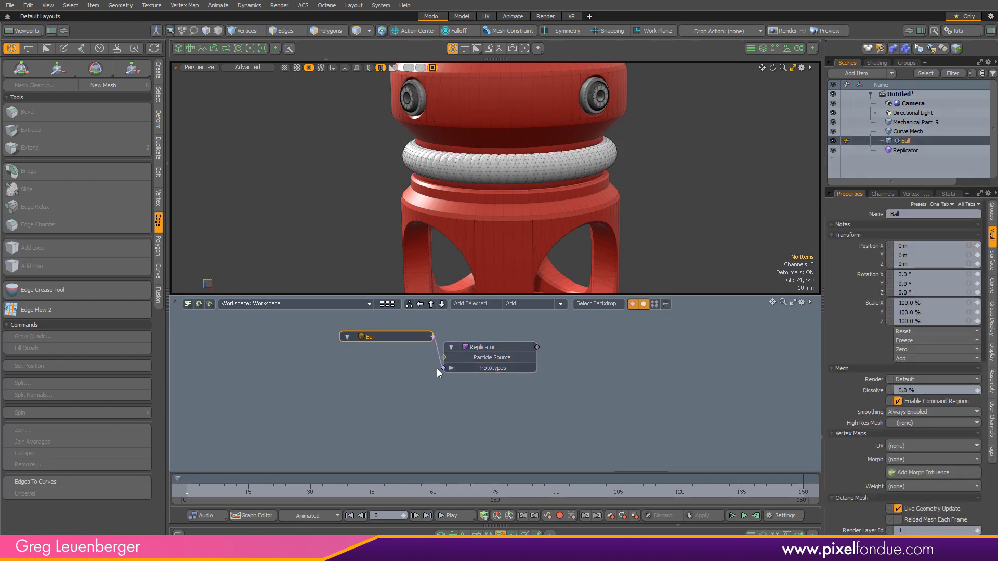
pyautogui.moveTo(398, 338); pyautogui.dragTo(378, 411)
pyautogui.scroll(3, 425, 352)
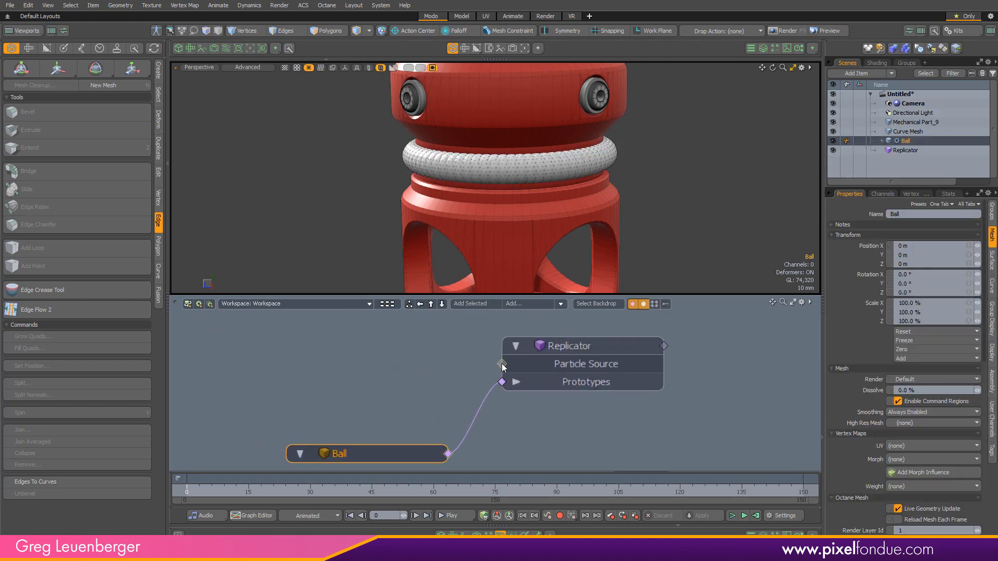
# - Add Curve Mesh to the schematic and space out the nodes to make room between it and the Replicator
pyautogui.moveTo(909, 132); pyautogui.dragTo(414, 353)
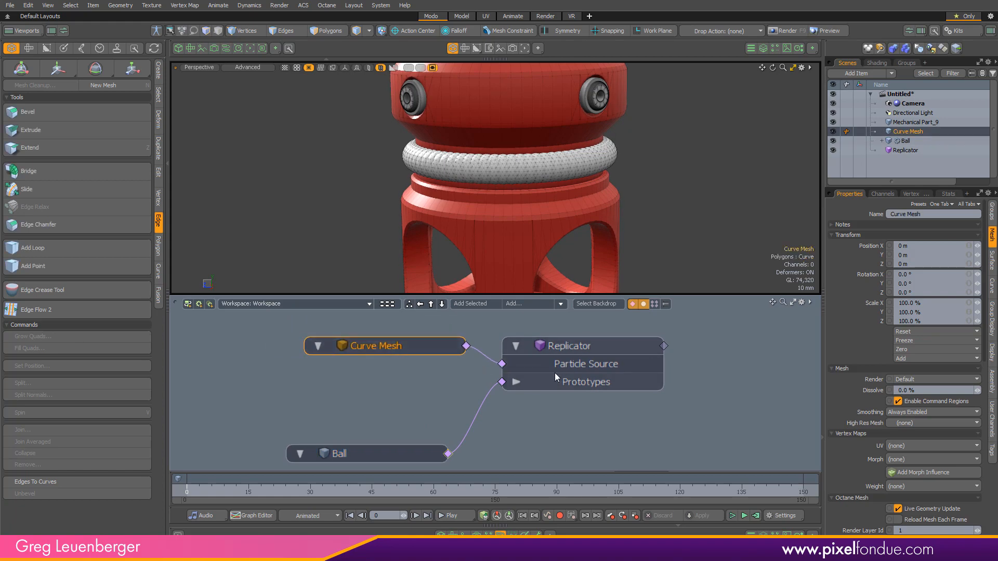
pyautogui.moveTo(406, 454); pyautogui.dragTo(424, 437)
pyautogui.click(583, 353)
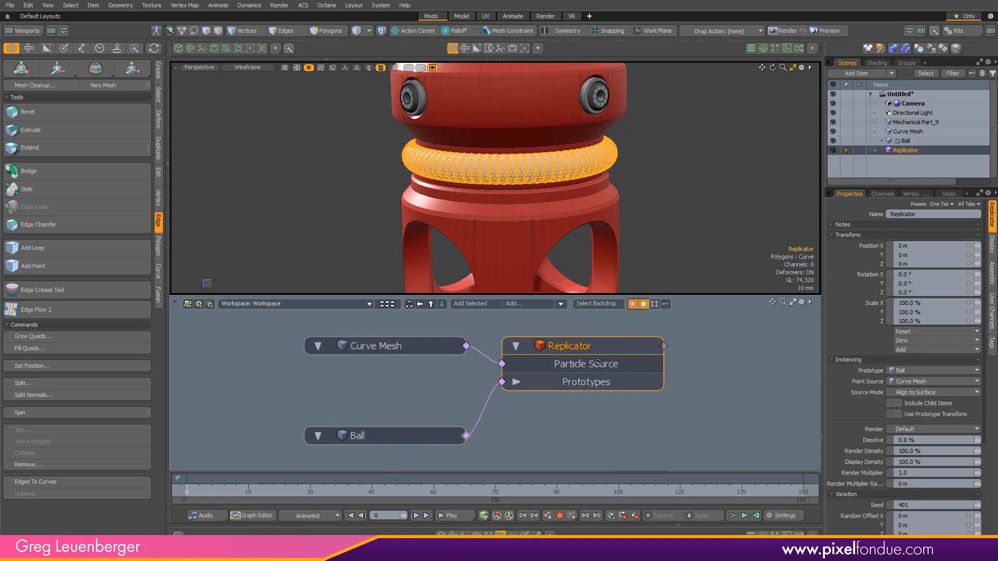
pyautogui.keyDown('alt'); pyautogui.moveTo(583, 353); pyautogui.dragTo(580, 373); pyautogui.keyUp('alt')
pyautogui.keyDown('alt'); pyautogui.moveTo(637, 226); pyautogui.dragTo(586, 165); pyautogui.keyUp('alt')
pyautogui.moveTo(400, 370); pyautogui.dragTo(328, 352)
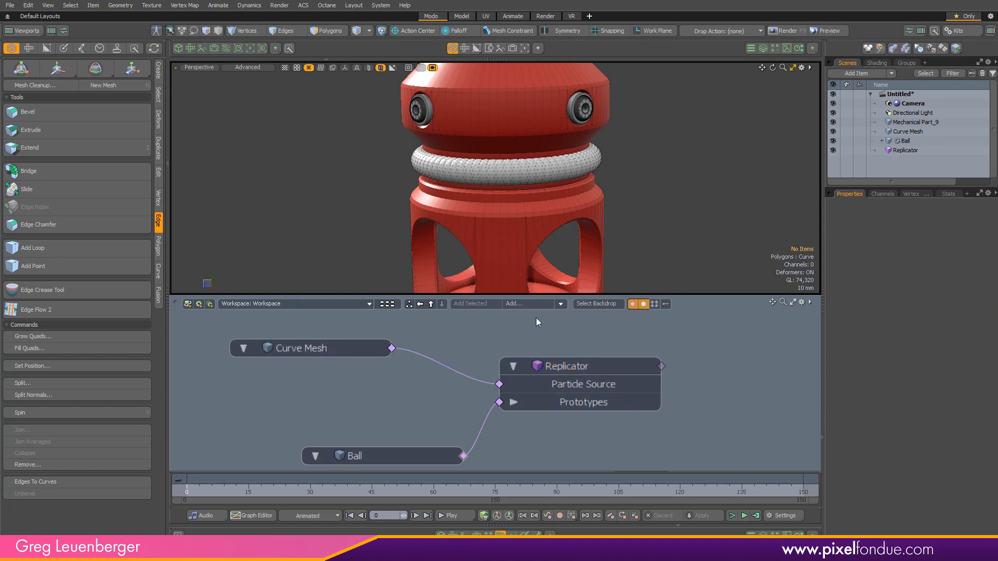
# - Add a Curve Particle Generator node to the schematic
pyautogui.click(541, 302)
pyautogui.moveTo(559, 15); pyautogui.dragTo(551, 78)
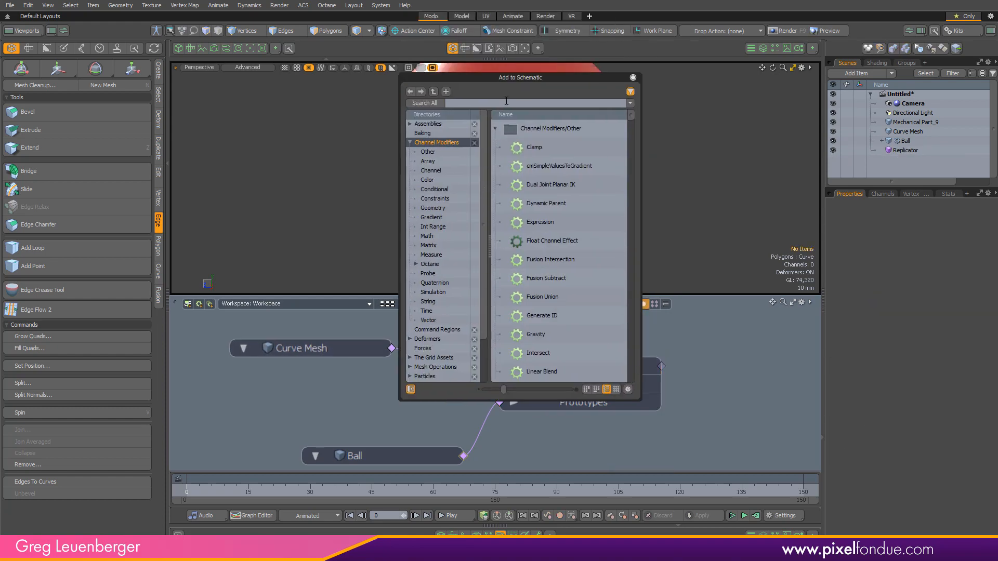
pyautogui.write('cureve')
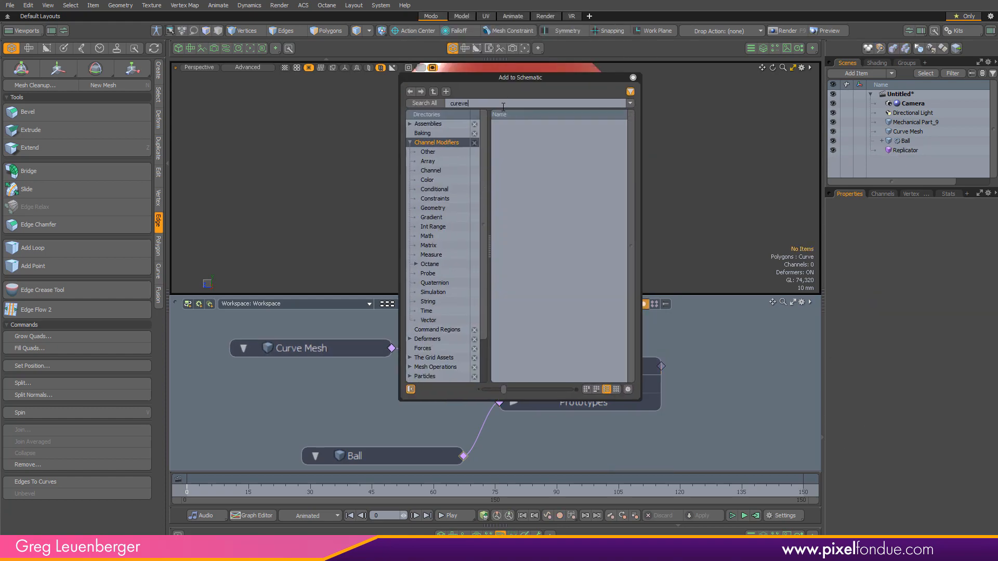
pyautogui.write('v')
pyautogui.press('BackSpace')
pyautogui.press('BackSpace')
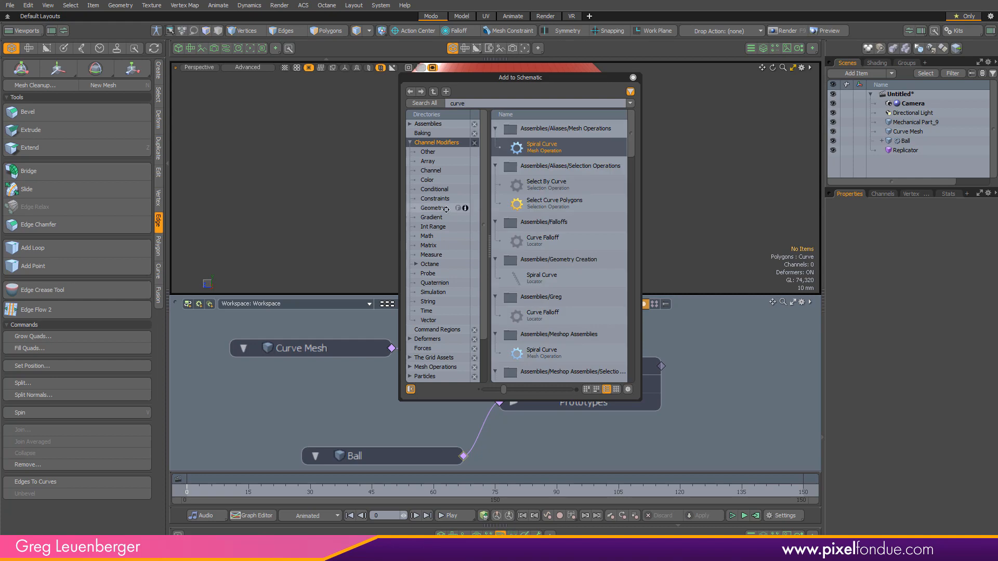
pyautogui.write('ve pa')
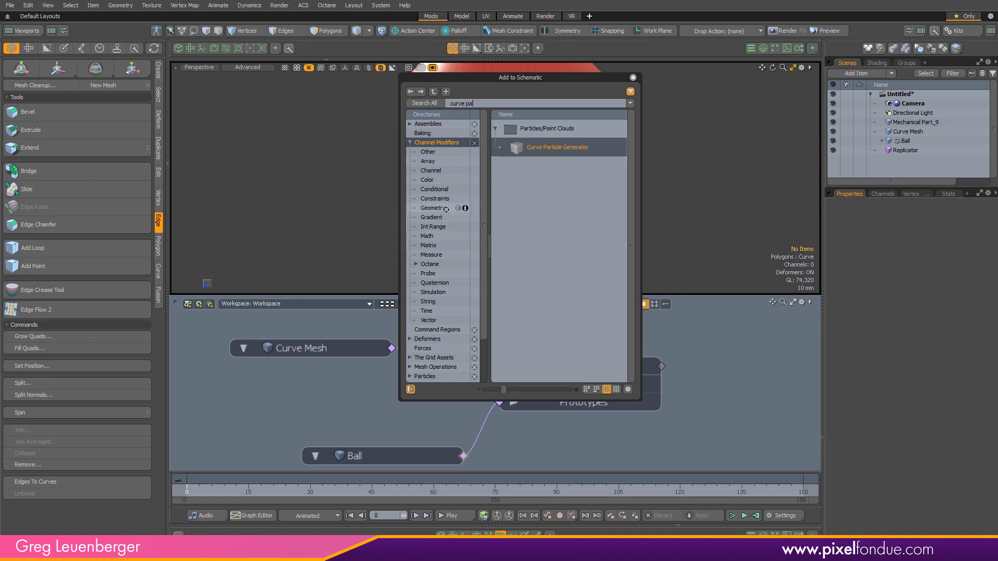
pyautogui.doubleClick(541, 147)
pyautogui.click(799, 347)
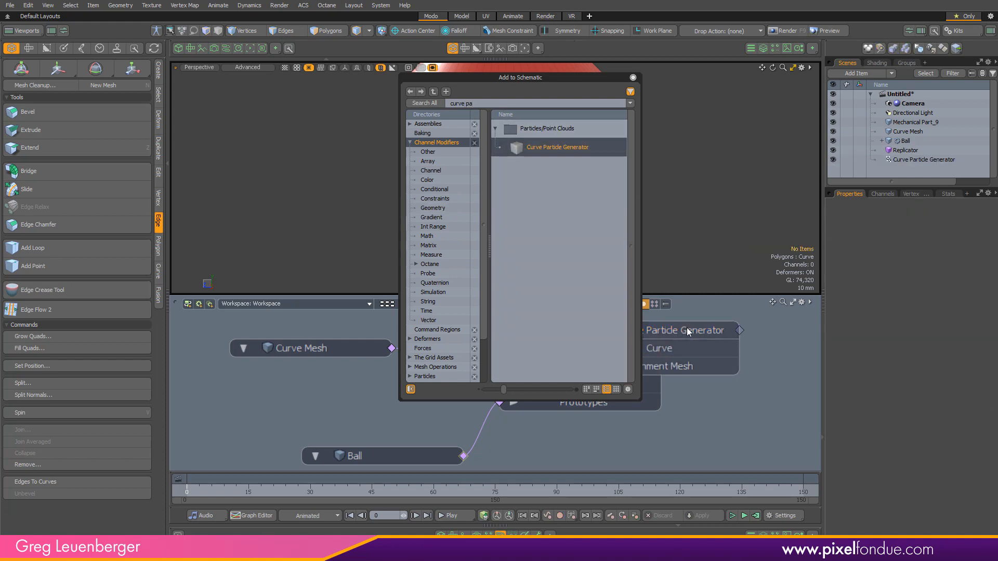
pyautogui.click(632, 77)
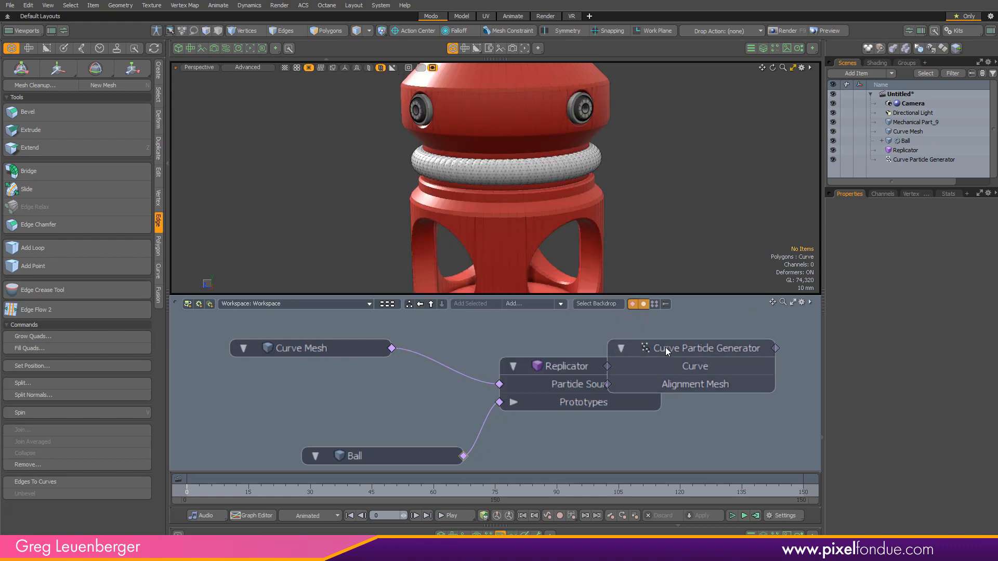
# - Place the Curve Particle Generator node between Curve Mesh and Replicator, moving the Replicator aside for room
pyautogui.moveTo(666, 347); pyautogui.dragTo(465, 332)
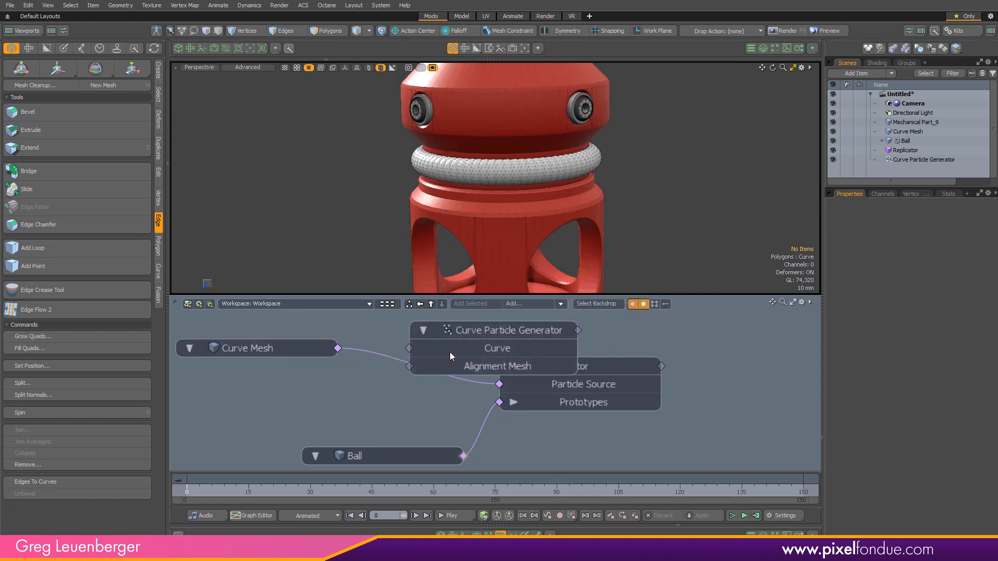
pyautogui.moveTo(619, 368); pyautogui.dragTo(692, 385)
pyautogui.keyDown('alt'); pyautogui.moveTo(360, 376); pyautogui.dragTo(433, 372); pyautogui.keyUp('alt')
pyautogui.scroll(-1, 435, 392)
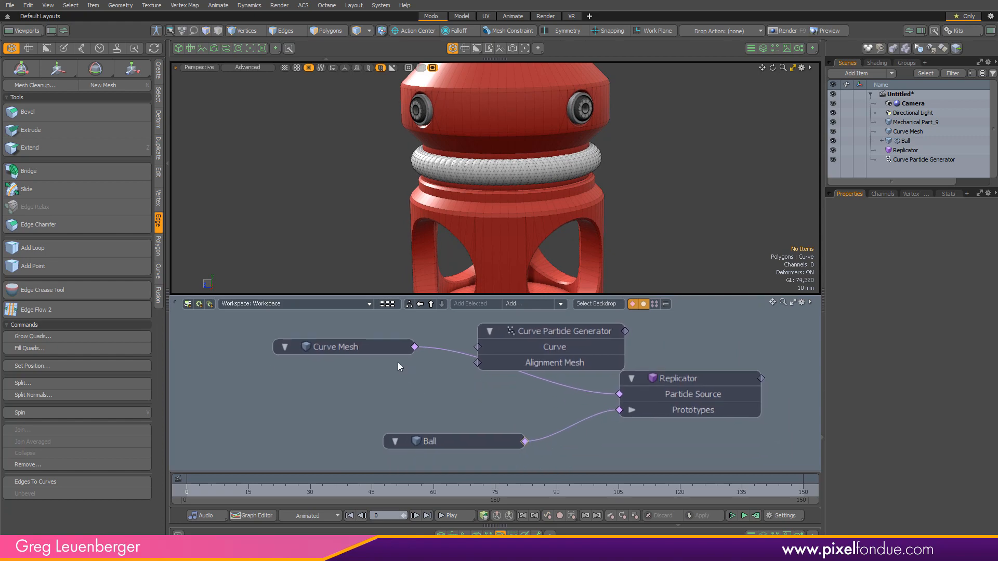
# - Rewire the nodes so Curve Mesh feeds the generator's Curve input and the generator replaces it as the Replicator's Particle Source
pyautogui.moveTo(384, 350); pyautogui.dragTo(303, 334)
pyautogui.moveTo(526, 331); pyautogui.dragTo(454, 332)
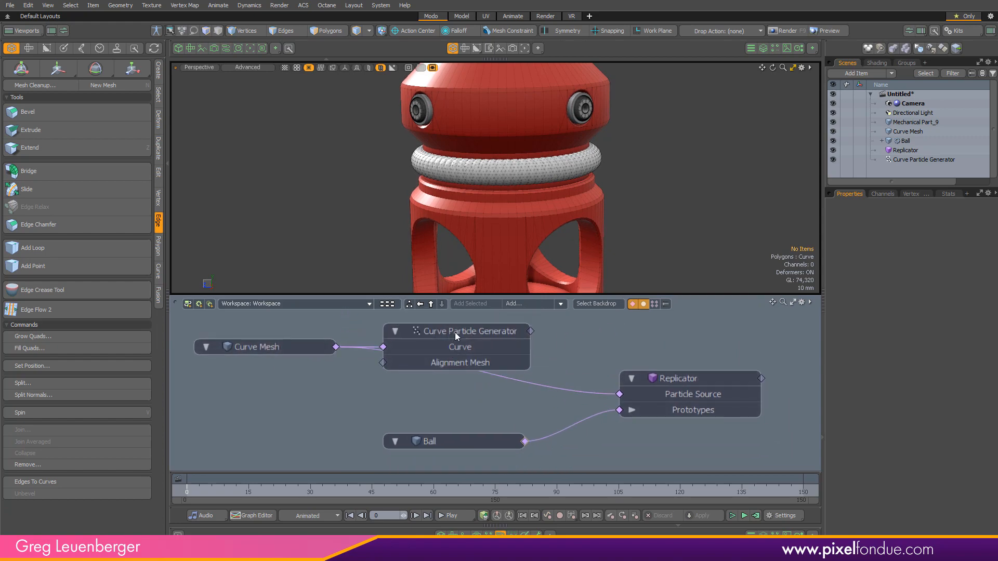
pyautogui.moveTo(605, 395); pyautogui.dragTo(562, 394)
pyautogui.moveTo(481, 336); pyautogui.dragTo(484, 354)
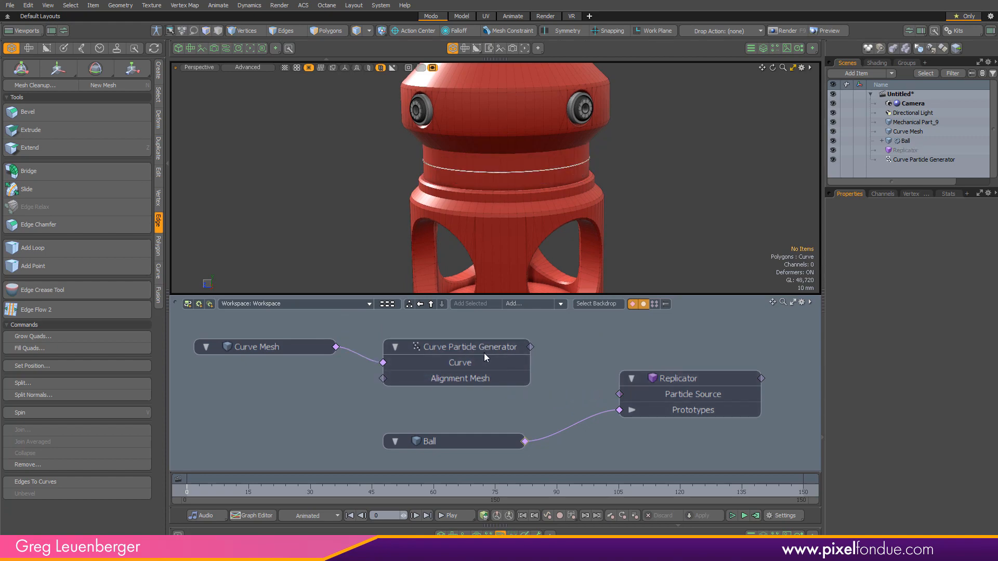
pyautogui.moveTo(575, 379); pyautogui.dragTo(619, 394)
pyautogui.moveTo(480, 350); pyautogui.dragTo(496, 351)
# - Set the Curve Particle Generator's Point Count to 10
pyautogui.keyDown('alt'); pyautogui.moveTo(508, 229); pyautogui.dragTo(515, 211); pyautogui.keyUp('alt')
pyautogui.keyDown('ctrl'); pyautogui.keyDown('alt'); pyautogui.moveTo(515, 211); pyautogui.dragTo(564, 219); pyautogui.keyUp('alt'); pyautogui.keyUp('ctrl')
pyautogui.keyDown('ctrl'); pyautogui.keyDown('alt'); pyautogui.moveTo(564, 219); pyautogui.dragTo(543, 223); pyautogui.keyUp('alt'); pyautogui.keyUp('ctrl')
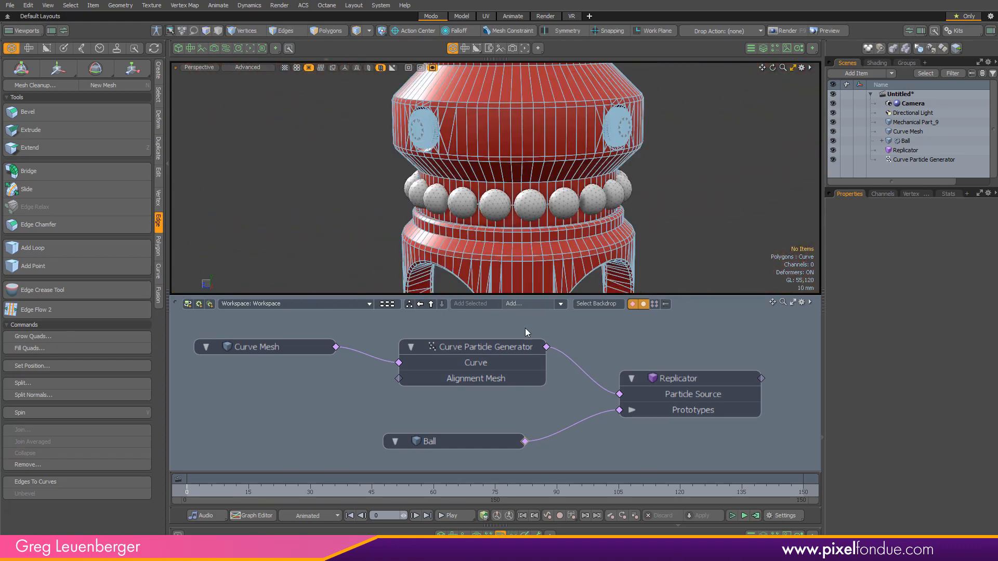
pyautogui.click(493, 346)
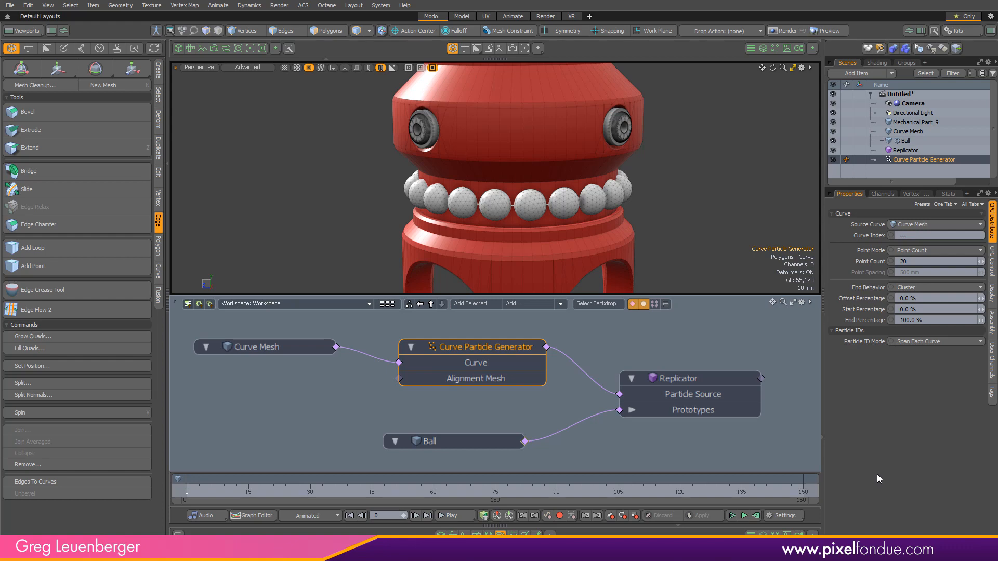
pyautogui.click(944, 261)
pyautogui.write('10')
pyautogui.press('Return')
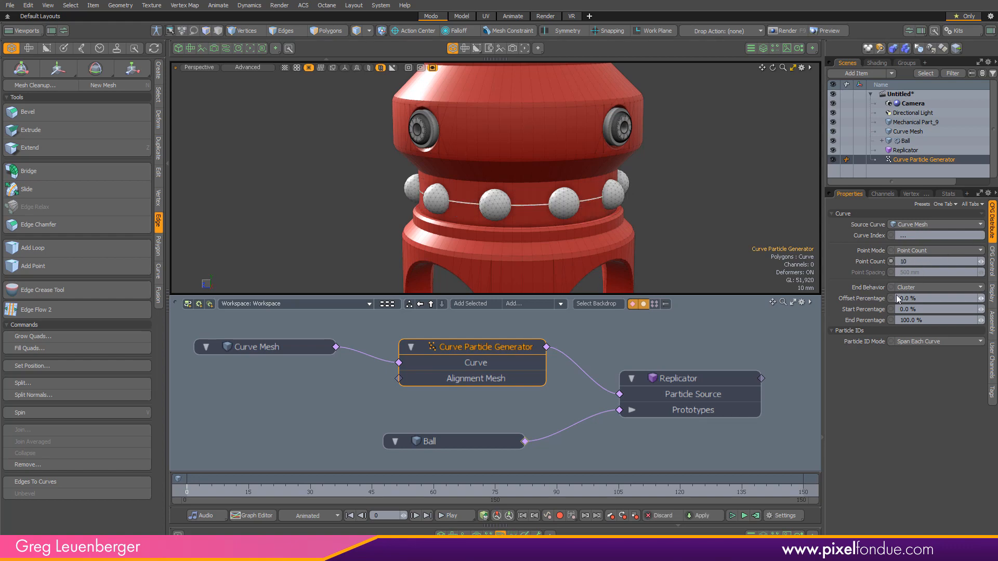
# - Interactively raise the generator's Offset Percentage past 100 %, to about 108 %, to test how the balls move along the curve
pyautogui.moveTo(873, 290)
pyautogui.click(934, 251)
pyautogui.click(891, 299)
pyautogui.scroll(-1, 682, 245)
pyautogui.keyDown('alt'); pyautogui.keyDown('shift'); pyautogui.moveTo(681, 246); pyautogui.dragTo(613, 245); pyautogui.keyUp('shift'); pyautogui.keyUp('alt')
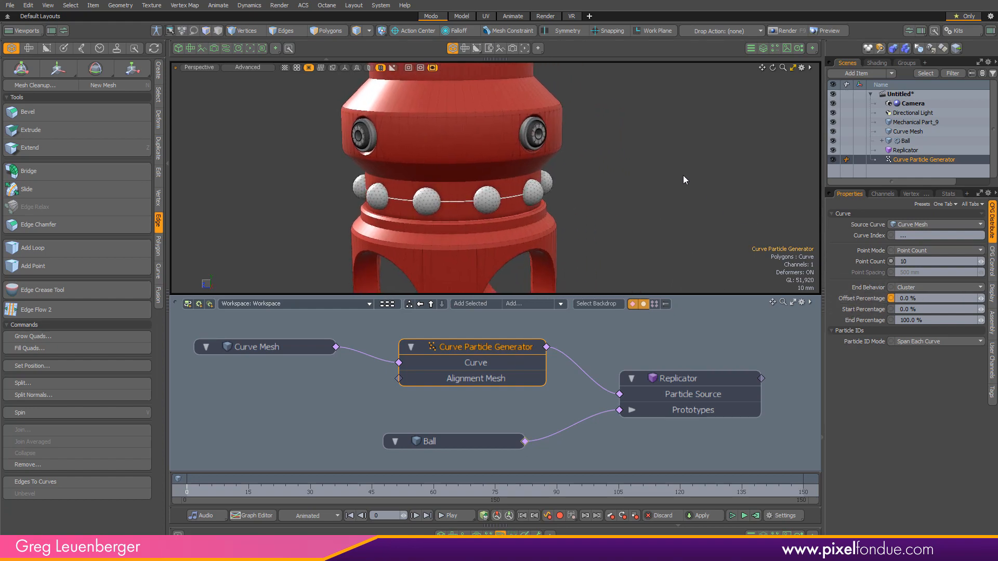
pyautogui.press('c')
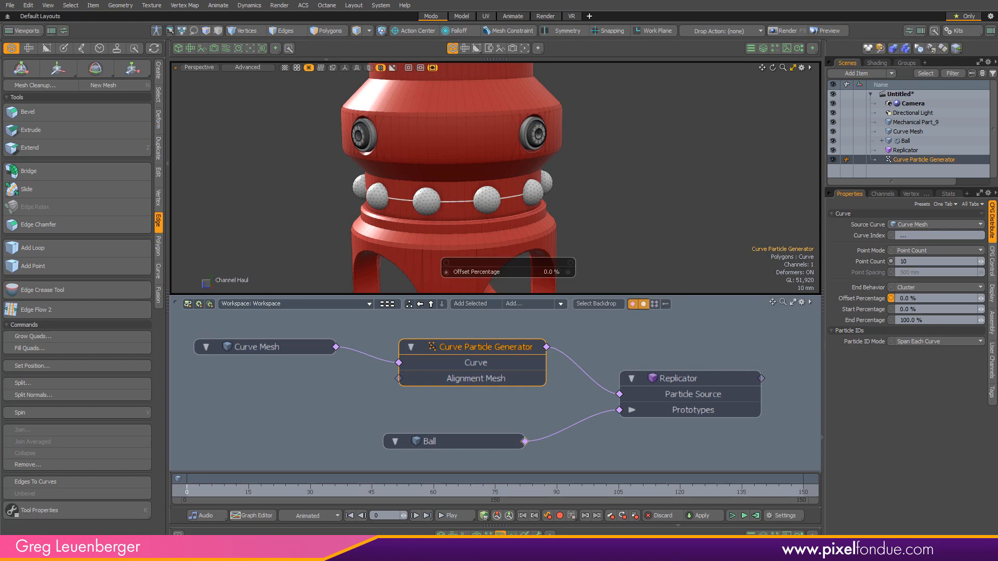
pyautogui.moveTo(602, 227); pyautogui.dragTo(633, 227)
pyautogui.keyDown('alt'); pyautogui.moveTo(633, 228); pyautogui.dragTo(649, 201); pyautogui.keyUp('alt')
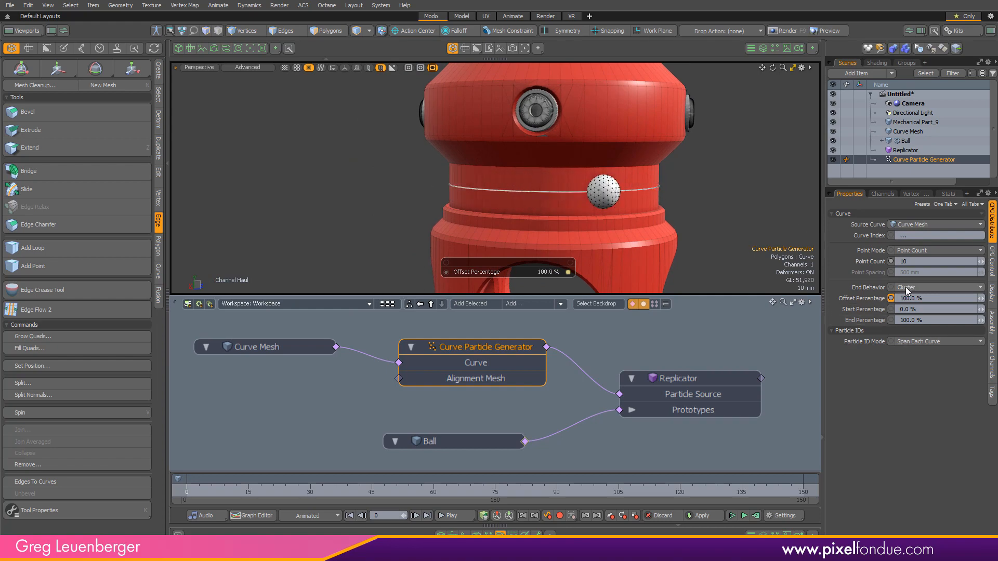
pyautogui.moveTo(650, 200)
pyautogui.mouseDown()
pyautogui.moveTo(546, 201)
pyautogui.moveTo(657, 200)
pyautogui.mouseUp()
# - Set End Behavior to Wrap and, after trying Offset Percentage values up to 200 %, reset the offset to 0 %
pyautogui.click(928, 289)
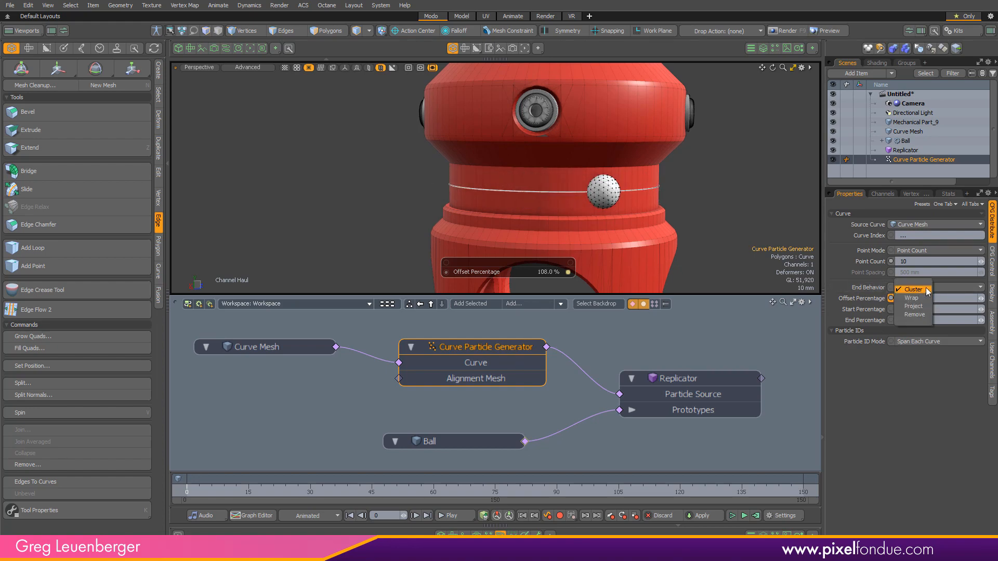
pyautogui.click(911, 298)
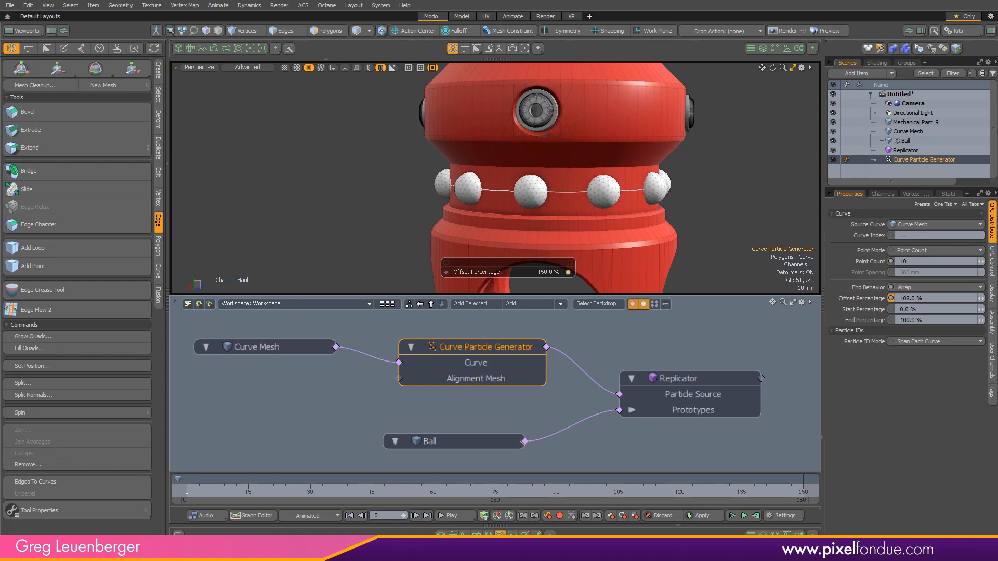
pyautogui.moveTo(613, 200); pyautogui.dragTo(771, 234)
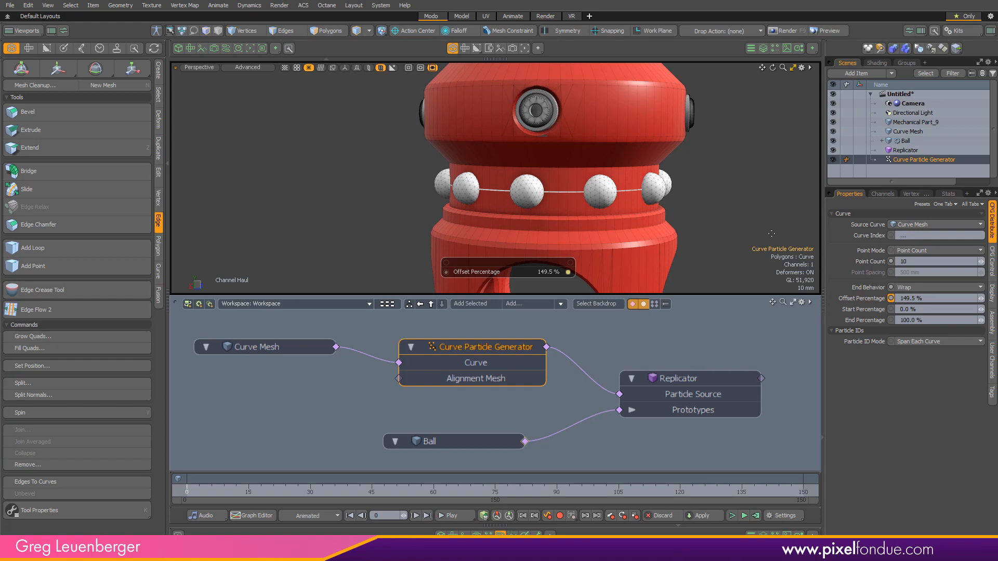
pyautogui.moveTo(309, 213); pyautogui.dragTo(337, 213)
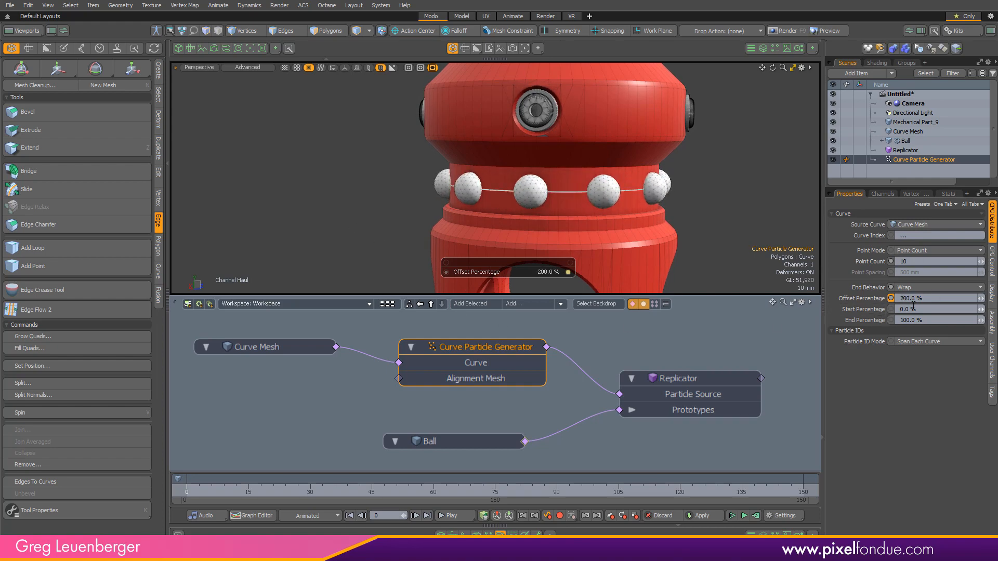
pyautogui.click(938, 297)
pyautogui.write('0')
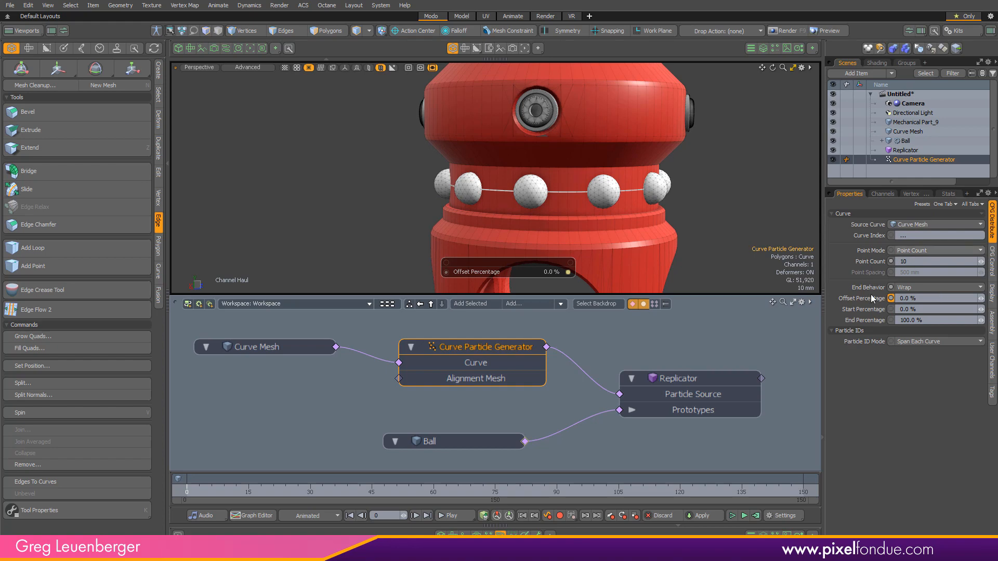
# - Restrict the balls to the middle third of the curve with Start Percentage 33 % and End Percentage 66 %
pyautogui.click(863, 309)
pyautogui.moveTo(530, 211); pyautogui.dragTo(549, 210)
pyautogui.keyDown('alt'); pyautogui.moveTo(549, 210); pyautogui.dragTo(640, 217); pyautogui.keyUp('alt')
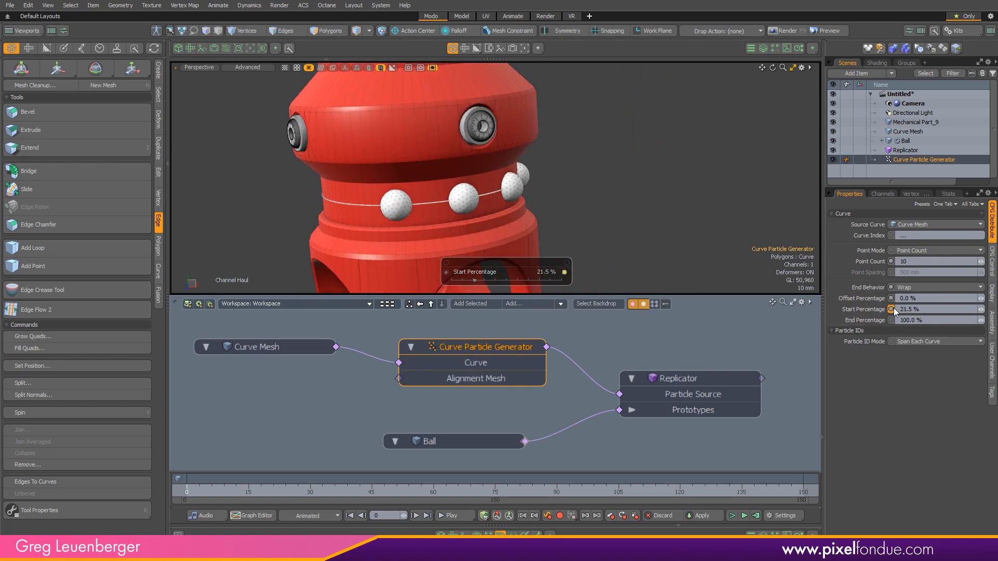
pyautogui.click(932, 309)
pyautogui.write('33')
pyautogui.press('Return')
pyautogui.click(954, 321)
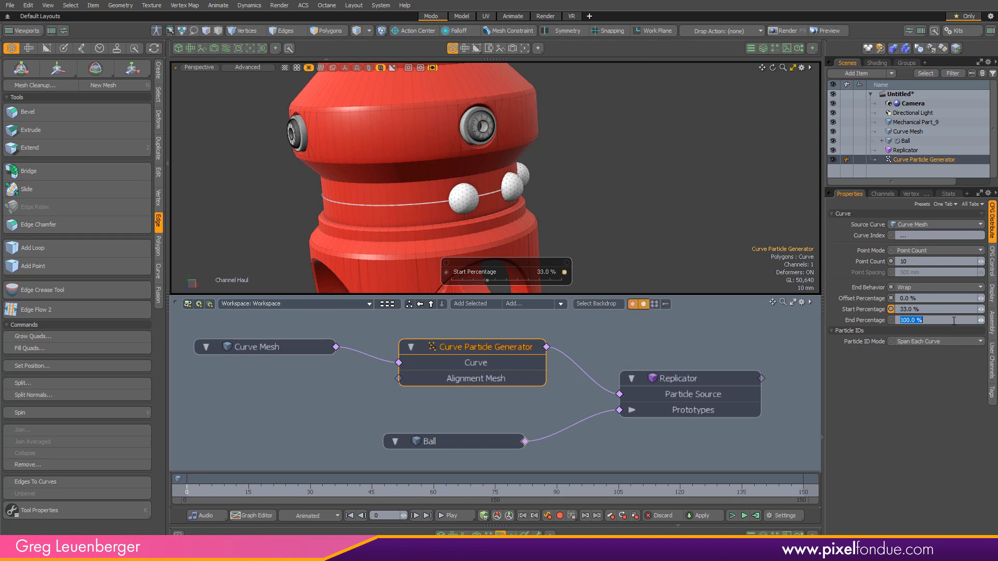
pyautogui.write('66')
pyautogui.press('Return')
pyautogui.keyDown('alt'); pyautogui.moveTo(608, 232); pyautogui.dragTo(291, 177); pyautogui.keyUp('alt')
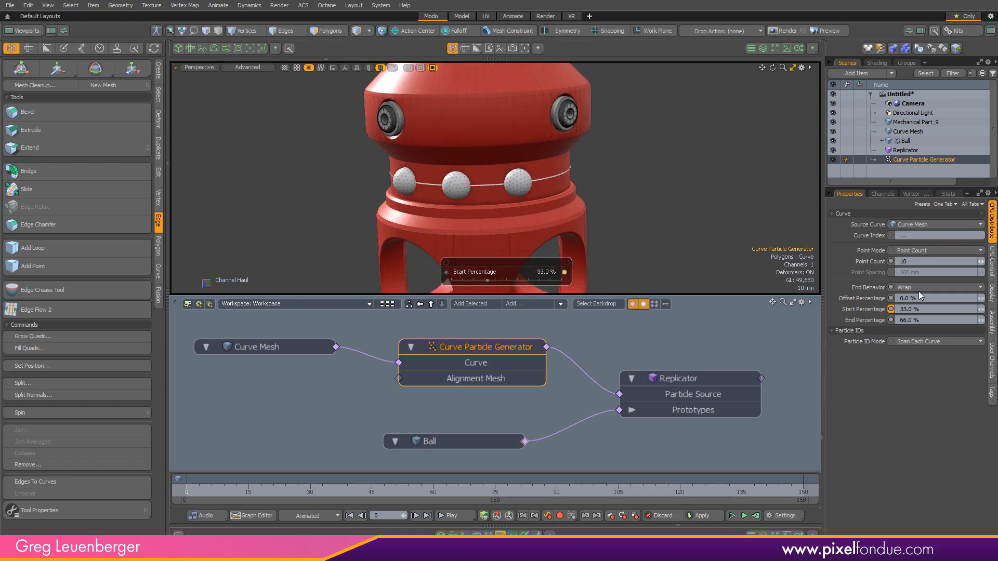
# - Restore the full curve range with Start Percentage 0 % and End Percentage 100 %, and leave the interactive channel adjustment
pyautogui.click(936, 308)
pyautogui.write('0')
pyautogui.press('Return')
pyautogui.click(936, 320)
pyautogui.write('100')
pyautogui.press('Return')
pyautogui.keyDown('alt'); pyautogui.moveTo(519, 203); pyautogui.dragTo(496, 200); pyautogui.keyUp('alt')
pyautogui.keyDown('alt'); pyautogui.moveTo(558, 177); pyautogui.dragTo(541, 187); pyautogui.keyUp('alt')
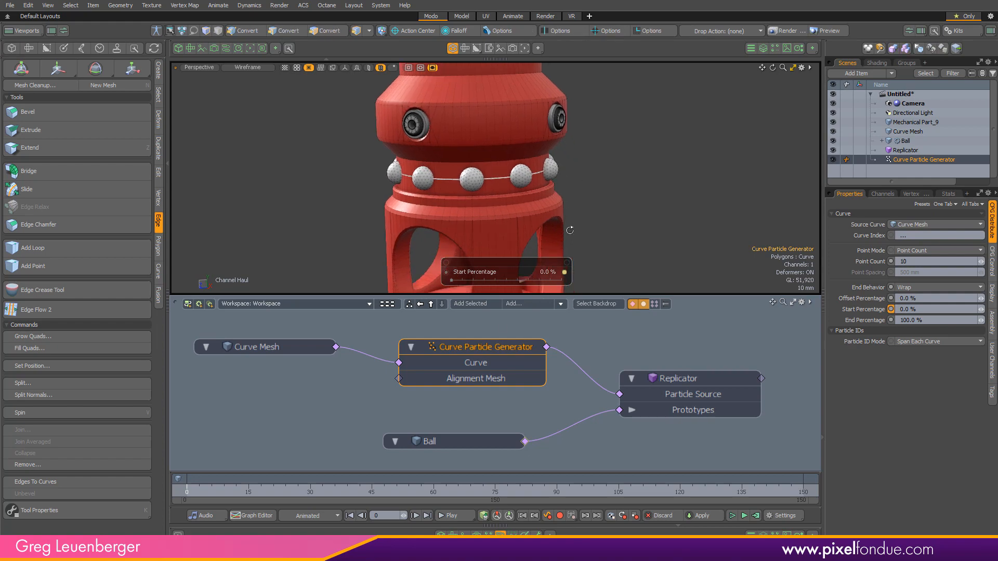
pyautogui.doubleClick(473, 345)
pyautogui.press('Return')
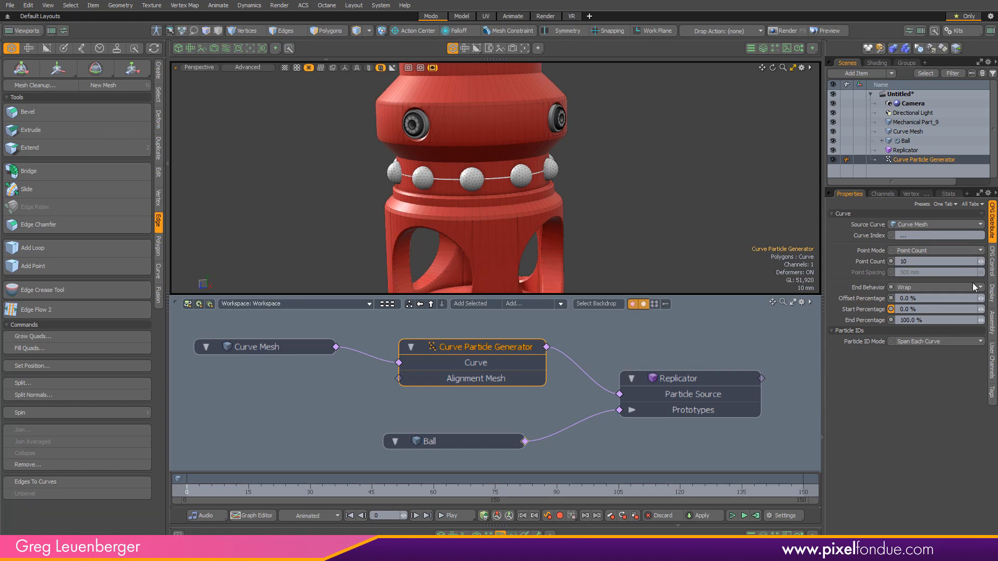
# - Show the generator's control settings and enlarge the Particle Scale gradient to Taller View
pyautogui.click(994, 265)
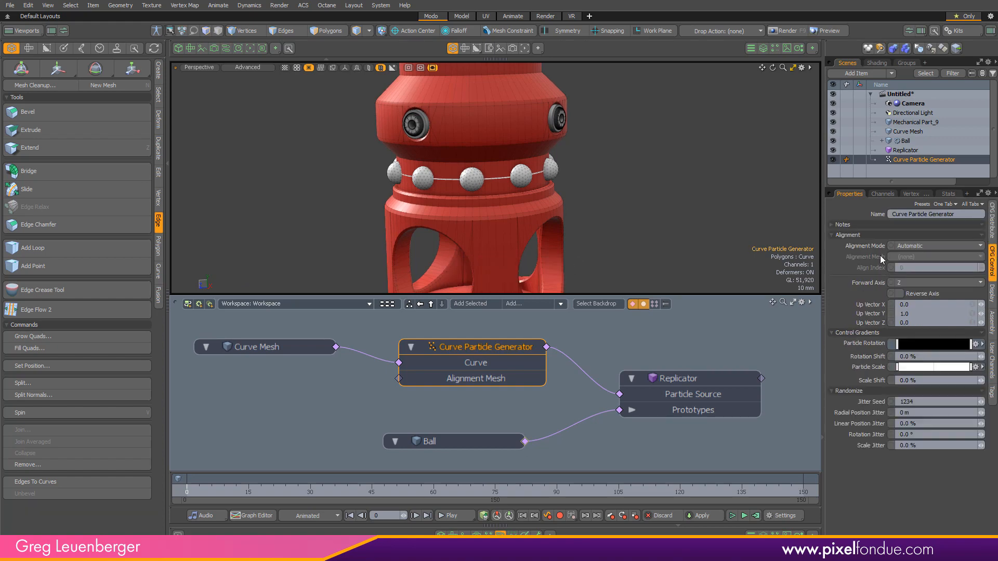
pyautogui.scroll(5, 667, 236)
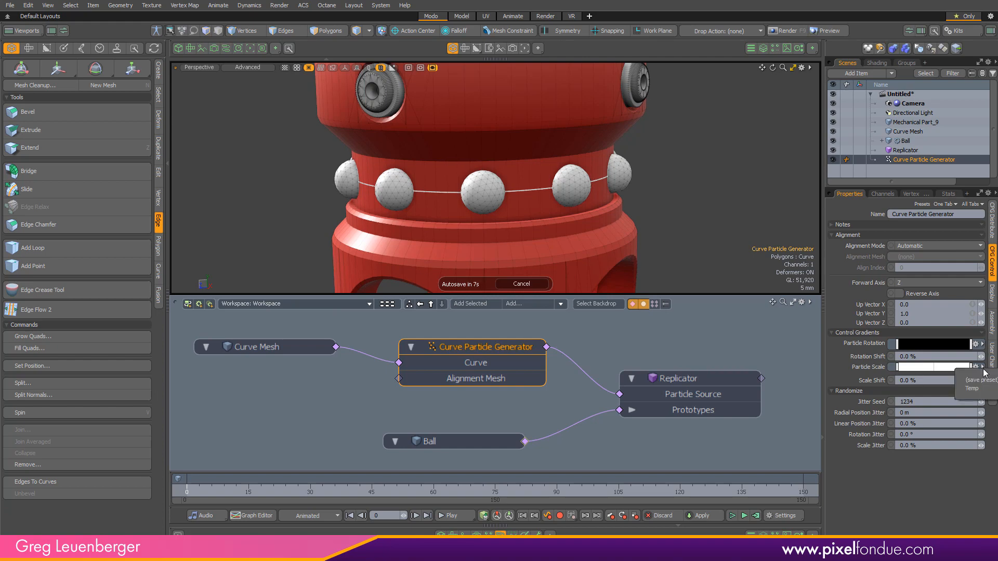
pyautogui.click(976, 368)
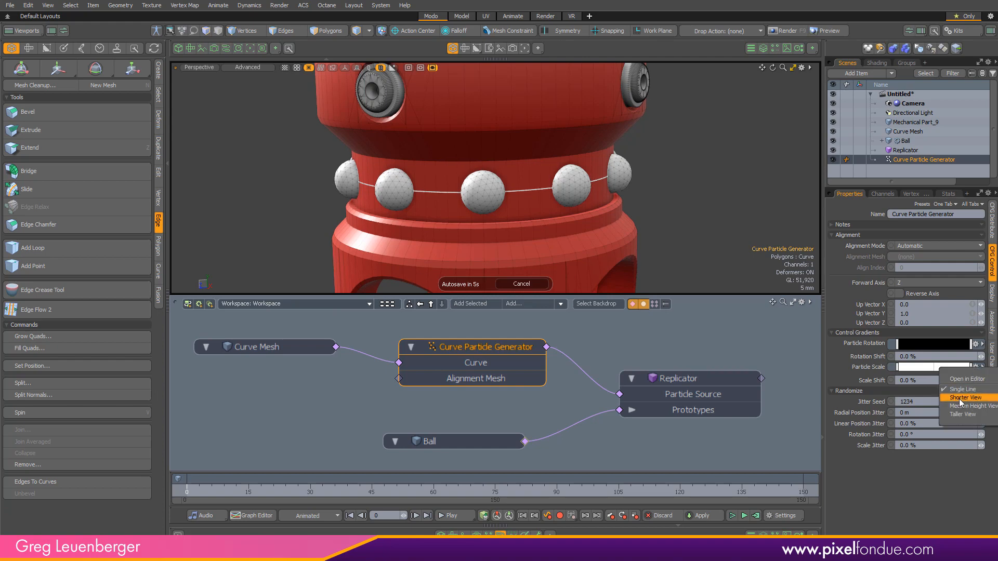
pyautogui.click(961, 414)
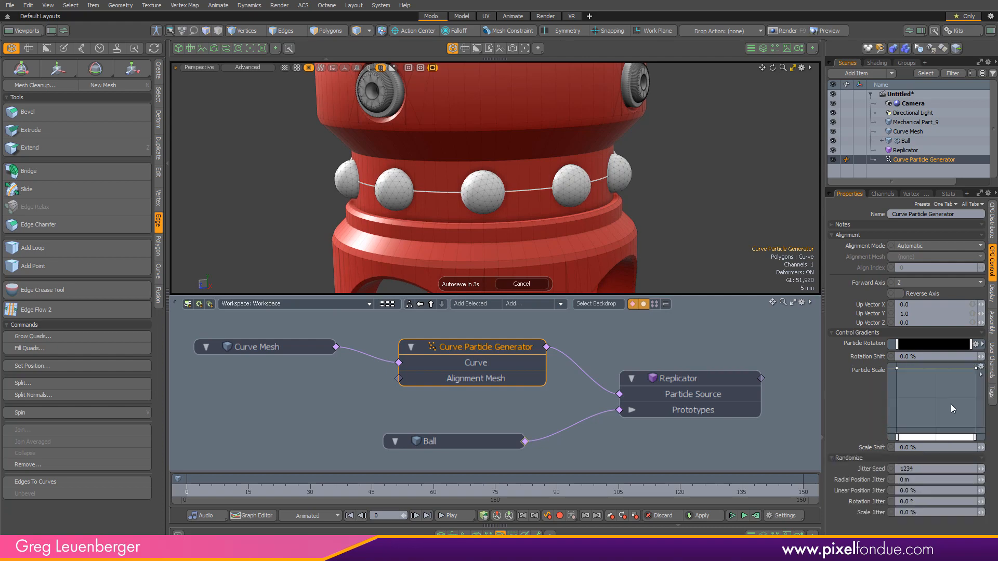
# - Open the Particle Scale gradient in the Gradient Editor and move its window over the schematic, clear of the model
pyautogui.click(976, 370)
pyautogui.click(982, 367)
pyautogui.click(975, 384)
pyautogui.click(380, 227)
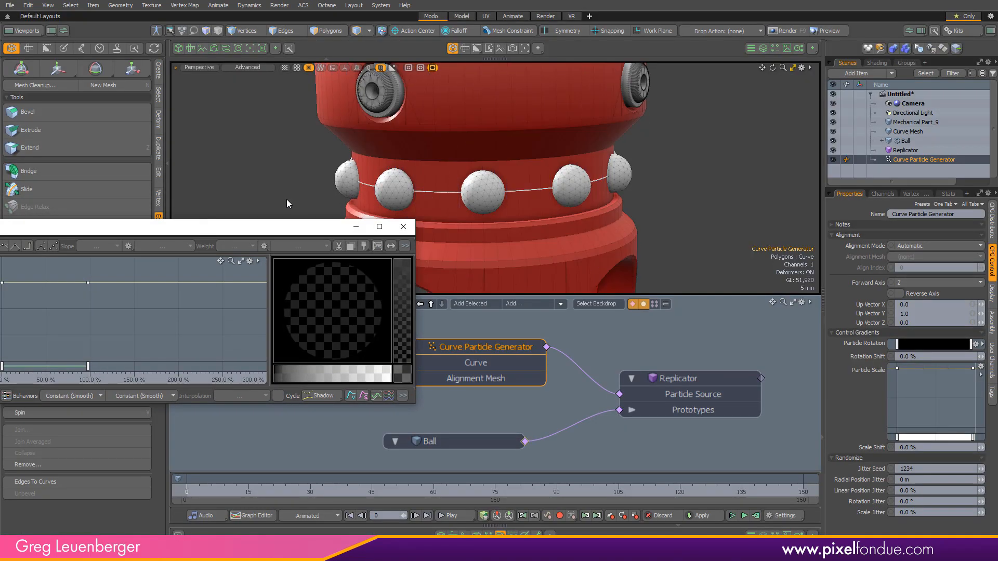
pyautogui.moveTo(245, 229); pyautogui.dragTo(599, 320)
# - Add a key at about 50 % along the Particle Scale curve, midway between the two end keys
pyautogui.keyDown('alt'); pyautogui.moveTo(531, 237); pyautogui.dragTo(488, 223); pyautogui.keyUp('alt')
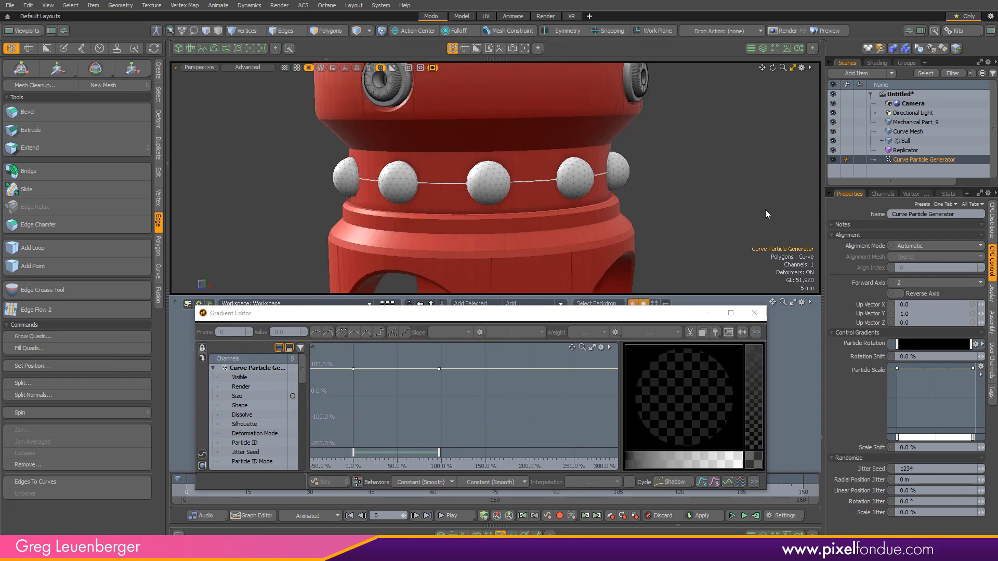
pyautogui.keyDown('alt'); pyautogui.moveTo(543, 183); pyautogui.dragTo(706, 250); pyautogui.keyUp('alt')
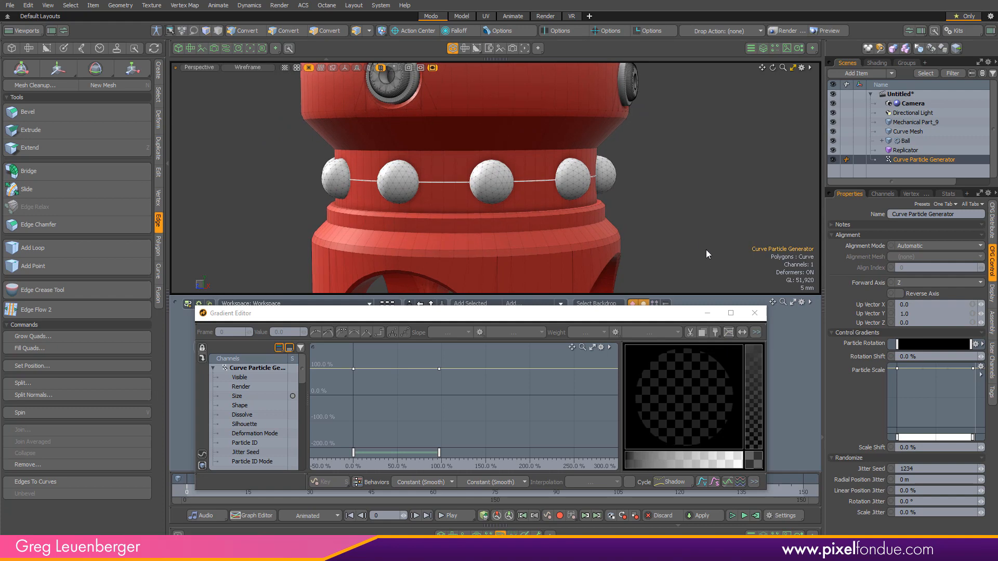
pyautogui.click(355, 370)
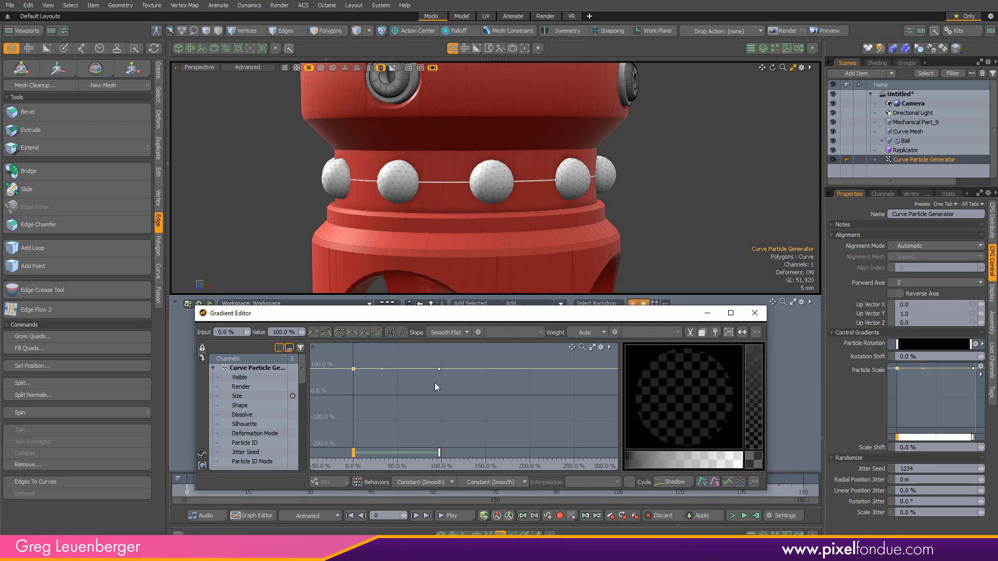
pyautogui.click(439, 369)
pyautogui.keyDown('ctrl'); pyautogui.click(399, 370); pyautogui.keyUp('ctrl')
# - Select the first and last keys of the Particle Scale curve together and set their value to 0 %
pyautogui.moveTo(335, 393); pyautogui.dragTo(368, 359)
pyautogui.keyDown('shift'); pyautogui.moveTo(424, 386); pyautogui.dragTo(483, 347); pyautogui.keyUp('shift')
pyautogui.moveTo(272, 332); pyautogui.dragTo(308, 329)
pyautogui.write('0')
pyautogui.press('Return')
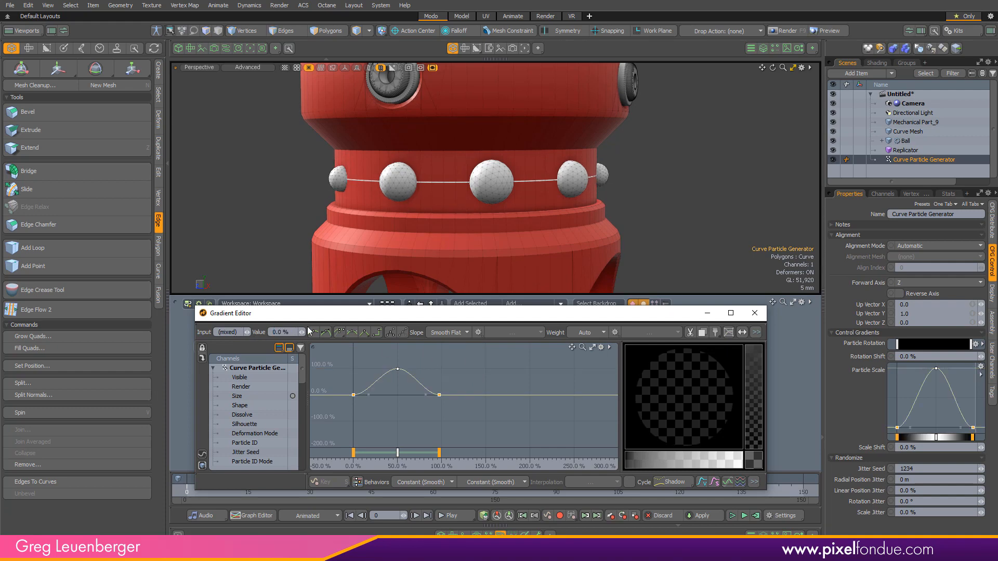
# - Check the ball sizes around the neck and set the Curve Particle Generator's Scale Shift to 100 %
pyautogui.keyDown('alt'); pyautogui.moveTo(546, 177); pyautogui.dragTo(537, 210); pyautogui.keyUp('alt')
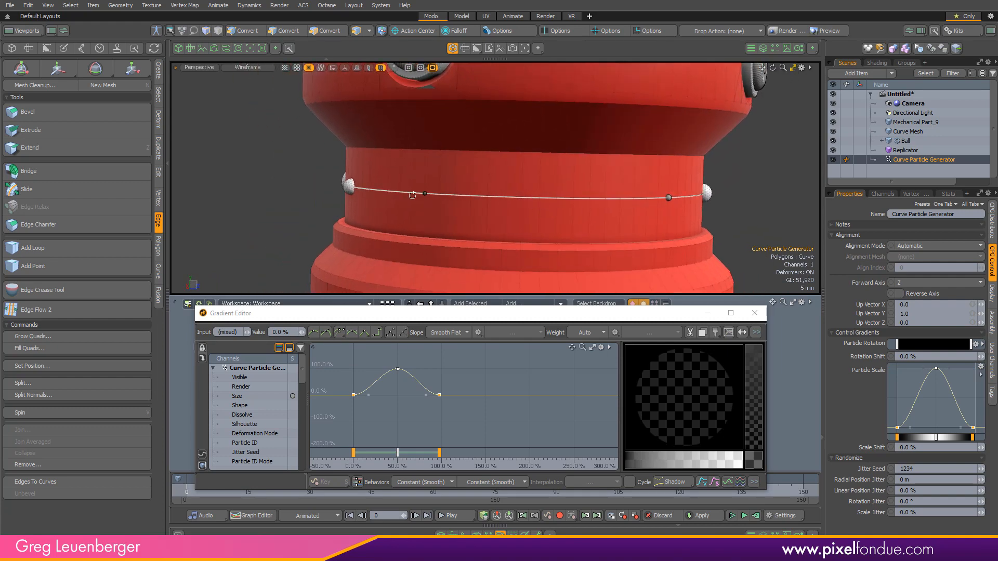
pyautogui.keyDown('alt'); pyautogui.moveTo(441, 210); pyautogui.dragTo(508, 258); pyautogui.keyUp('alt')
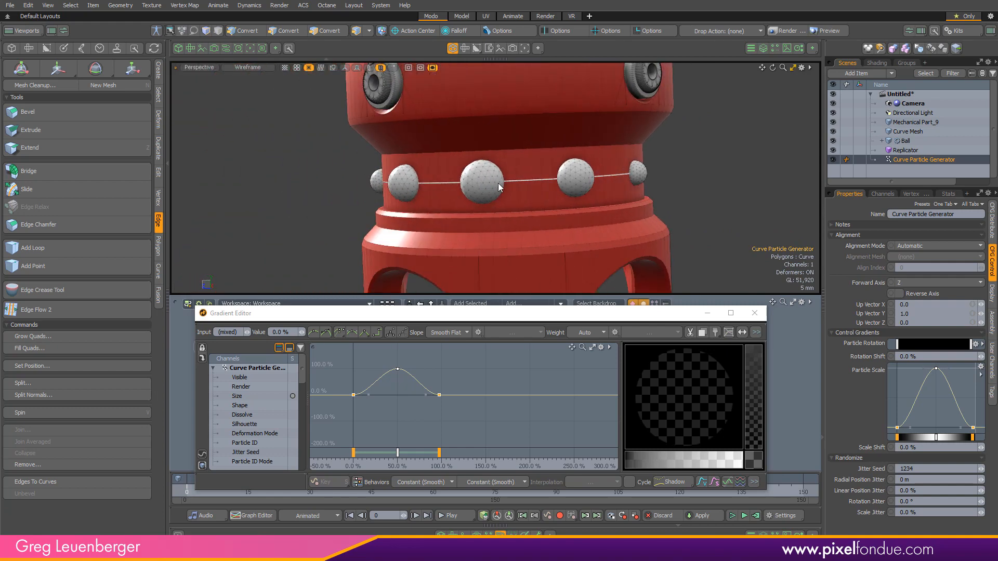
pyautogui.press('5')
pyautogui.keyDown('ctrl'); pyautogui.keyDown('alt'); pyautogui.moveTo(650, 205); pyautogui.dragTo(678, 205); pyautogui.keyUp('alt'); pyautogui.keyUp('ctrl')
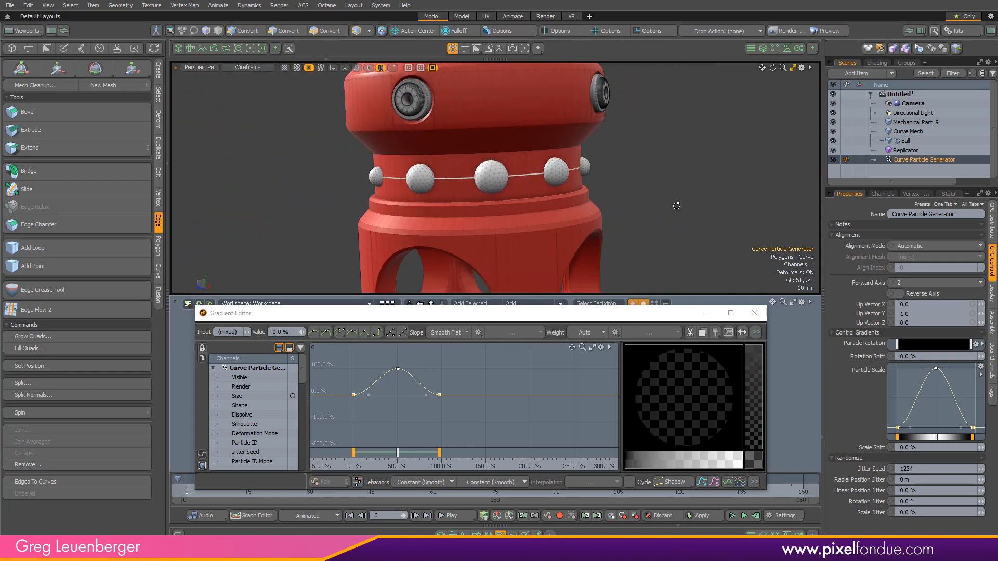
pyautogui.click(871, 448)
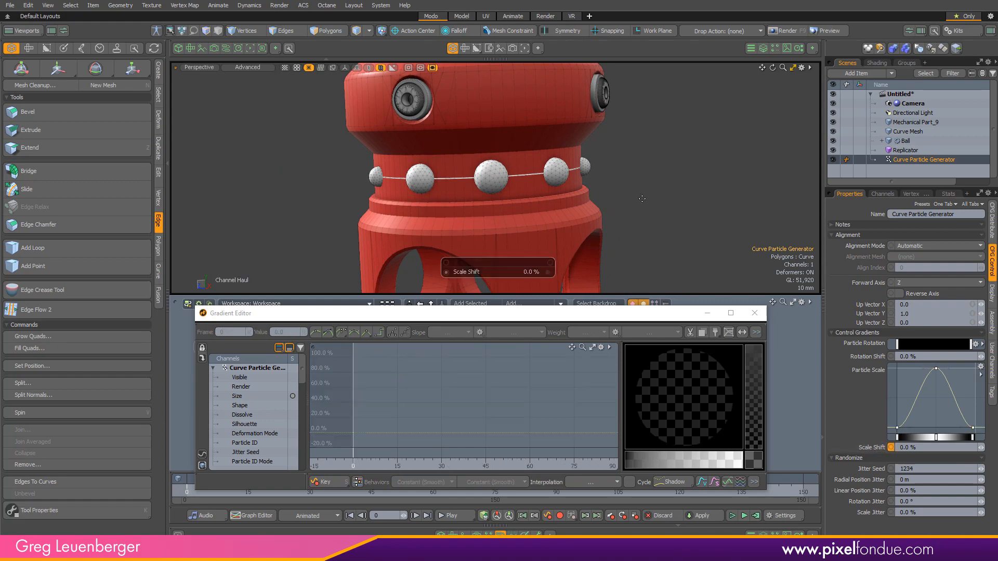
pyautogui.moveTo(642, 198); pyautogui.dragTo(669, 246)
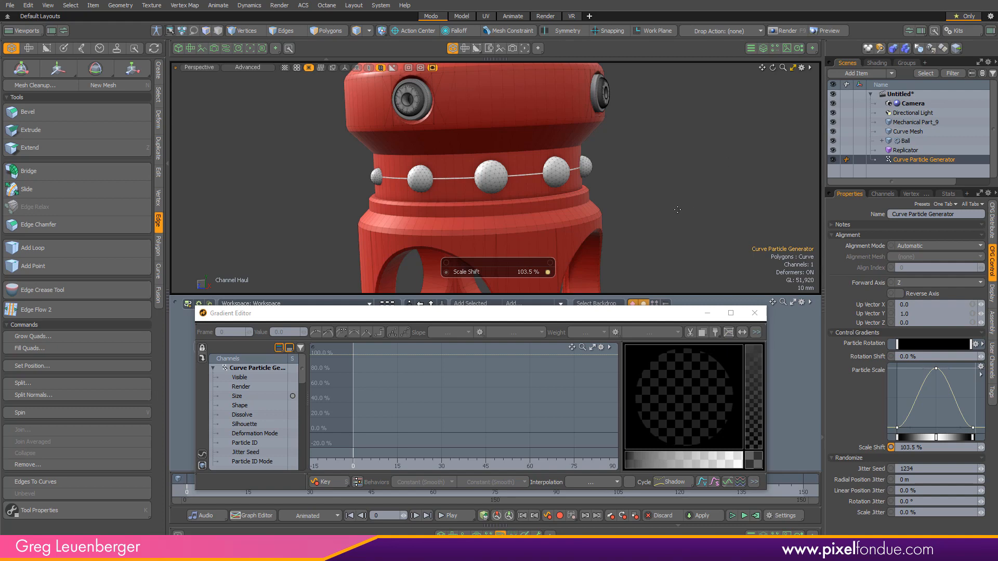
pyautogui.moveTo(677, 209); pyautogui.dragTo(667, 232)
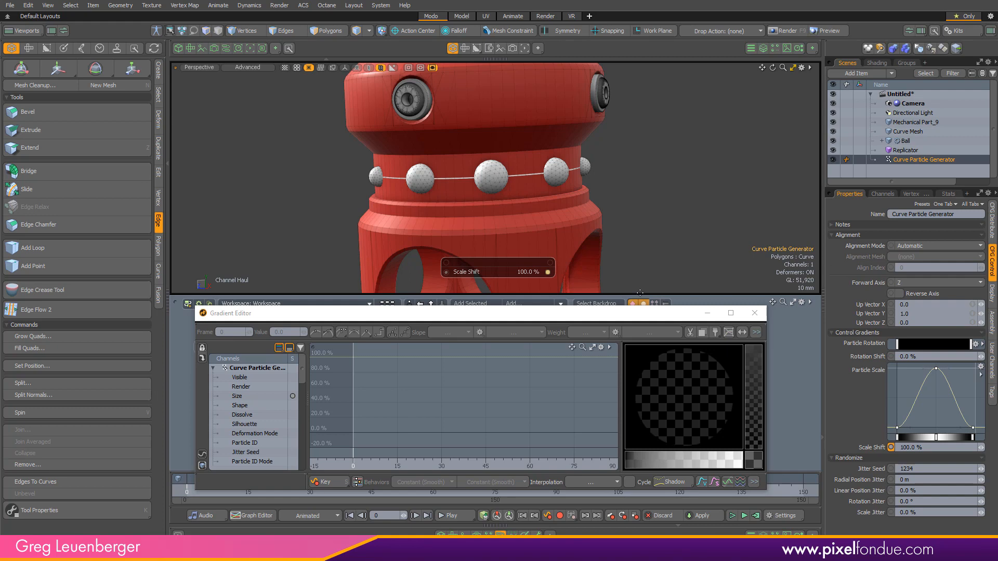
# - Close the Gradient Editor and set the Replicator's uniform Random Scale to 33 %
pyautogui.click(754, 313)
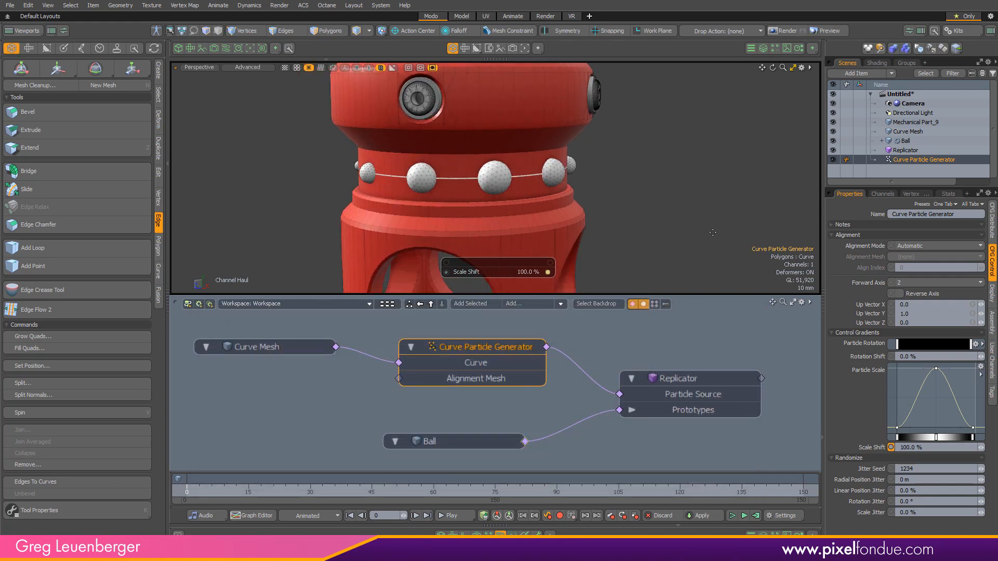
pyautogui.click(693, 380)
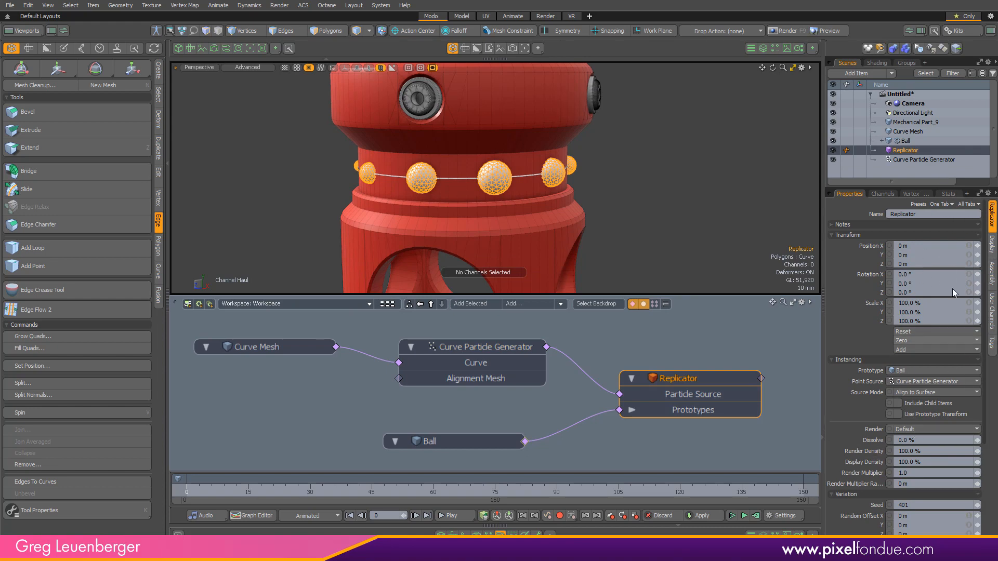
pyautogui.click(833, 235)
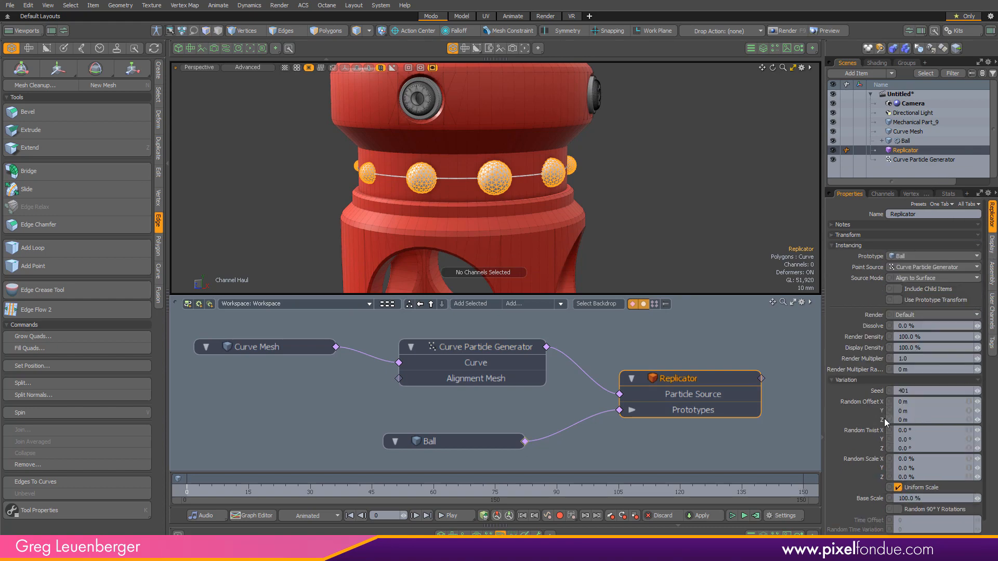
pyautogui.click(930, 459)
pyautogui.write('33')
pyautogui.press('Return')
pyautogui.keyDown('alt'); pyautogui.moveTo(401, 187); pyautogui.dragTo(494, 189); pyautogui.keyUp('alt')
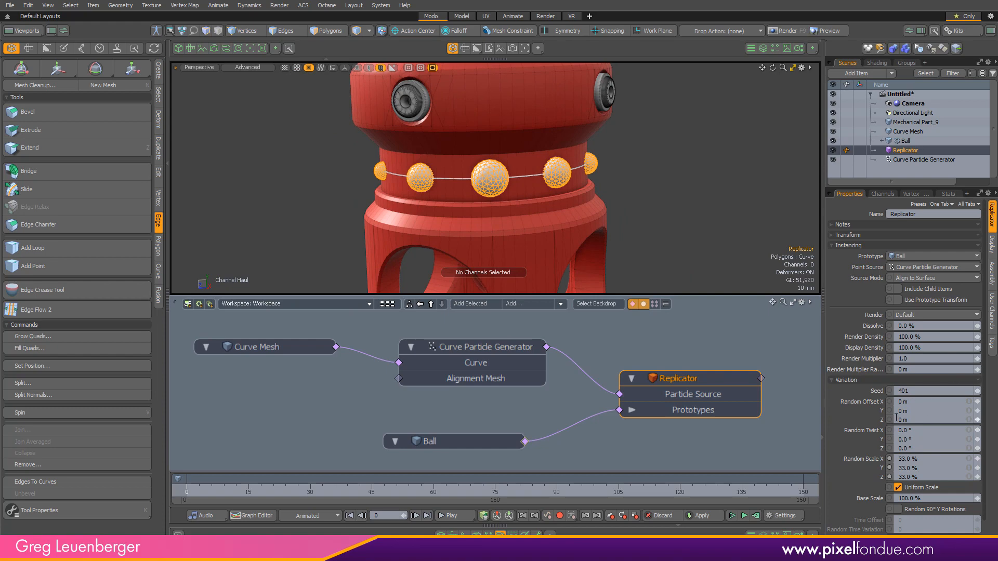
# - Try adjusting the Replicator's Random Offset X interactively, and deselect all items
pyautogui.click(870, 403)
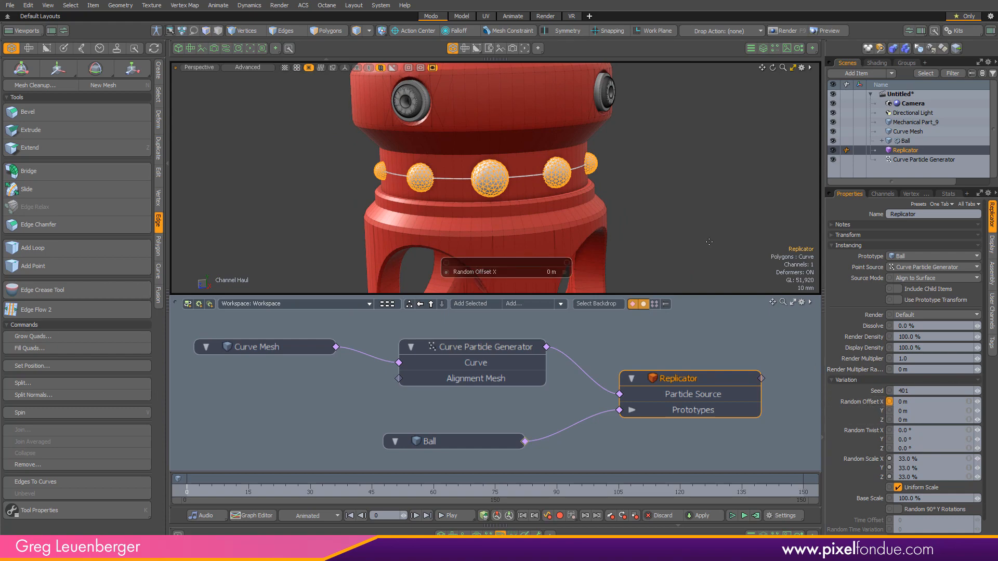
pyautogui.moveTo(683, 250)
pyautogui.keyDown('ctrl'); pyautogui.mouseDown()
pyautogui.moveTo(669, 250)
pyautogui.moveTo(683, 250)
pyautogui.mouseUp(); pyautogui.keyUp('ctrl')
pyautogui.click(710, 341)
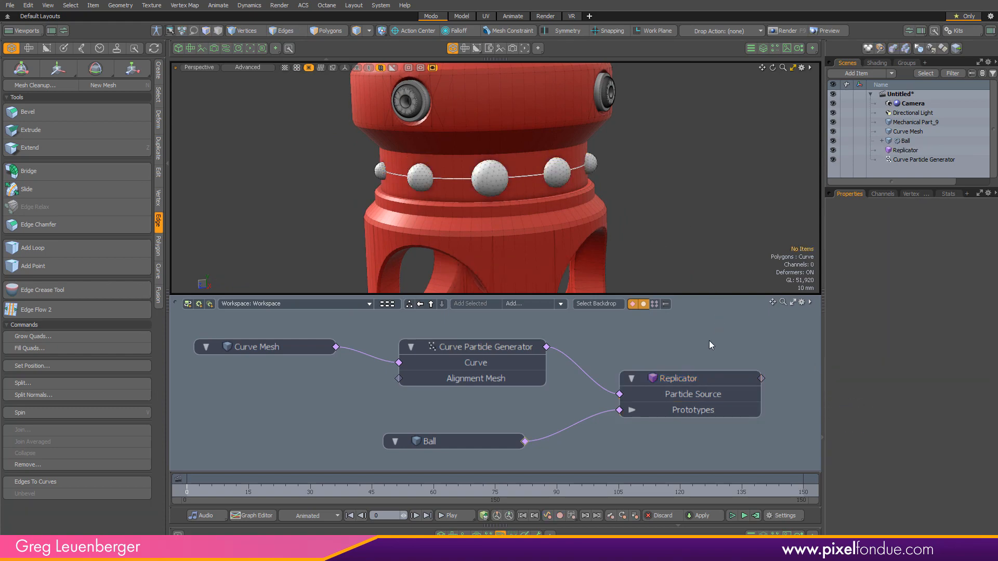
# - Show the Curve Particle Generator's control settings and try out Linear Position Jitter on the balls, returning it to 0 %
pyautogui.keyDown('alt'); pyautogui.moveTo(632, 205); pyautogui.dragTo(611, 210); pyautogui.keyUp('alt')
pyautogui.click(488, 351)
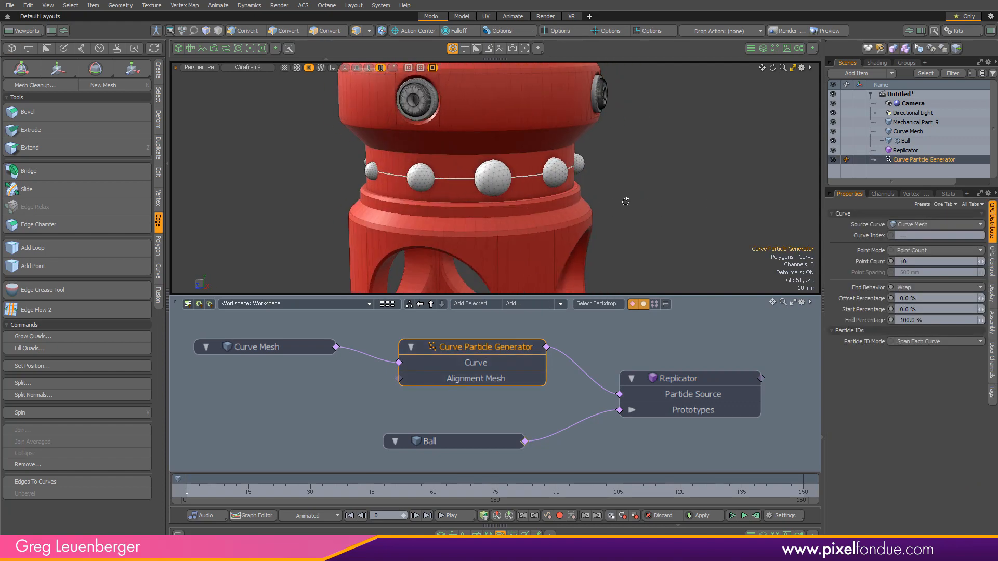
pyautogui.click(992, 264)
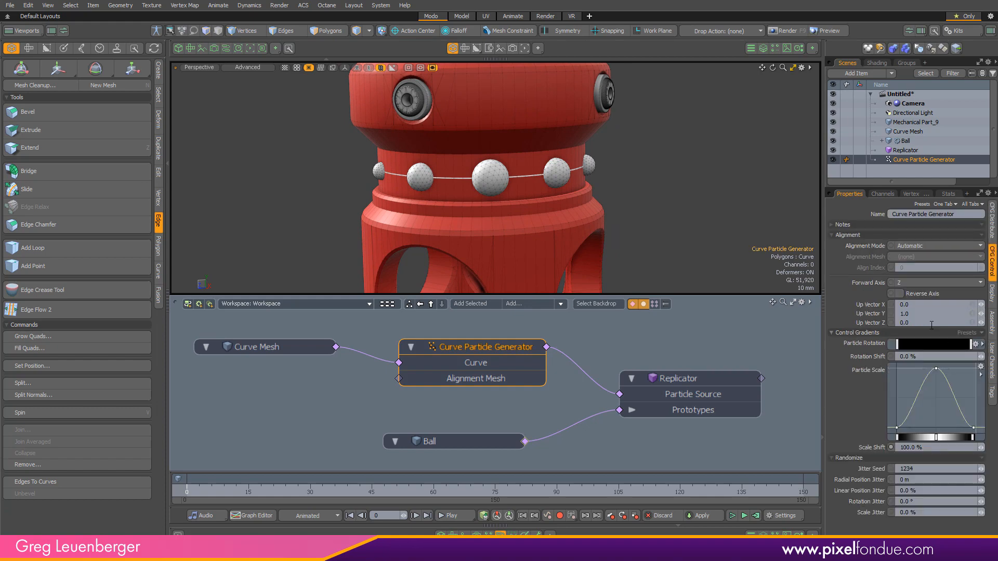
pyautogui.click(861, 491)
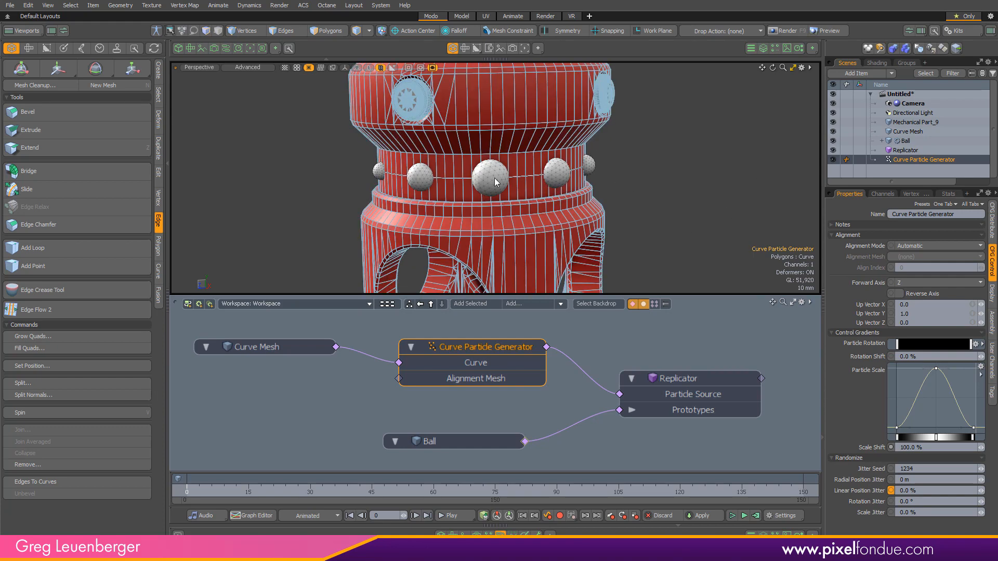
pyautogui.press('c')
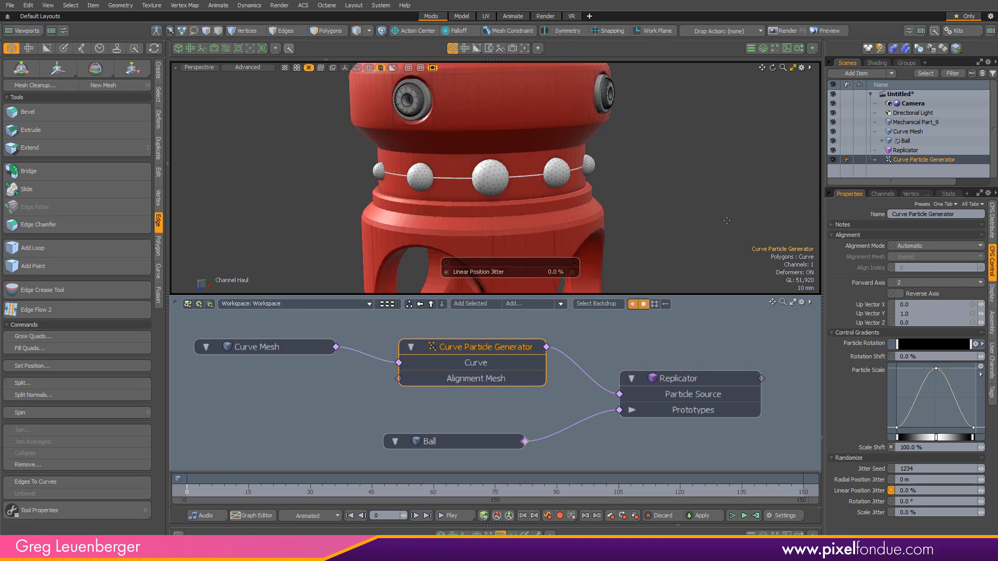
pyautogui.moveTo(645, 203); pyautogui.dragTo(632, 221)
# - Try out the generator's Radial Position Jitter and Scale Jitter in turn, returning each to zero
pyautogui.click(863, 480)
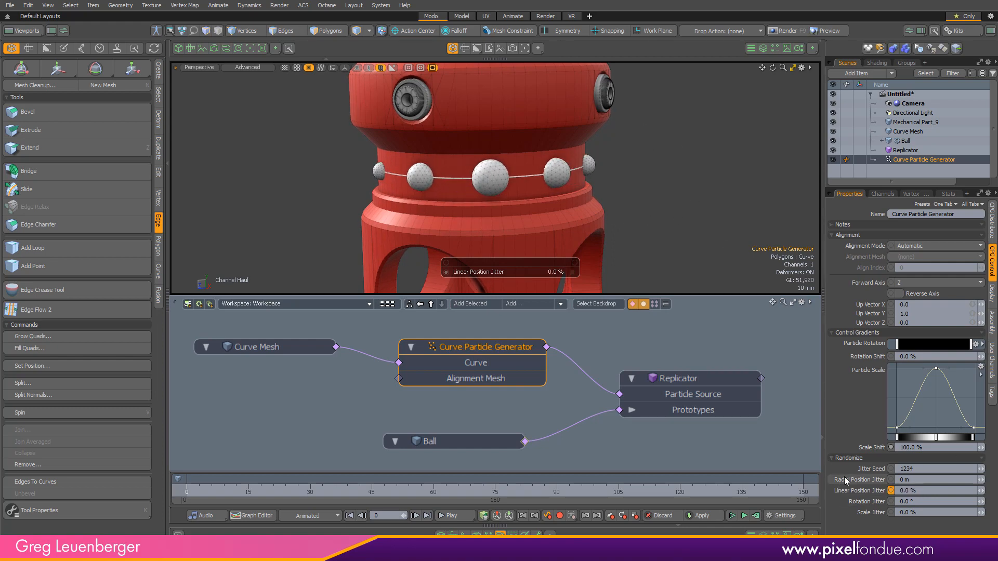
pyautogui.moveTo(653, 227); pyautogui.dragTo(252, 258)
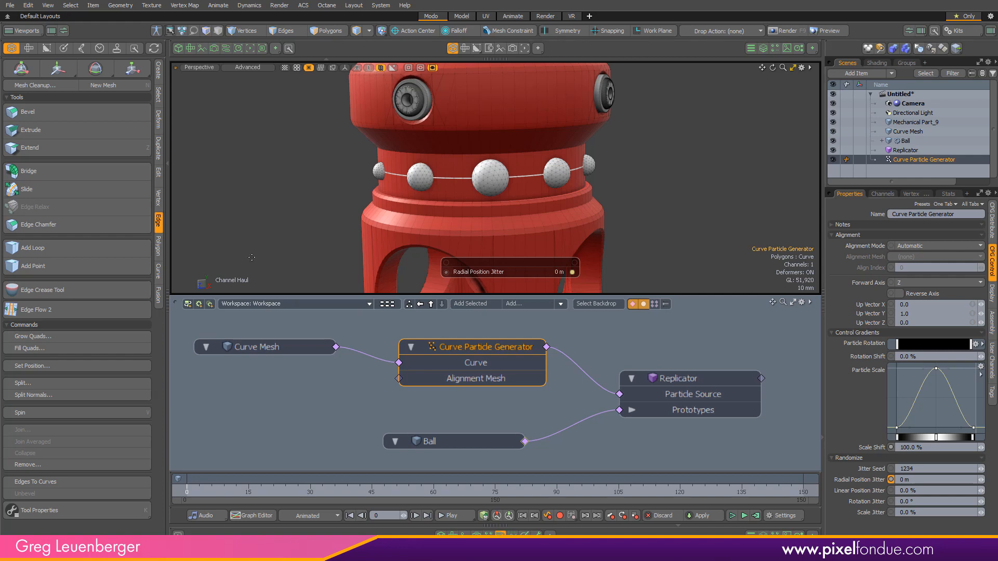
pyautogui.click(876, 513)
pyautogui.moveTo(672, 182); pyautogui.dragTo(700, 182)
pyautogui.moveTo(736, 220); pyautogui.dragTo(709, 220)
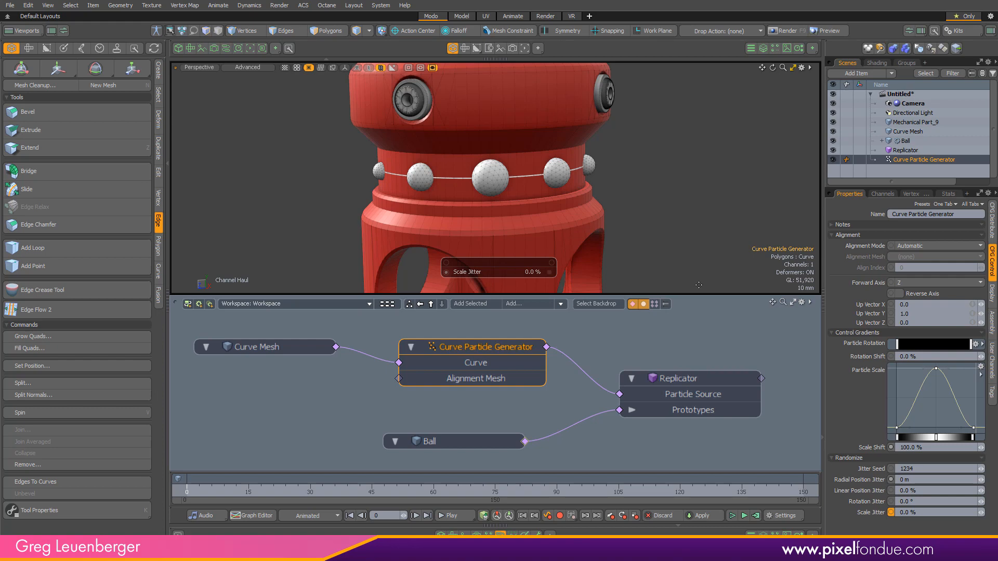
# - Hide the schematic view to give the model full height, deselect all items and hide the Replicator
pyautogui.scroll(-3, 680, 255)
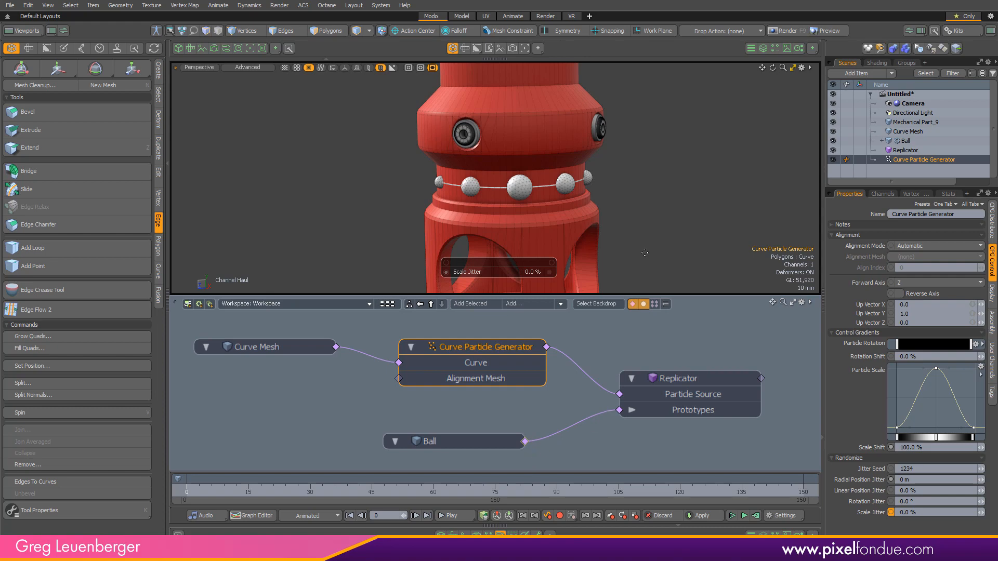
pyautogui.press('space')
pyautogui.click(501, 534)
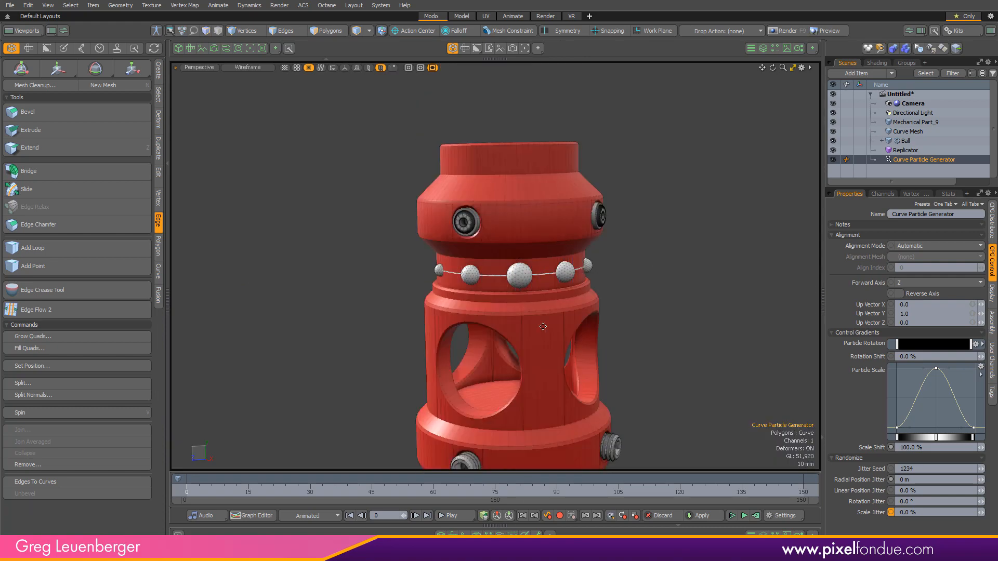
pyautogui.click(668, 263)
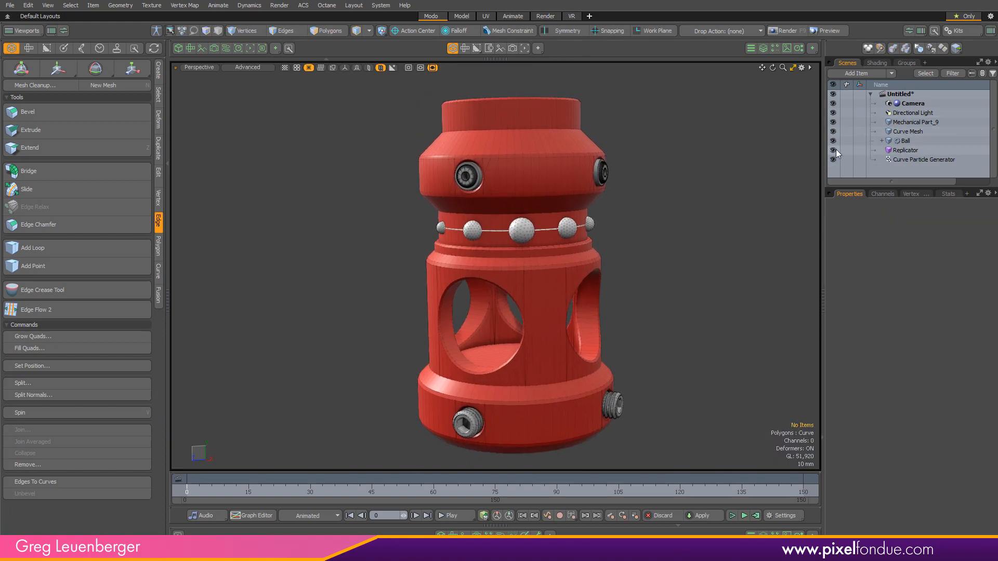
pyautogui.click(833, 150)
pyautogui.keyDown('alt'); pyautogui.moveTo(733, 242); pyautogui.dragTo(727, 281); pyautogui.keyUp('alt')
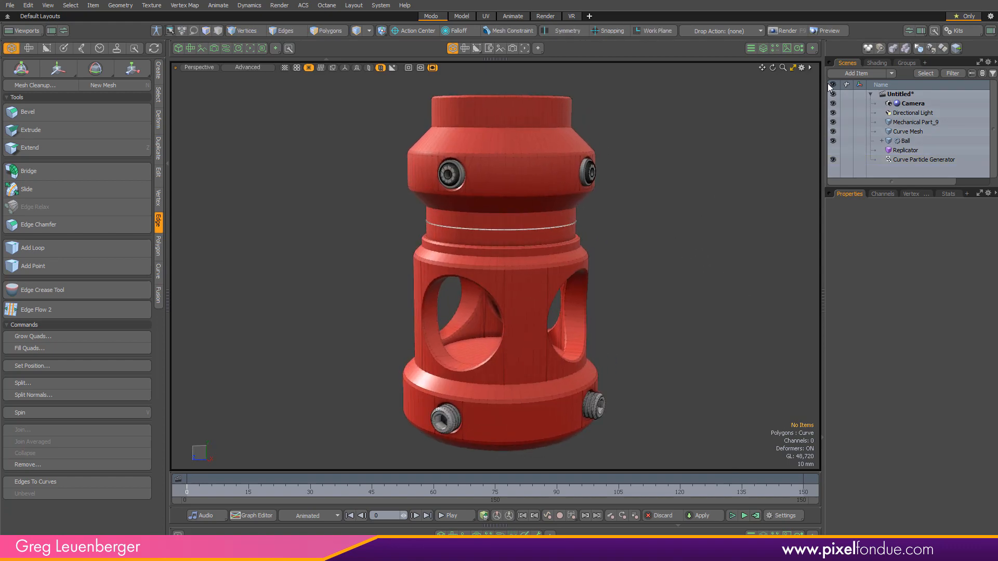
# - Show the image clip list and load the decals JRO_D_Basic_5.png, JRO_D_Basic_12.png and JRO_D_Basic_32.png together
pyautogui.click(791, 48)
pyautogui.click(759, 68)
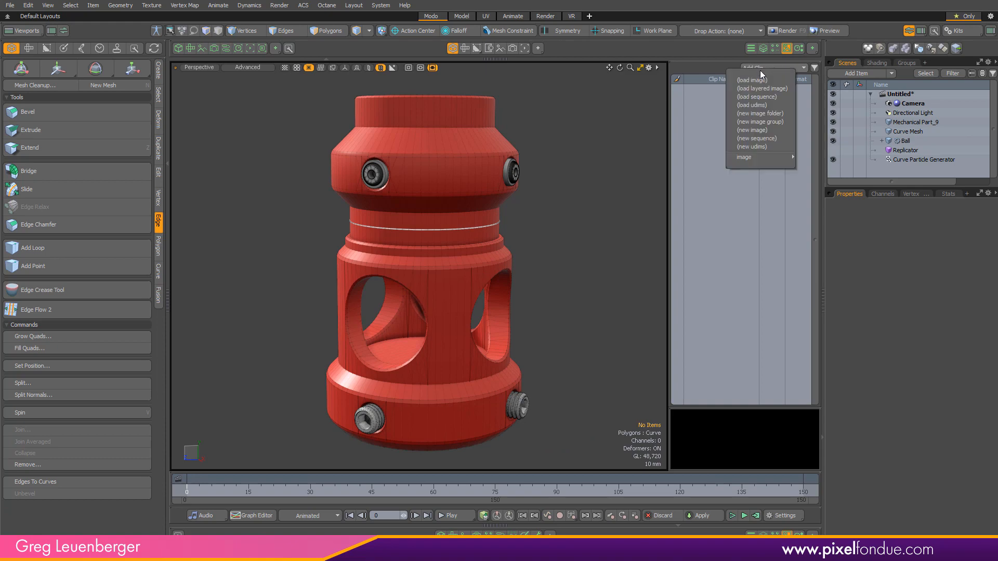
pyautogui.click(749, 93)
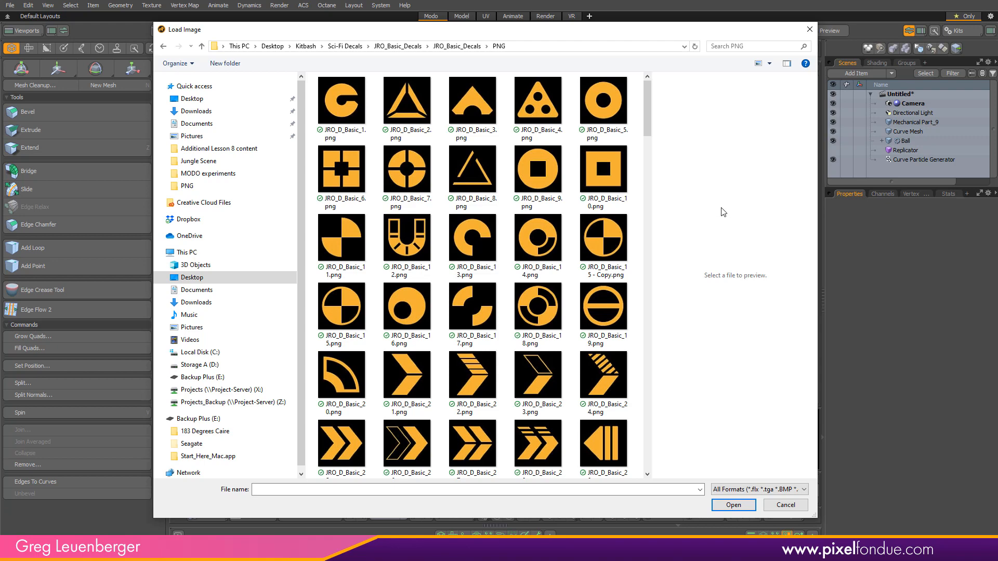
pyautogui.click(598, 124)
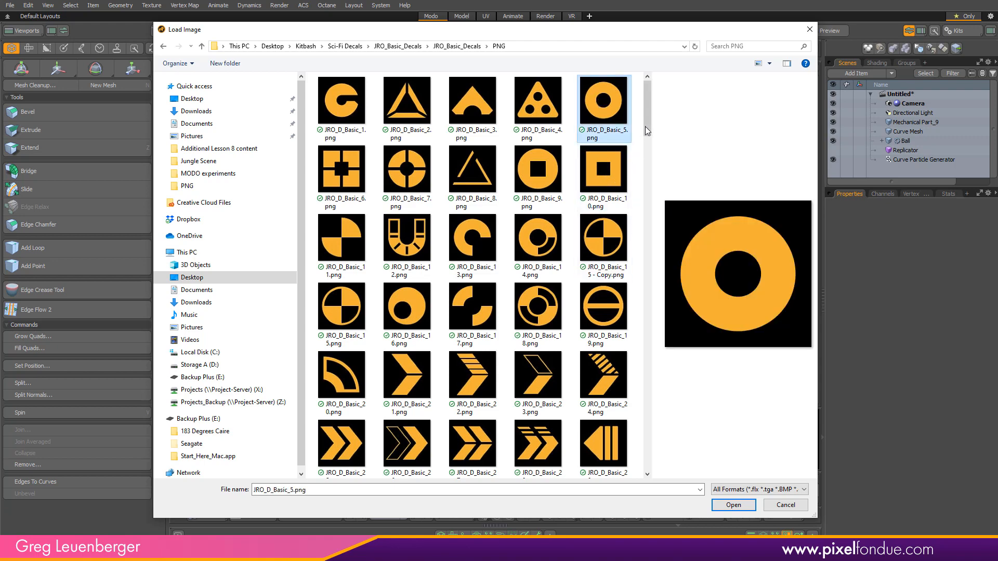
pyautogui.scroll(-4, 571, 171)
pyautogui.keyDown('ctrl'); pyautogui.click(472, 236); pyautogui.keyUp('ctrl')
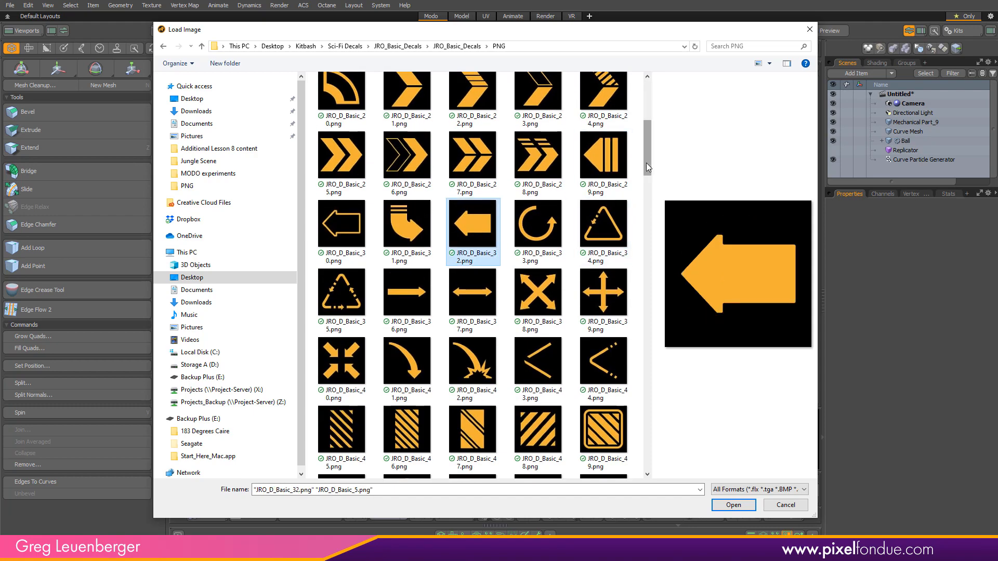
pyautogui.scroll(4, 647, 163)
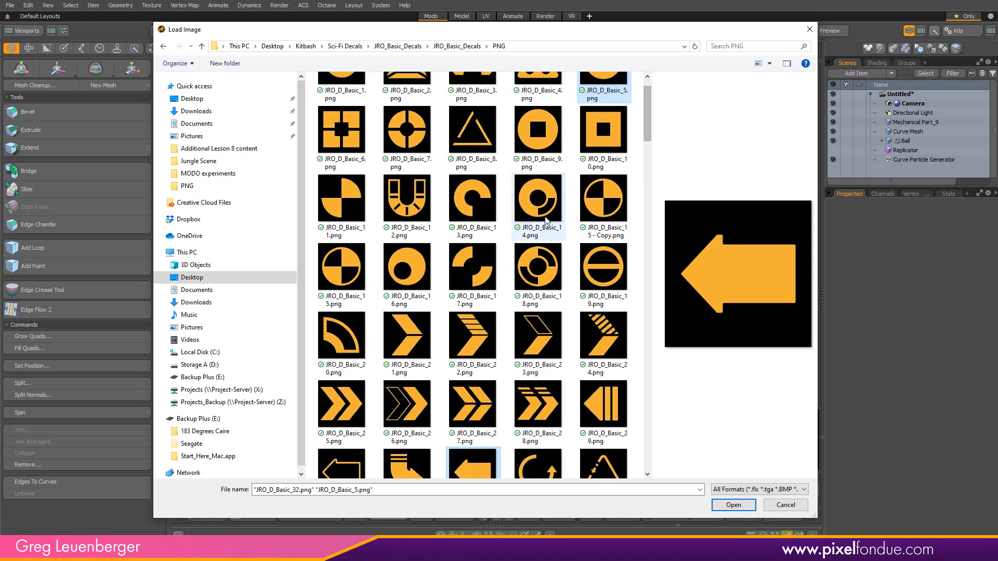
pyautogui.keyDown('ctrl'); pyautogui.click(408, 211); pyautogui.keyUp('ctrl')
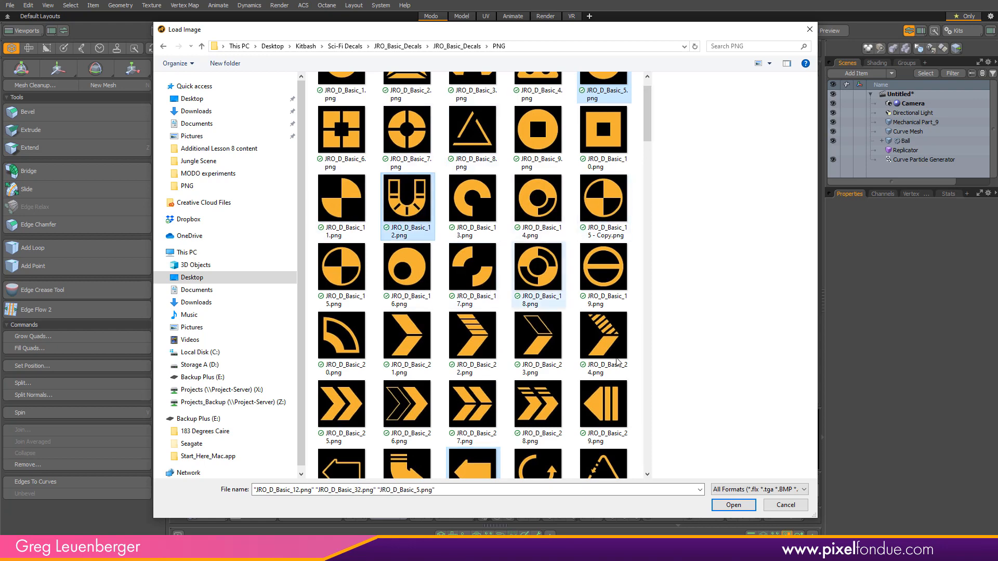
pyautogui.click(733, 505)
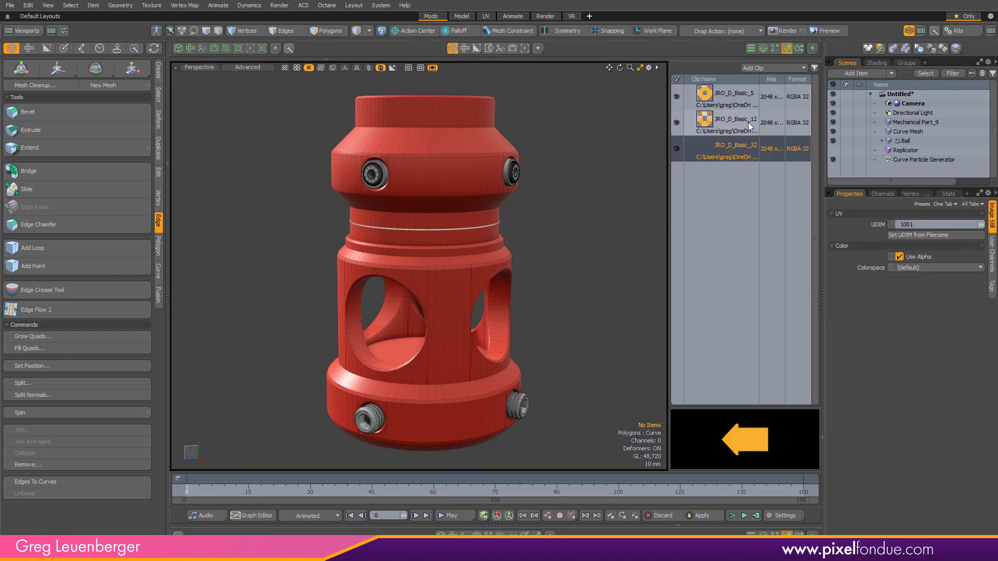
# - Show and enlarge the Shader Tree, expand the Pillar material group, and delete the Default and Mechanical Part_9.lxl groups
pyautogui.click(876, 63)
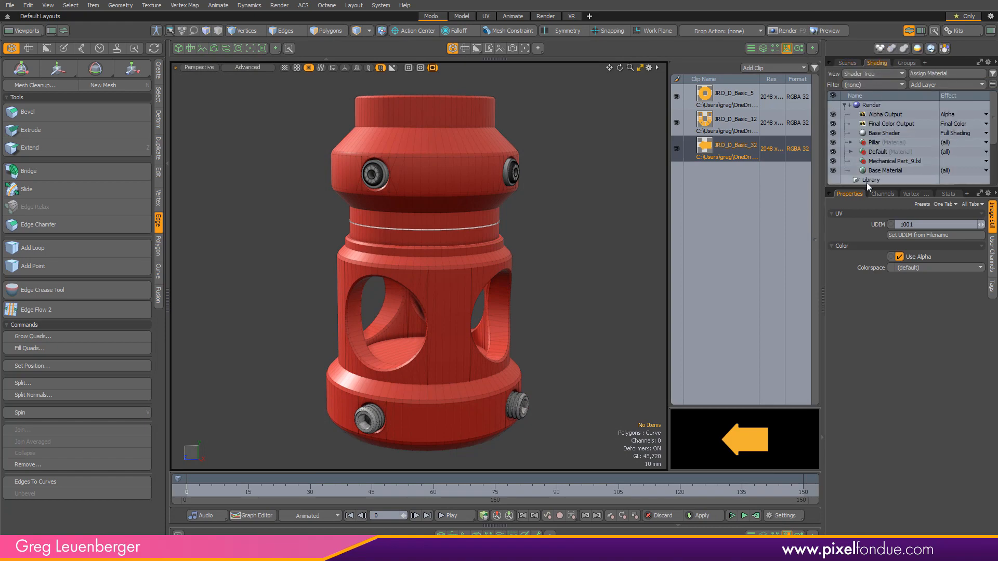
pyautogui.moveTo(867, 187); pyautogui.dragTo(870, 276)
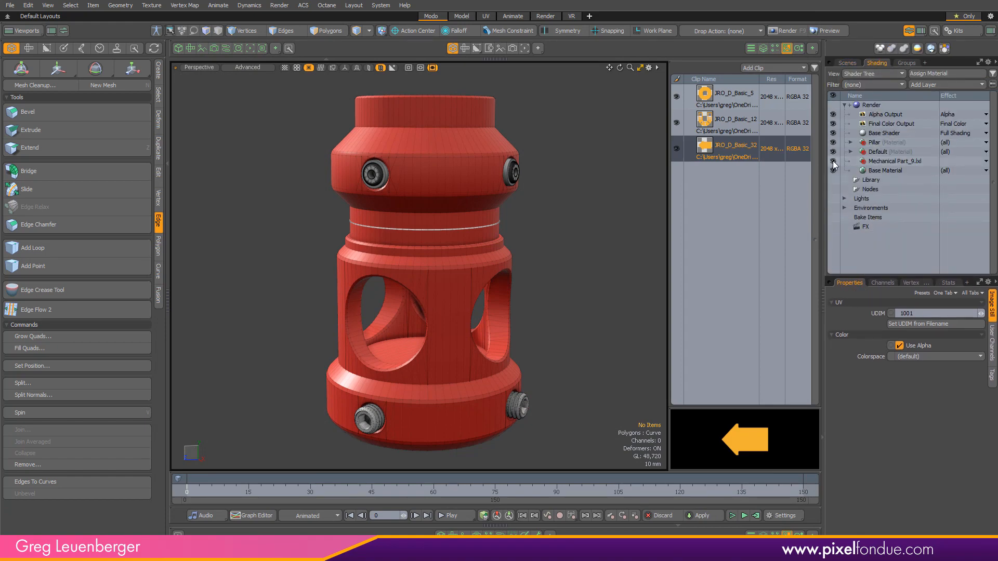
pyautogui.click(851, 143)
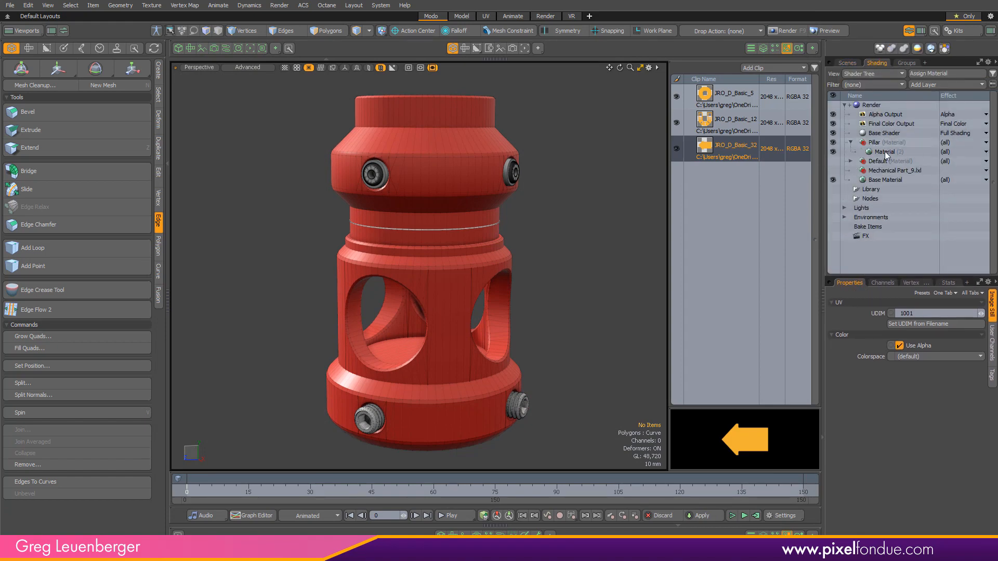
pyautogui.click(875, 161)
pyautogui.keyDown('shift'); pyautogui.click(884, 170); pyautogui.keyUp('shift')
pyautogui.press('Delete')
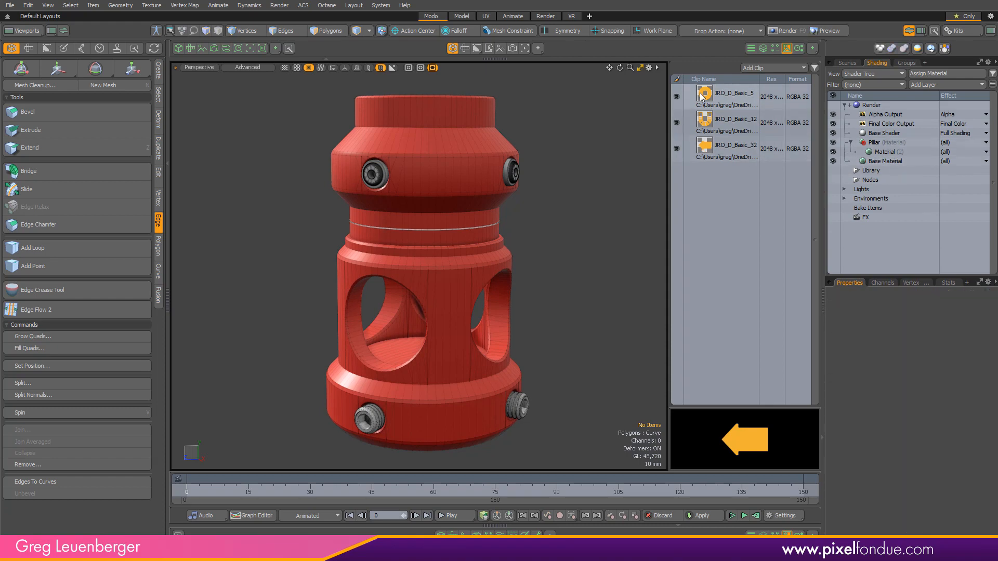
# - Add the JRO_D_Basic_5 clip as an image layer above the material inside the Pillar group
pyautogui.moveTo(716, 99); pyautogui.dragTo(889, 152)
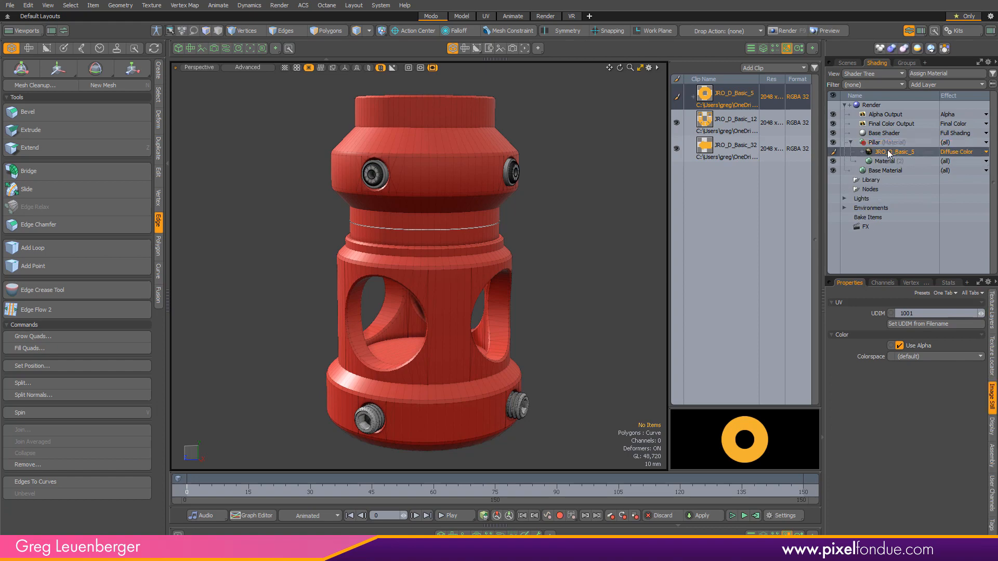
# - Hide the image clip list and turn off GL Display for the JRO_D_Basic_5 image layer
pyautogui.click(993, 317)
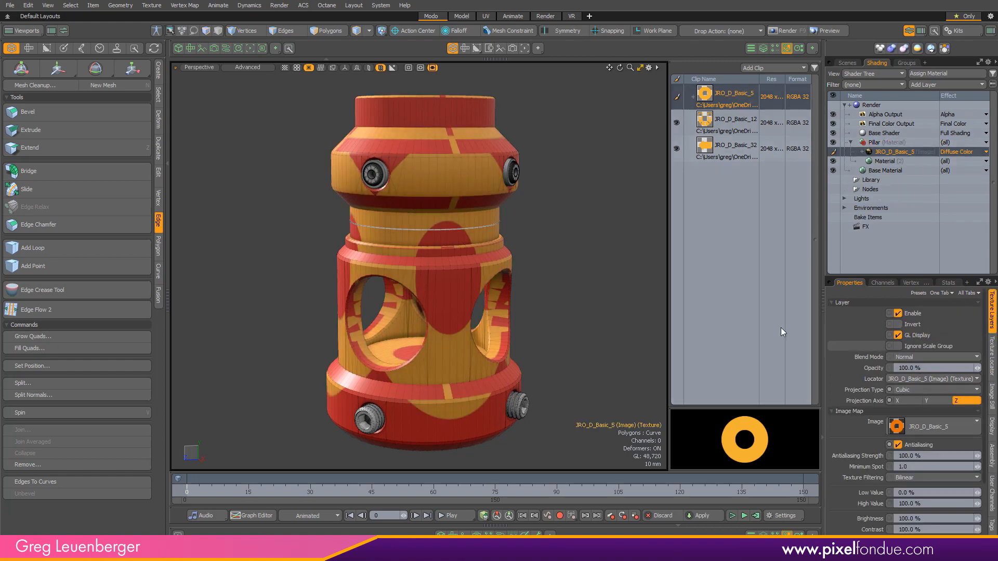
pyautogui.click(788, 49)
pyautogui.keyDown('alt'); pyautogui.moveTo(653, 260); pyautogui.dragTo(694, 273); pyautogui.keyUp('alt')
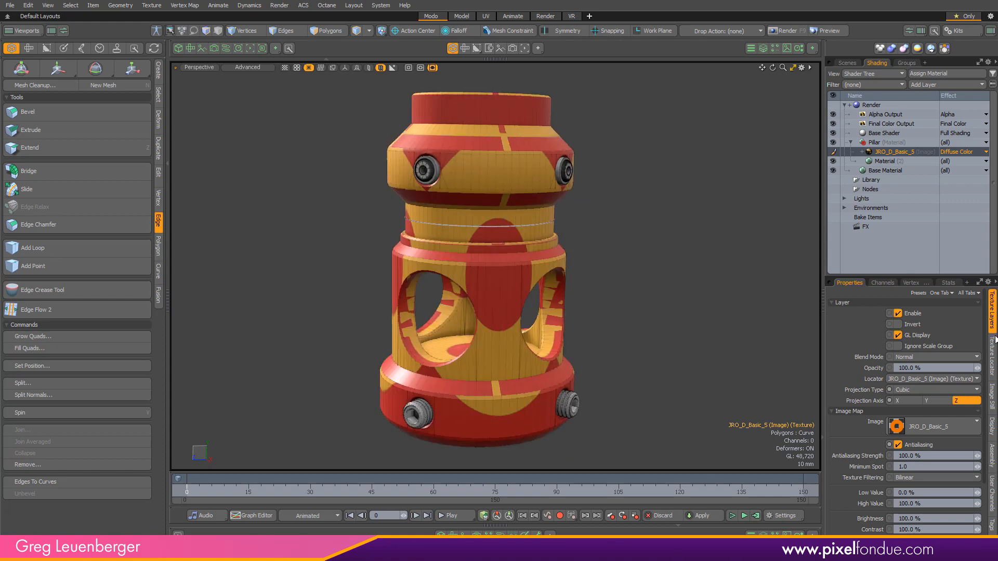
pyautogui.click(916, 335)
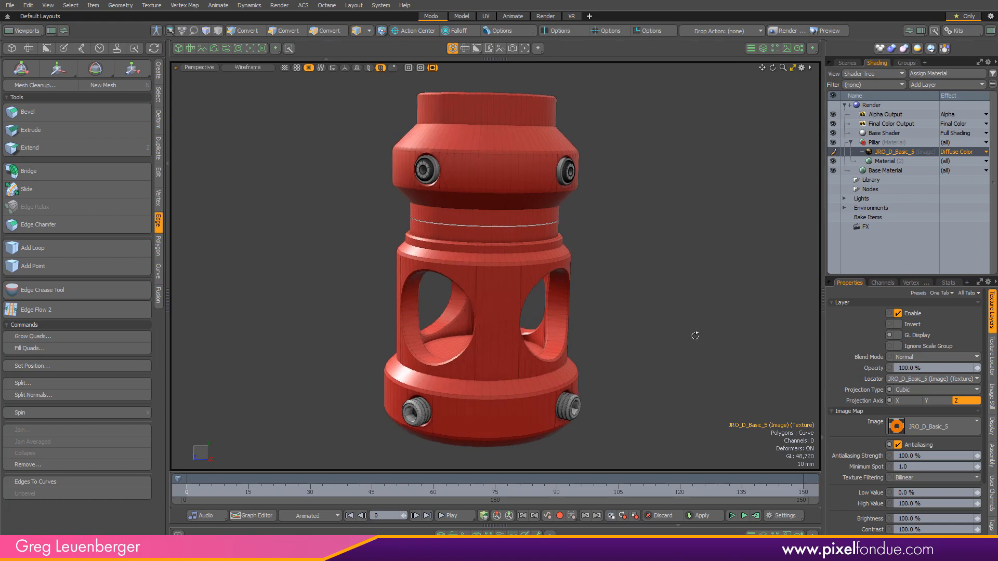
pyautogui.keyDown('alt'); pyautogui.keyDown('shift'); pyautogui.moveTo(549, 216); pyautogui.dragTo(572, 225); pyautogui.keyUp('shift'); pyautogui.keyUp('alt')
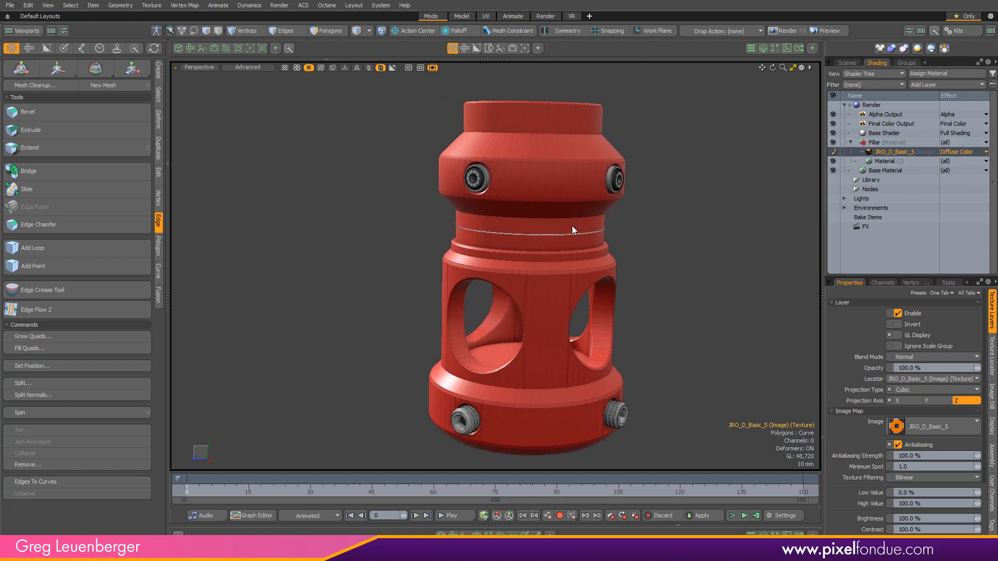
# - Start the render preview beside the model, frame the render camera on the pillar's upper part, and return the model view to Perspective
pyautogui.click(249, 48)
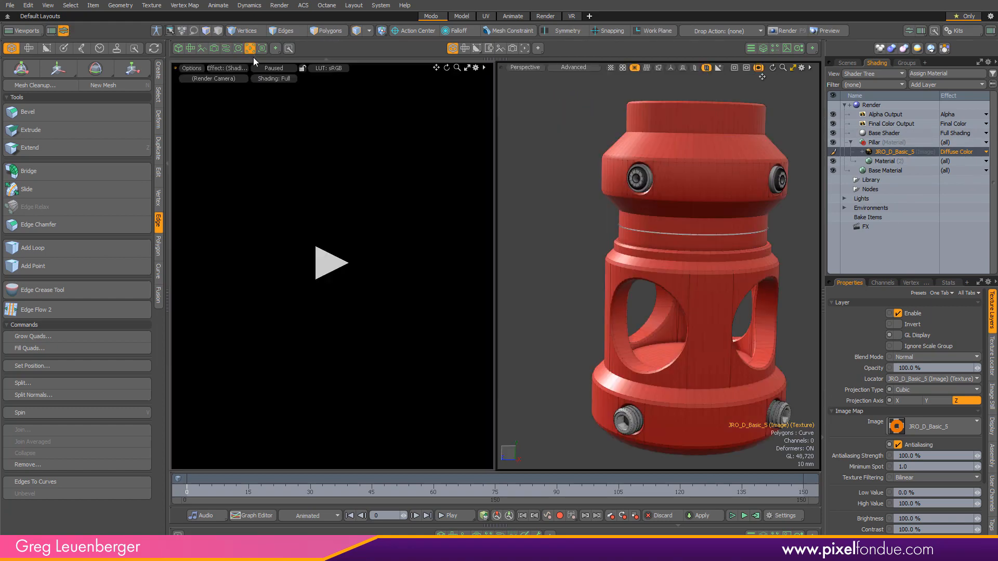
pyautogui.click(332, 263)
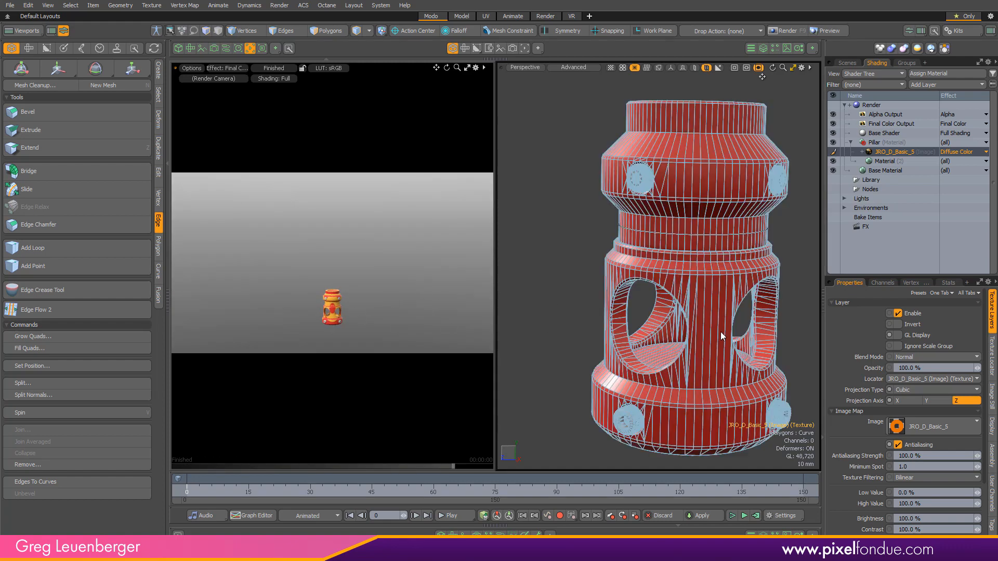
pyautogui.press('KP_0')
pyautogui.keyDown('ctrl'); pyautogui.keyDown('alt'); pyautogui.moveTo(651, 298); pyautogui.dragTo(672, 234); pyautogui.keyUp('alt'); pyautogui.keyUp('ctrl')
pyautogui.keyDown('ctrl'); pyautogui.keyDown('alt'); pyautogui.moveTo(665, 281); pyautogui.dragTo(754, 287); pyautogui.keyUp('alt'); pyautogui.keyUp('ctrl')
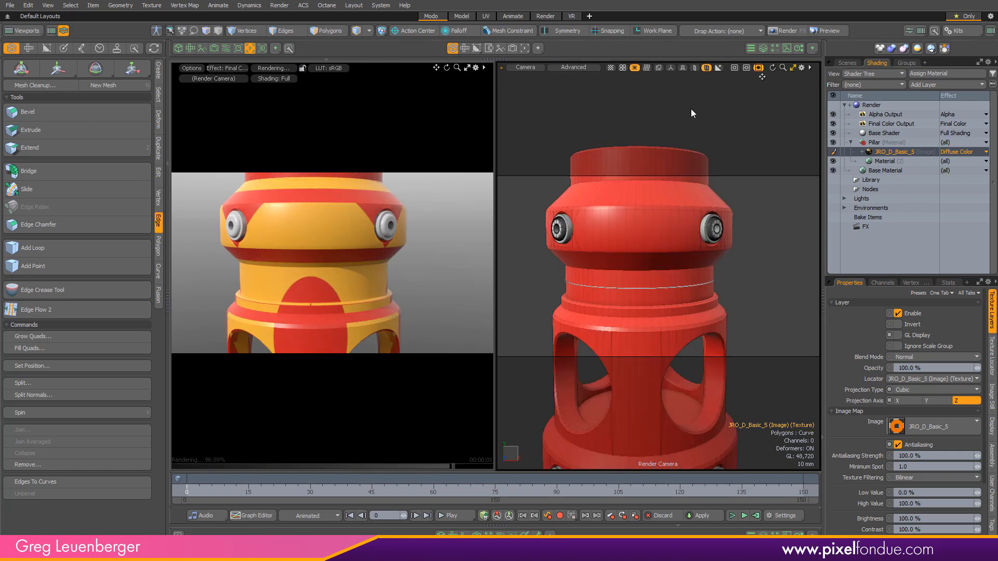
pyautogui.hotkey('ctrl', 'space')
pyautogui.click(749, 155)
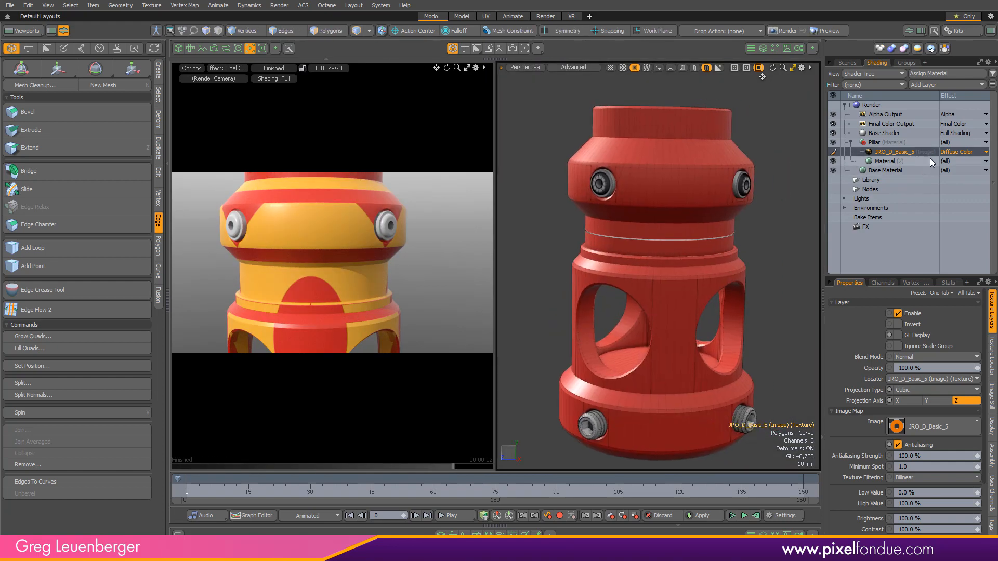
# - Set the particle source of the JRO_D_Basic_5 layer's texture locator to Curve Particle Generator
pyautogui.click(862, 152)
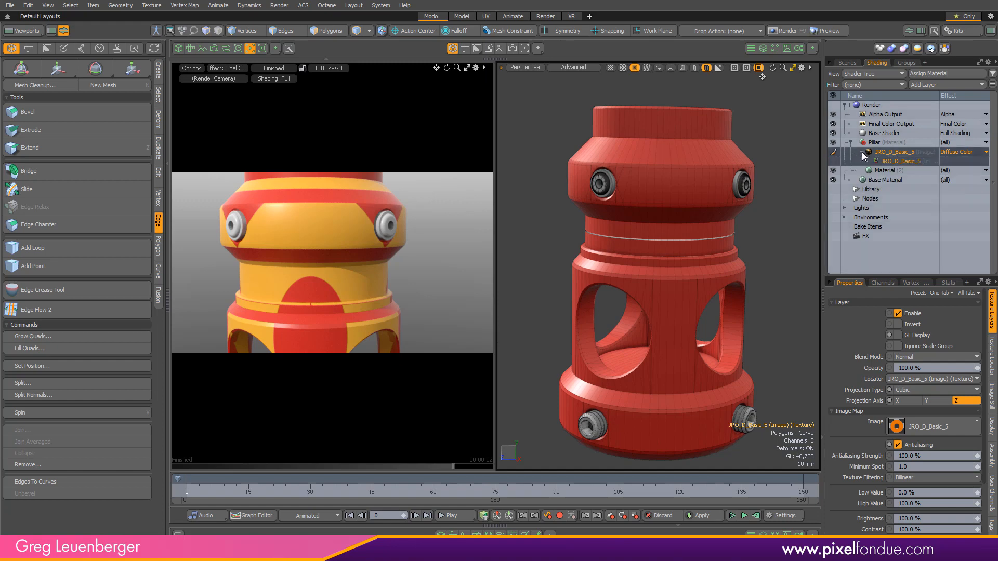
pyautogui.click(891, 162)
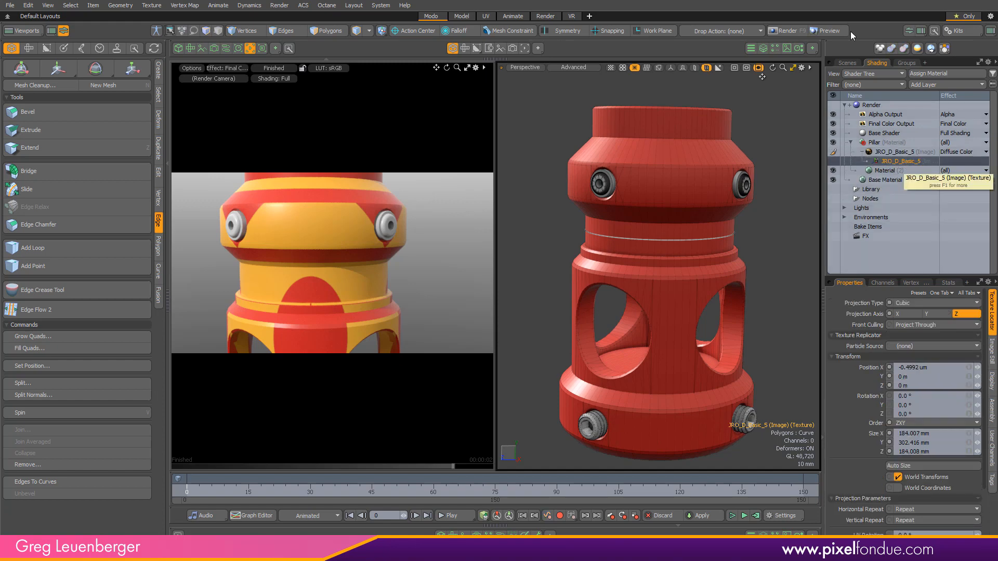
pyautogui.click(846, 63)
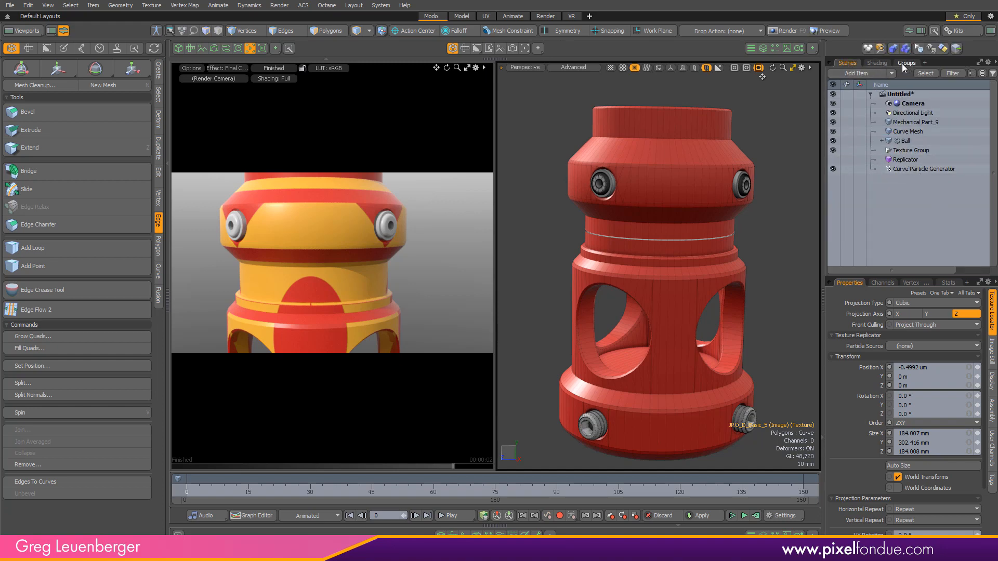
pyautogui.click(879, 64)
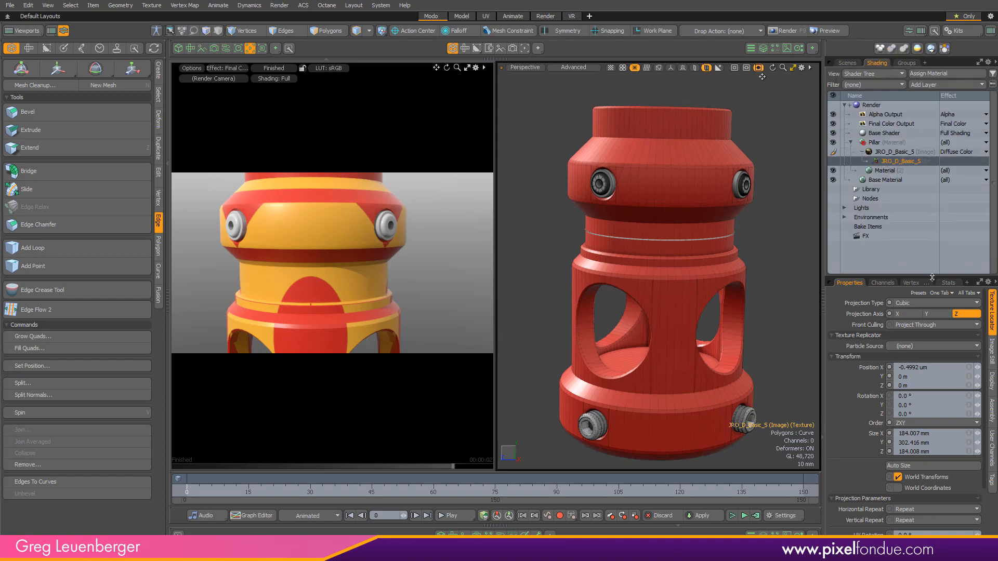
pyautogui.moveTo(932, 277); pyautogui.dragTo(934, 231)
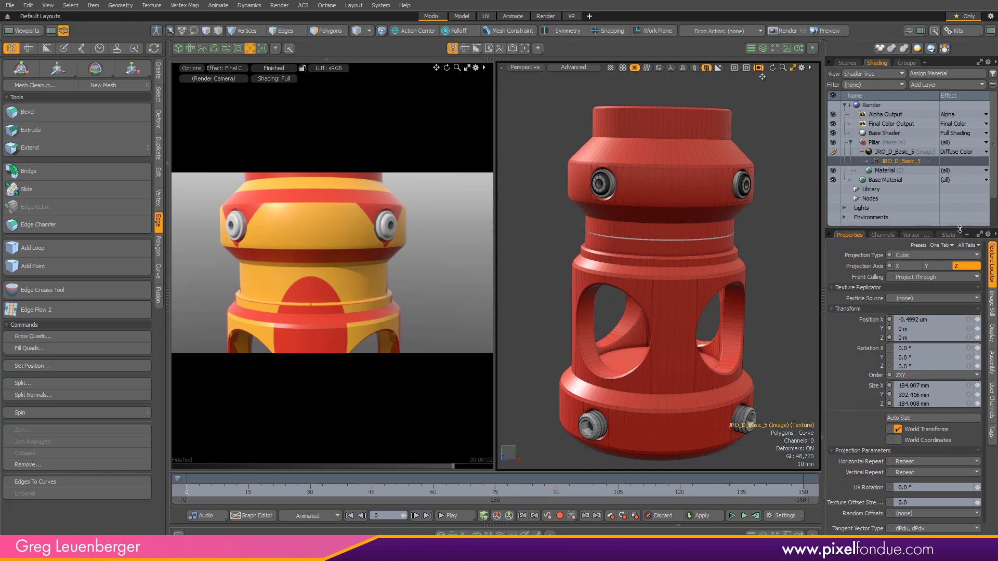
pyautogui.click(914, 298)
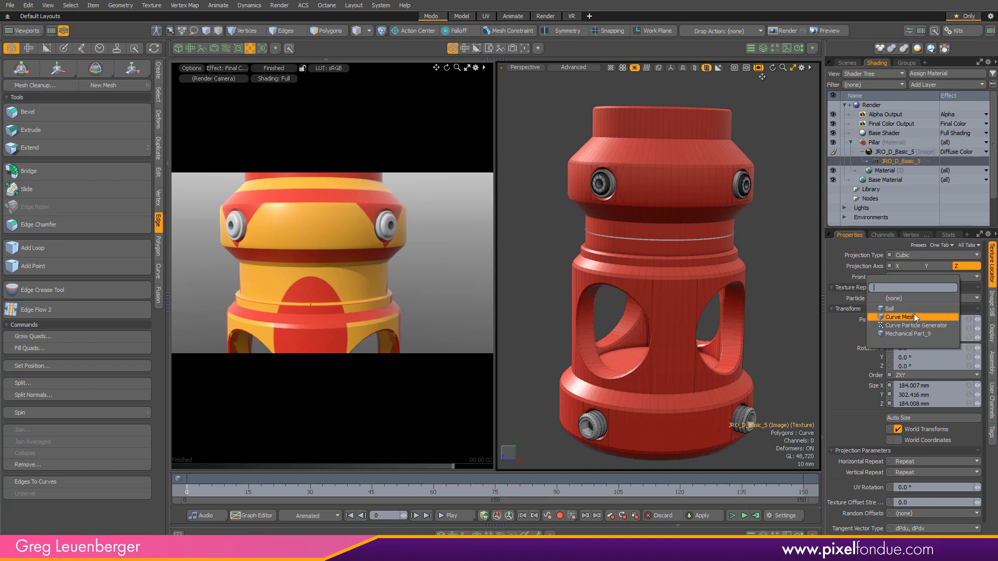
pyautogui.click(940, 325)
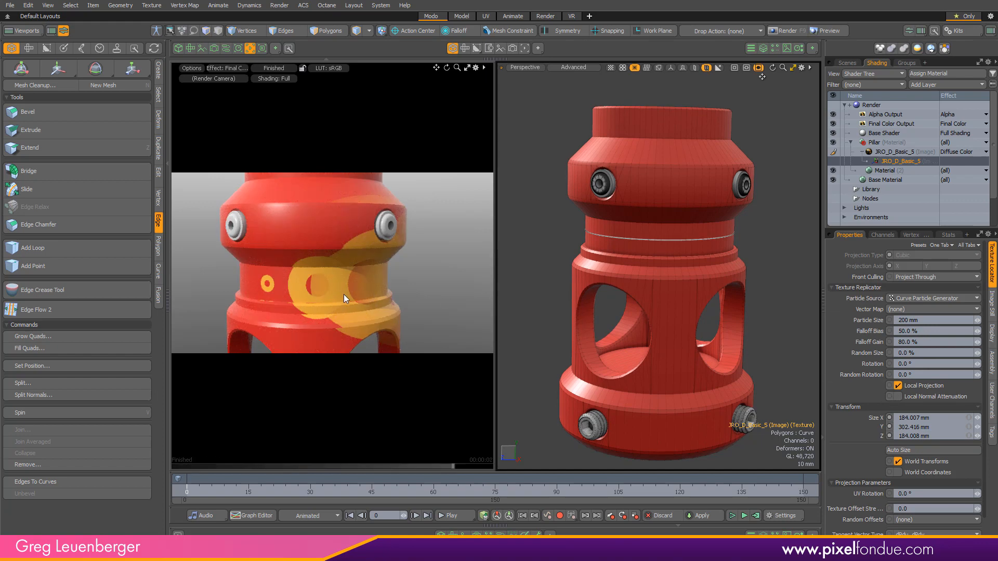
# - Show the schematic and add the JRO_D_Basic_5 texture locator as a node above the Replicator
pyautogui.click(500, 535)
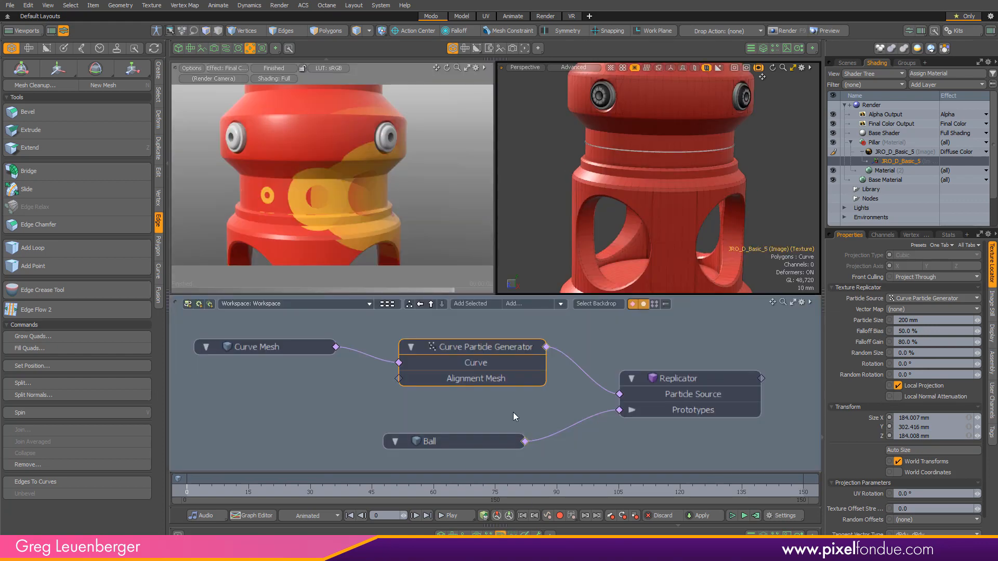
pyautogui.scroll(-2, 624, 342)
pyautogui.keyDown('alt'); pyautogui.moveTo(583, 333); pyautogui.dragTo(666, 365); pyautogui.keyUp('alt')
pyautogui.scroll(1, 551, 384)
pyautogui.doubleClick(532, 396)
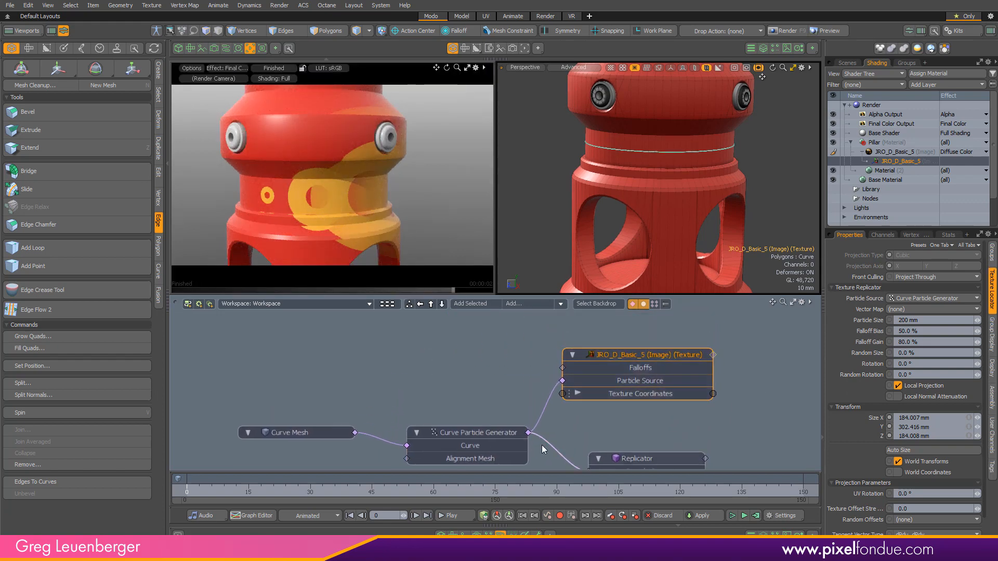
pyautogui.keyDown('alt'); pyautogui.moveTo(632, 463); pyautogui.dragTo(629, 438); pyautogui.keyUp('alt')
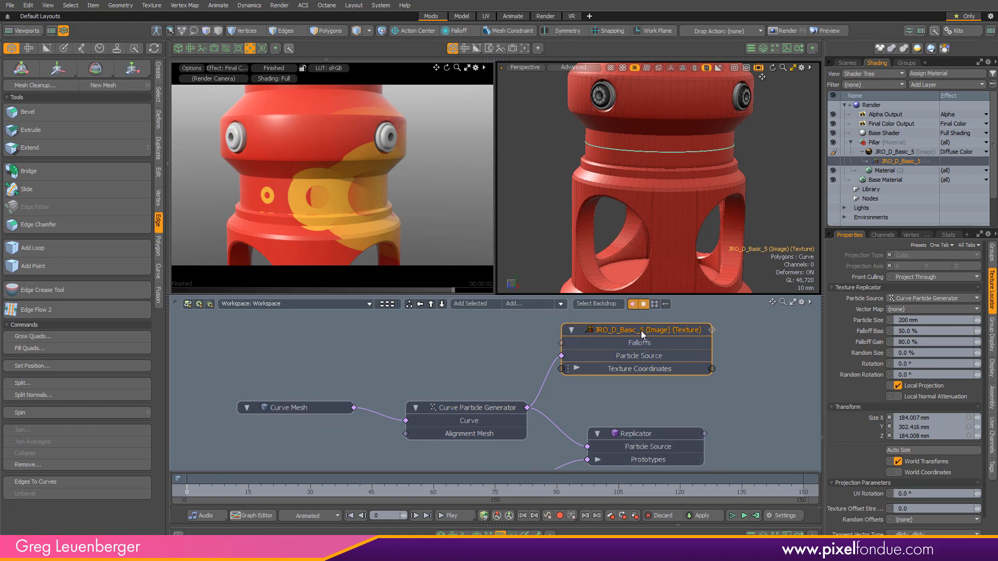
pyautogui.keyDown('ctrl'); pyautogui.keyDown('alt'); pyautogui.moveTo(647, 333); pyautogui.dragTo(517, 340); pyautogui.keyUp('alt'); pyautogui.keyUp('ctrl')
pyautogui.keyDown('ctrl'); pyautogui.keyDown('alt'); pyautogui.moveTo(517, 339); pyautogui.dragTo(530, 338); pyautogui.keyUp('alt'); pyautogui.keyUp('ctrl')
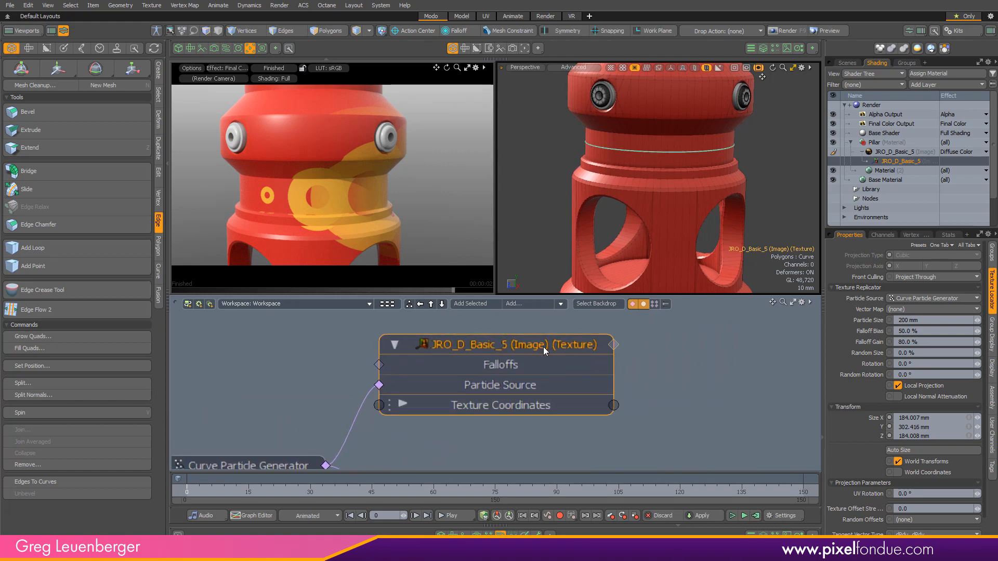
# - Add the image layer and image clip nodes linked to the JRO_D_Basic_5 texture locator, and arrange them in the schematic
pyautogui.click(614, 345)
pyautogui.keyDown('ctrl'); pyautogui.keyDown('alt'); pyautogui.moveTo(628, 354); pyautogui.dragTo(687, 355); pyautogui.keyUp('alt'); pyautogui.keyUp('ctrl')
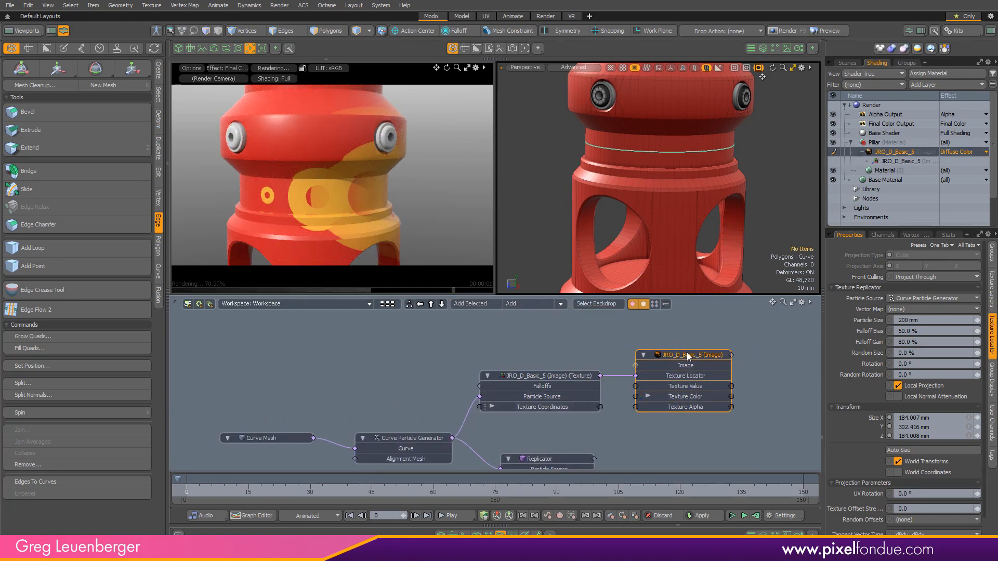
pyautogui.click(882, 162)
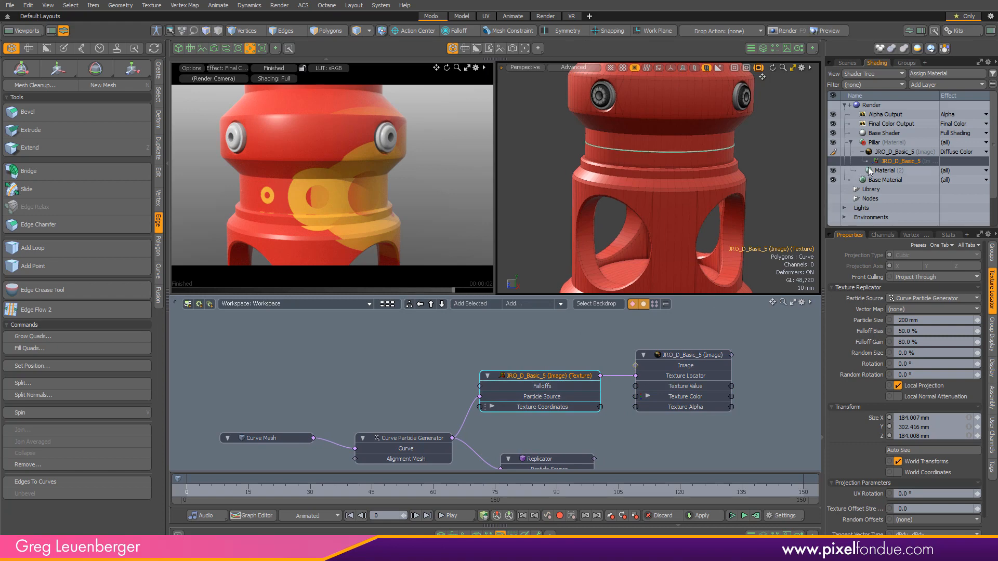
pyautogui.doubleClick(635, 366)
pyautogui.moveTo(566, 346); pyautogui.dragTo(503, 334)
pyautogui.moveTo(569, 376); pyautogui.dragTo(518, 387)
pyautogui.click(525, 332)
# - Examine the node chain from Curve Mesh through Curve Particle Generator to the JRO_D_Basic_5 texture locator and its properties
pyautogui.keyDown('alt'); pyautogui.moveTo(417, 442); pyautogui.dragTo(421, 415); pyautogui.keyUp('alt')
pyautogui.scroll(2, 433, 415)
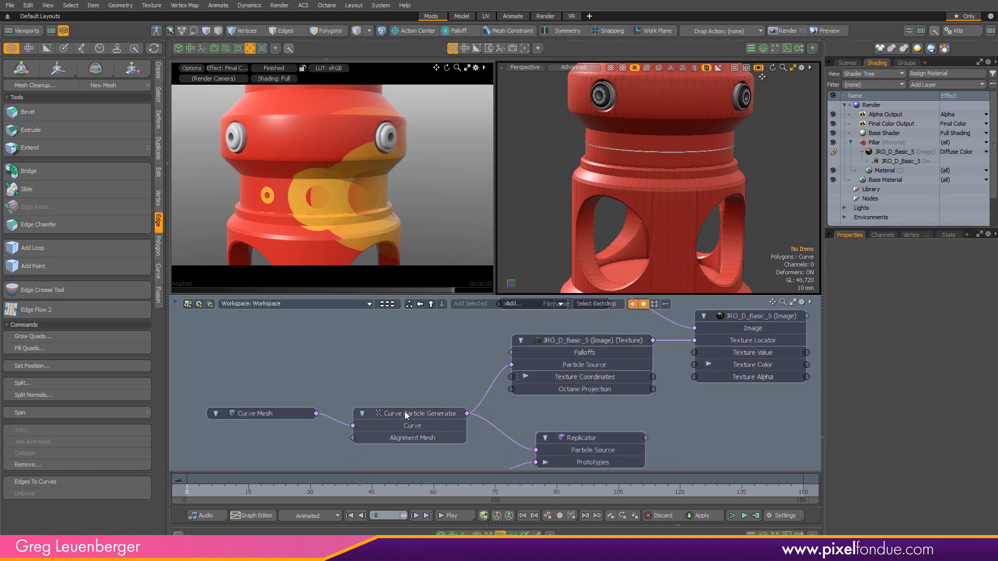
pyautogui.click(262, 414)
pyautogui.click(408, 415)
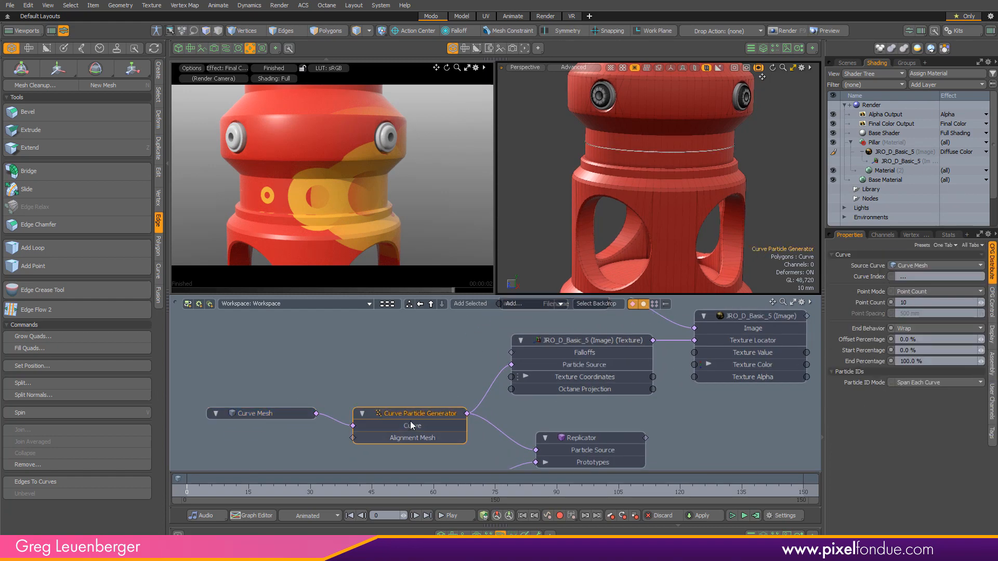
pyautogui.click(594, 342)
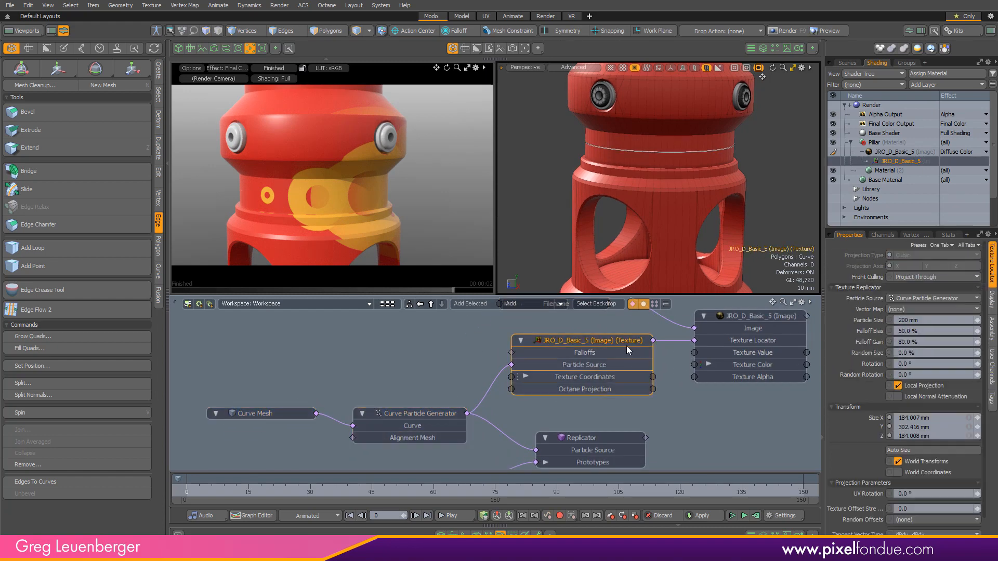
pyautogui.keyDown('alt'); pyautogui.moveTo(720, 386); pyautogui.dragTo(646, 415); pyautogui.keyUp('alt')
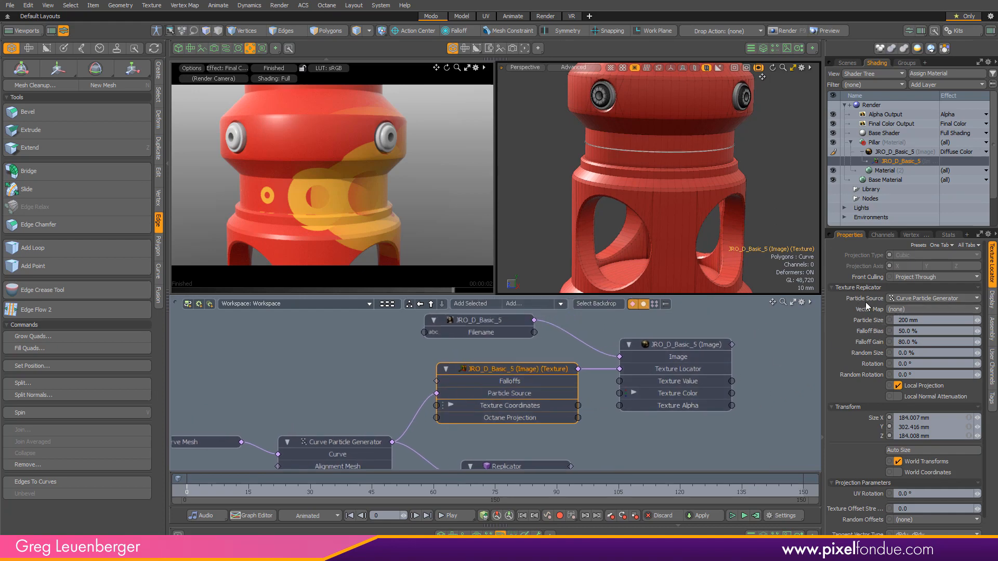
pyautogui.keyDown('alt'); pyautogui.moveTo(499, 442); pyautogui.dragTo(526, 422); pyautogui.keyUp('alt')
# - Delete the start and end keys of the Curve Particle Generator's Particle Scale gradient, leaving only the middle key
pyautogui.click(356, 429)
pyautogui.keyDown('alt'); pyautogui.moveTo(651, 406); pyautogui.dragTo(623, 404); pyautogui.keyUp('alt')
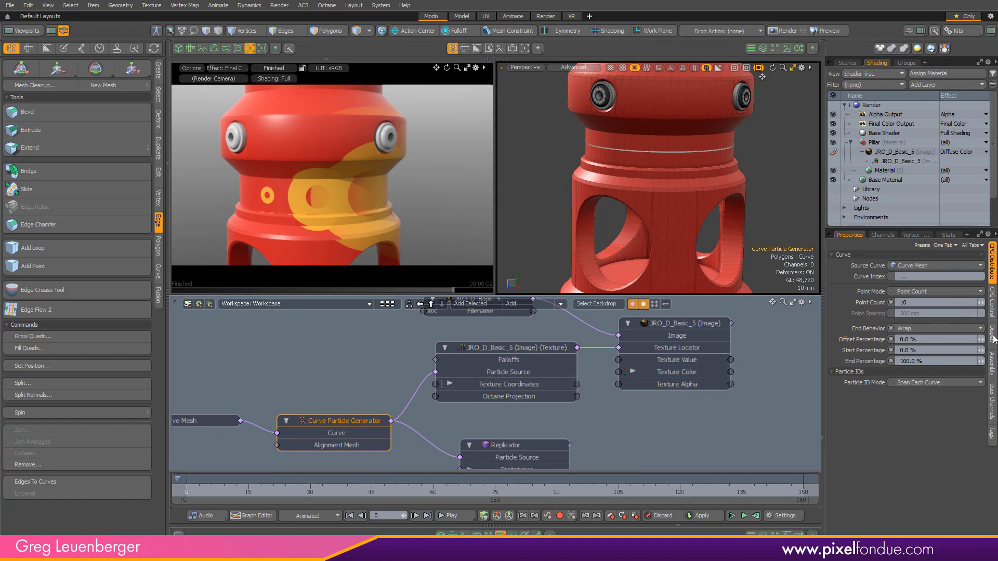
pyautogui.click(992, 304)
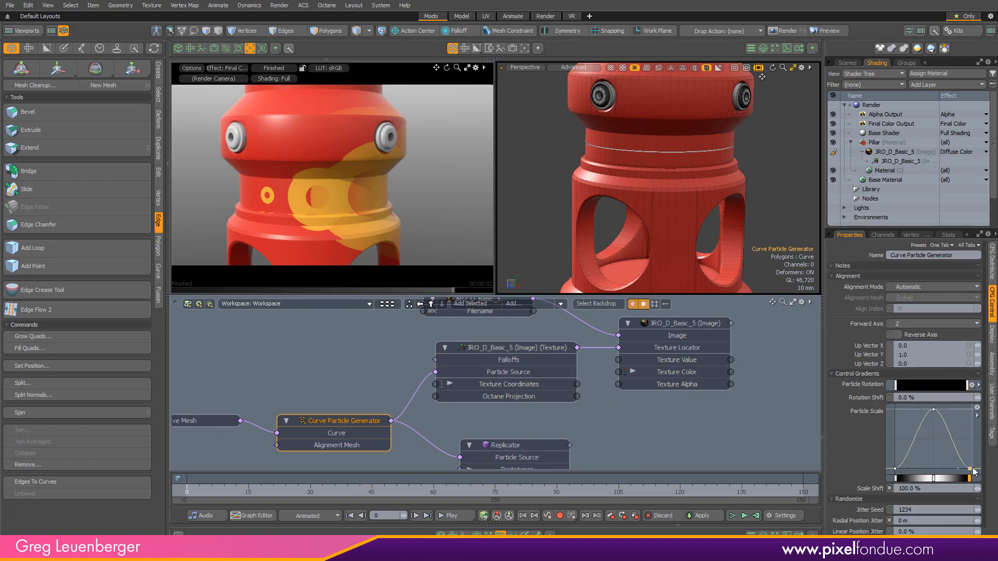
pyautogui.moveTo(972, 470); pyautogui.dragTo(898, 469)
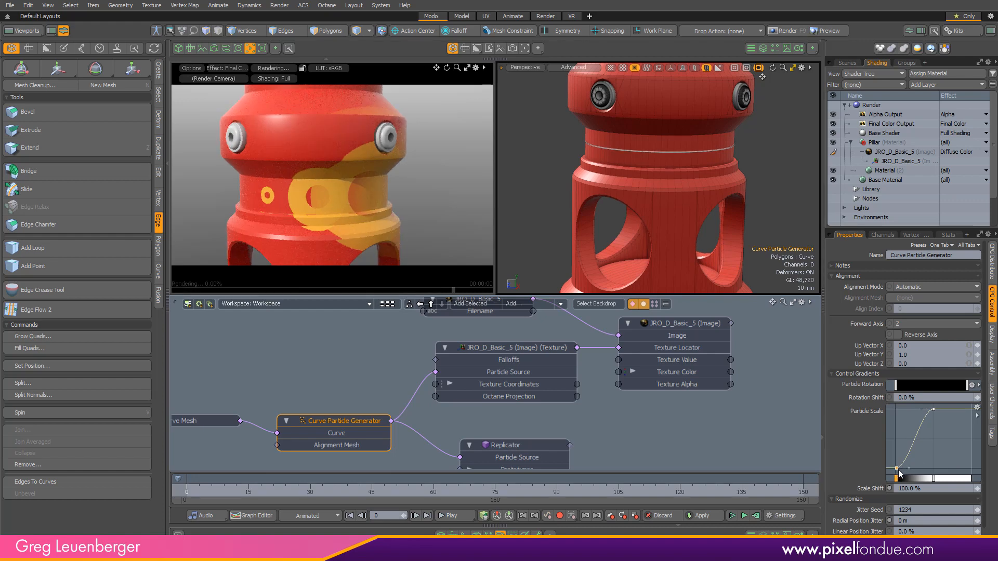
pyautogui.press('Delete')
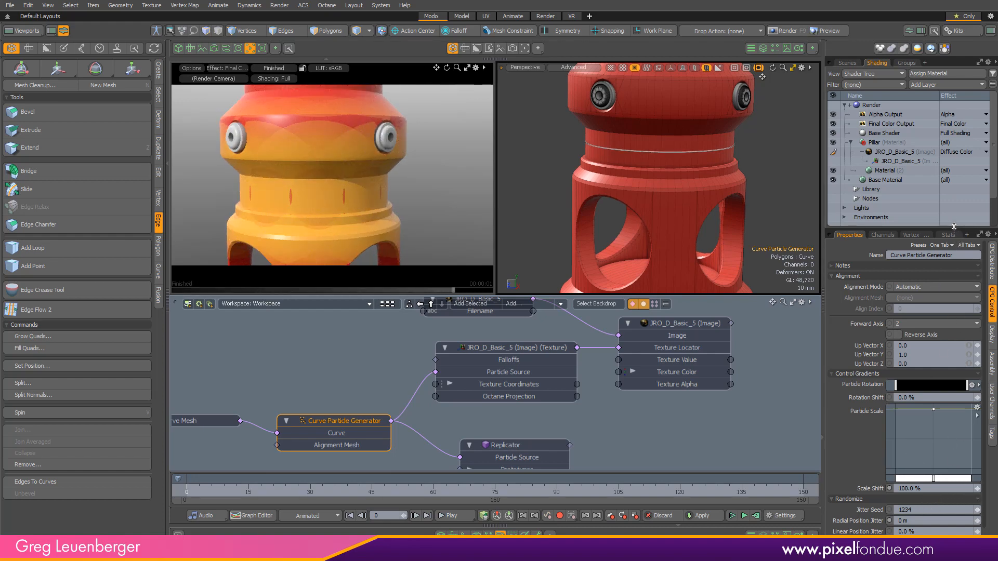
pyautogui.moveTo(954, 227); pyautogui.dragTo(948, 155)
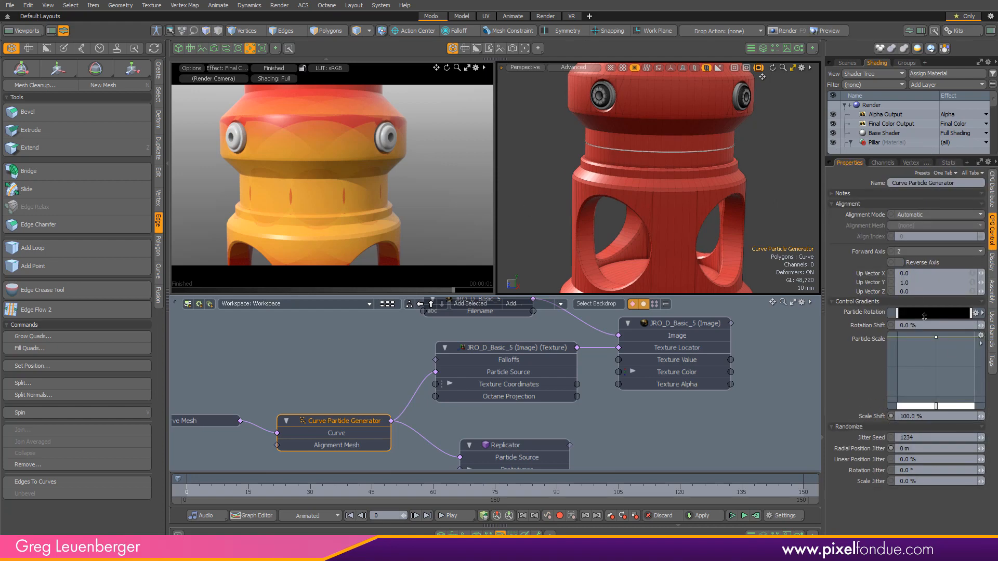
pyautogui.moveTo(925, 317); pyautogui.dragTo(923, 332)
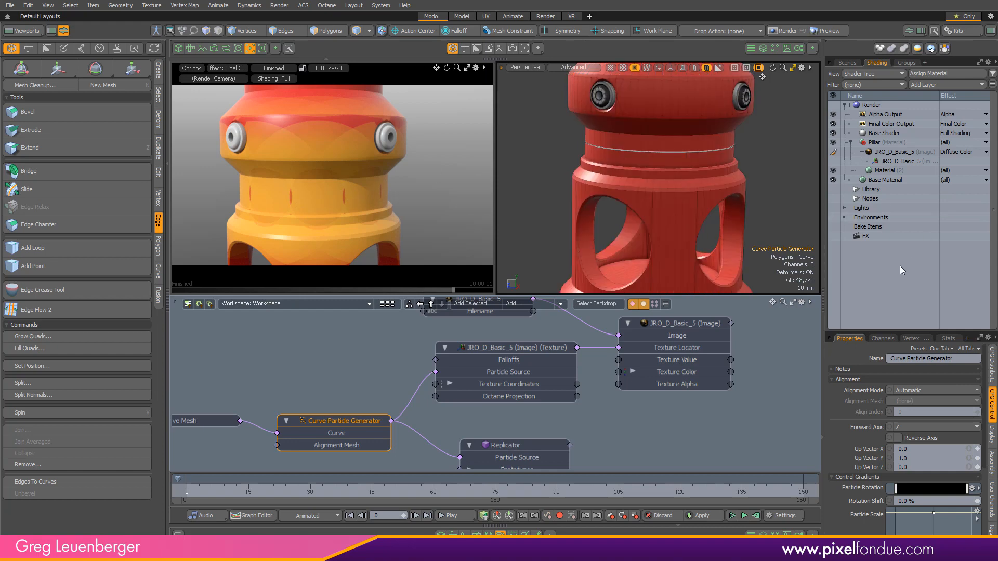
# - Set the JRO_D_Basic_5 texture locator's particle size to 10 mm and inspect the neck decals up close in the render preview
pyautogui.click(898, 161)
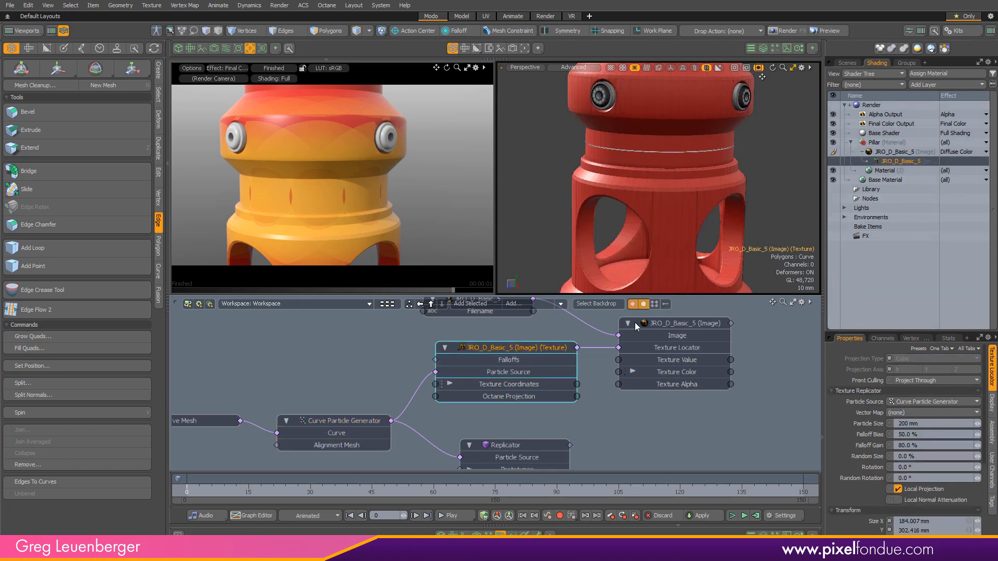
pyautogui.moveTo(917, 331); pyautogui.dragTo(923, 201)
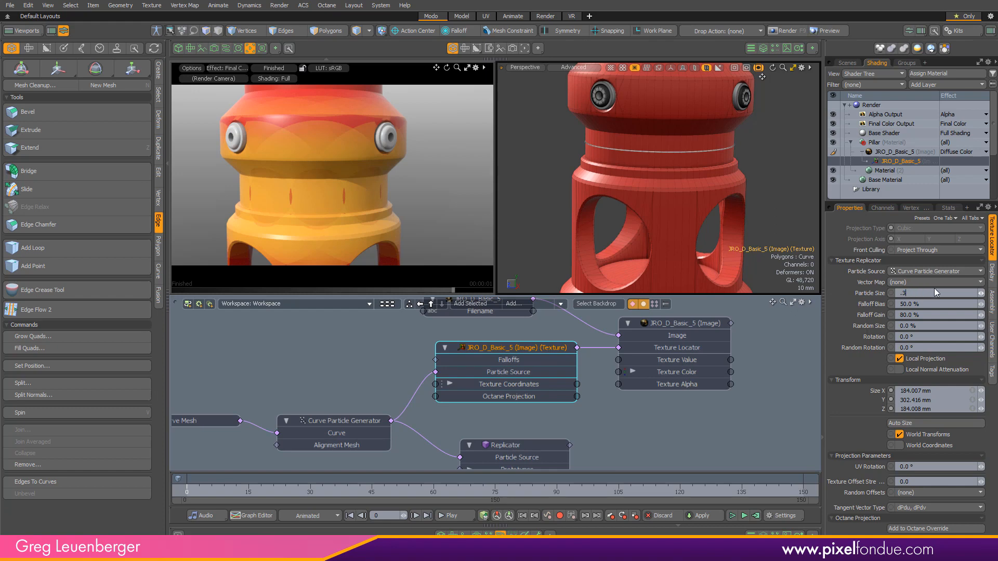
pyautogui.write('10')
pyautogui.press('Return')
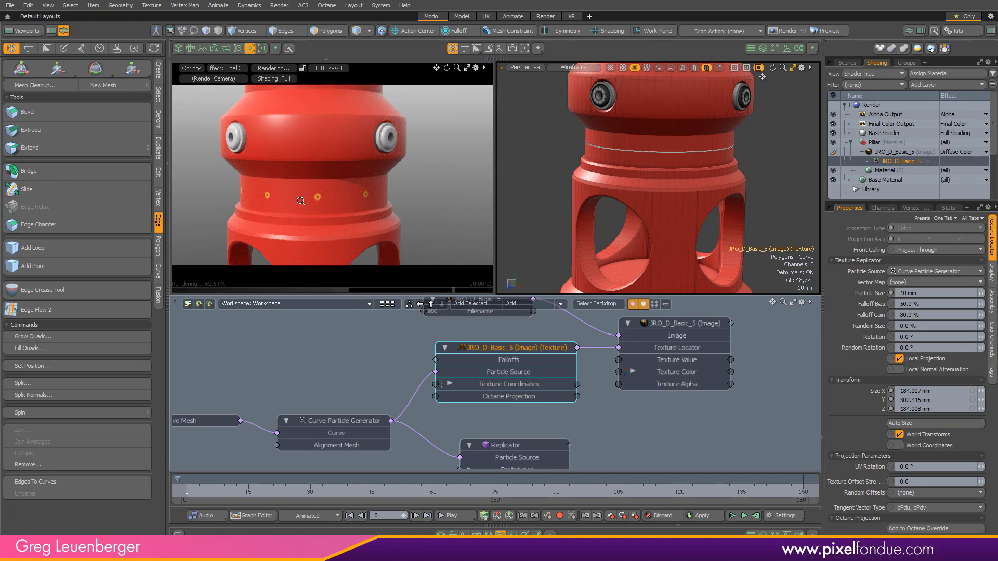
pyautogui.keyDown('ctrl'); pyautogui.keyDown('alt'); pyautogui.moveTo(383, 201); pyautogui.dragTo(520, 189); pyautogui.keyUp('alt'); pyautogui.keyUp('ctrl')
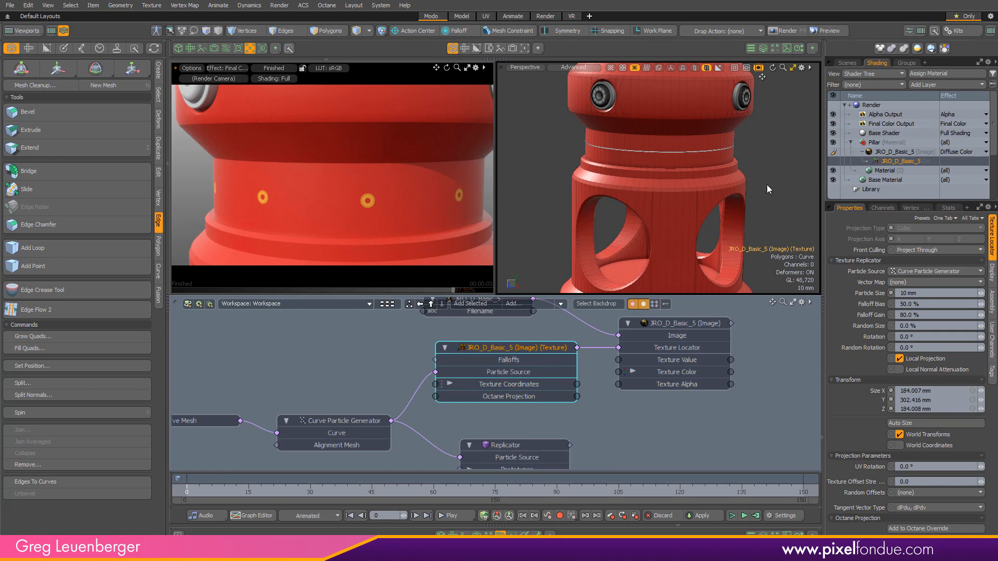
# - Enlarge the neck decals by setting the texture locator's Particle Size to 40 mm, and inspect them in the render preview
pyautogui.keyDown('alt'); pyautogui.moveTo(767, 185); pyautogui.dragTo(680, 186); pyautogui.keyUp('alt')
pyautogui.click(857, 294)
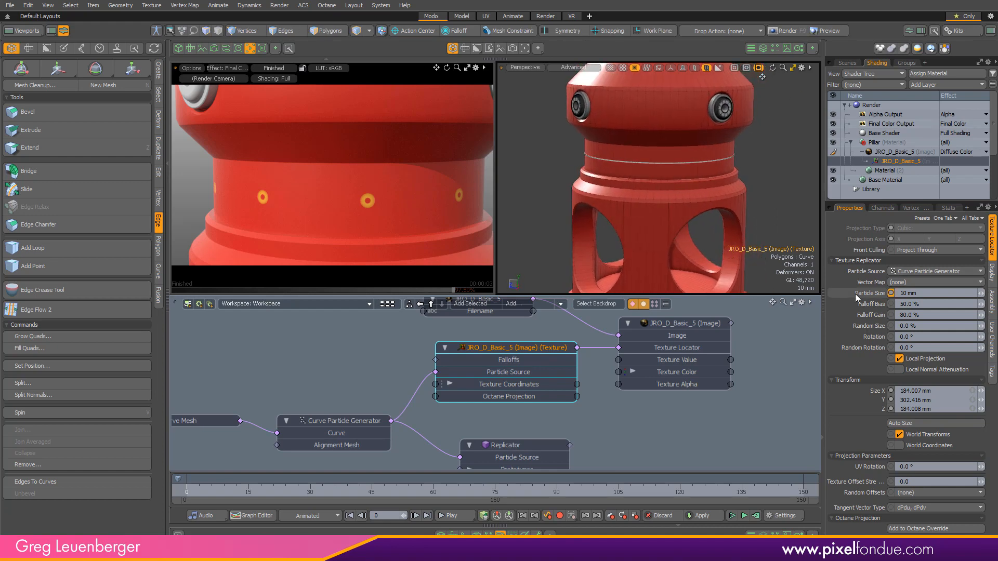
pyautogui.press('c')
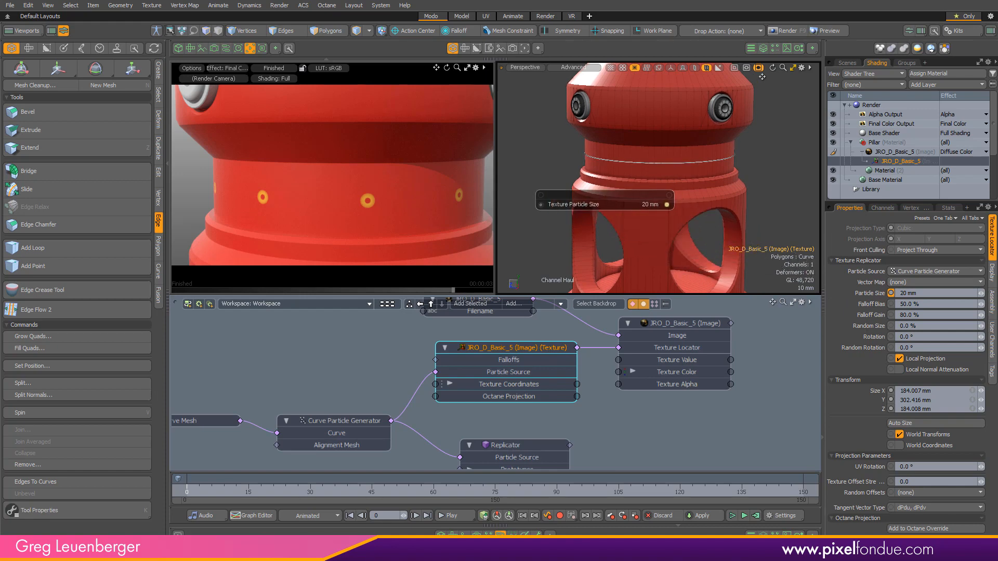
pyautogui.moveTo(613, 193); pyautogui.dragTo(634, 193)
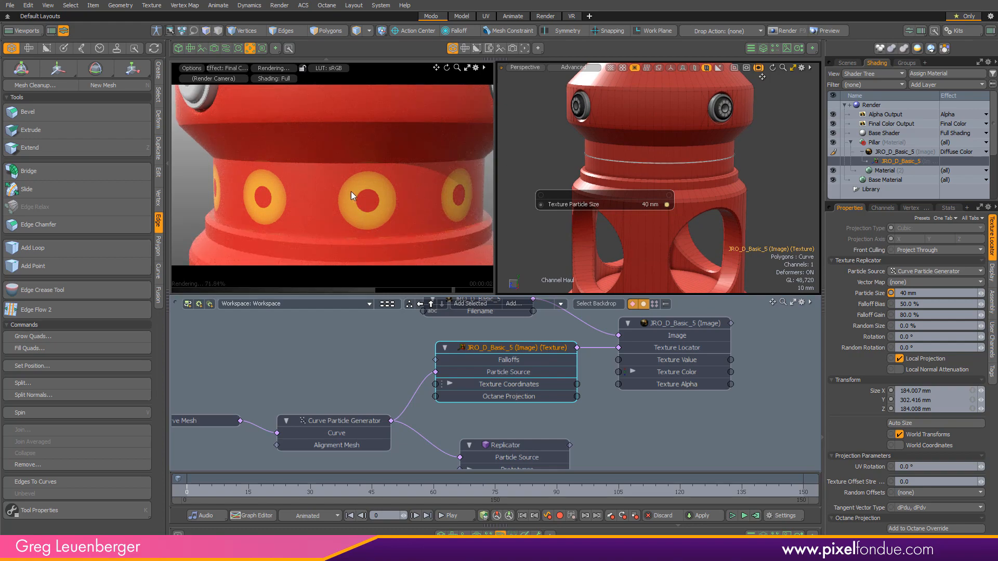
pyautogui.keyDown('ctrl'); pyautogui.keyDown('alt'); pyautogui.moveTo(341, 194); pyautogui.dragTo(383, 215); pyautogui.keyUp('alt'); pyautogui.keyUp('ctrl')
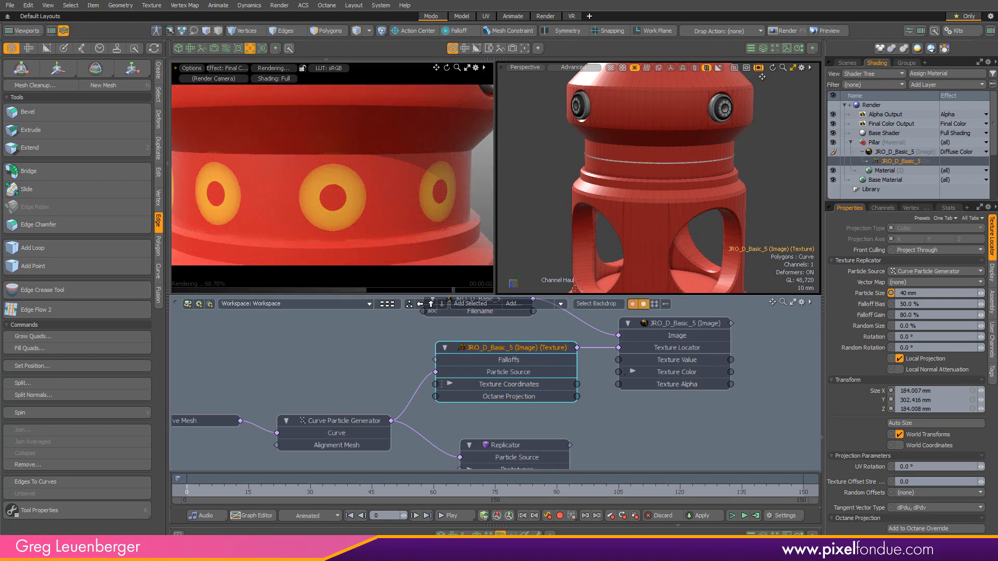
pyautogui.keyDown('ctrl'); pyautogui.keyDown('alt'); pyautogui.moveTo(374, 235); pyautogui.dragTo(418, 226); pyautogui.keyUp('alt'); pyautogui.keyUp('ctrl')
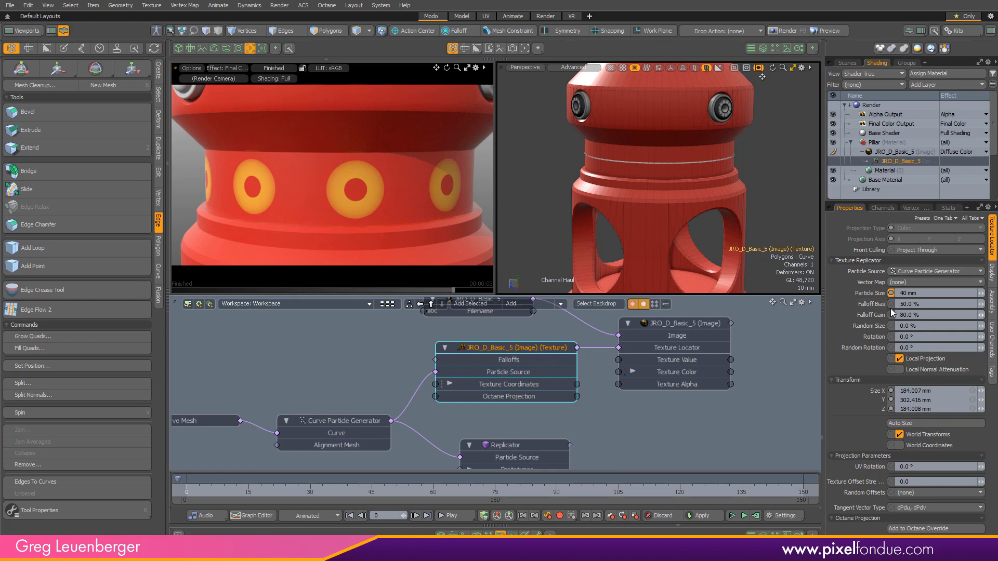
# - Try a Falloff Bias of 80% and of 10% on the decals, and check the ring image's margins in the image viewer
pyautogui.click(952, 302)
pyautogui.write('80')
pyautogui.press('Return')
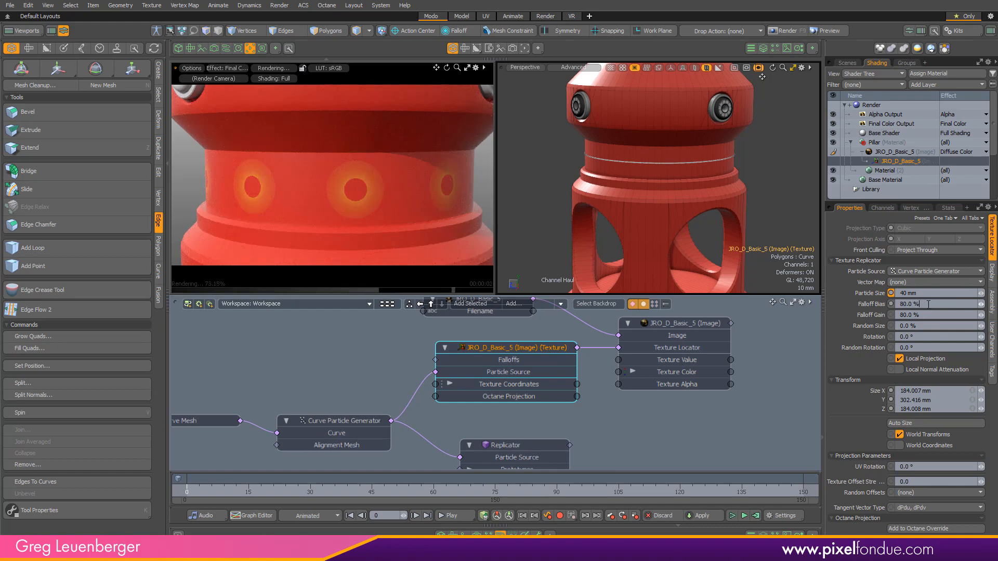
pyautogui.doubleClick(941, 301)
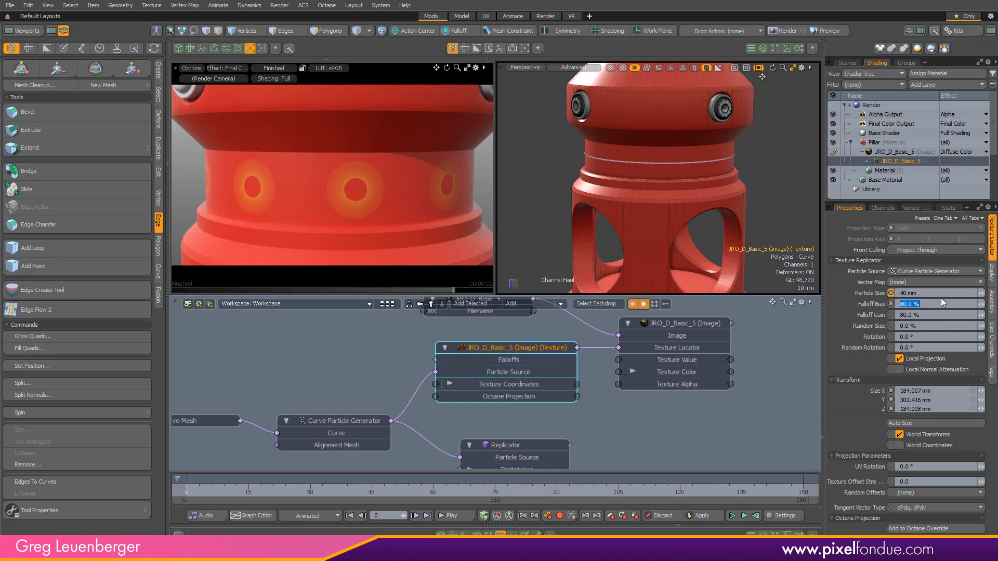
pyautogui.write('10')
pyautogui.press('Return')
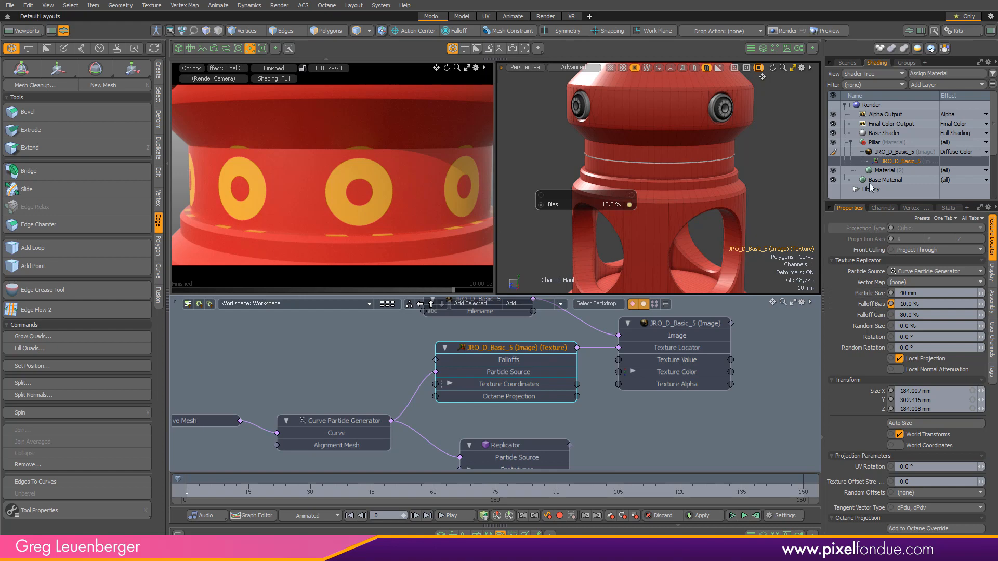
pyautogui.doubleClick(887, 153)
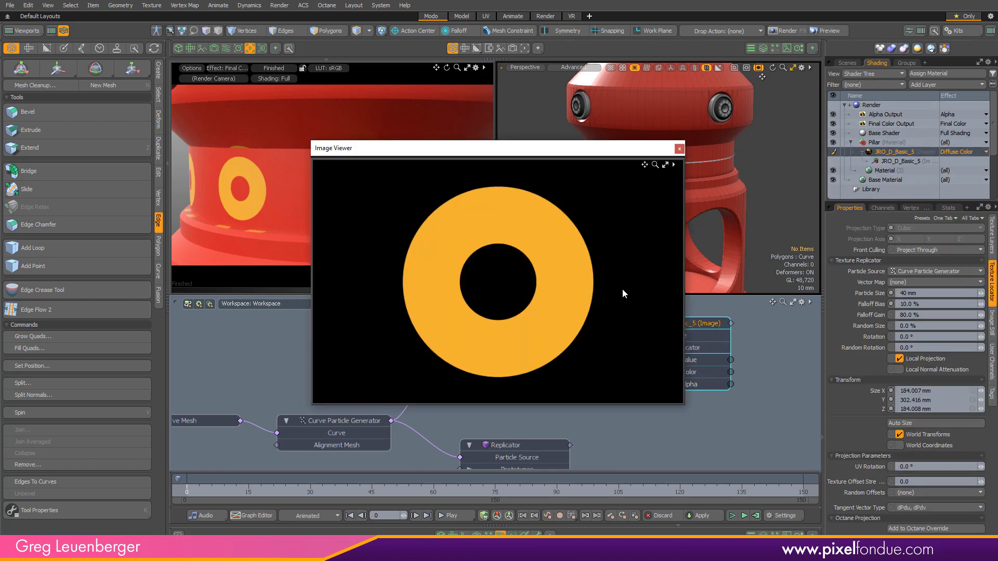
pyautogui.click(680, 149)
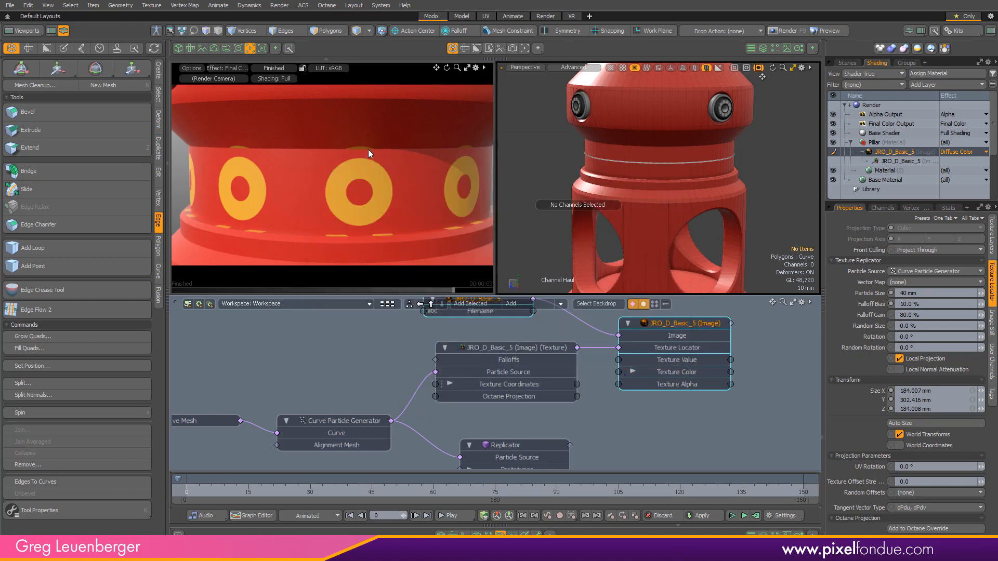
# - Reduce the decals' Particle Size to 26.5 mm and Falloff Bias to 5%, and review the ring image's margins in the image viewer
pyautogui.click(869, 293)
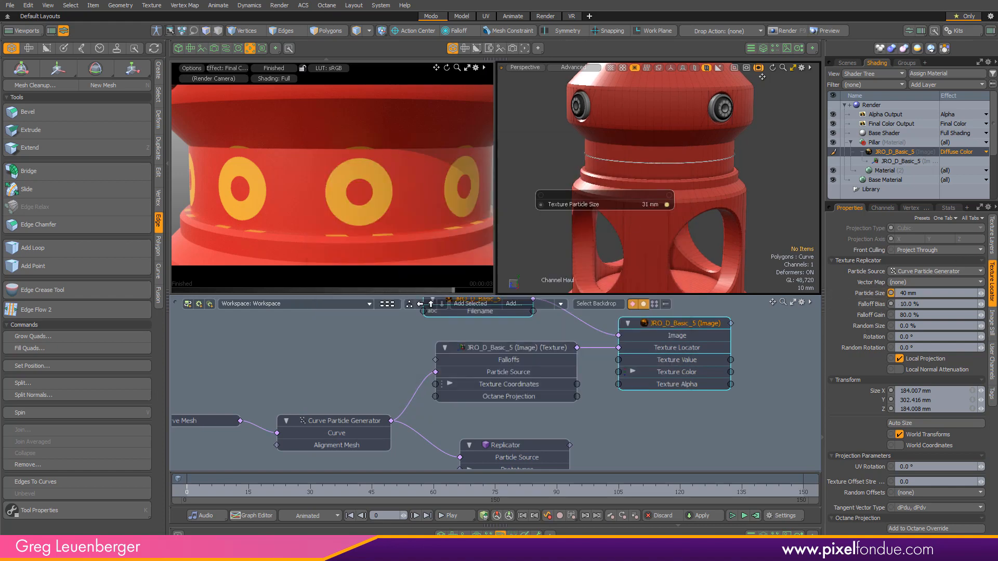
pyautogui.moveTo(624, 243)
pyautogui.mouseDown()
pyautogui.moveTo(636, 243)
pyautogui.moveTo(622, 245)
pyautogui.mouseUp()
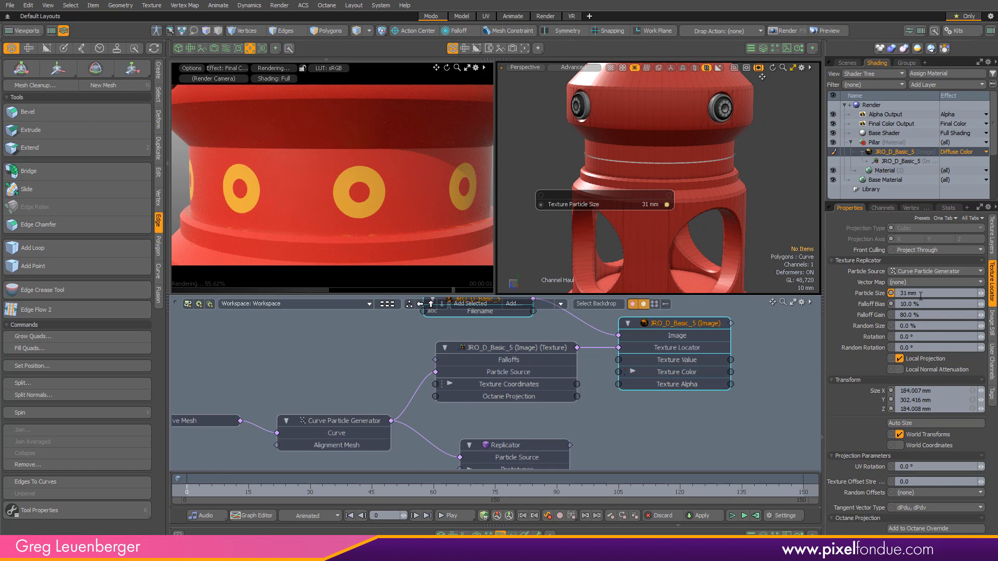
pyautogui.click(938, 303)
pyautogui.press('Return')
pyautogui.moveTo(595, 258)
pyautogui.mouseDown()
pyautogui.moveTo(586, 259)
pyautogui.moveTo(598, 259)
pyautogui.mouseUp()
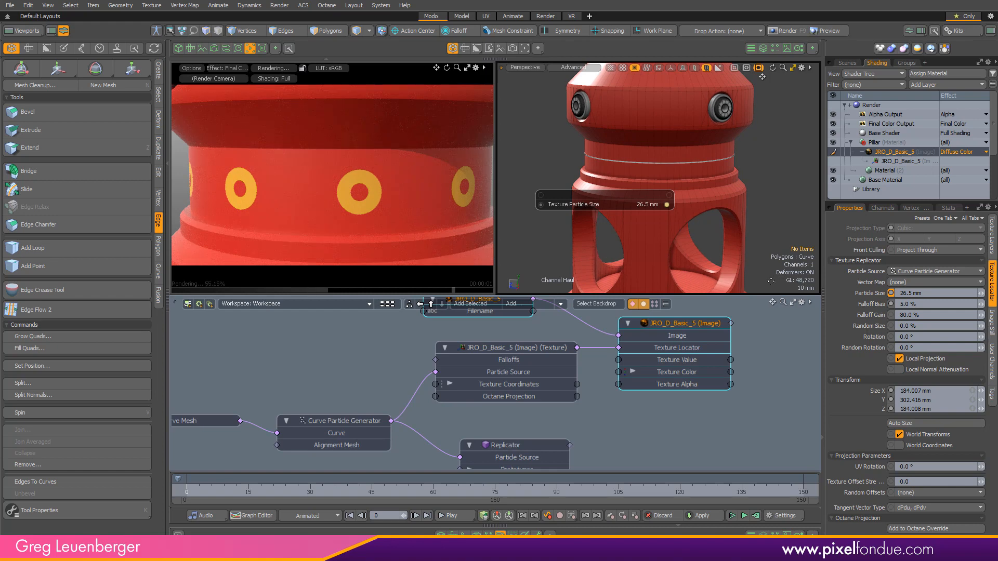
pyautogui.doubleClick(880, 154)
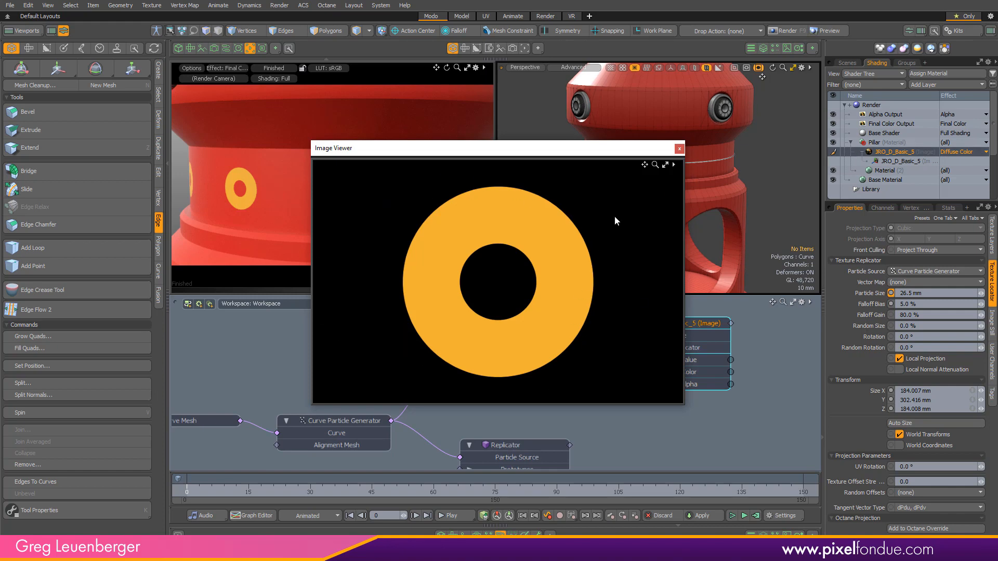
pyautogui.click(680, 150)
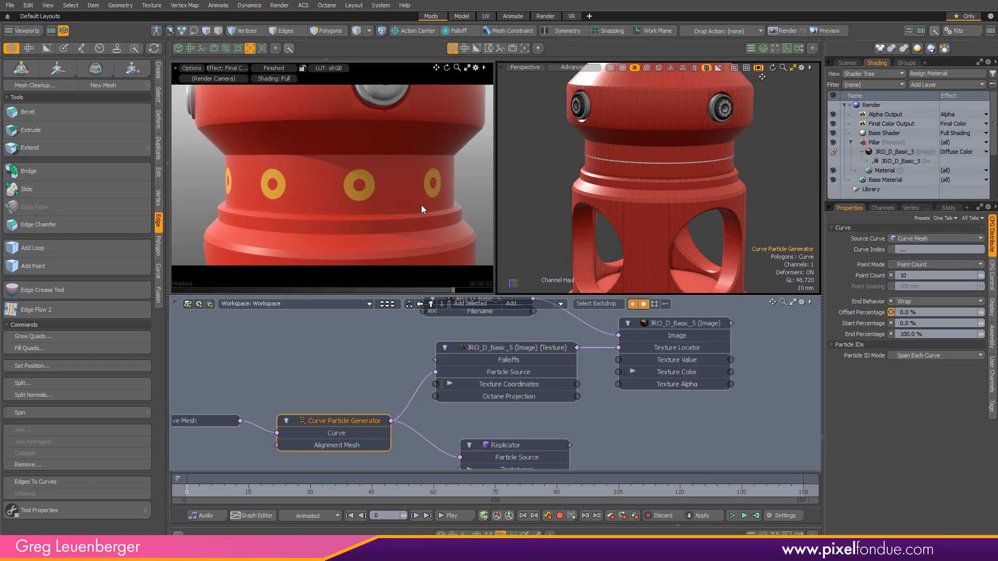
# - Try the Cluster end behavior on the Curve Particle Generator, sliding its Offset Percentage up to 47% and back to 0%
pyautogui.click(934, 303)
pyautogui.click(933, 312)
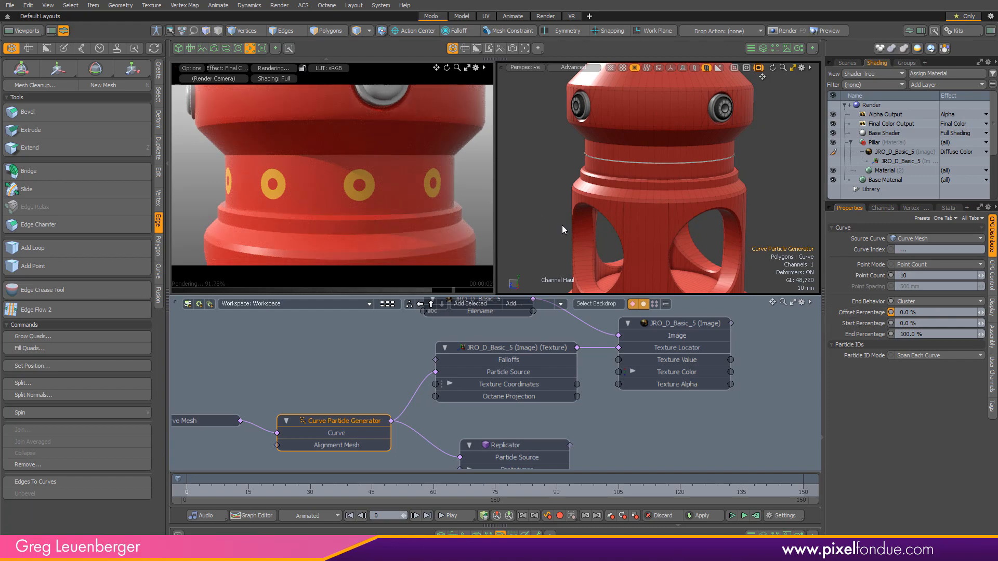
pyautogui.click(548, 231)
pyautogui.moveTo(375, 187); pyautogui.dragTo(461, 183)
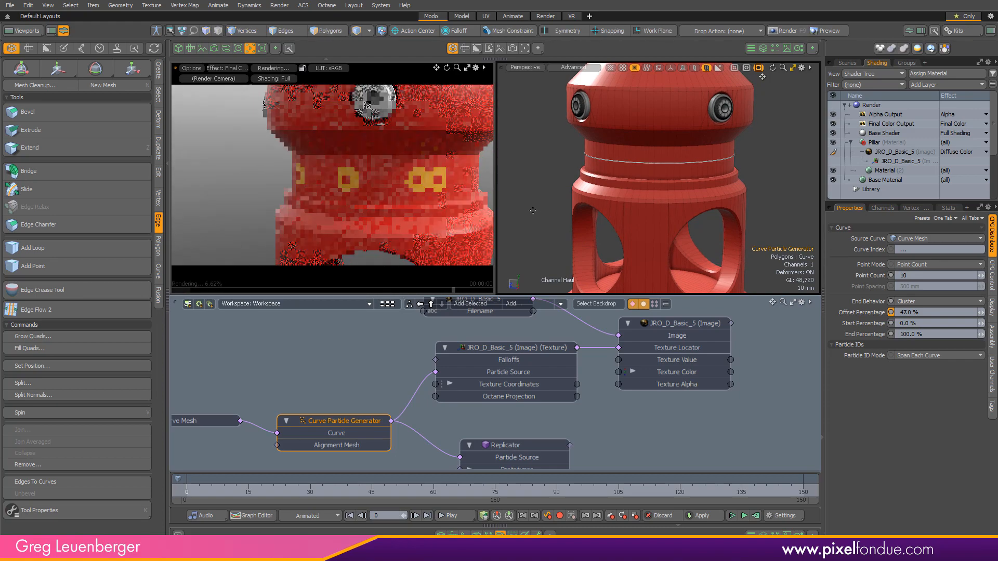
pyautogui.moveTo(550, 214); pyautogui.dragTo(430, 241)
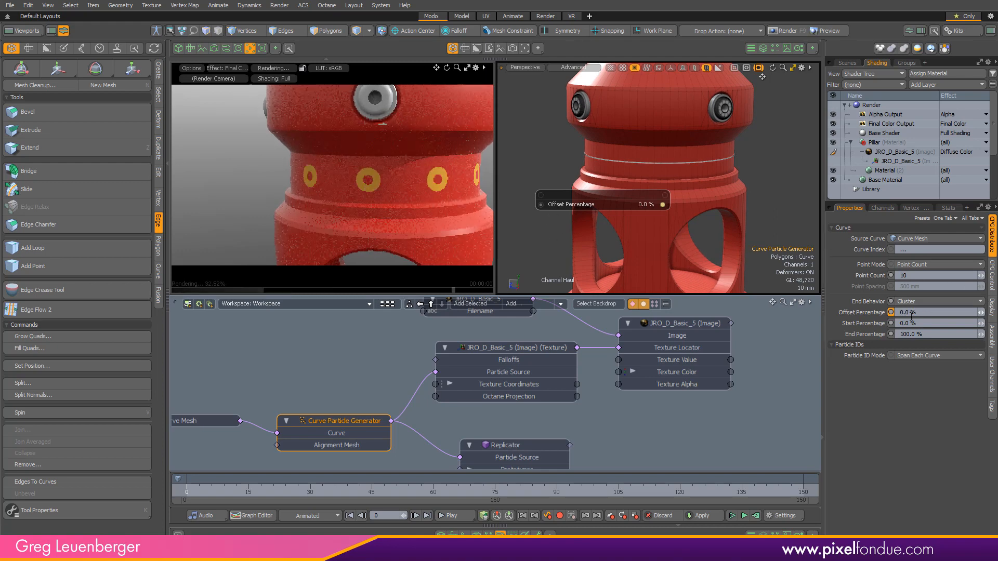
# - Set the Curve Particle Generator's End Behavior to Wrap and its Offset Percentage to 30%
pyautogui.click(920, 302)
pyautogui.click(920, 310)
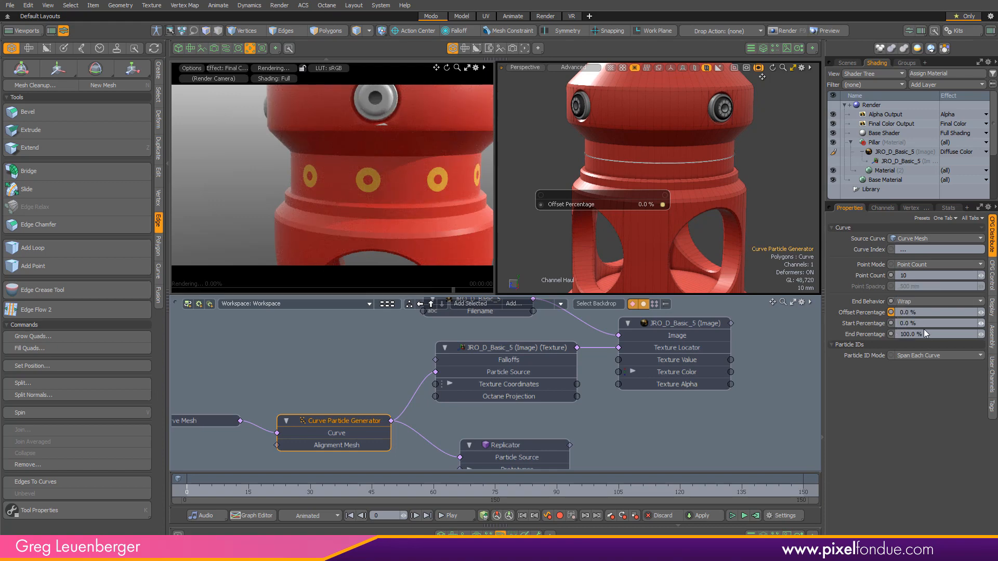
pyautogui.moveTo(541, 250)
pyautogui.mouseDown()
pyautogui.moveTo(565, 250)
pyautogui.moveTo(552, 235)
pyautogui.mouseUp()
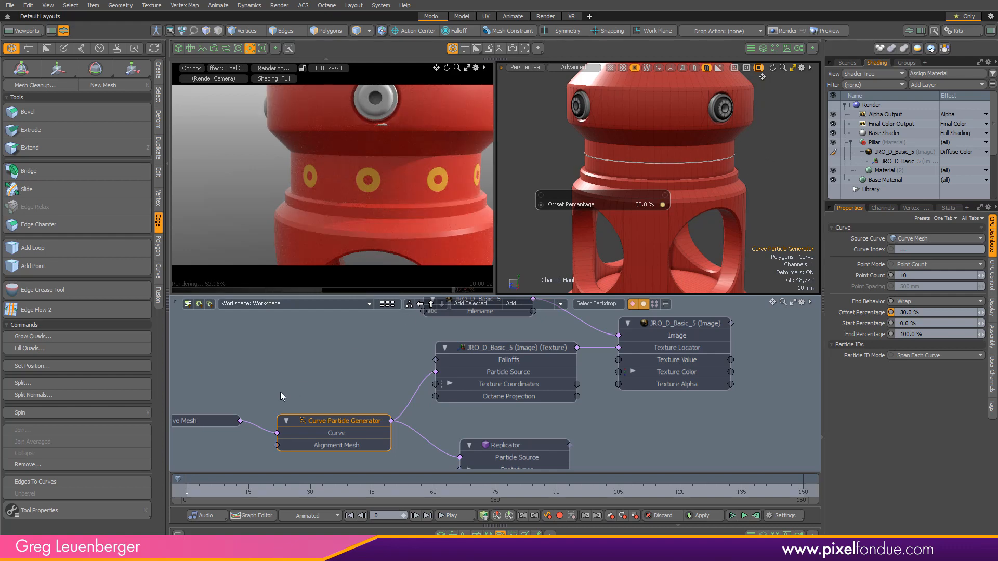
# - Try reshaping the neck curve by moving its vertices with an element-falloff transform, watching the decals follow in the render preview
pyautogui.press('1')
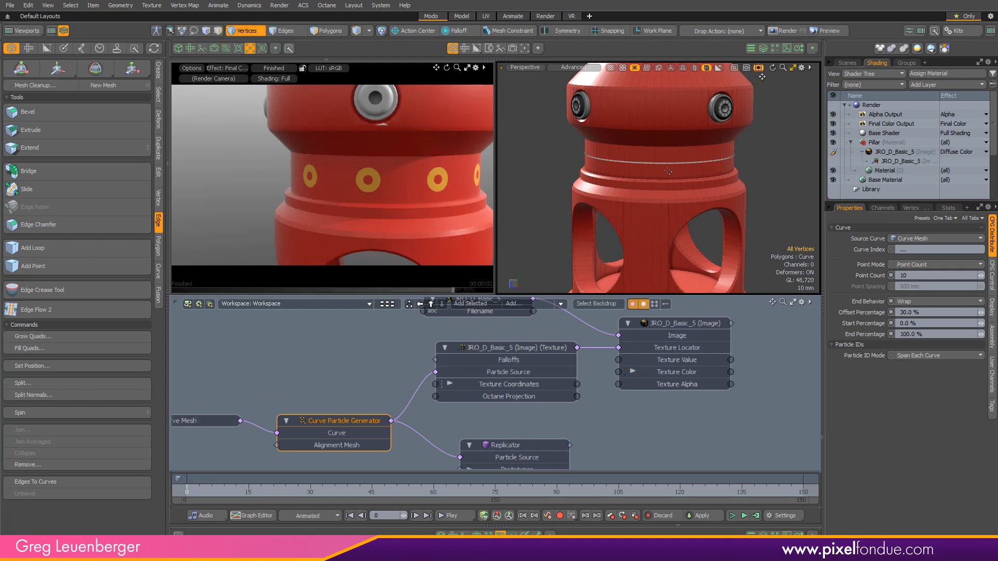
pyautogui.moveTo(648, 164); pyautogui.dragTo(713, 148)
pyautogui.press('t')
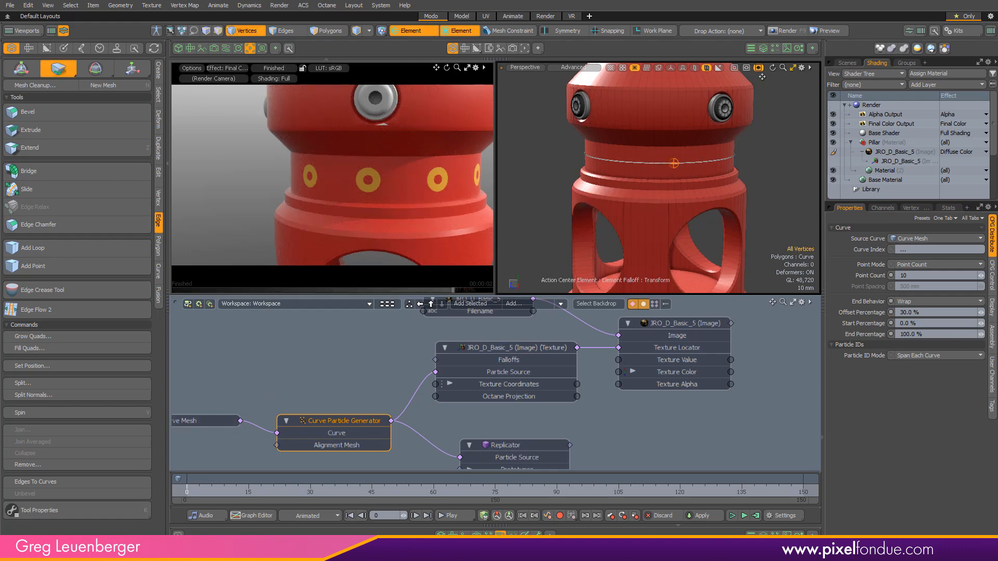
pyautogui.moveTo(674, 164); pyautogui.dragTo(732, 163, button='right')
pyautogui.moveTo(674, 163); pyautogui.dragTo(632, 163)
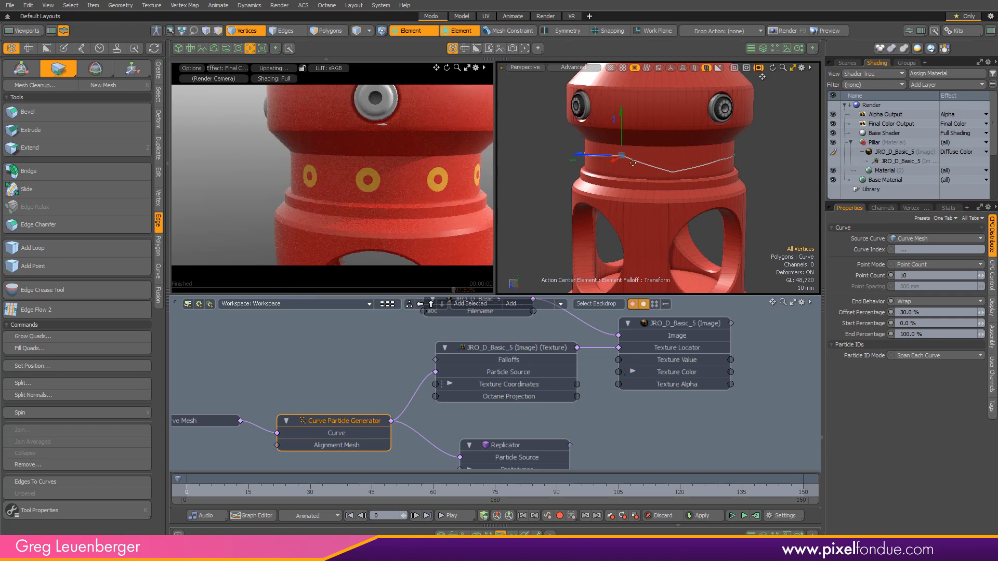
pyautogui.keyDown('alt'); pyautogui.moveTo(401, 196); pyautogui.dragTo(372, 188); pyautogui.keyUp('alt')
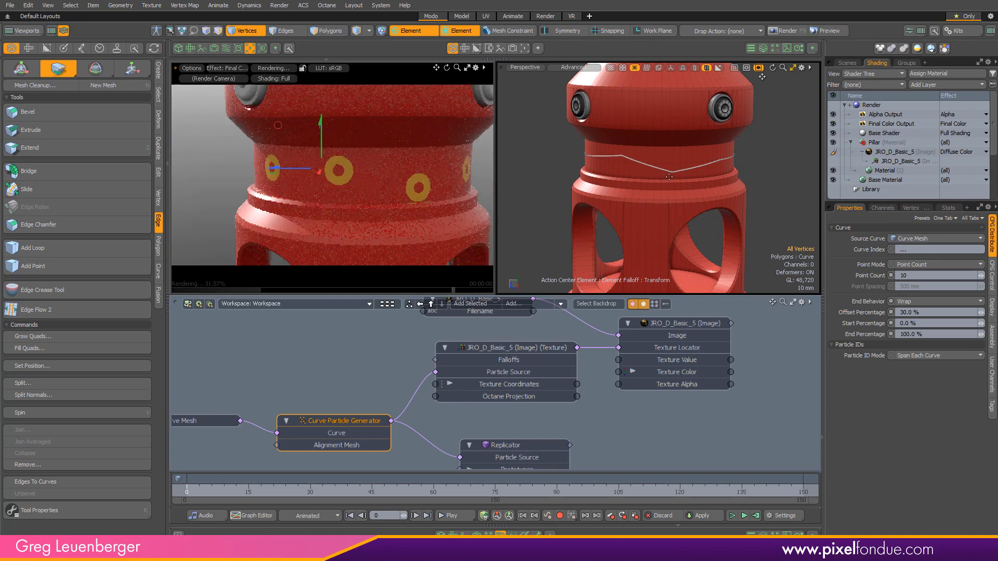
pyautogui.moveTo(671, 174); pyautogui.dragTo(689, 163)
pyautogui.moveTo(621, 156); pyautogui.dragTo(596, 166)
pyautogui.click(718, 164)
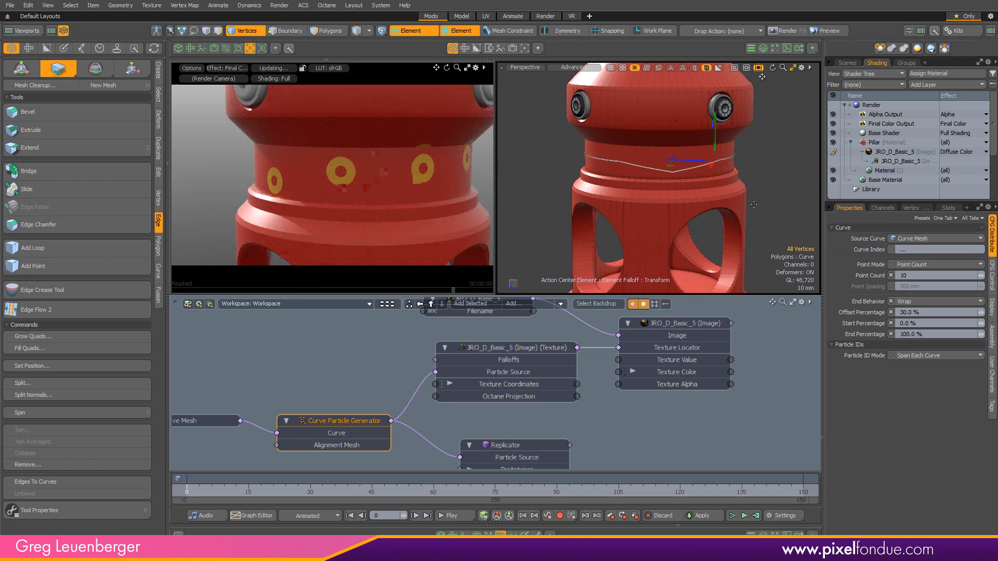
pyautogui.press('space')
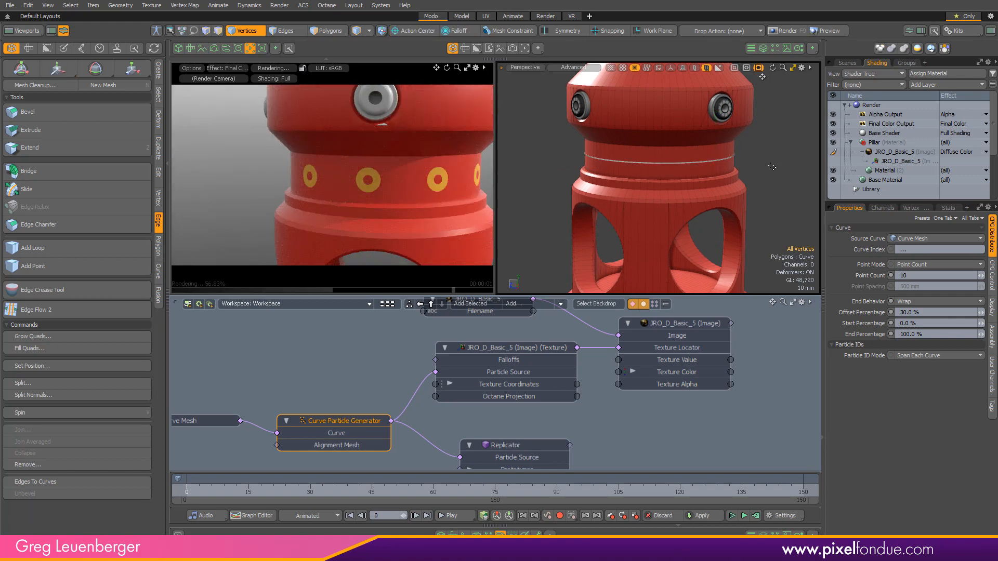
# - Add a lowered key on each side of the Particle Scale gradient's middle key, so decals shrink toward both ends of the curve
pyautogui.press('w')
pyautogui.keyDown('ctrl'); pyautogui.keyDown('alt'); pyautogui.moveTo(646, 151); pyautogui.dragTo(710, 151); pyautogui.keyUp('alt'); pyautogui.keyUp('ctrl')
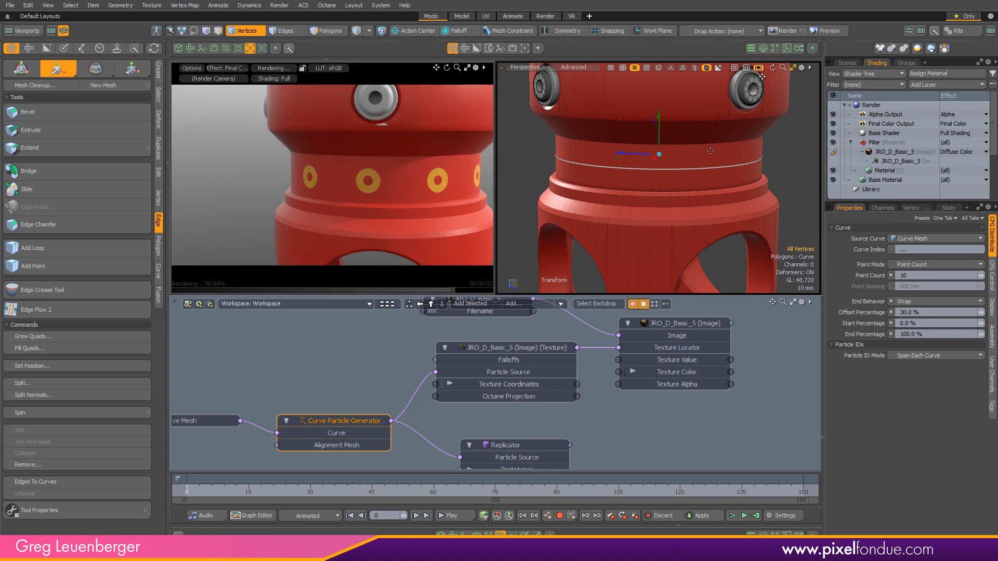
pyautogui.click(993, 281)
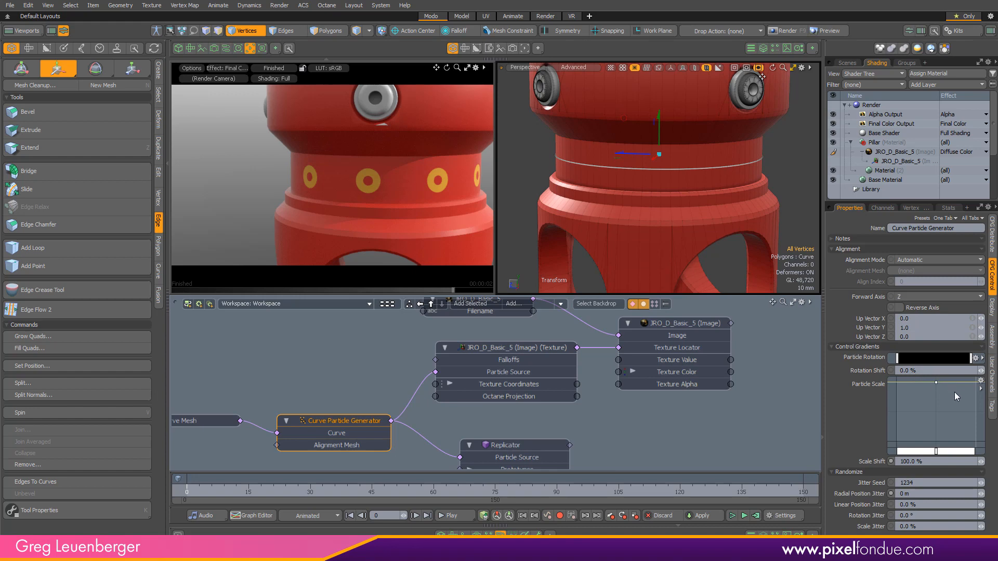
pyautogui.moveTo(970, 389); pyautogui.dragTo(970, 427)
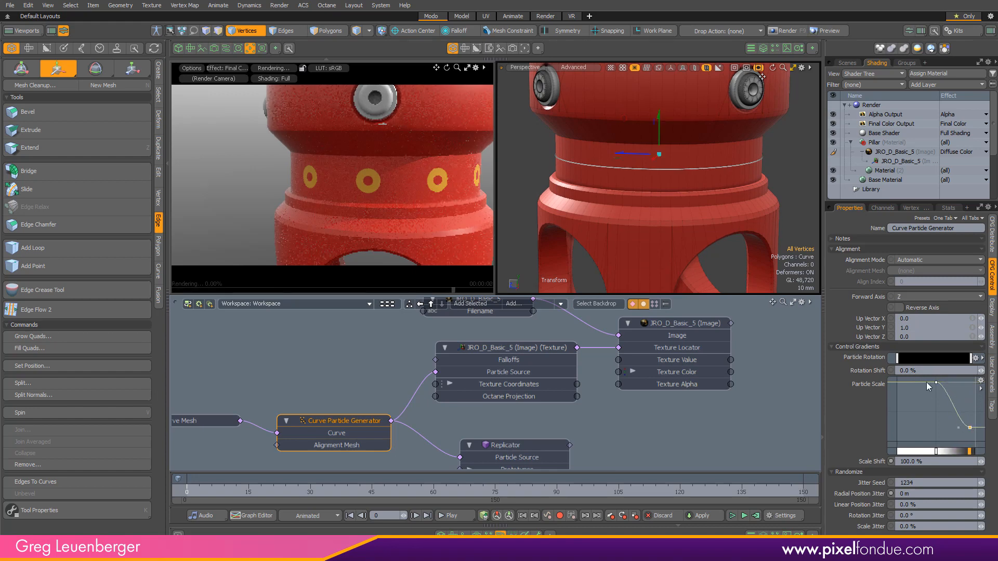
pyautogui.moveTo(917, 385); pyautogui.dragTo(903, 441)
pyautogui.moveTo(970, 427); pyautogui.dragTo(972, 436)
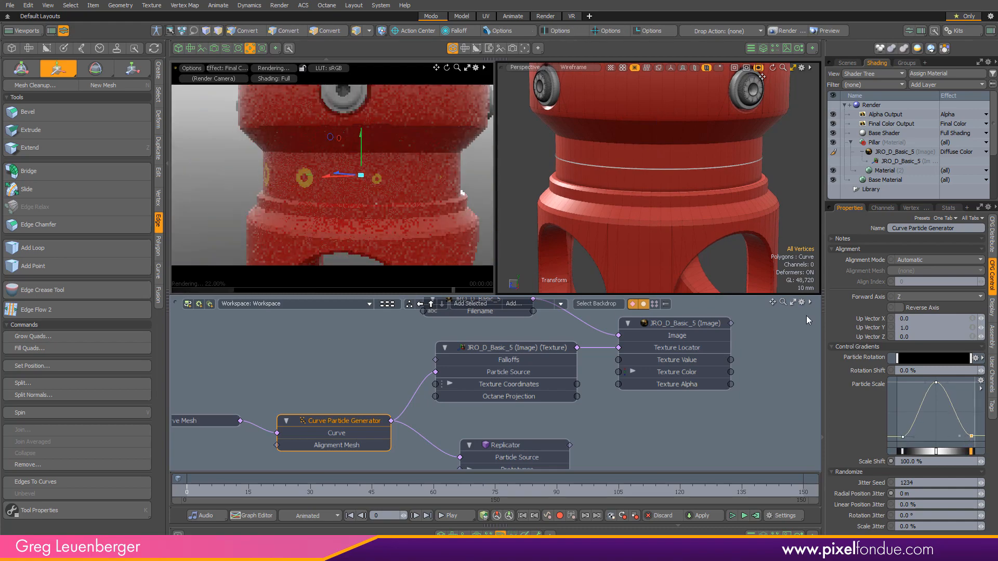
pyautogui.moveTo(892, 442); pyautogui.dragTo(977, 429, button='right')
pyautogui.moveTo(937, 410); pyautogui.dragTo(939, 388)
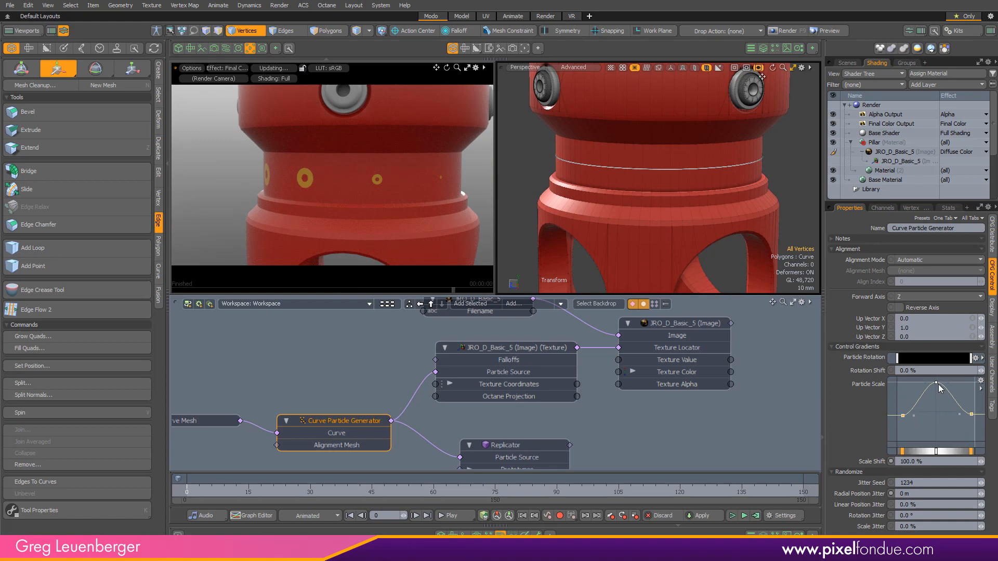
pyautogui.keyDown('alt'); pyautogui.keyDown('shift'); pyautogui.moveTo(385, 219); pyautogui.dragTo(541, 179); pyautogui.keyUp('shift'); pyautogui.keyUp('alt')
pyautogui.press('space')
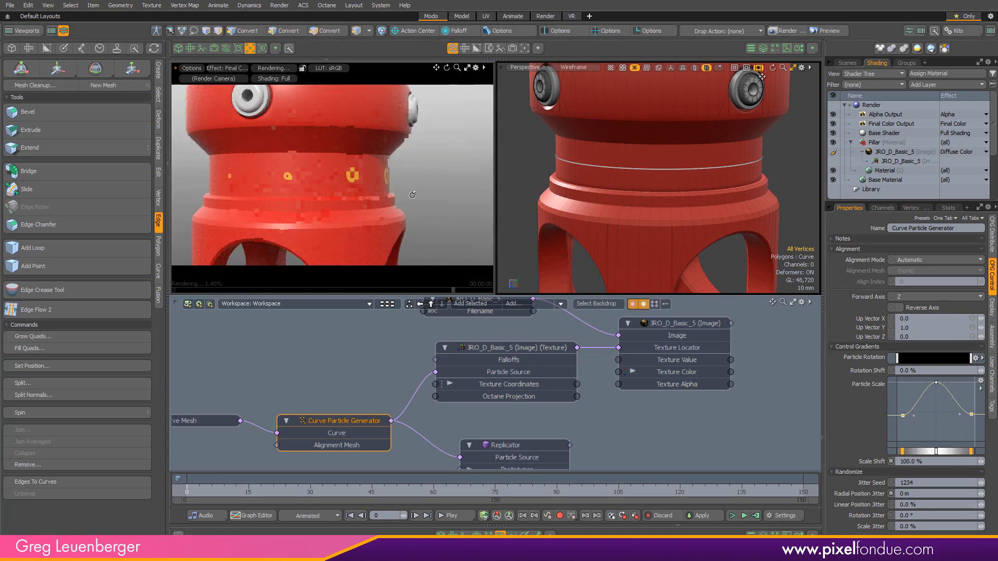
# - Replace the decal layer's ring image with the JRO_D_Basic_32 arrow clip
pyautogui.click(898, 152)
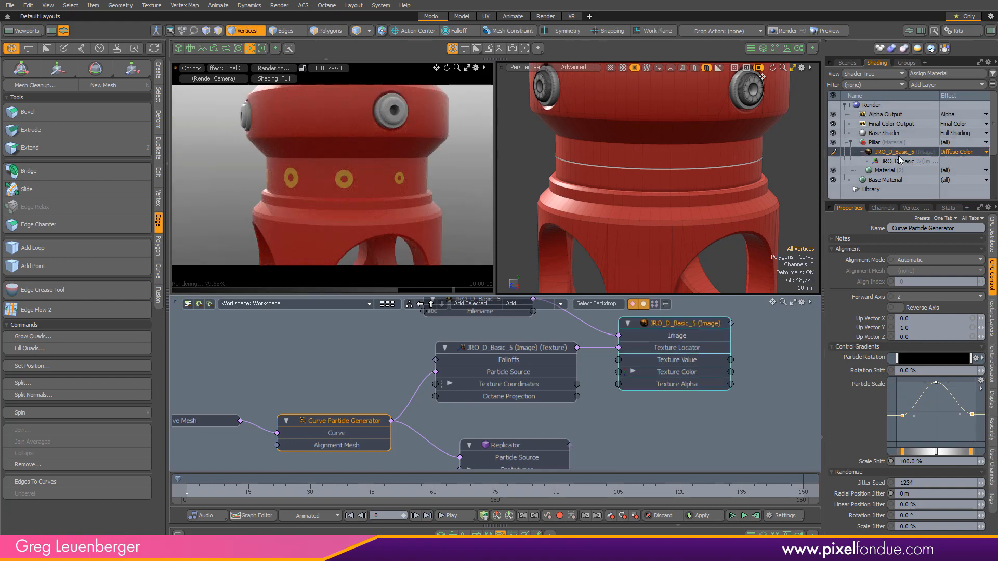
pyautogui.click(993, 325)
pyautogui.click(923, 344)
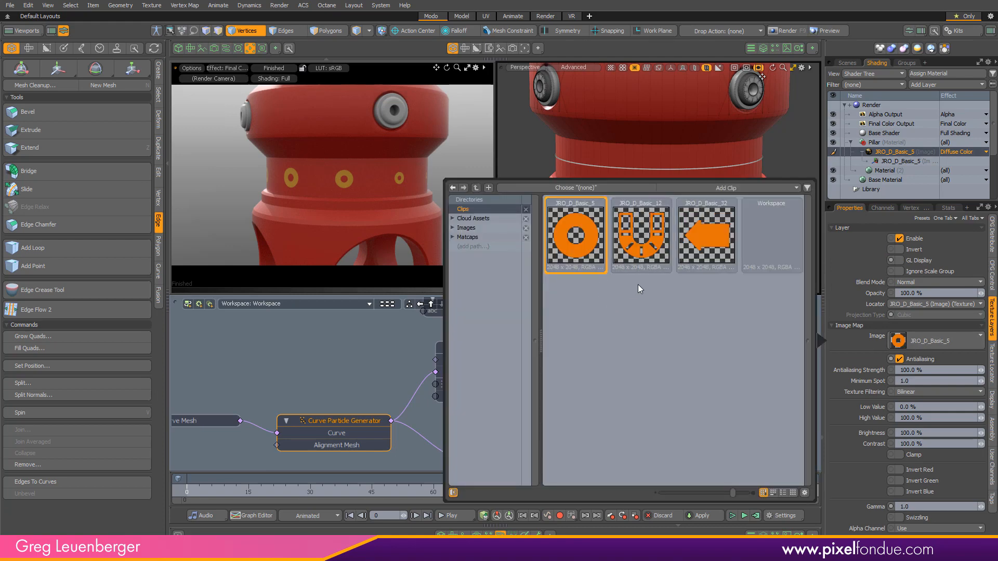
pyautogui.click(706, 236)
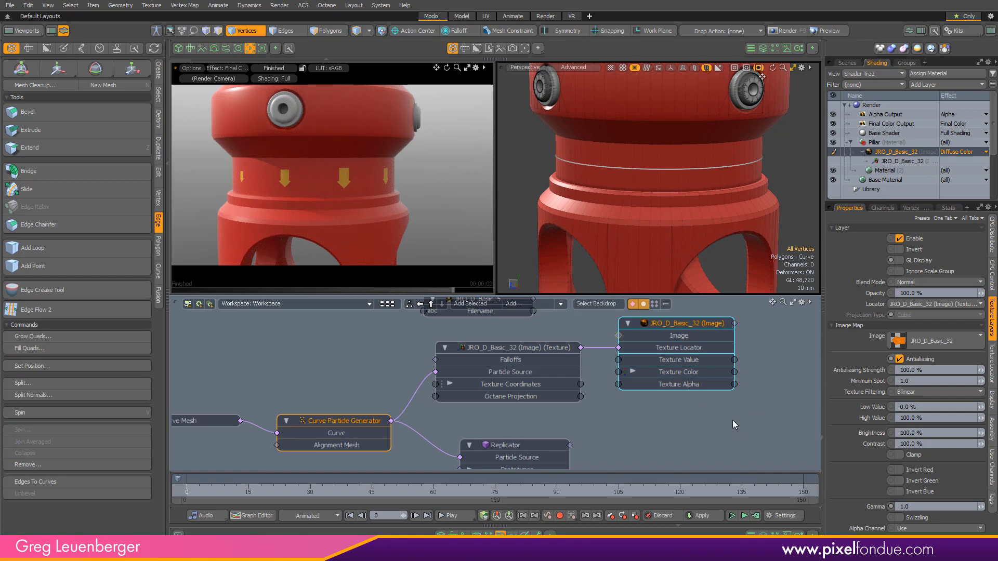
# - Rotate the arrow decals through their texture locator by setting Rotation to 90°, and change it to 270° to point them the opposite way
pyautogui.moveTo(514, 347); pyautogui.dragTo(515, 358)
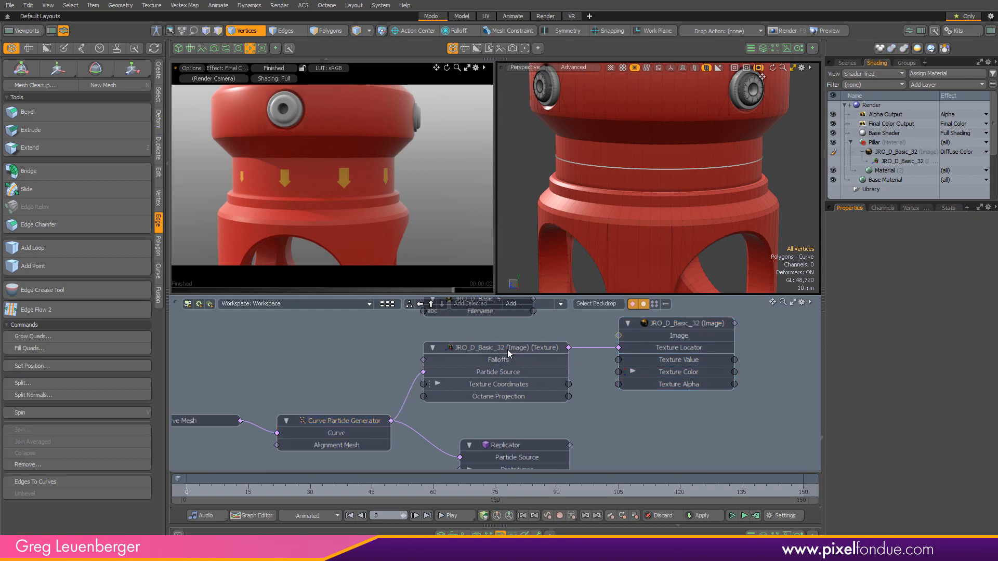
pyautogui.click(509, 354)
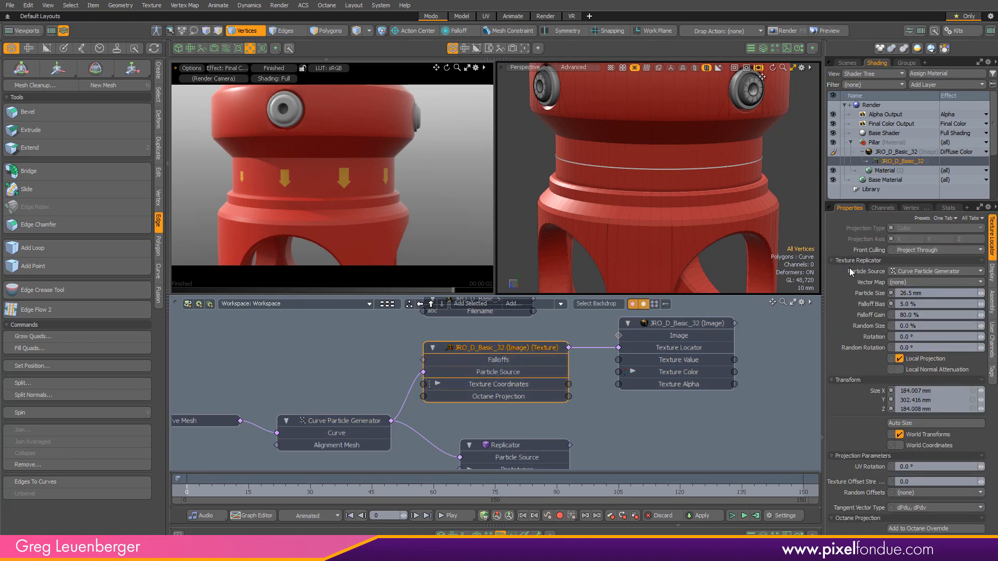
pyautogui.click(923, 334)
pyautogui.write('90')
pyautogui.press('Return')
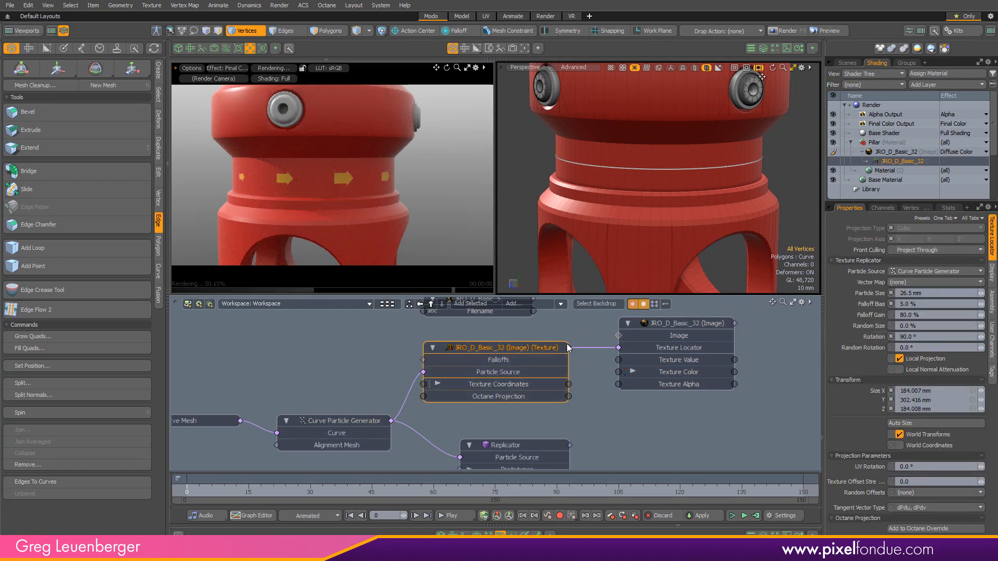
pyautogui.click(936, 335)
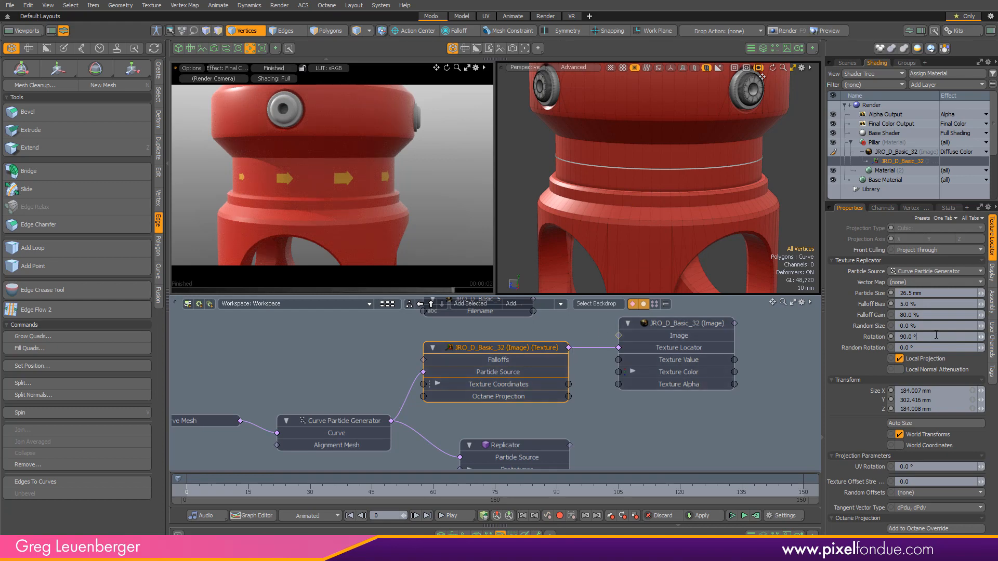
pyautogui.write('270')
pyautogui.press('Return')
# - Delete the lowered outer keys from the Curve Particle Generator's Particle Scale gradient, keeping only the middle key
pyautogui.click(351, 426)
pyautogui.click(992, 277)
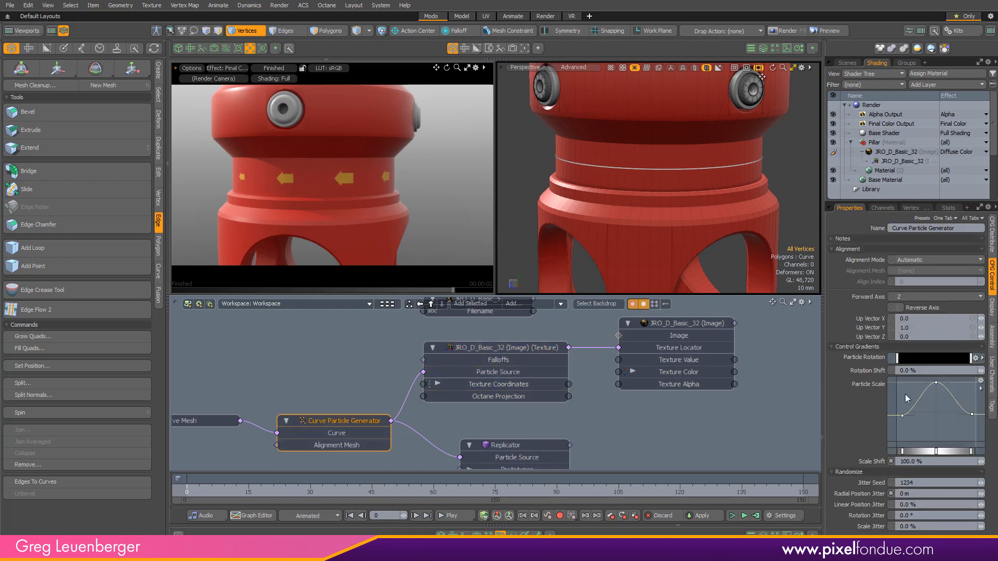
pyautogui.moveTo(897, 424); pyautogui.dragTo(992, 409)
pyautogui.press('Delete')
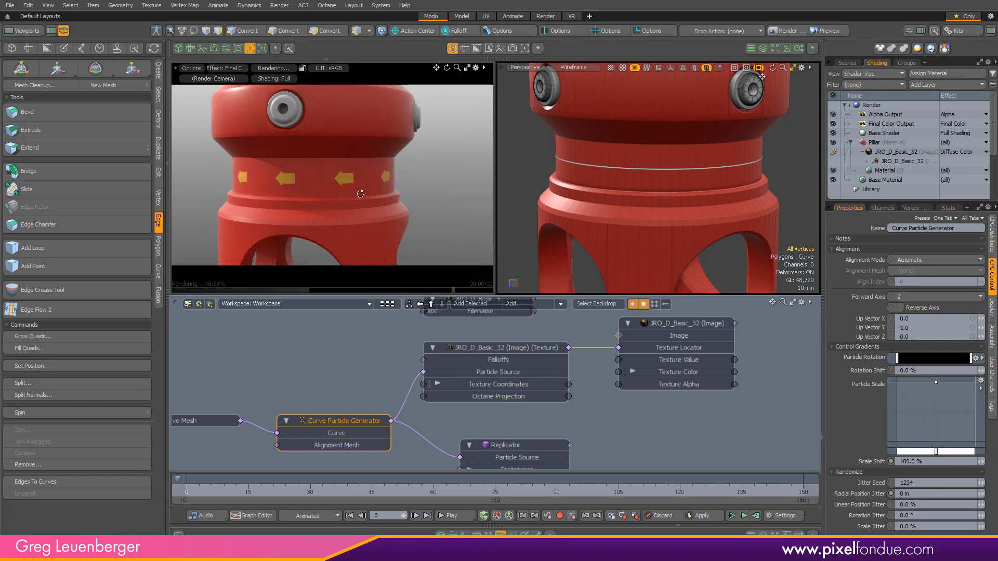
# - In the camera view, try bending the neck curve by raising one vertex and lowering another with element falloff, and undo both moves
pyautogui.hotkey('ctrl', 'space')
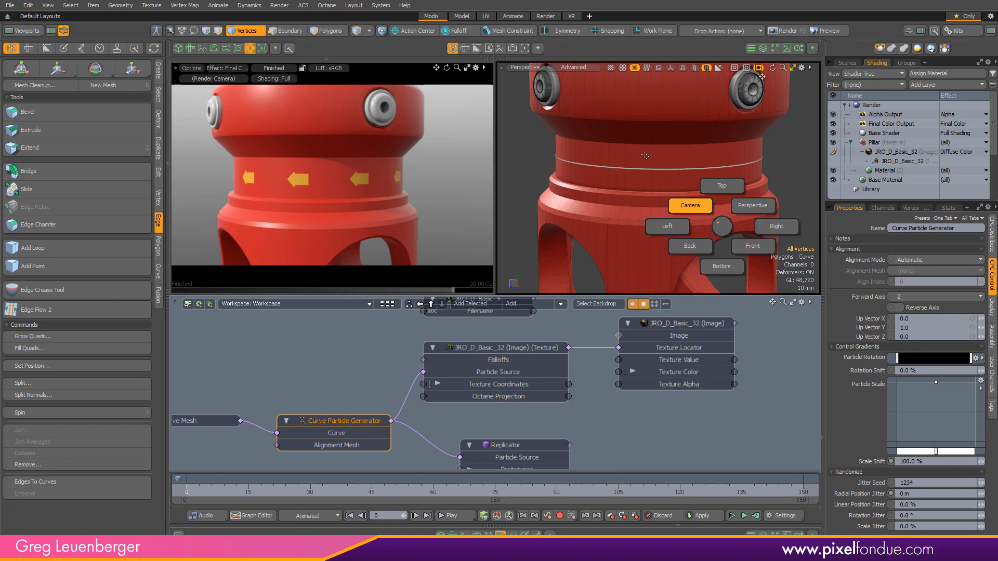
pyautogui.click(682, 202)
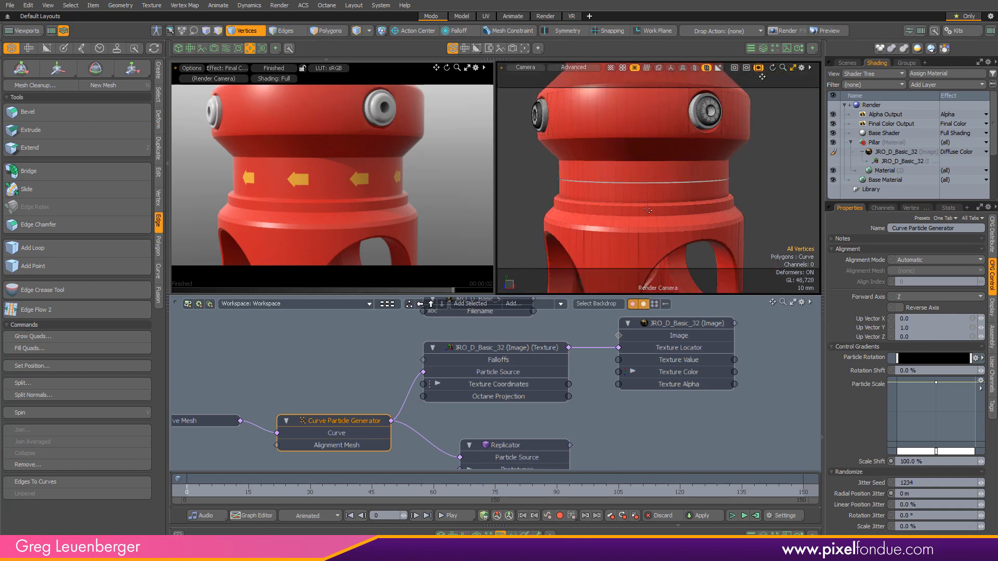
pyautogui.press('t')
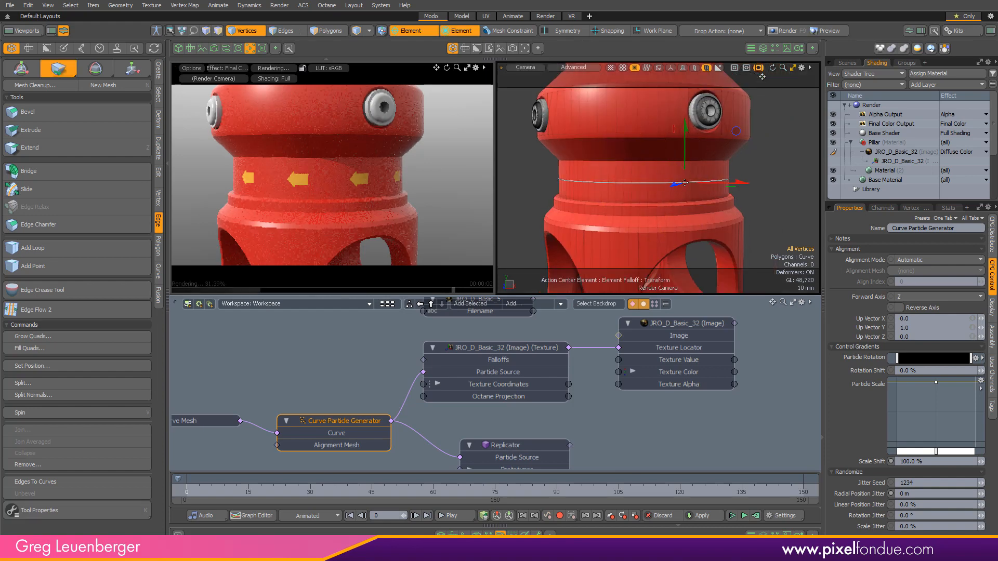
pyautogui.moveTo(685, 183); pyautogui.dragTo(688, 170)
pyautogui.moveTo(606, 183); pyautogui.dragTo(607, 198)
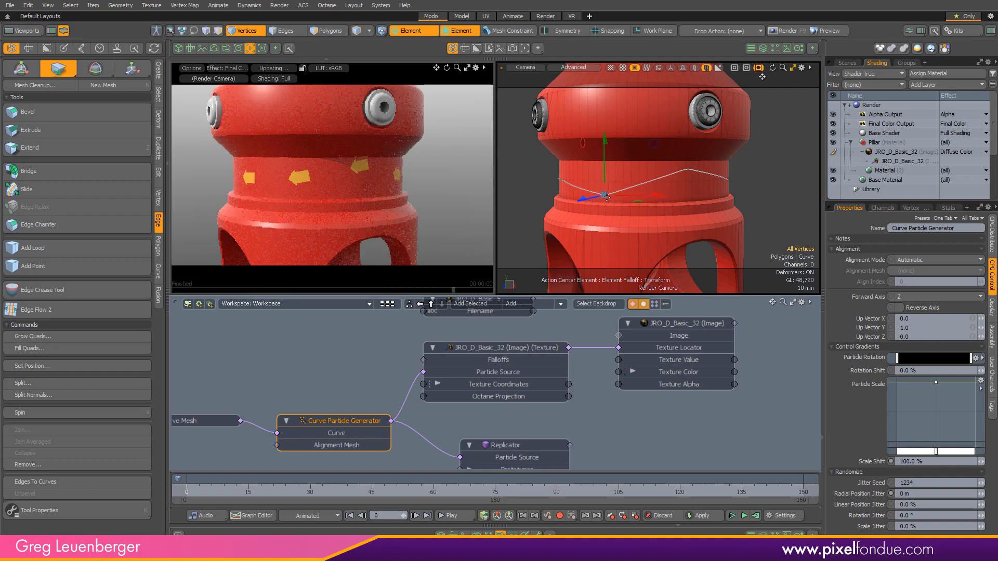
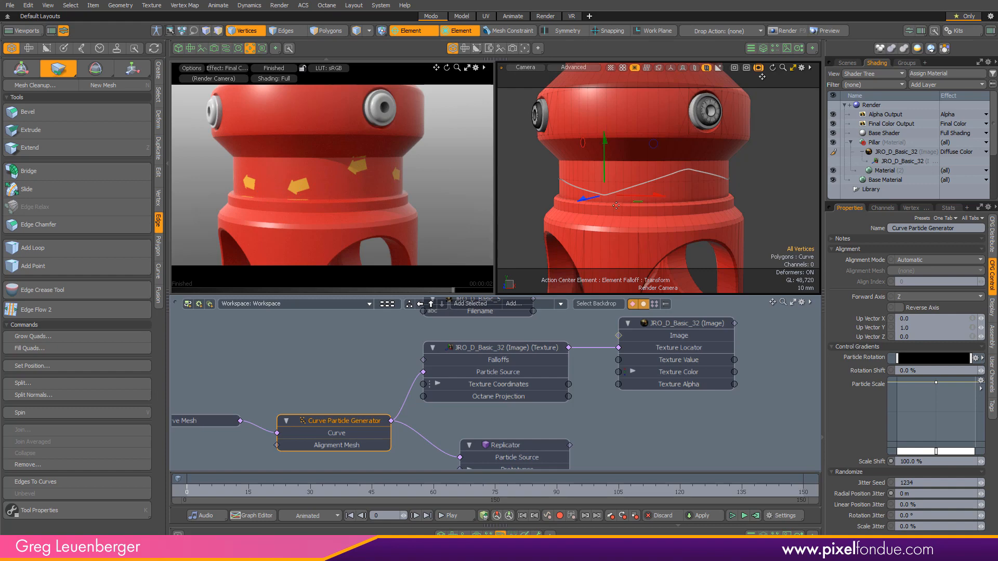
pyautogui.hotkey('ctrl', 'z')
pyautogui.hotkey('ctrl', 'z')
pyautogui.press('space')
# - Select the Curve Mesh in polygon mode and move its whole neck curve slightly upward
pyautogui.keyDown('alt'); pyautogui.moveTo(694, 177); pyautogui.dragTo(709, 187); pyautogui.keyUp('alt')
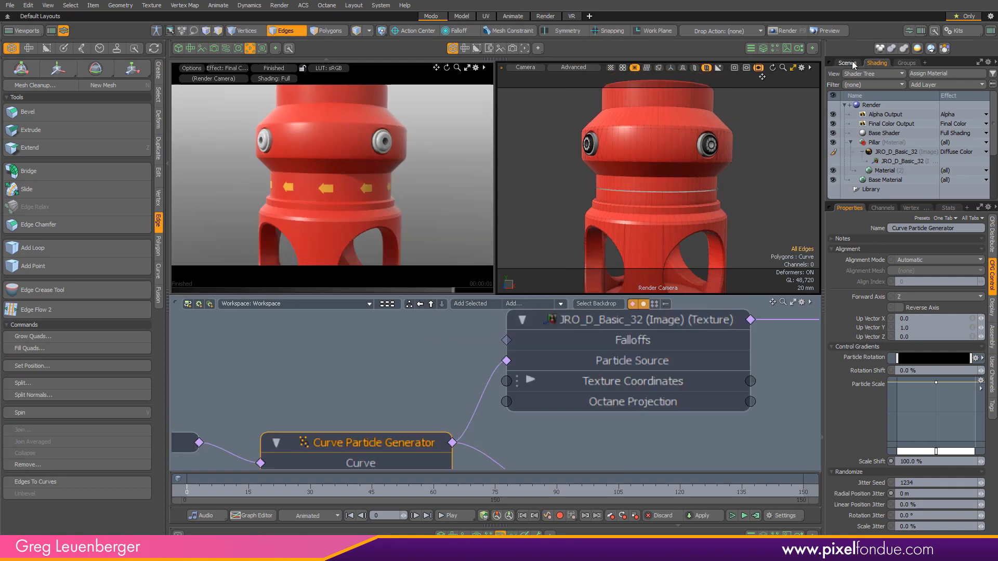
pyautogui.click(853, 63)
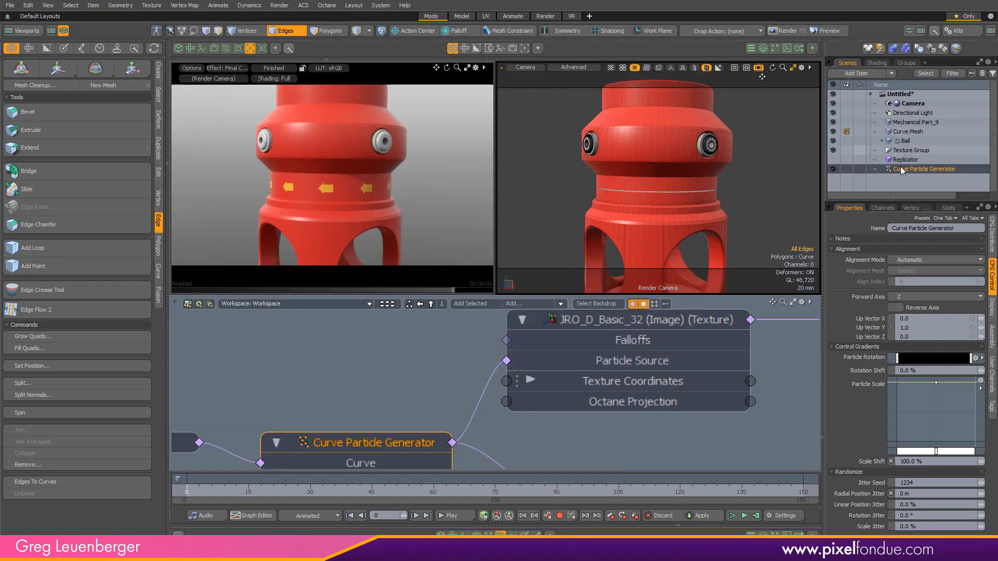
pyautogui.click(908, 131)
pyautogui.press('3')
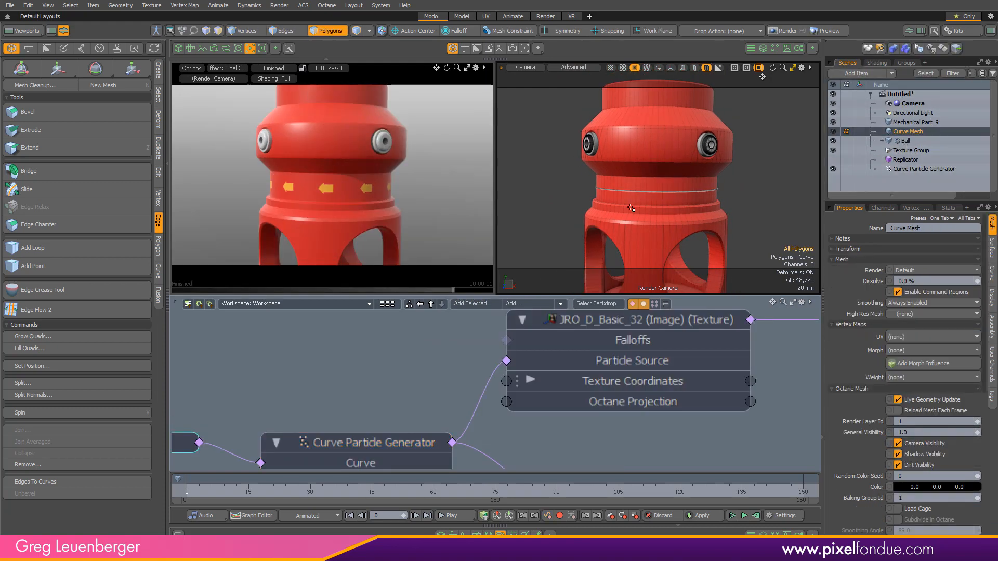
pyautogui.press('w')
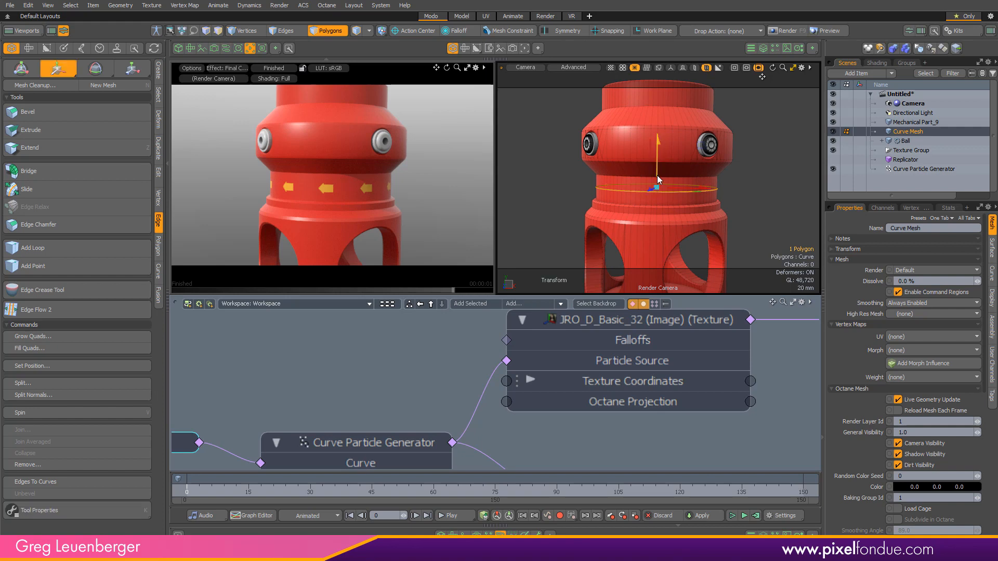
pyautogui.moveTo(658, 180)
pyautogui.mouseDown()
pyautogui.moveTo(657, 165)
pyautogui.moveTo(657, 176)
pyautogui.mouseUp()
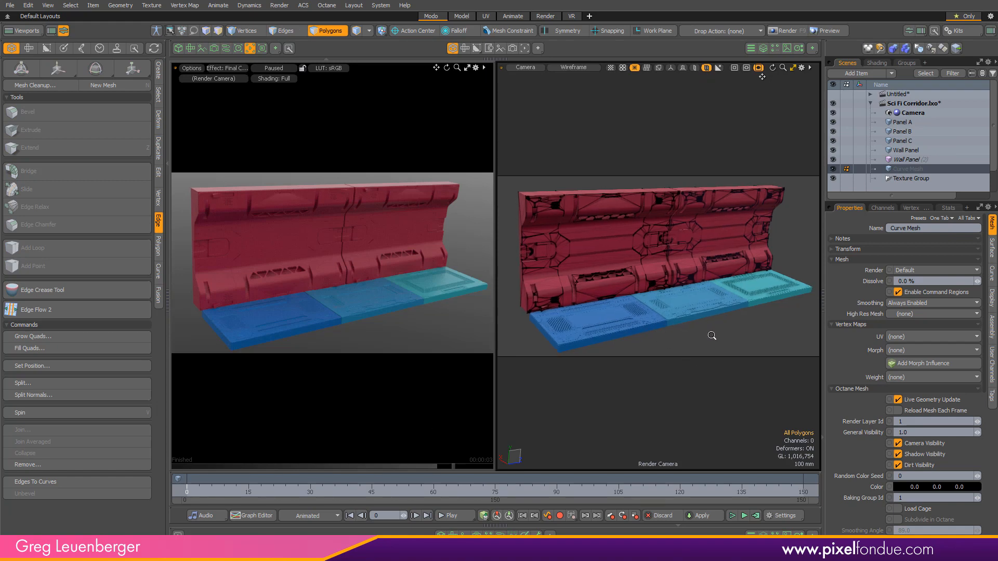
# - Examine the Sci Fi Corridor's wall and floor panels from several angles in perspective view, and show the scene's Shader Tree
pyautogui.hotkey('ctrl', 'space')
pyautogui.click(737, 314)
pyautogui.keyDown('alt'); pyautogui.moveTo(737, 313); pyautogui.dragTo(747, 302); pyautogui.keyUp('alt')
pyautogui.keyDown('ctrl'); pyautogui.keyDown('alt'); pyautogui.moveTo(747, 301); pyautogui.dragTo(645, 359); pyautogui.keyUp('alt'); pyautogui.keyUp('ctrl')
pyautogui.keyDown('ctrl'); pyautogui.keyDown('alt'); pyautogui.moveTo(645, 358); pyautogui.dragTo(674, 359); pyautogui.keyUp('alt'); pyautogui.keyUp('ctrl')
pyautogui.keyDown('alt'); pyautogui.moveTo(646, 379); pyautogui.dragTo(653, 361); pyautogui.keyUp('alt')
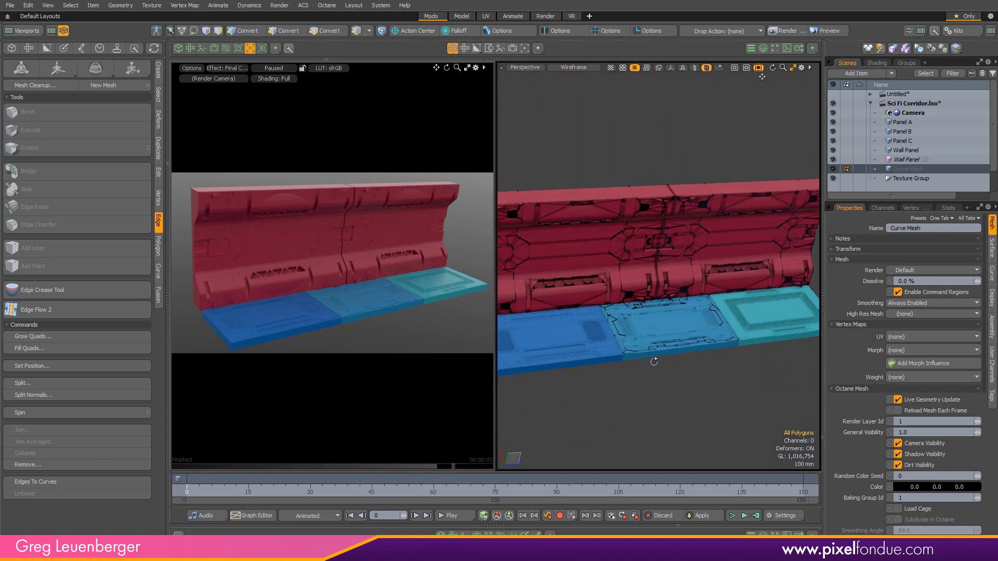
pyautogui.scroll(5, 653, 359)
pyautogui.keyDown('alt'); pyautogui.keyDown('shift'); pyautogui.moveTo(738, 345); pyautogui.dragTo(624, 354); pyautogui.keyUp('shift'); pyautogui.keyUp('alt')
pyautogui.keyDown('alt'); pyautogui.keyDown('shift'); pyautogui.moveTo(800, 338); pyautogui.dragTo(741, 343); pyautogui.keyUp('shift'); pyautogui.keyUp('alt')
pyautogui.scroll(-5, 646, 357)
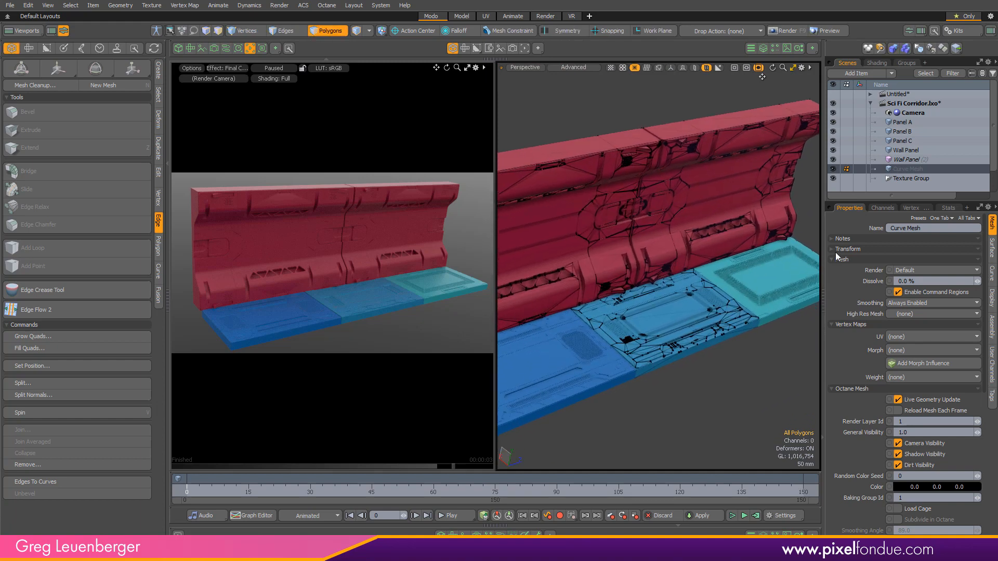
pyautogui.click(877, 63)
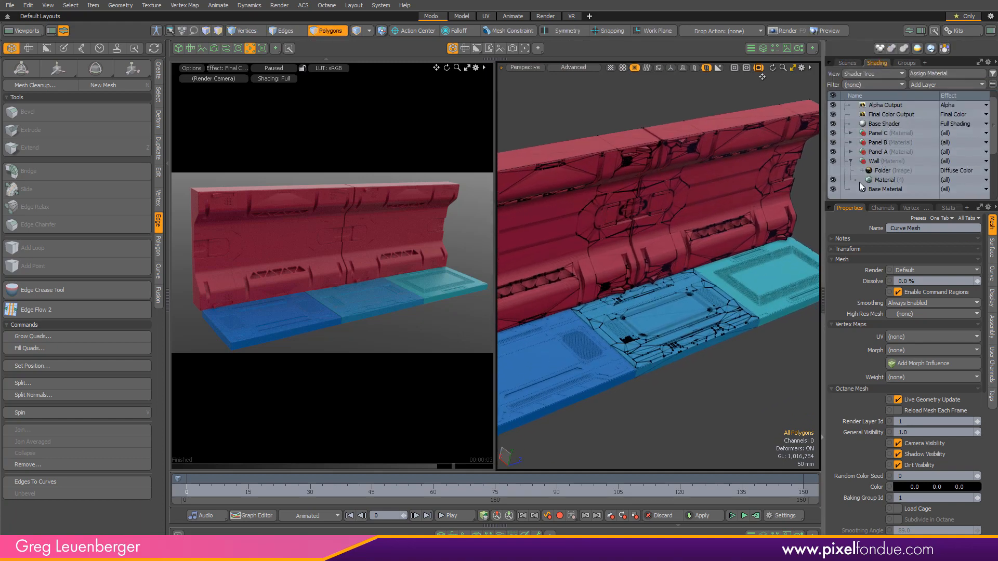
# - Select the two adjacent polygons in the middle of Panel A's recessed surface, leaving out the narrow polygons on either side
pyautogui.keyDown('alt'); pyautogui.moveTo(583, 367); pyautogui.dragTo(624, 318); pyautogui.keyUp('alt')
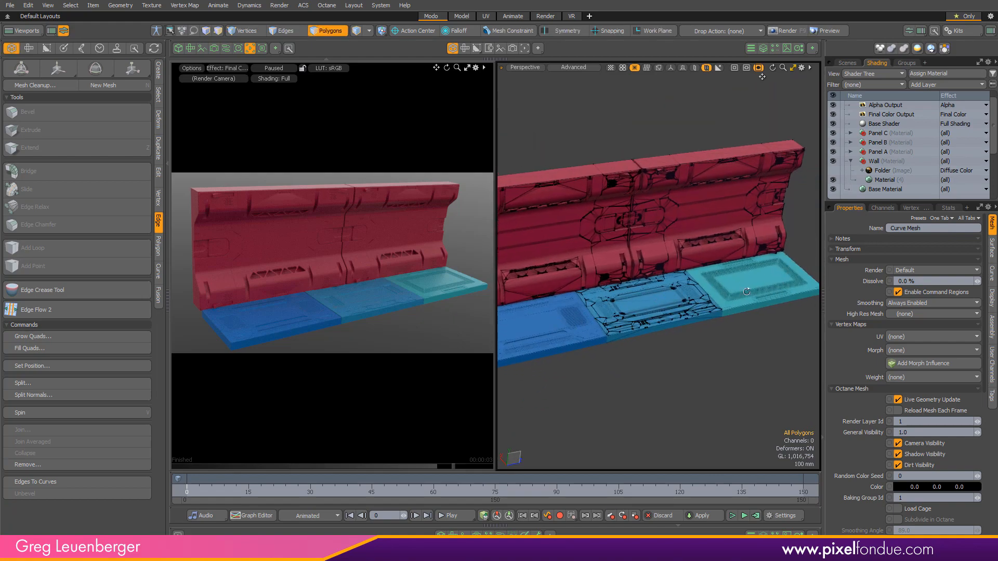
pyautogui.keyDown('alt'); pyautogui.keyDown('shift'); pyautogui.moveTo(747, 292); pyautogui.dragTo(780, 289); pyautogui.keyUp('shift'); pyautogui.keyUp('alt')
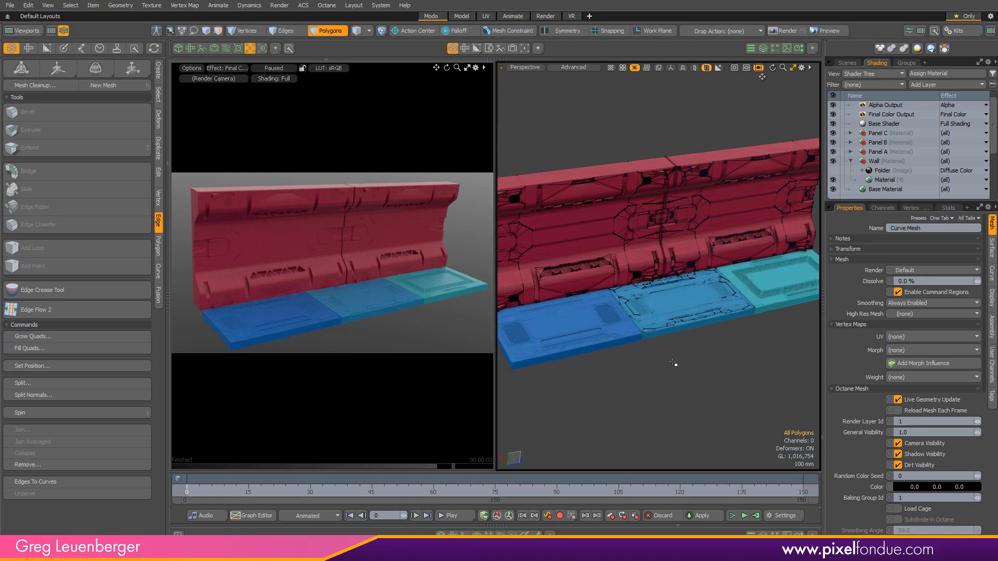
pyautogui.keyDown('ctrl'); pyautogui.keyDown('alt'); pyautogui.moveTo(641, 390); pyautogui.dragTo(609, 374); pyautogui.keyUp('alt'); pyautogui.keyUp('ctrl')
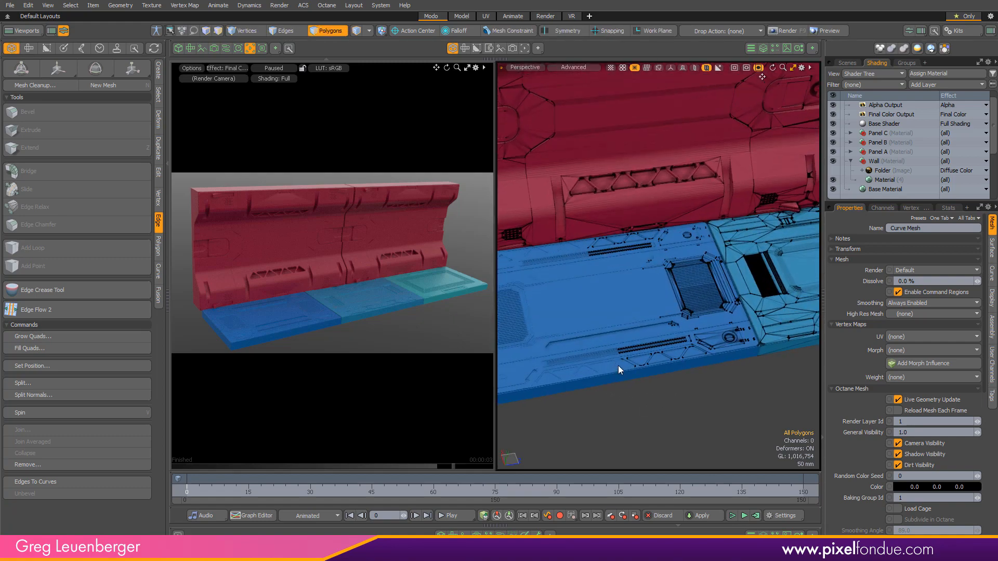
pyautogui.doubleClick(619, 366)
pyautogui.click(597, 300)
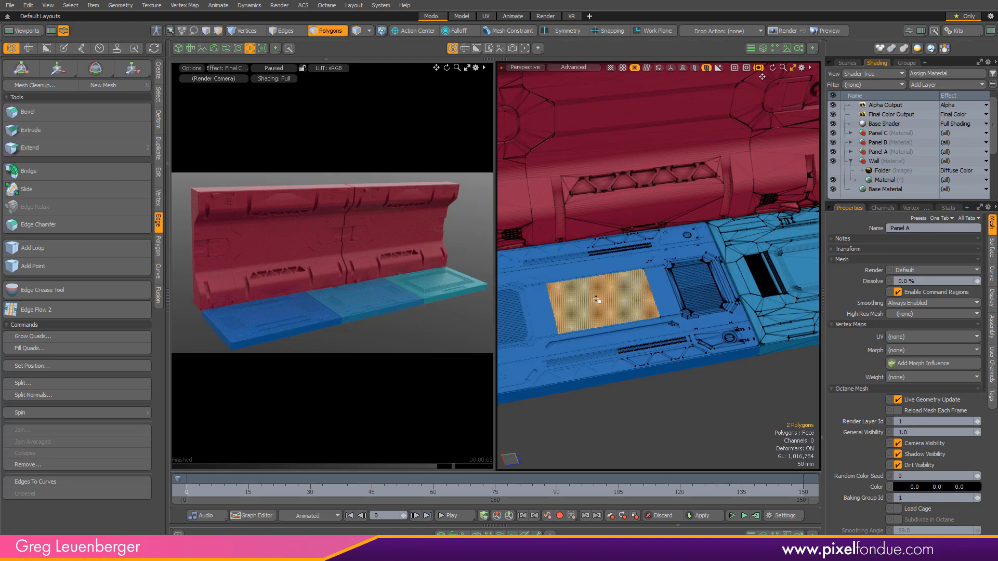
pyautogui.keyDown('shift'); pyautogui.click(537, 328); pyautogui.keyUp('shift')
pyautogui.keyDown('shift'); pyautogui.click(664, 291); pyautogui.keyUp('shift')
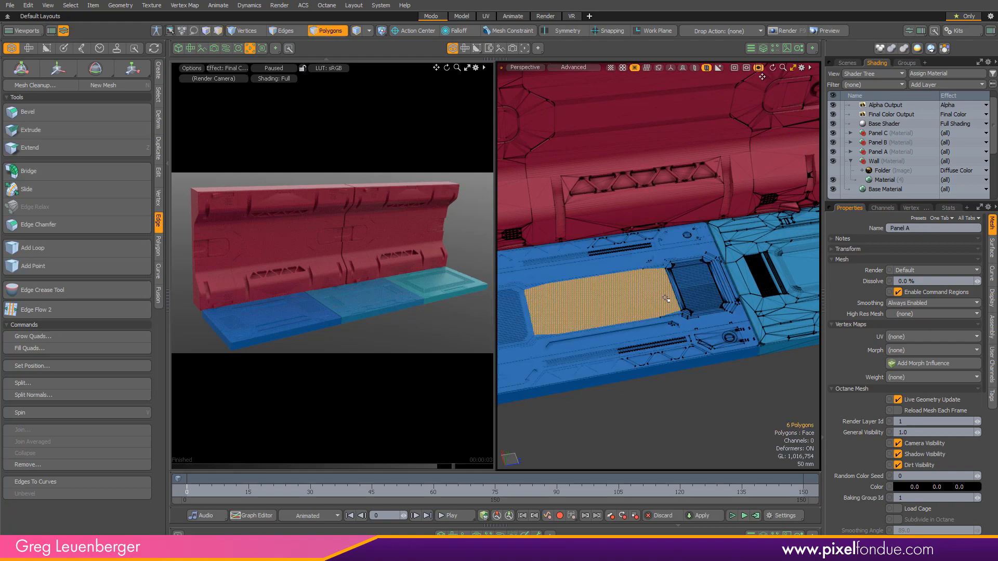
pyautogui.click(599, 301)
pyautogui.keyDown('shift'); pyautogui.click(621, 297); pyautogui.keyUp('shift')
pyautogui.scroll(-4, 651, 309)
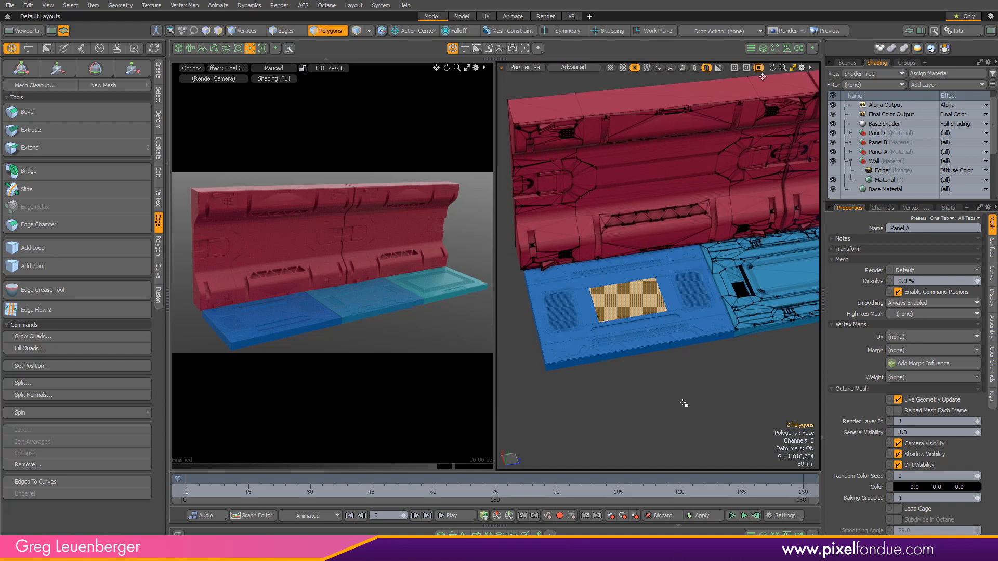
# - Create a new mesh named Curve in the Sci Fi Corridor scene and paste the two Panel A polygons into it
pyautogui.click(847, 63)
pyautogui.click(907, 122)
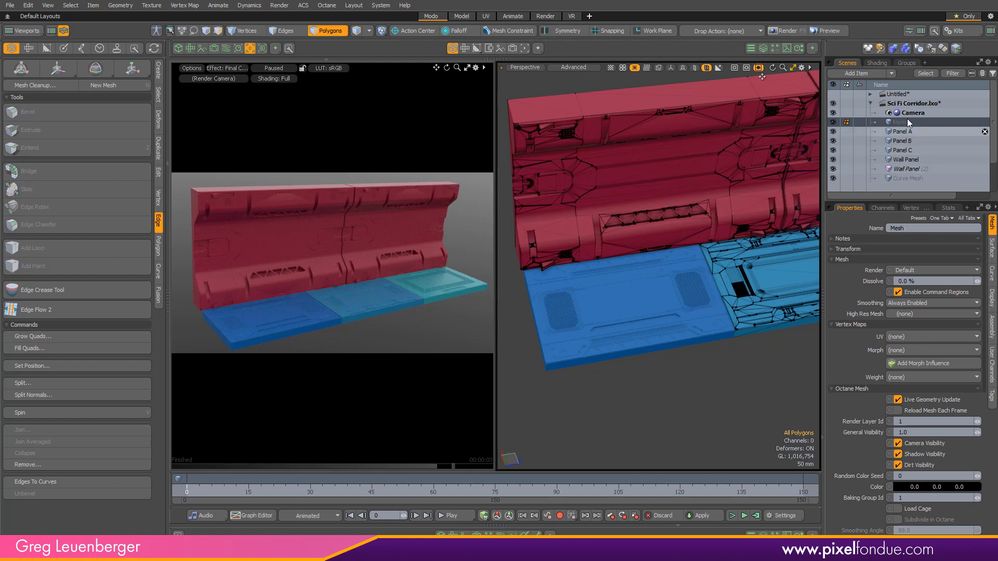
pyautogui.doubleClick(903, 122)
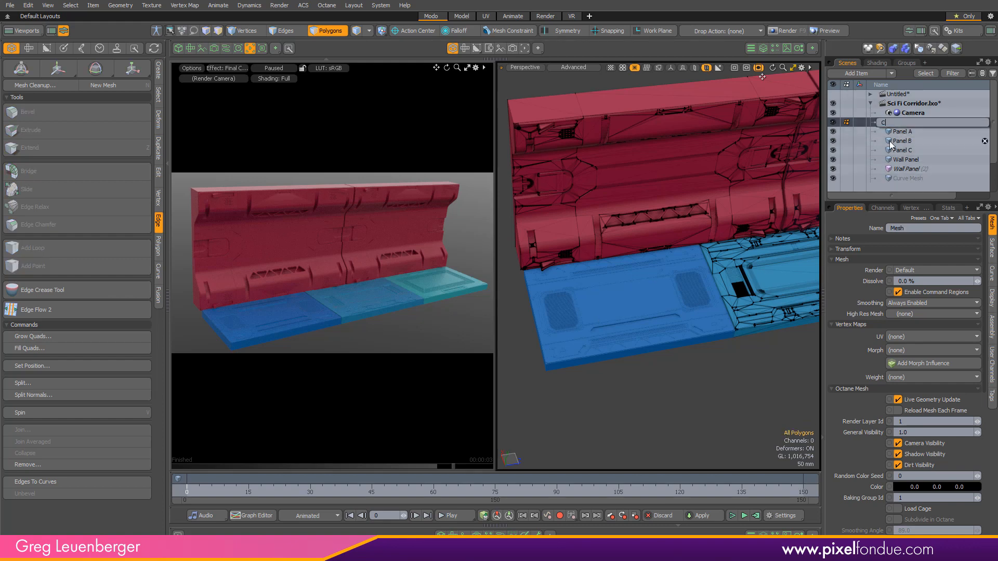
pyautogui.write('Curve')
pyautogui.press('Return')
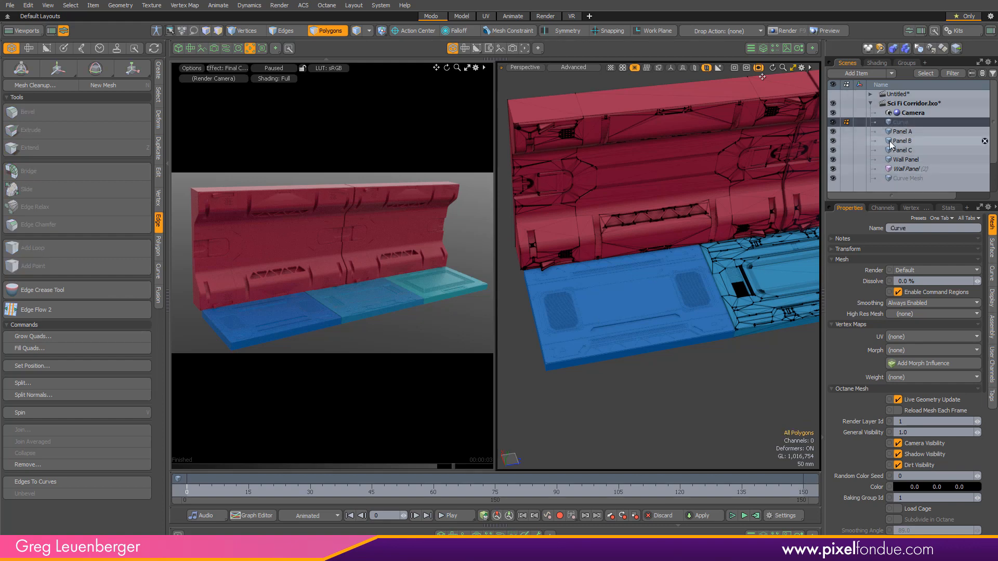
pyautogui.click(559, 296)
pyautogui.scroll(3, 626, 310)
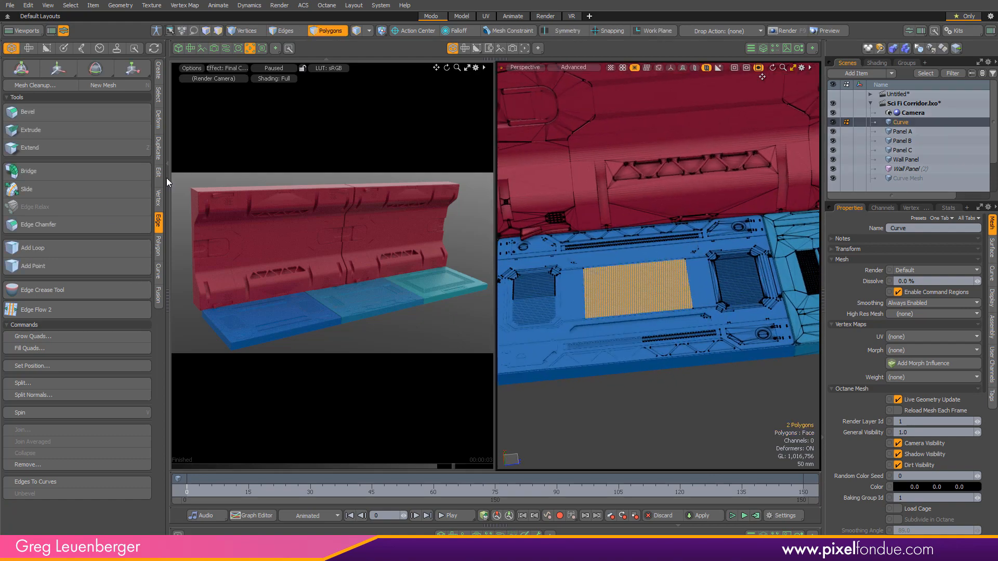
# - Merge the two selected polygons in the middle of the dark blue floor panel into one polygon
pyautogui.click(158, 246)
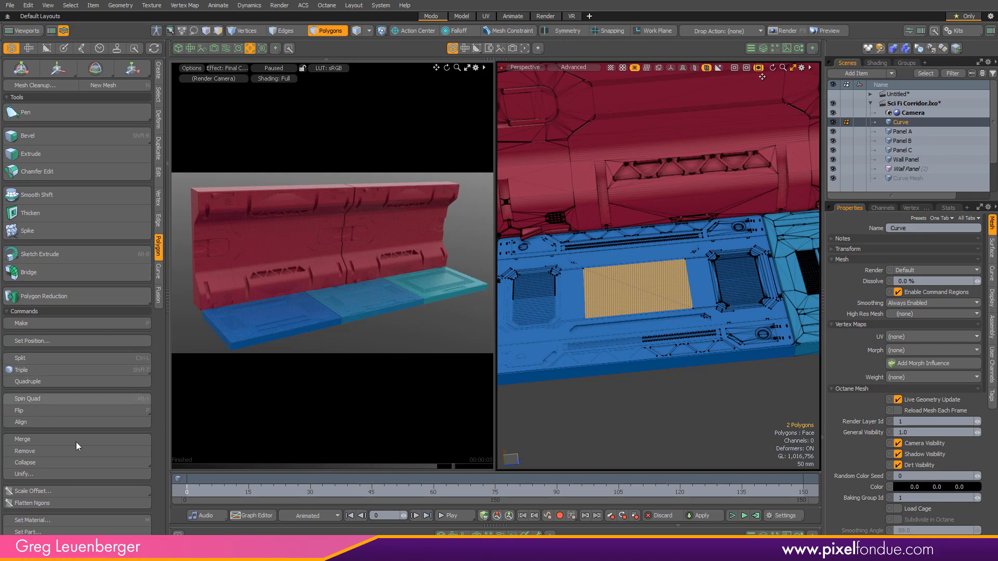
pyautogui.click(37, 440)
pyautogui.scroll(3, 647, 274)
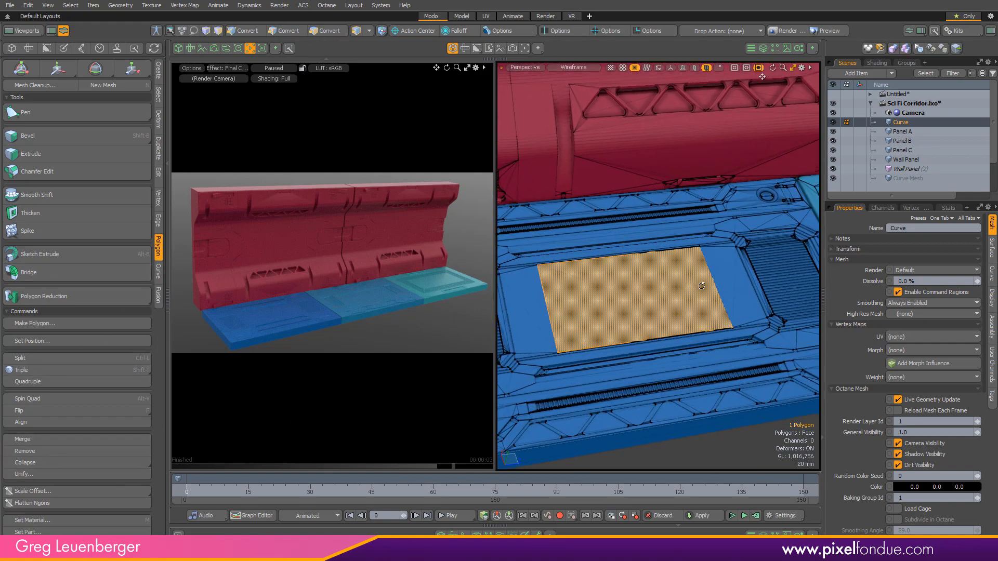
pyautogui.press('y')
pyautogui.keyDown('alt'); pyautogui.moveTo(648, 289); pyautogui.dragTo(699, 285); pyautogui.keyUp('alt')
# - Bevel the four corner vertices of the merged rectangle with a 19.5 mm inset and a Round Level of 4
pyautogui.press('space')
pyautogui.press('space')
pyautogui.press('space')
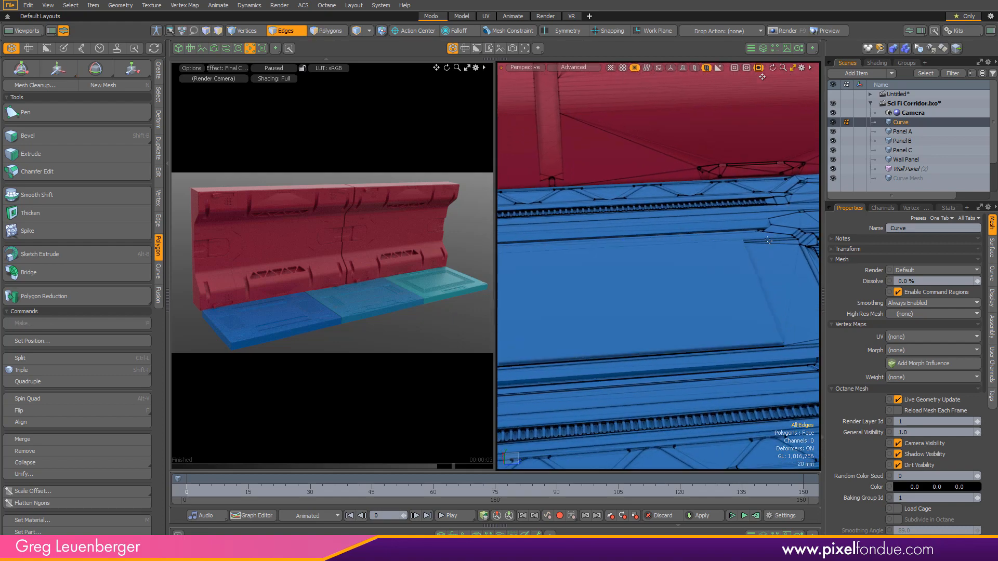
pyautogui.scroll(-3, 711, 258)
pyautogui.moveTo(576, 318); pyautogui.dragTo(860, 195, button='right')
pyautogui.scroll(6, 644, 279)
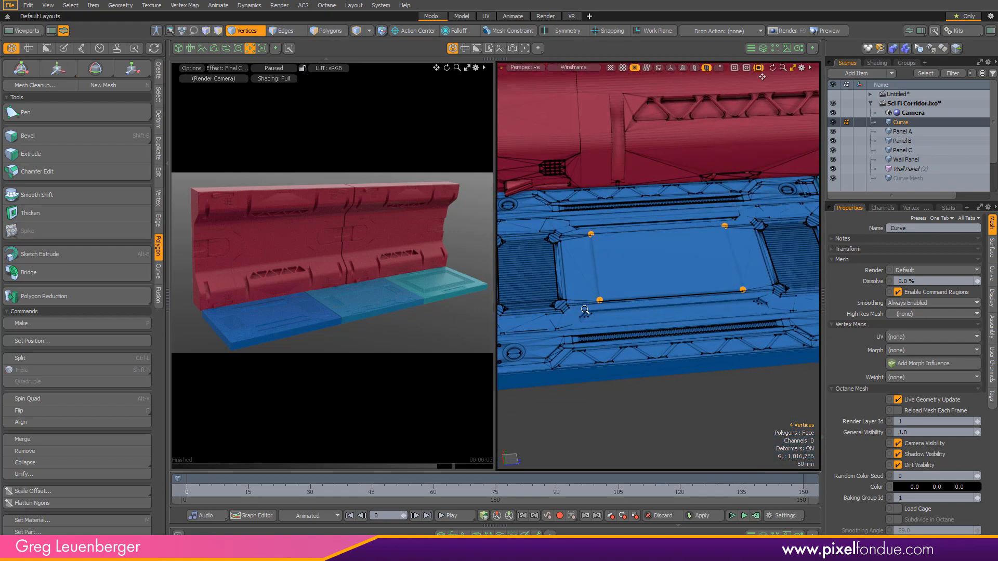
pyautogui.scroll(2, 643, 273)
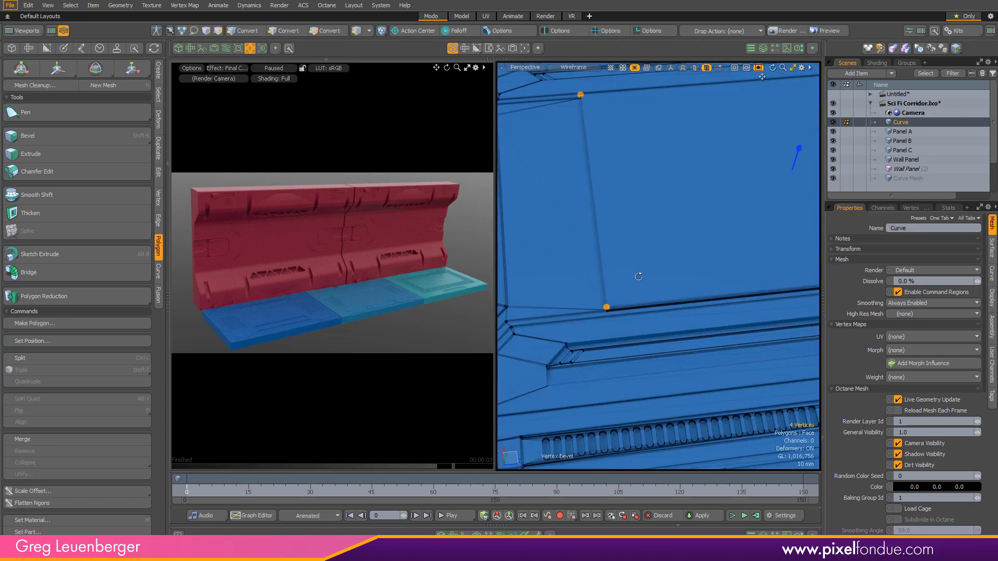
pyautogui.press('b')
pyautogui.moveTo(635, 279); pyautogui.dragTo(652, 281)
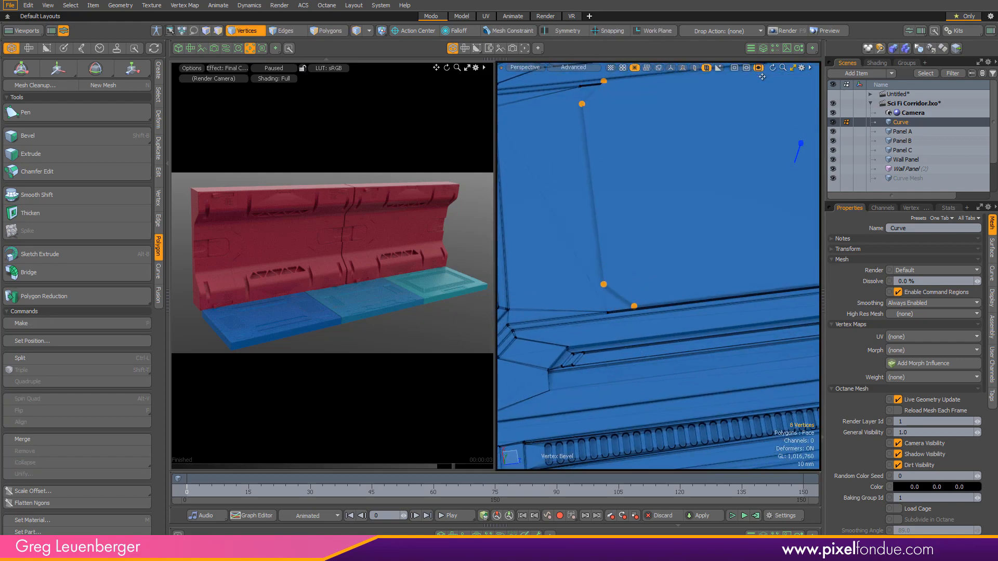
pyautogui.write('k')
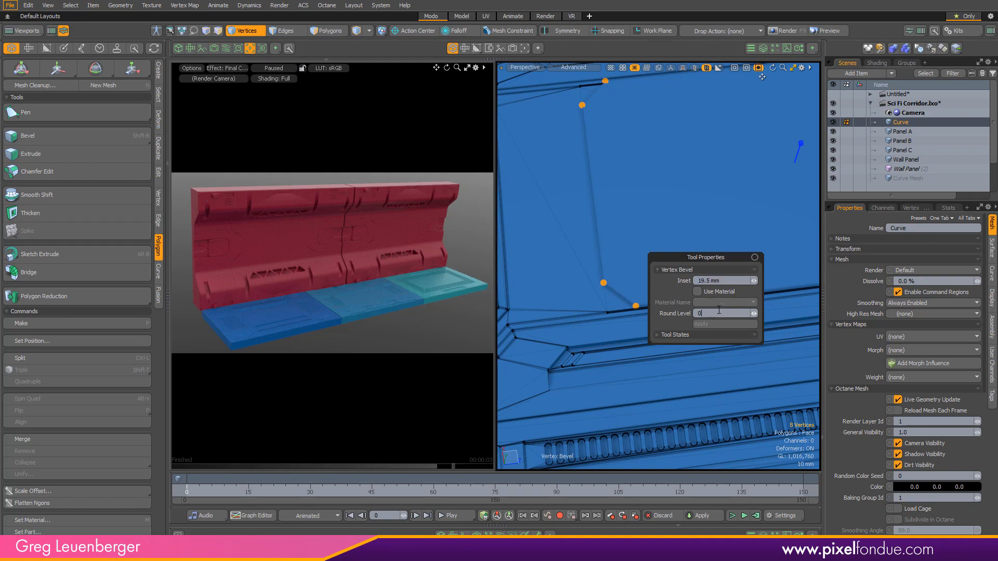
pyautogui.write('4')
pyautogui.press('Return')
# - Convert the boundary edges of the rounded rectangle to a Spline Curve in a new mesh
pyautogui.scroll(-3, 704, 199)
pyautogui.keyDown('alt'); pyautogui.moveTo(703, 198); pyautogui.dragTo(626, 254); pyautogui.keyUp('alt')
pyautogui.press('2')
pyautogui.moveTo(697, 248)
pyautogui.keyDown('alt'); pyautogui.keyDown('shift'); pyautogui.mouseDown()
pyautogui.moveTo(670, 265)
pyautogui.moveTo(693, 268)
pyautogui.moveTo(645, 271)
pyautogui.mouseUp(); pyautogui.keyUp('shift'); pyautogui.keyUp('alt')
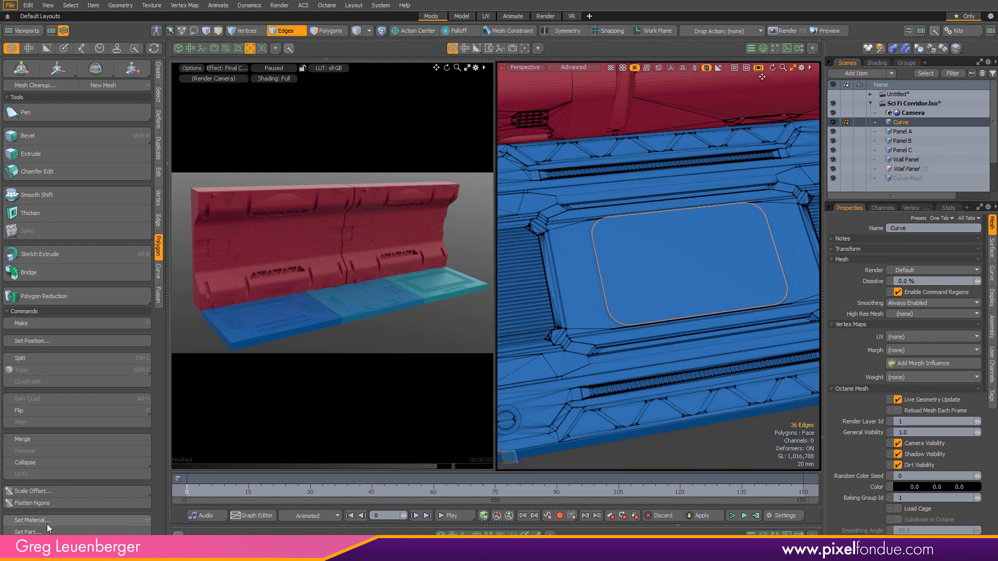
pyautogui.click(158, 221)
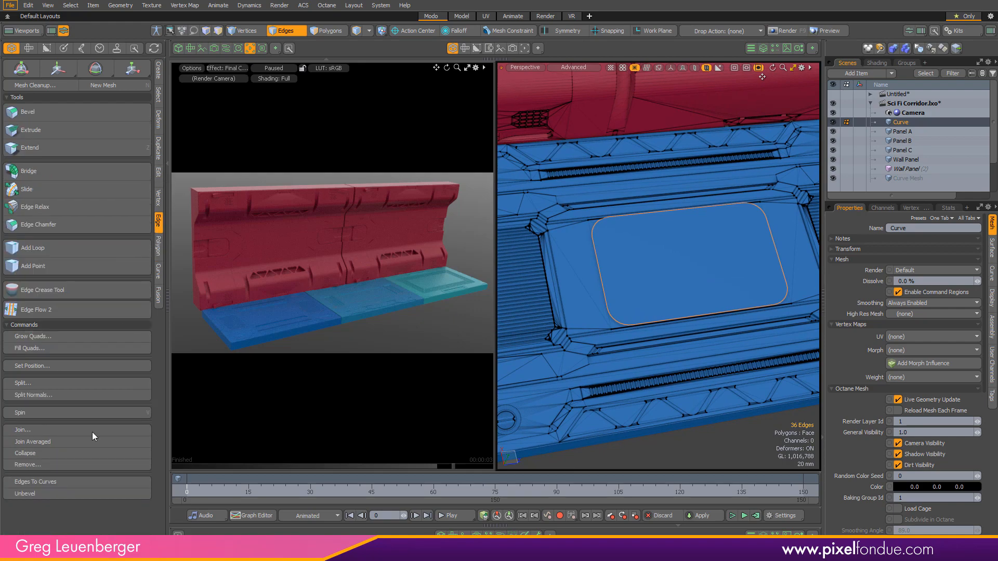
pyautogui.click(52, 482)
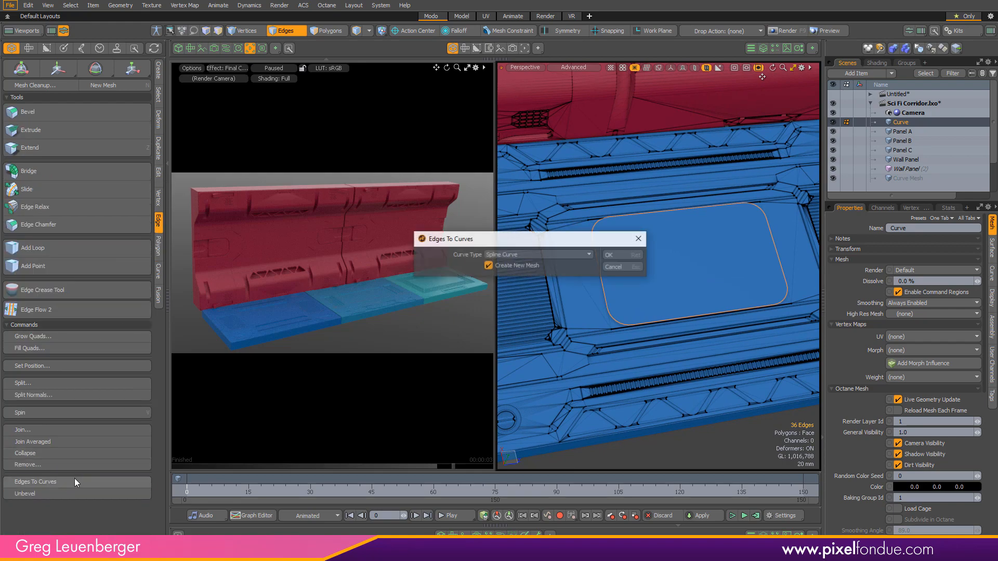
pyautogui.click(609, 255)
# - Delete the source Curve item and the old hidden Curve Mesh item from the scene
pyautogui.moveTo(923, 202); pyautogui.dragTo(921, 258)
pyautogui.click(913, 177)
pyautogui.keyDown('ctrl'); pyautogui.click(916, 122); pyautogui.keyUp('ctrl')
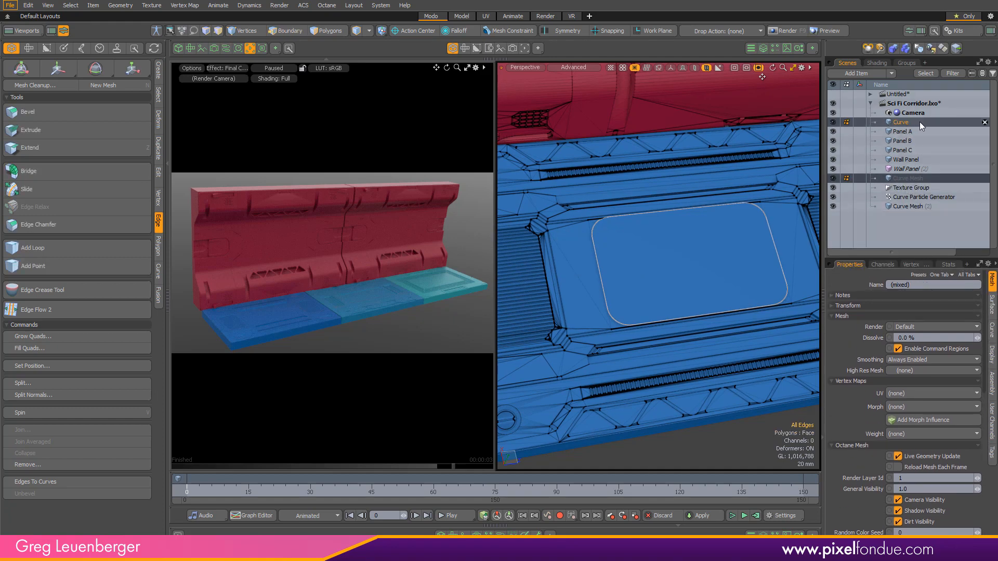
pyautogui.press('Delete')
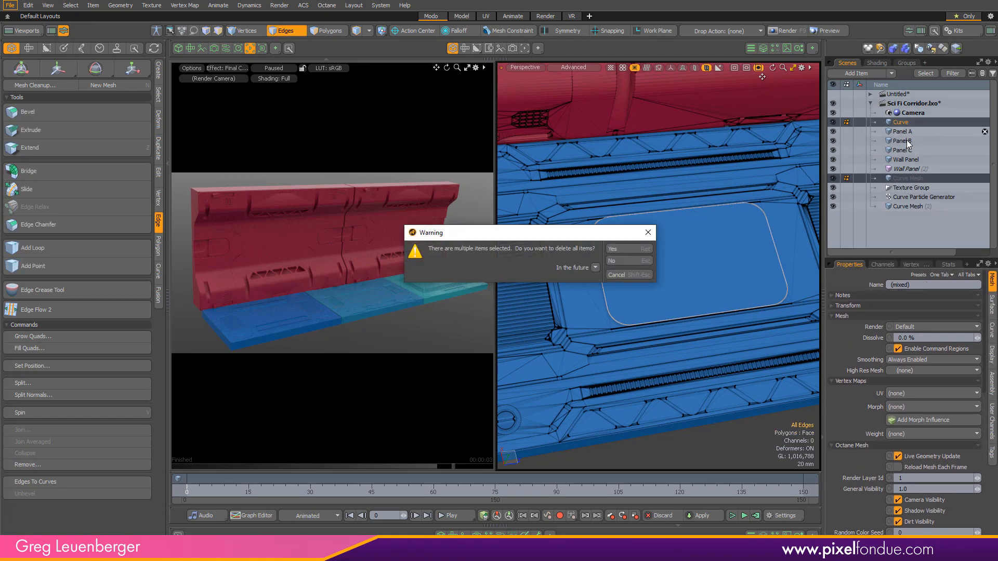
pyautogui.click(630, 247)
# - Select the remaining Curve Mesh and adjust its whole outline on the floor panel with the Transform tool
pyautogui.click(908, 188)
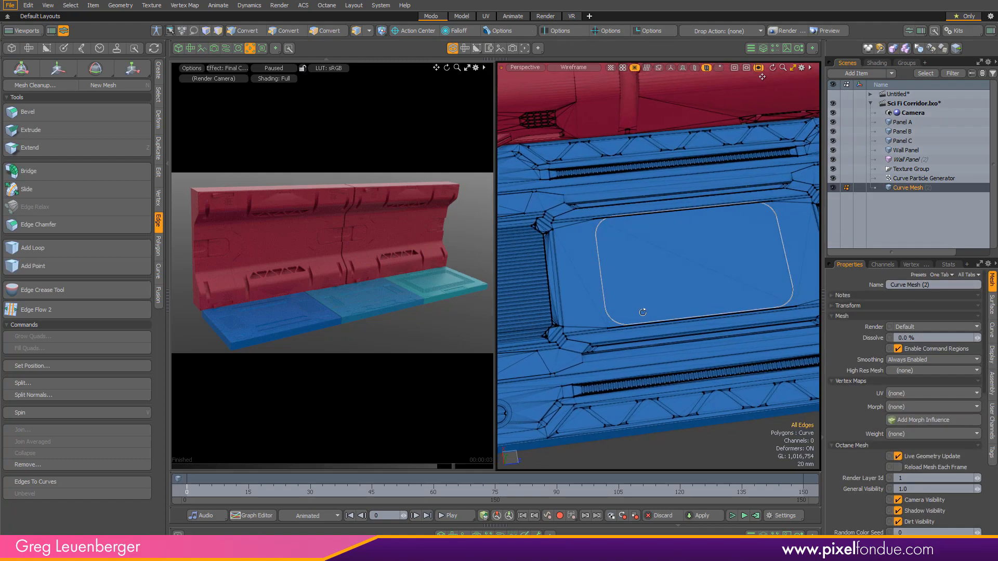
pyautogui.press('3')
pyautogui.press('y')
pyautogui.keyDown('ctrl'); pyautogui.keyDown('alt'); pyautogui.moveTo(685, 266); pyautogui.dragTo(714, 229); pyautogui.keyUp('alt'); pyautogui.keyUp('ctrl')
pyautogui.press('space')
pyautogui.press('space')
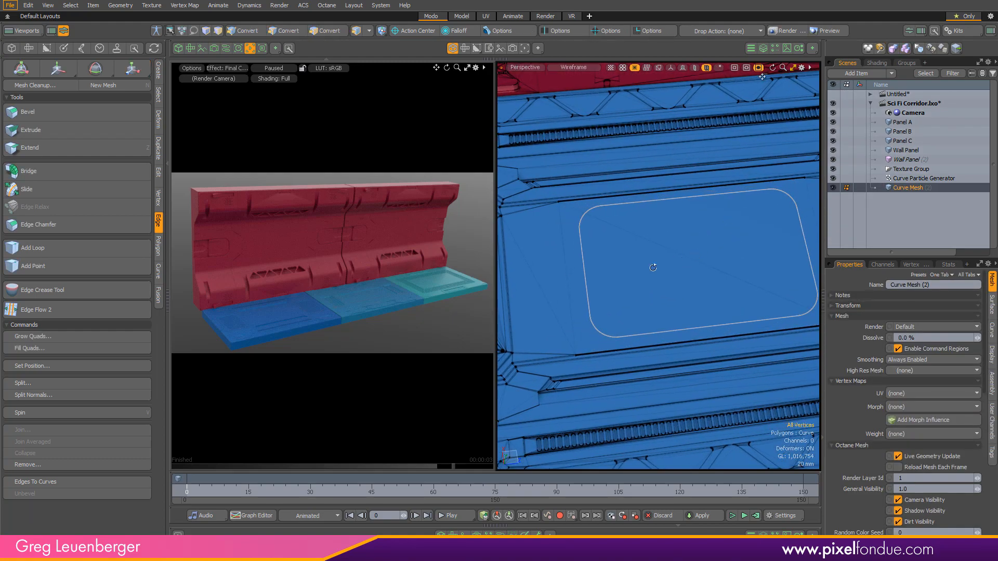
# - Shift the rounded corner vertices at both ends of the curve to adjust its length within the panel
pyautogui.keyDown('alt'); pyautogui.moveTo(653, 267); pyautogui.dragTo(635, 258); pyautogui.keyUp('alt')
pyautogui.moveTo(521, 172); pyautogui.dragTo(673, 390, button='right')
pyautogui.moveTo(578, 294)
pyautogui.keyDown('alt'); pyautogui.mouseDown()
pyautogui.moveTo(630, 246)
pyautogui.moveTo(606, 246)
pyautogui.moveTo(702, 209)
pyautogui.mouseUp(); pyautogui.keyUp('alt')
pyautogui.press('y')
pyautogui.press('space')
pyautogui.press('[')
pyautogui.press('y')
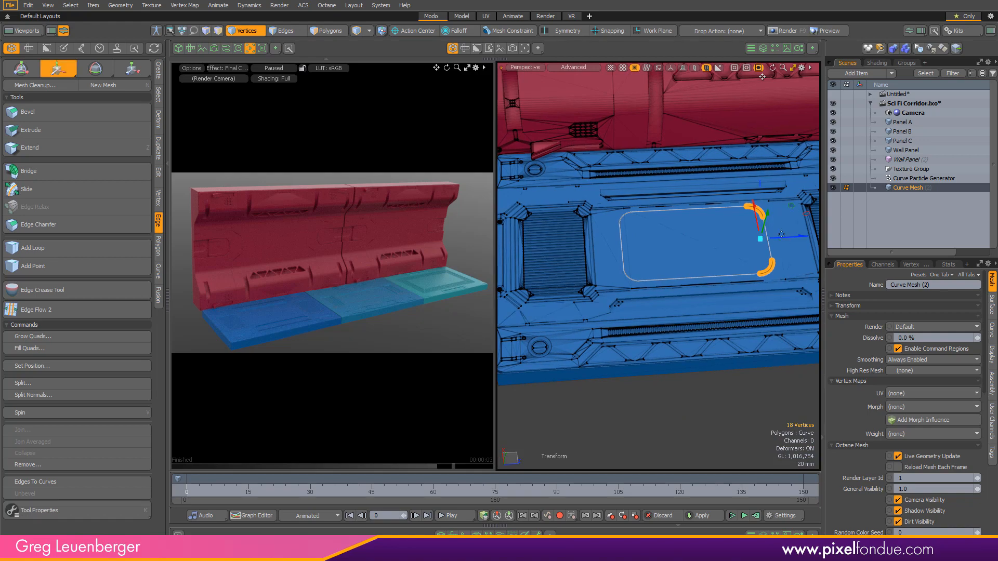
pyautogui.moveTo(789, 240); pyautogui.dragTo(693, 317)
pyautogui.press('space')
pyautogui.click(774, 244)
# - Examine how the rounded curve sits on the dark blue floor panel and how the neighbouring panels are laid out
pyautogui.scroll(4, 693, 317)
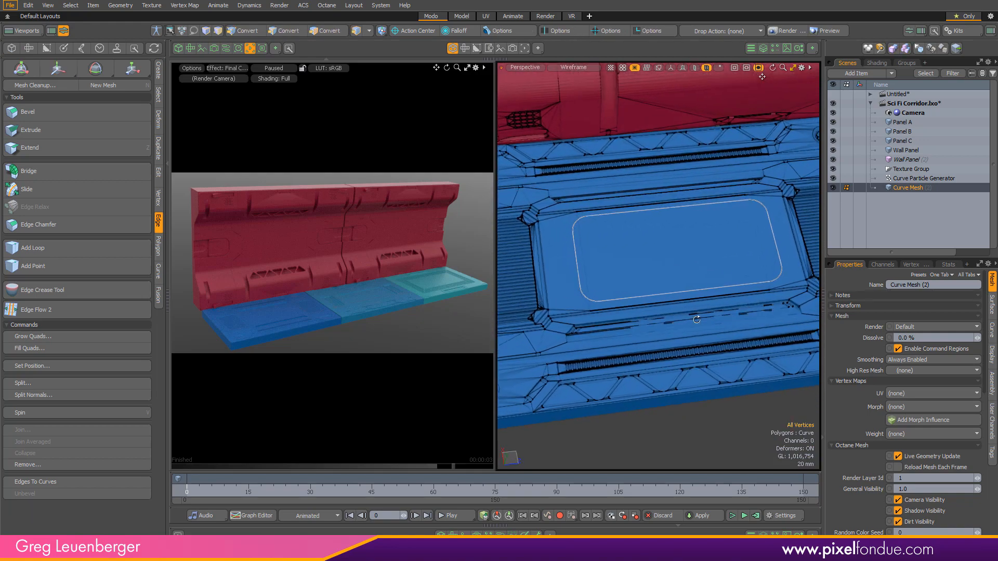
pyautogui.keyDown('alt'); pyautogui.moveTo(747, 296); pyautogui.dragTo(741, 195); pyautogui.keyUp('alt')
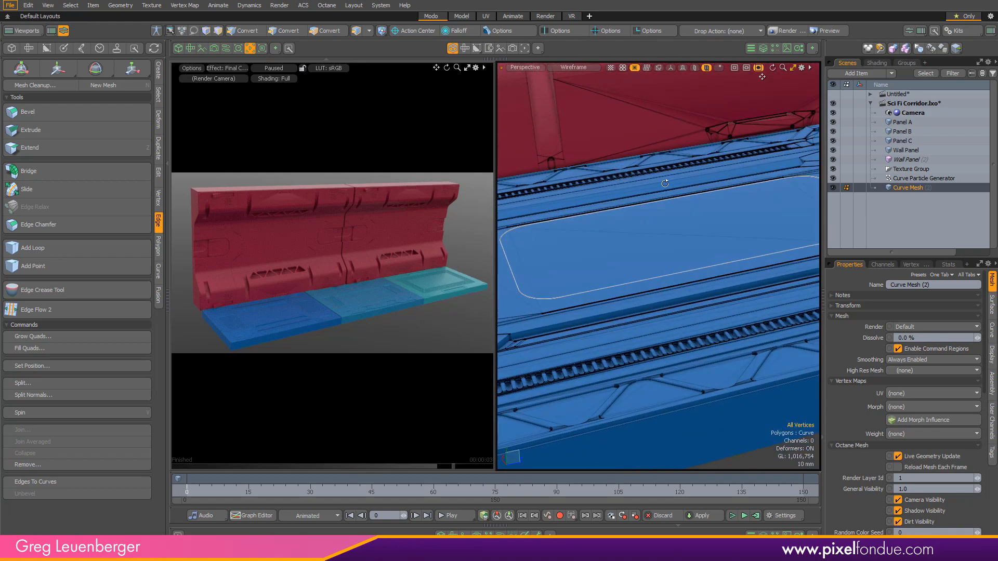
pyautogui.press('y')
pyautogui.keyDown('alt'); pyautogui.moveTo(699, 240); pyautogui.dragTo(685, 203); pyautogui.keyUp('alt')
pyautogui.scroll(-2, 683, 234)
pyautogui.keyDown('alt'); pyautogui.moveTo(674, 265); pyautogui.dragTo(729, 265); pyautogui.keyUp('alt')
pyautogui.scroll(-2, 659, 324)
pyautogui.scroll(-3, 676, 289)
pyautogui.scroll(-2, 671, 232)
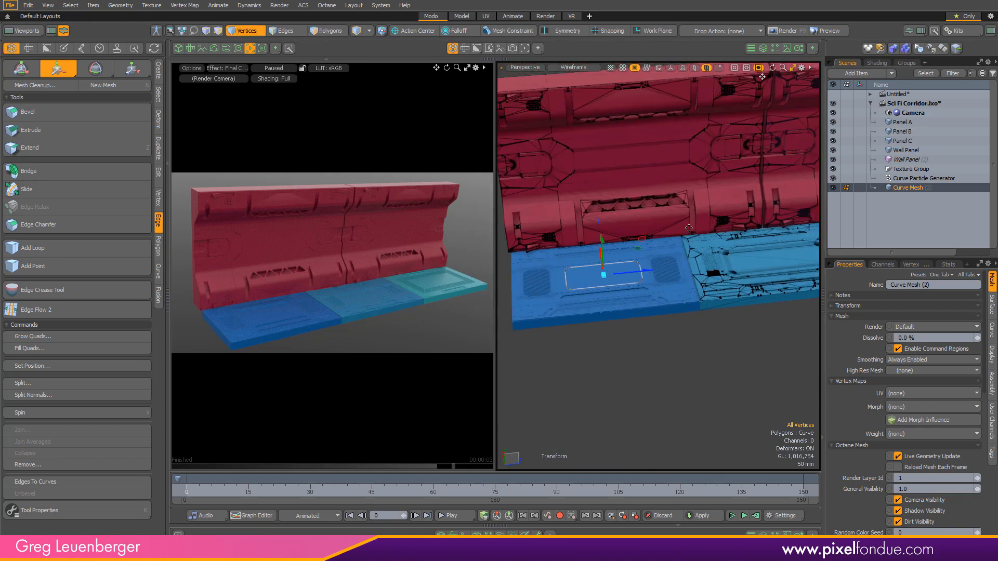
pyautogui.moveTo(670, 232)
pyautogui.keyDown('alt'); pyautogui.keyDown('shift'); pyautogui.mouseDown()
pyautogui.moveTo(680, 212)
pyautogui.moveTo(619, 231)
pyautogui.moveTo(597, 285)
pyautogui.mouseUp(); pyautogui.keyUp('shift'); pyautogui.keyUp('alt')
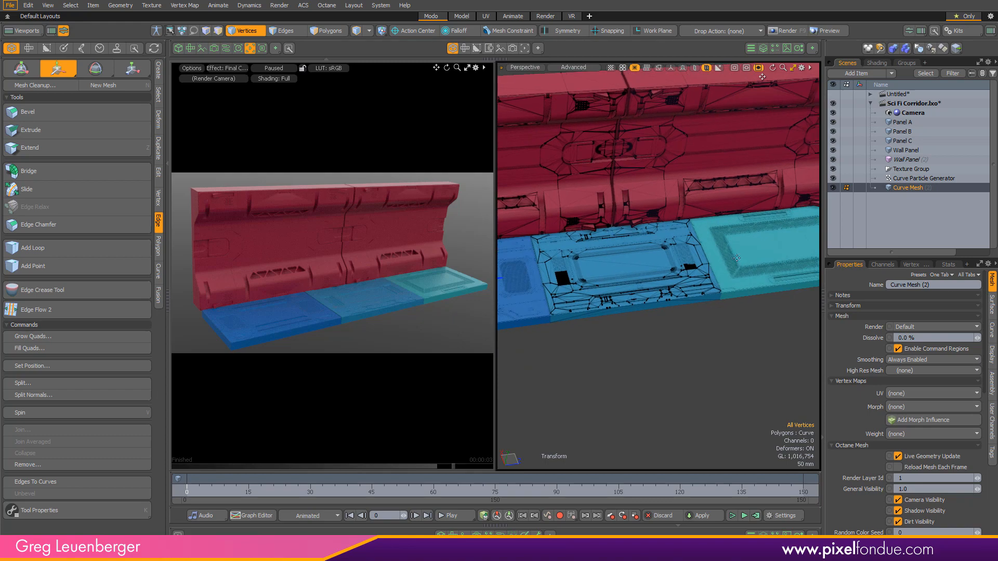
# - Check the curve and floor panels in the Top view, then return to the Perspective view
pyautogui.hotkey('ctrl', 'space')
pyautogui.click(657, 287)
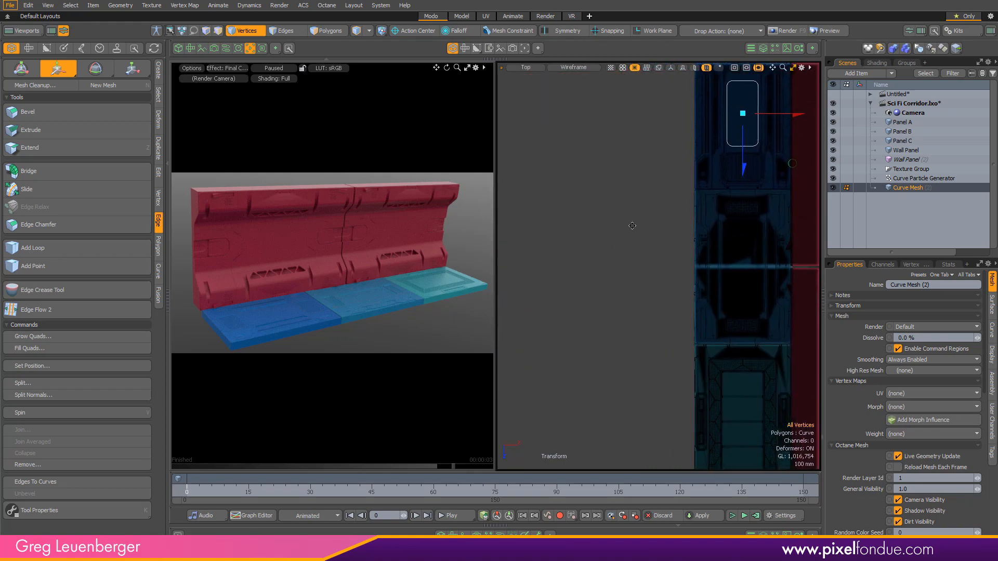
pyautogui.hotkey('ctrl', 'space')
pyautogui.click(684, 239)
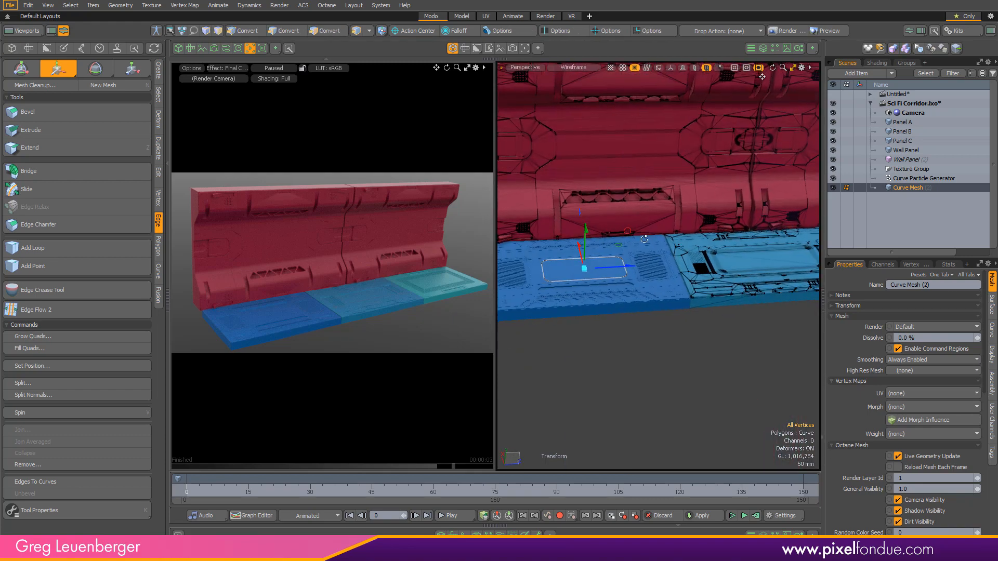
pyautogui.keyDown('alt'); pyautogui.moveTo(633, 271); pyautogui.dragTo(629, 260); pyautogui.keyUp('alt')
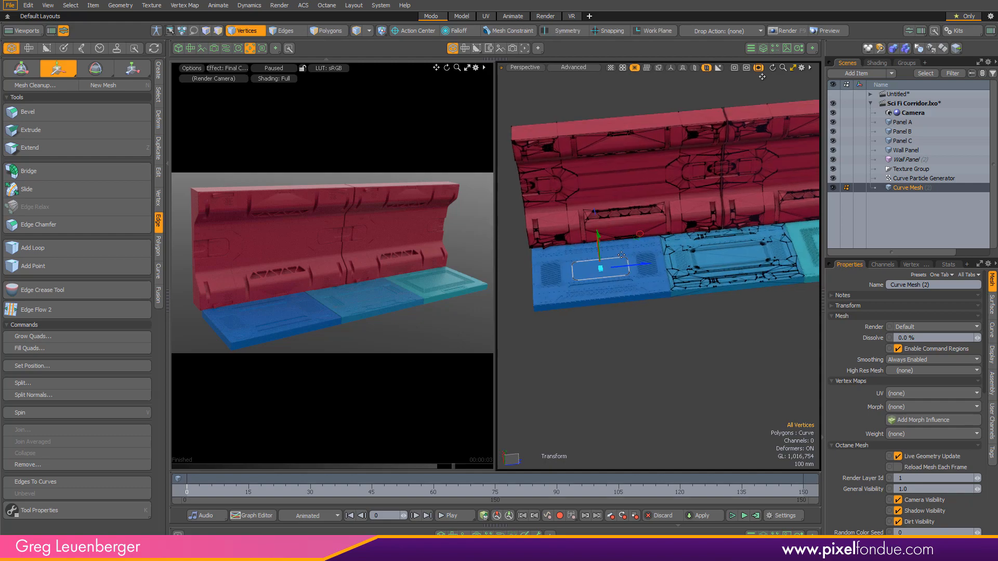
pyautogui.scroll(3, 626, 254)
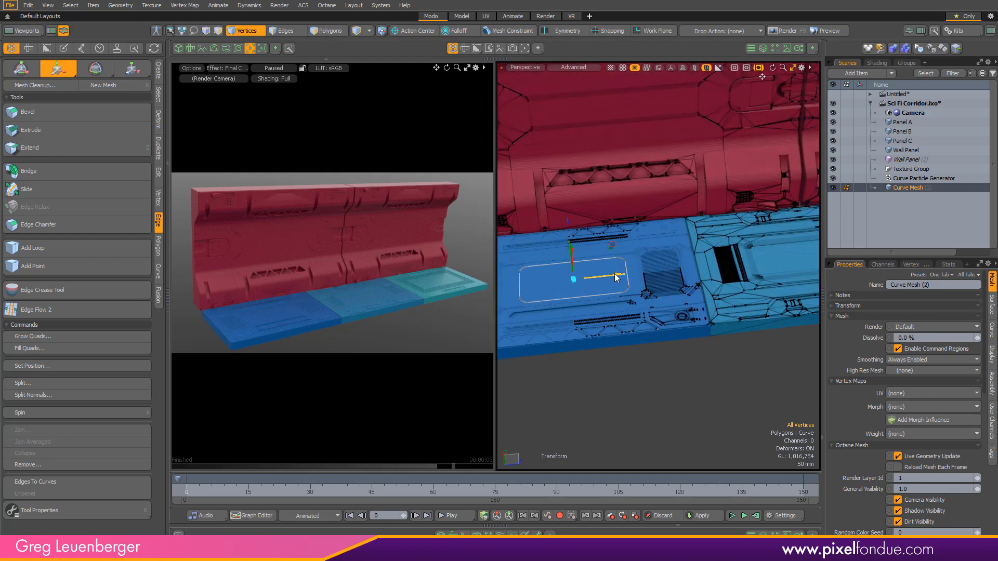
pyautogui.press('space')
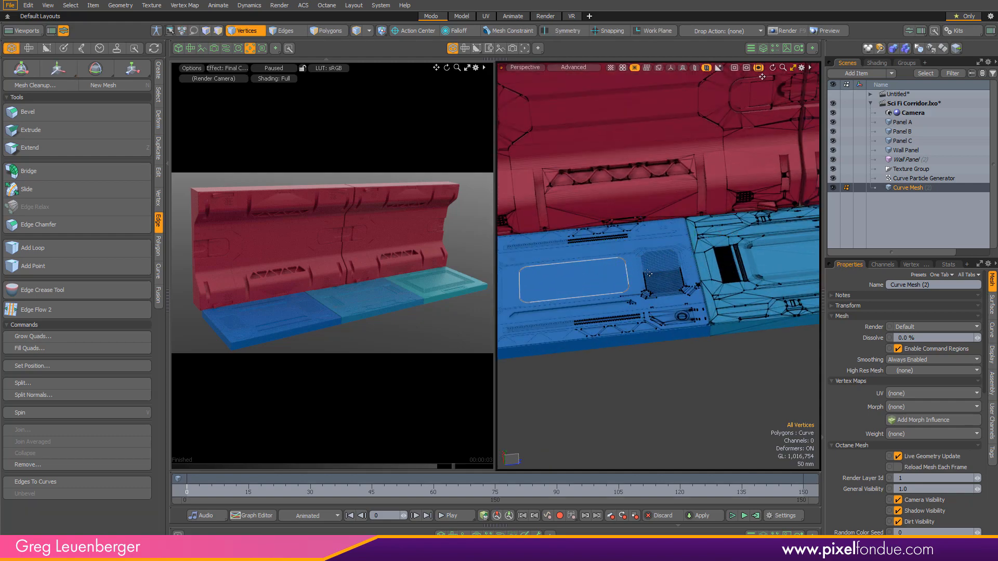
# - Duplicate the rounded curve and move the copy along the floor onto the middle blue panel
pyautogui.press('3')
pyautogui.press('Return')
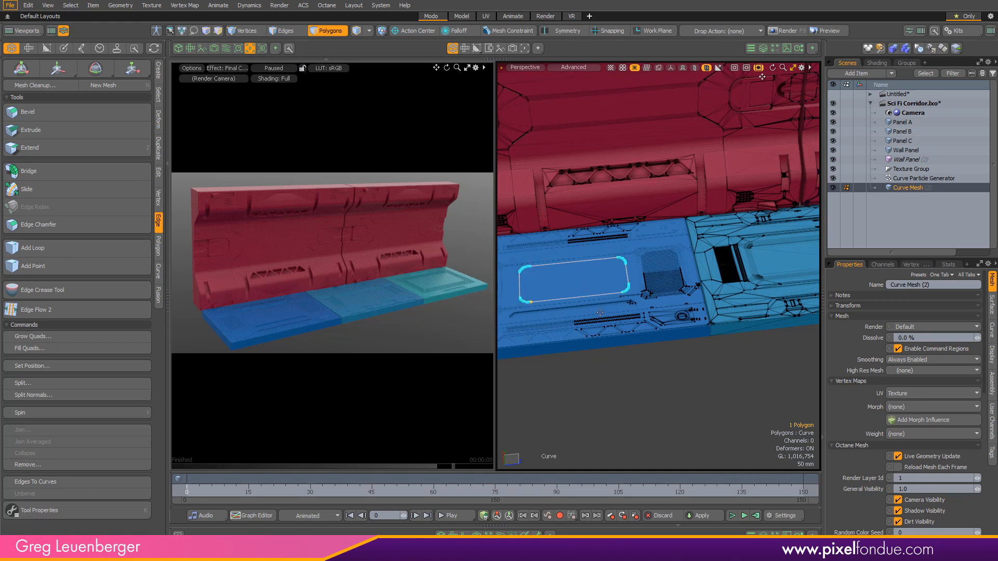
pyautogui.press('y')
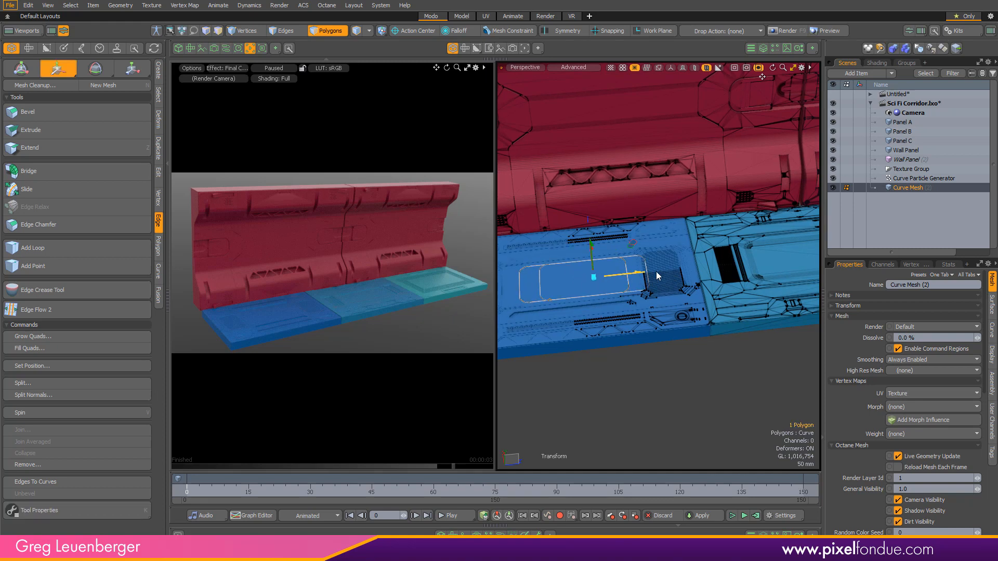
pyautogui.moveTo(657, 272); pyautogui.dragTo(848, 264)
pyautogui.keyDown('alt'); pyautogui.keyDown('shift'); pyautogui.moveTo(785, 256); pyautogui.dragTo(795, 279); pyautogui.keyUp('shift'); pyautogui.keyUp('alt')
pyautogui.scroll(4, 693, 269)
pyautogui.keyDown('alt'); pyautogui.keyDown('shift'); pyautogui.moveTo(794, 278); pyautogui.dragTo(735, 284); pyautogui.keyUp('shift'); pyautogui.keyUp('alt')
pyautogui.moveTo(736, 284)
pyautogui.keyDown('ctrl'); pyautogui.keyDown('alt'); pyautogui.mouseDown()
pyautogui.moveTo(706, 285)
pyautogui.moveTo(726, 274)
pyautogui.moveTo(718, 252)
pyautogui.moveTo(705, 252)
pyautogui.moveTo(712, 282)
pyautogui.moveTo(692, 282)
pyautogui.mouseUp(); pyautogui.keyUp('alt'); pyautogui.keyUp('ctrl')
# - Shorten the copied curve by moving its end vertices inward and place the curve toward the far end of the panel's recess
pyautogui.press('w')
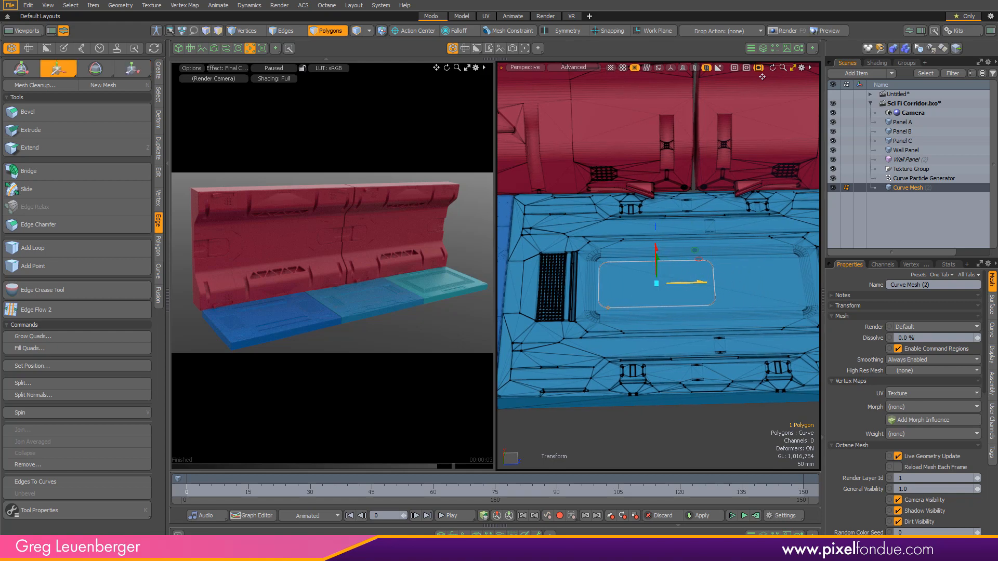
pyautogui.press('1')
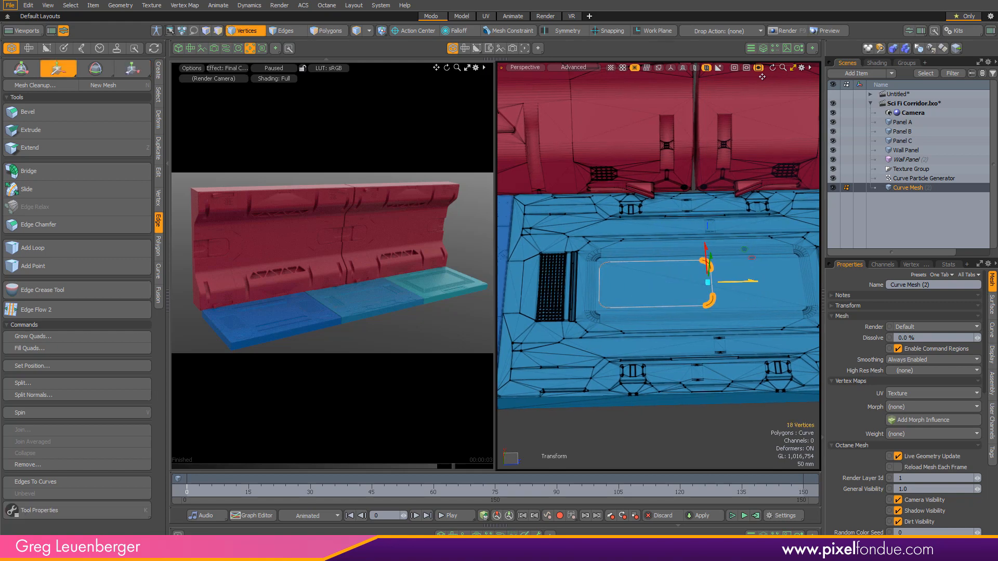
pyautogui.moveTo(748, 282); pyautogui.dragTo(728, 281)
pyautogui.press('3')
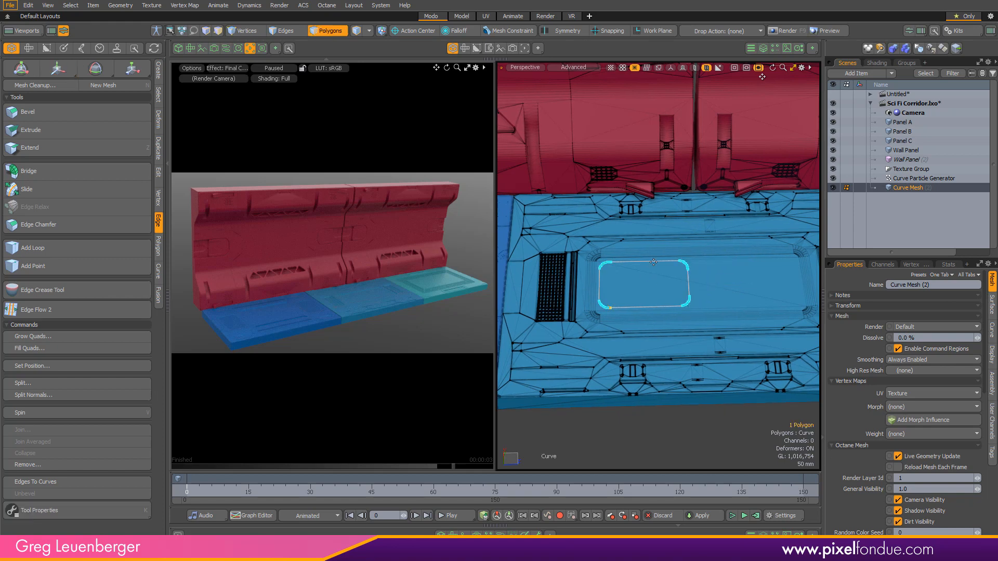
pyautogui.press('w')
pyautogui.moveTo(690, 283); pyautogui.dragTo(653, 291)
# - Position the selected curve on the flat inner area of the teal floor panel
pyautogui.scroll(-3, 780, 284)
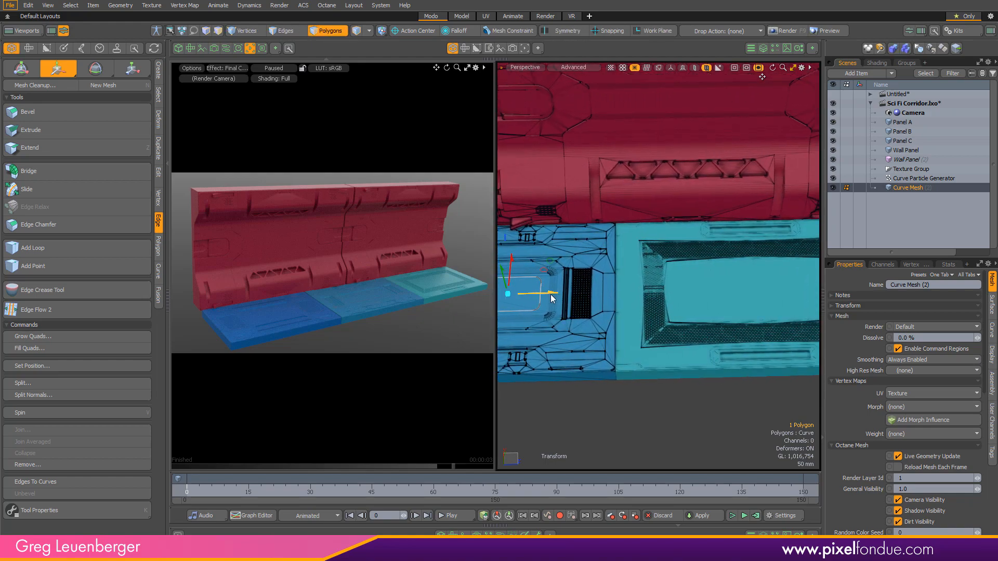
pyautogui.moveTo(553, 298); pyautogui.dragTo(593, 295)
pyautogui.scroll(-2, 783, 296)
pyautogui.scroll(3, 572, 306)
# - Rotate the curve 90° about the Y axis and position it at one end of the teal panel's inner area
pyautogui.press('e')
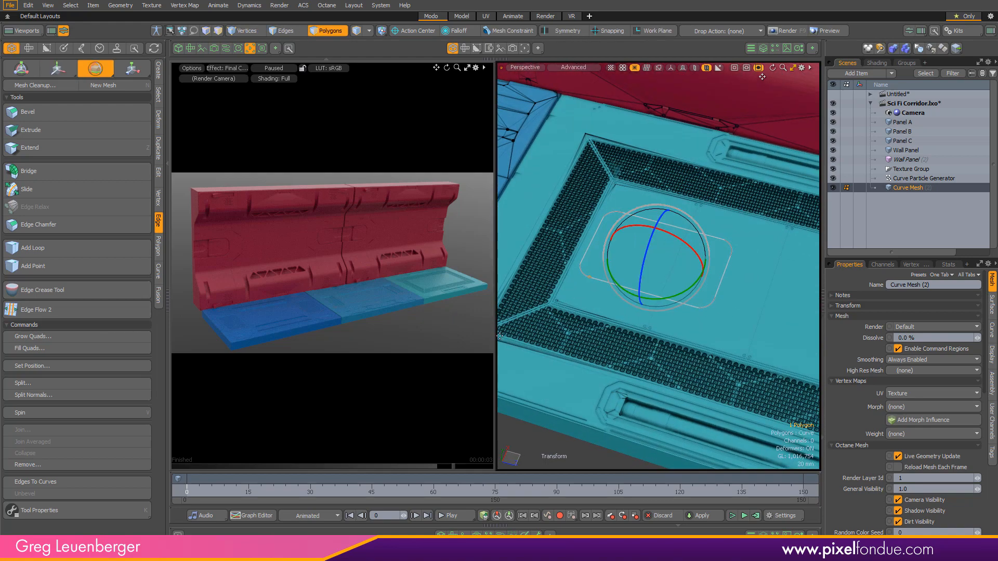
pyautogui.press('k')
pyautogui.write('9')
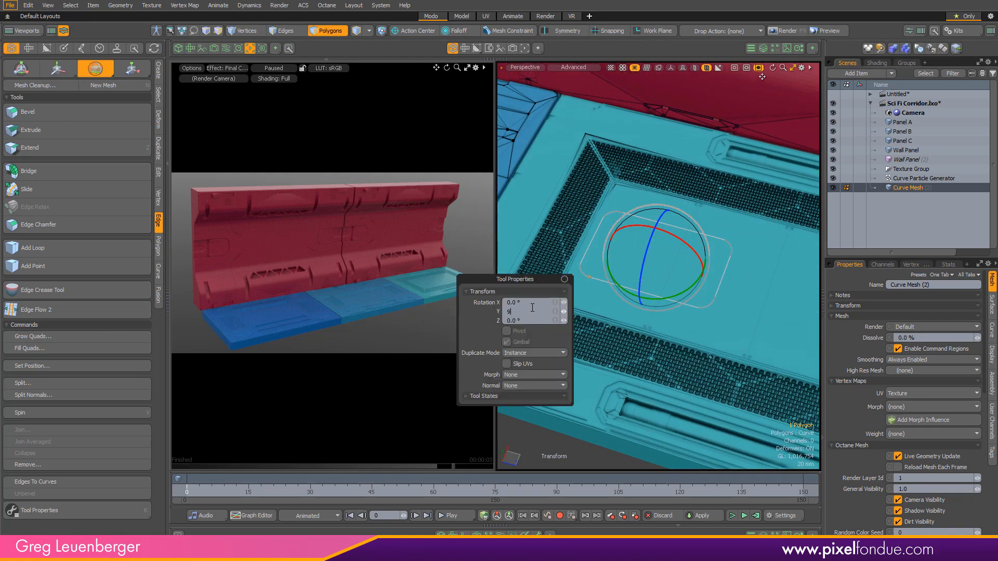
pyautogui.write('0')
pyautogui.press('Return')
pyautogui.press('q')
pyautogui.keyDown('alt'); pyautogui.moveTo(572, 247); pyautogui.dragTo(663, 351); pyautogui.keyUp('alt')
pyautogui.press('w')
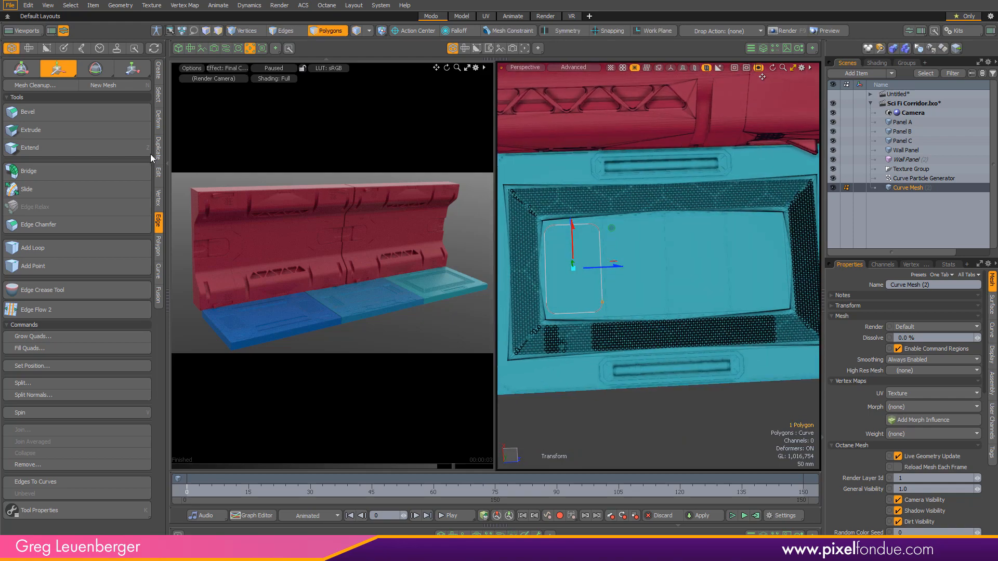
# - Clone the rounded curve along the teal panel with a Z offset of about 371 mm, keeping Between enabled
pyautogui.click(158, 147)
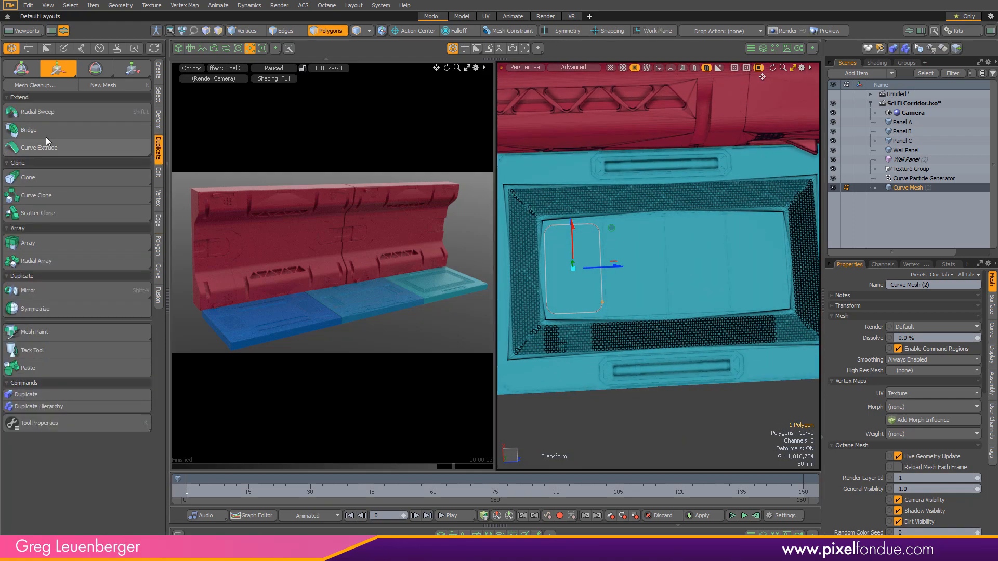
pyautogui.click(54, 178)
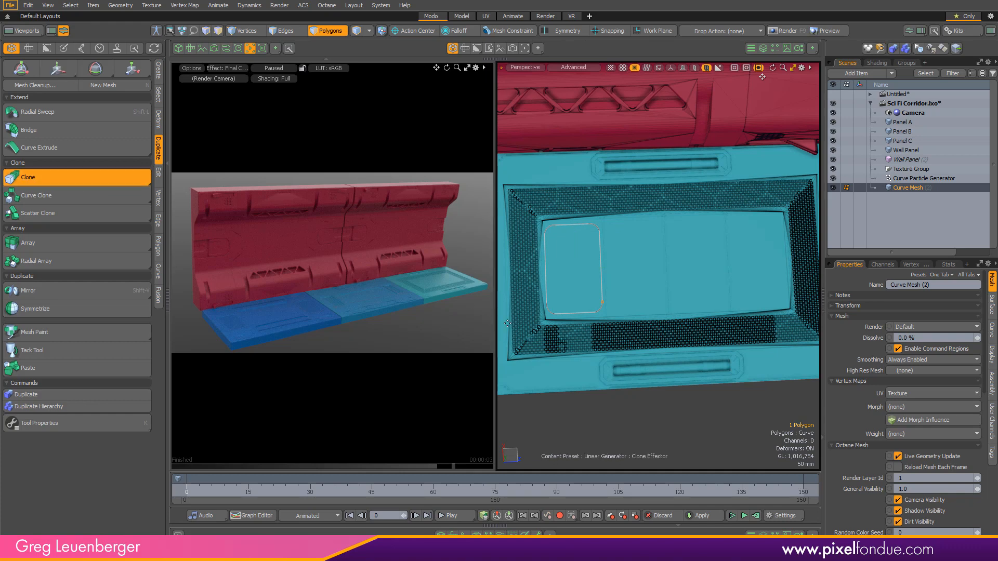
pyautogui.press('k')
pyautogui.moveTo(541, 188); pyautogui.dragTo(524, 179)
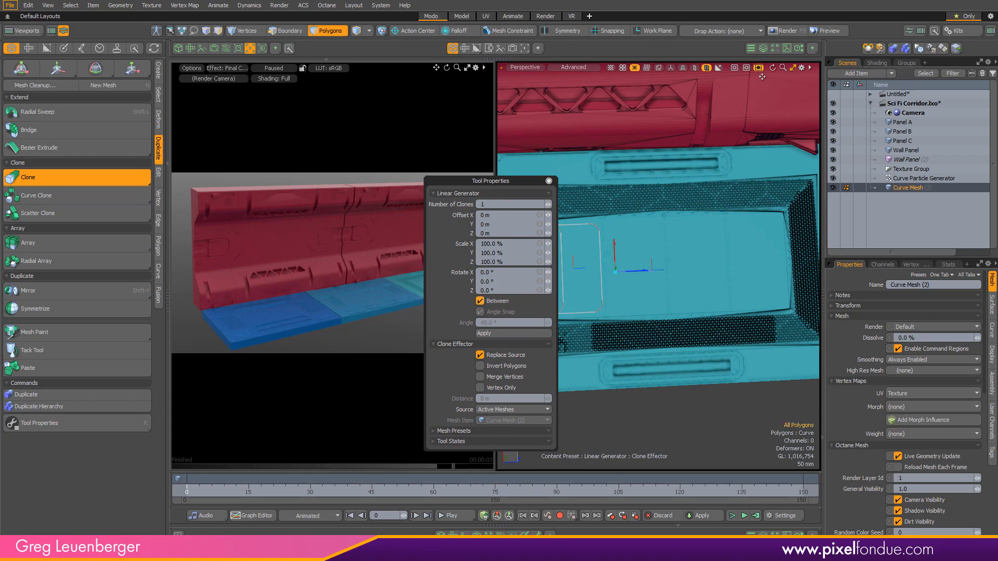
pyautogui.moveTo(643, 271); pyautogui.dragTo(863, 263)
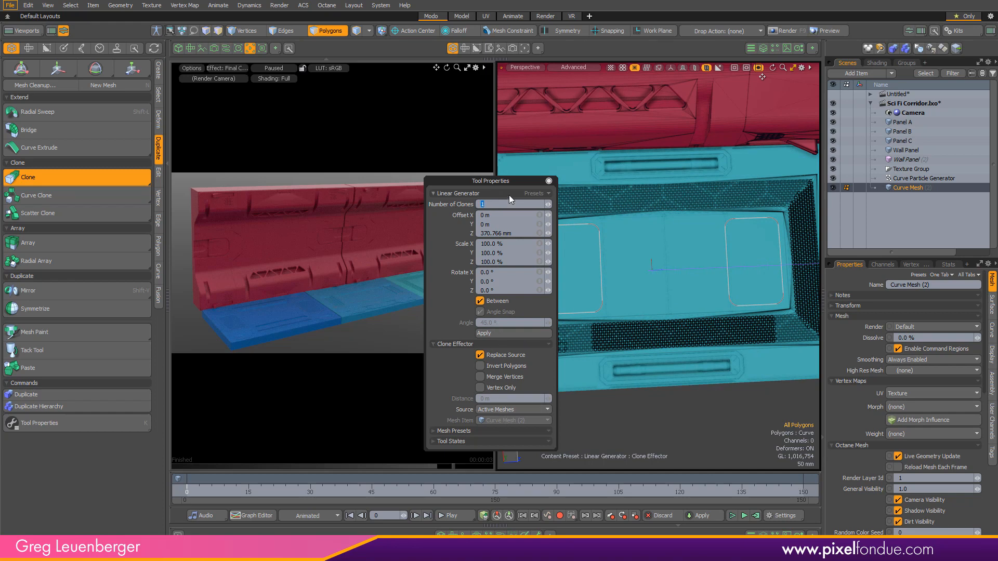
# - Set the number of clones to 4 so the rounded curves fill the teal panel's inner area, and finish the Clone tool
pyautogui.write('4')
pyautogui.press('Return')
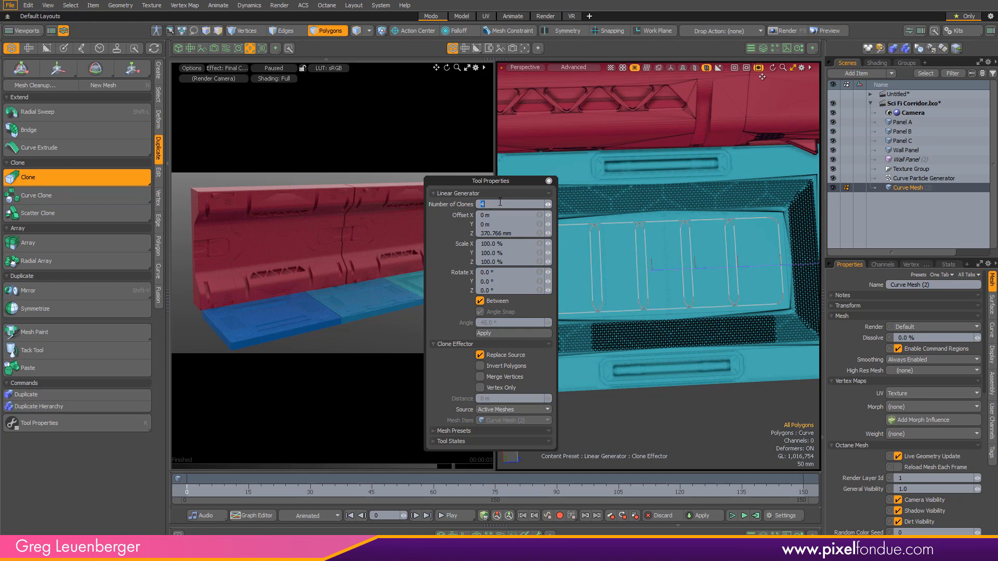
pyautogui.press('Return')
pyautogui.moveTo(691, 296)
pyautogui.keyDown('alt'); pyautogui.mouseDown()
pyautogui.moveTo(699, 304)
pyautogui.moveTo(681, 306)
pyautogui.moveTo(715, 306)
pyautogui.moveTo(818, 262)
pyautogui.mouseUp(); pyautogui.keyUp('alt')
pyautogui.keyDown('ctrl'); pyautogui.keyDown('alt'); pyautogui.moveTo(749, 260); pyautogui.dragTo(671, 283); pyautogui.keyUp('alt'); pyautogui.keyUp('ctrl')
pyautogui.press('space')
# - Add draw options to the curve mesh, using the Wireframe draw style and a User wireframe color of pink (1.0, 0.0, 0.74)
pyautogui.moveTo(671, 338)
pyautogui.keyDown('alt'); pyautogui.keyDown('shift'); pyautogui.mouseDown()
pyautogui.moveTo(708, 379)
pyautogui.moveTo(733, 338)
pyautogui.mouseUp(); pyautogui.keyUp('shift'); pyautogui.keyUp('alt')
pyautogui.moveTo(733, 338)
pyautogui.keyDown('ctrl'); pyautogui.keyDown('alt'); pyautogui.mouseDown()
pyautogui.moveTo(743, 341)
pyautogui.moveTo(720, 328)
pyautogui.mouseUp(); pyautogui.keyUp('alt'); pyautogui.keyUp('ctrl')
pyautogui.click(992, 357)
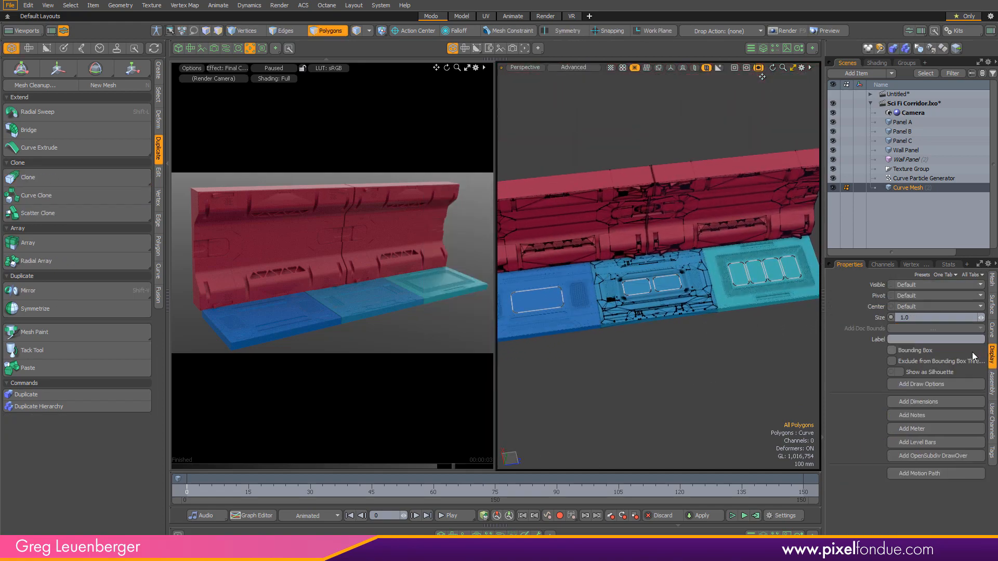
pyautogui.click(919, 384)
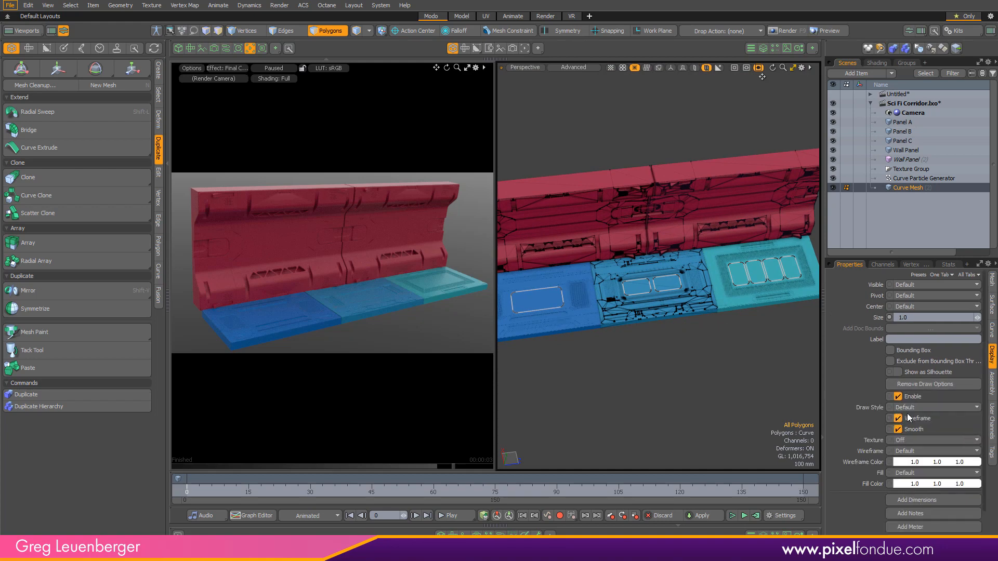
pyautogui.click(913, 406)
pyautogui.click(913, 414)
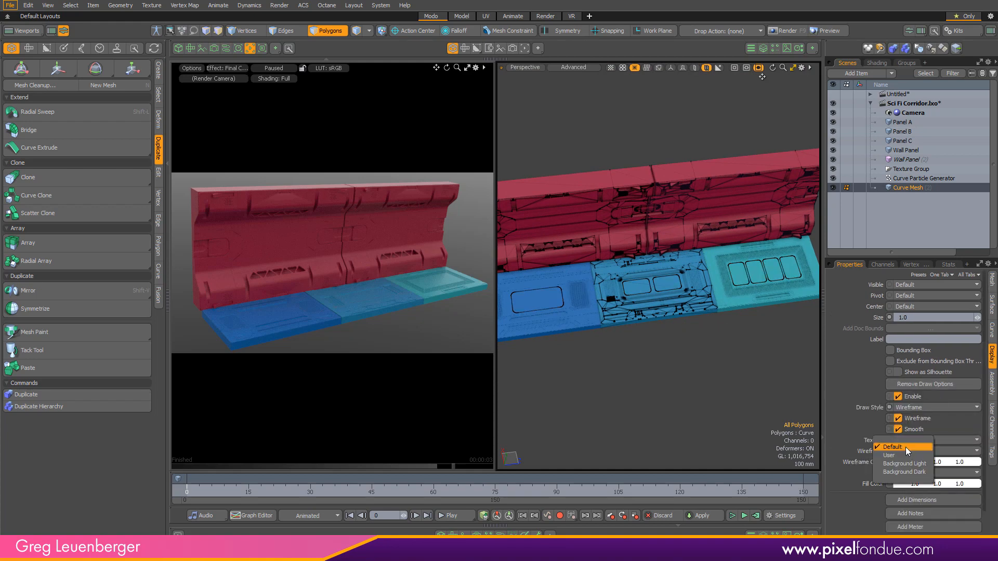
pyautogui.click(896, 463)
pyautogui.click(700, 434)
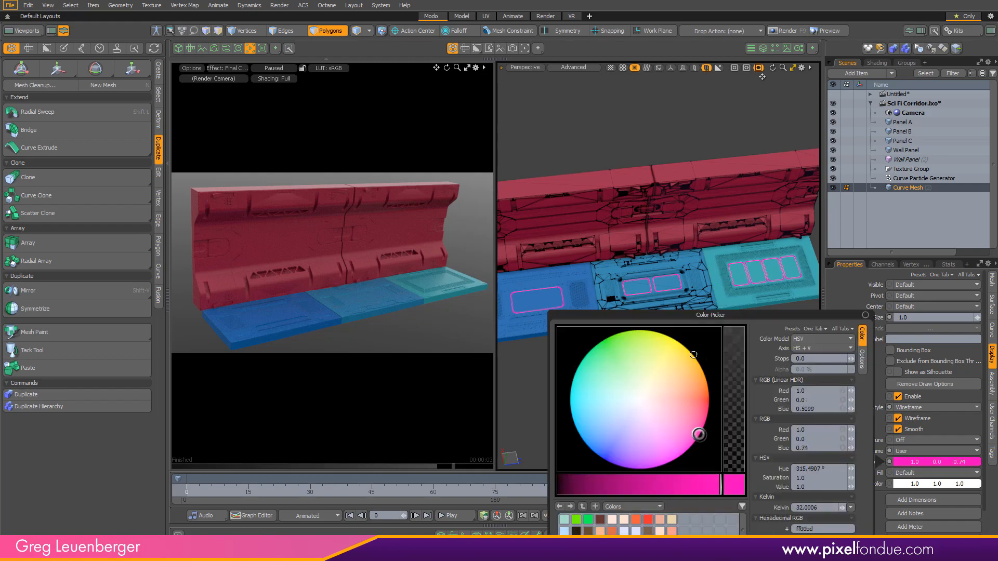
# - Select all vertices of the floor panel curves and examine their rounded corners up close on the teal panel
pyautogui.scroll(-5, 594, 375)
pyautogui.moveTo(597, 374)
pyautogui.keyDown('alt'); pyautogui.mouseDown()
pyautogui.moveTo(659, 345)
pyautogui.moveTo(633, 330)
pyautogui.moveTo(561, 324)
pyautogui.moveTo(706, 333)
pyautogui.moveTo(651, 358)
pyautogui.moveTo(718, 360)
pyautogui.mouseUp(); pyautogui.keyUp('alt')
pyautogui.scroll(5, 633, 330)
pyautogui.scroll(-3, 709, 343)
pyautogui.keyDown('ctrl'); pyautogui.keyDown('alt'); pyautogui.moveTo(667, 333); pyautogui.dragTo(618, 343); pyautogui.keyUp('alt'); pyautogui.keyUp('ctrl')
pyautogui.press('1')
pyautogui.moveTo(517, 363); pyautogui.dragTo(857, 228, button='right')
pyautogui.keyDown('ctrl'); pyautogui.keyDown('alt'); pyautogui.moveTo(711, 329); pyautogui.dragTo(690, 331); pyautogui.keyUp('alt'); pyautogui.keyUp('ctrl')
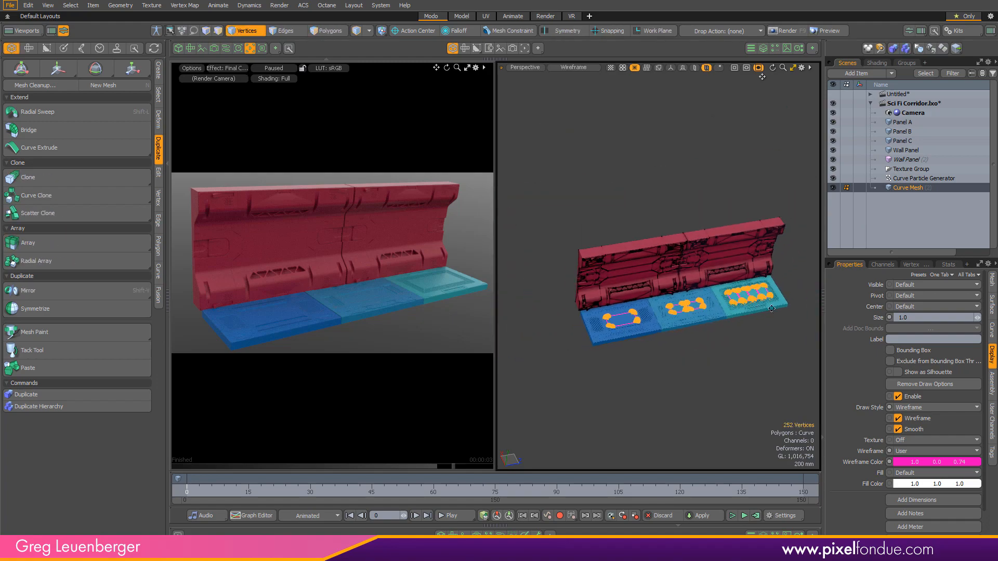
pyautogui.keyDown('alt'); pyautogui.keyDown('shift'); pyautogui.moveTo(806, 296); pyautogui.dragTo(742, 307); pyautogui.keyUp('shift'); pyautogui.keyUp('alt')
pyautogui.keyDown('ctrl'); pyautogui.keyDown('alt'); pyautogui.moveTo(742, 307); pyautogui.dragTo(866, 315); pyautogui.keyUp('alt'); pyautogui.keyUp('ctrl')
pyautogui.keyDown('alt'); pyautogui.moveTo(651, 328); pyautogui.dragTo(721, 362); pyautogui.keyUp('alt')
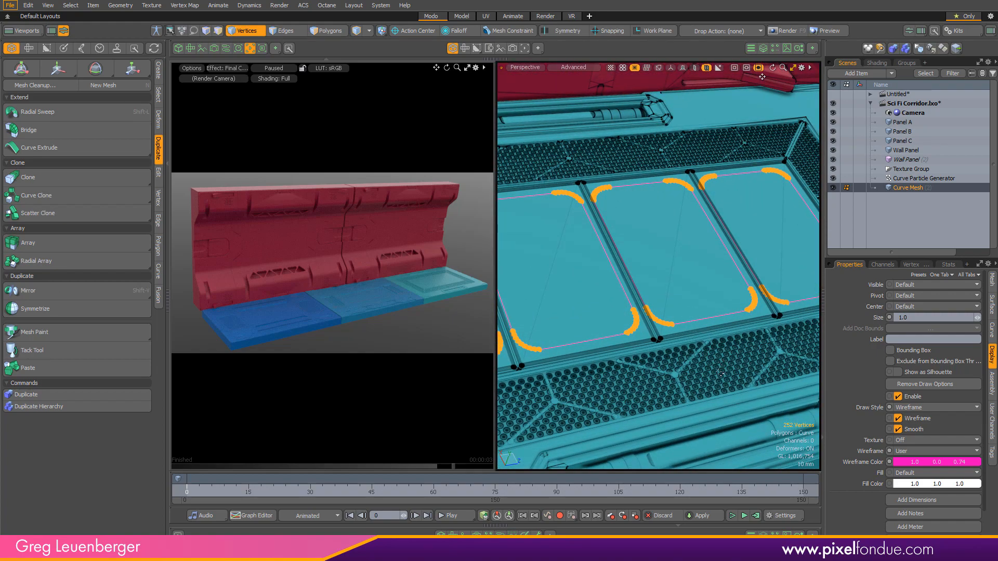
pyautogui.keyDown('ctrl'); pyautogui.keyDown('alt'); pyautogui.moveTo(725, 177); pyautogui.dragTo(708, 306); pyautogui.keyUp('alt'); pyautogui.keyUp('ctrl')
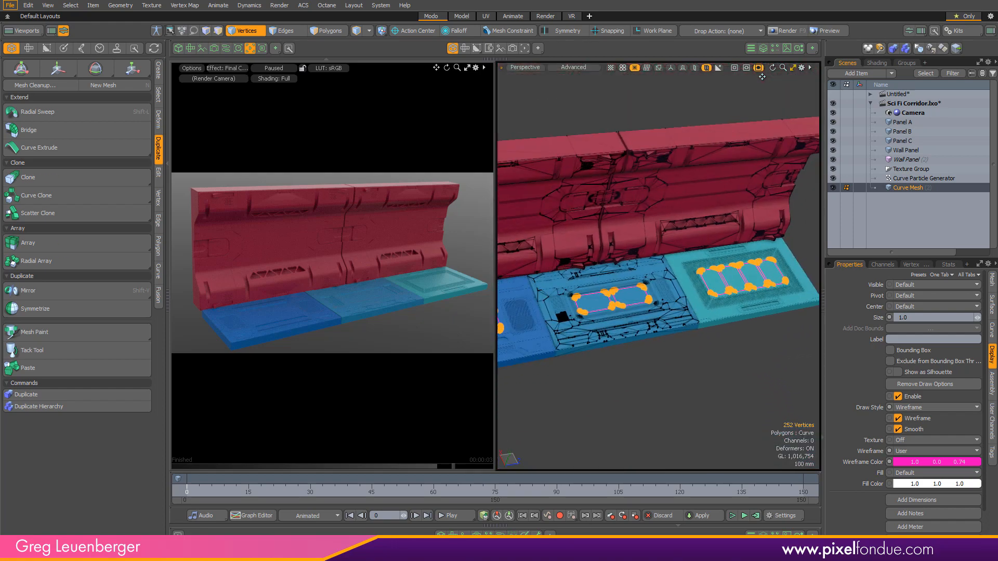
# - Open the schematic and add the curve mesh to an empty area of the workspace
pyautogui.press('F5')
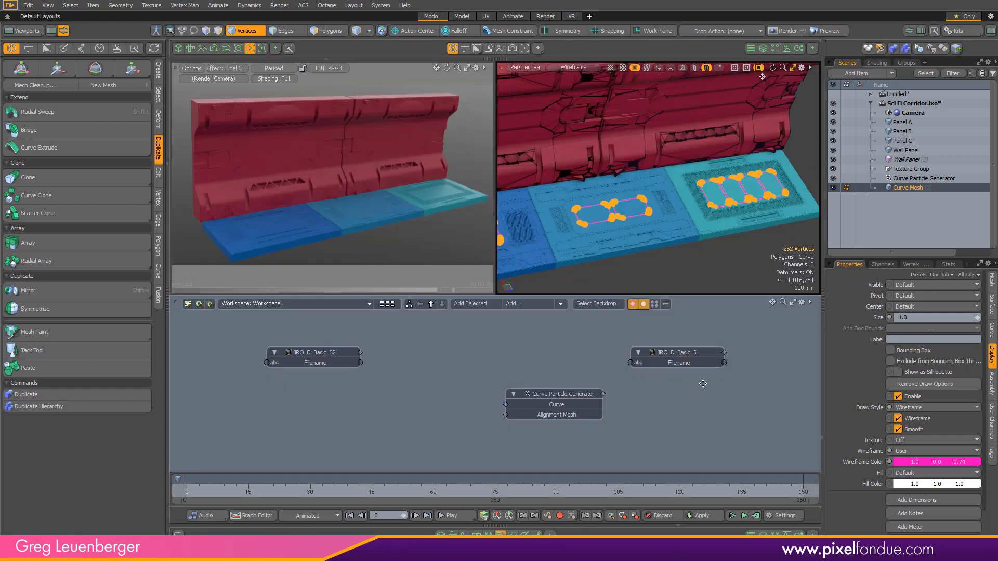
pyautogui.moveTo(703, 384); pyautogui.dragTo(541, 452, button='middle')
pyautogui.moveTo(903, 188); pyautogui.dragTo(442, 379)
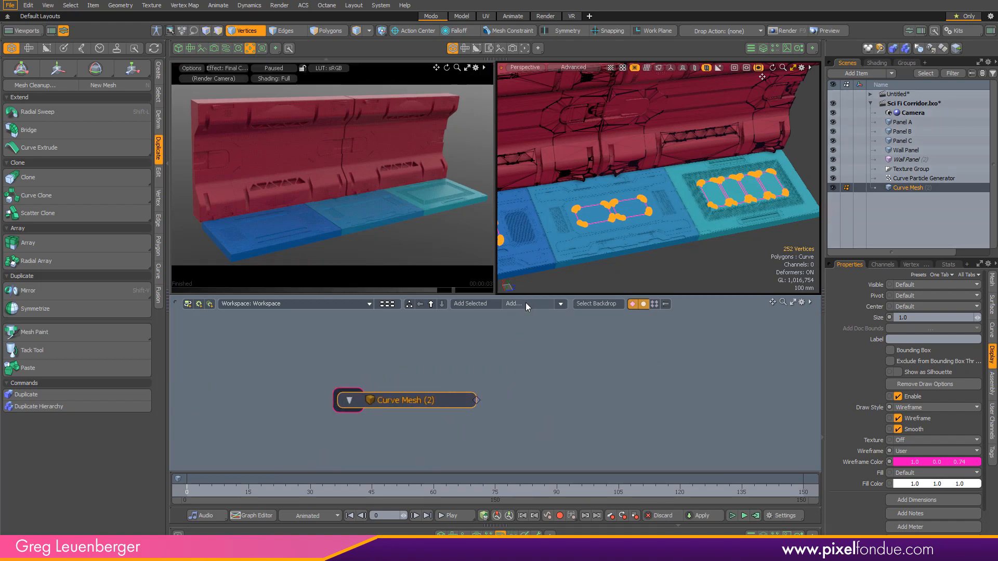
# - Add a Curve Particle Generator to the schematic and link the curve mesh to its Curve input
pyautogui.click(526, 303)
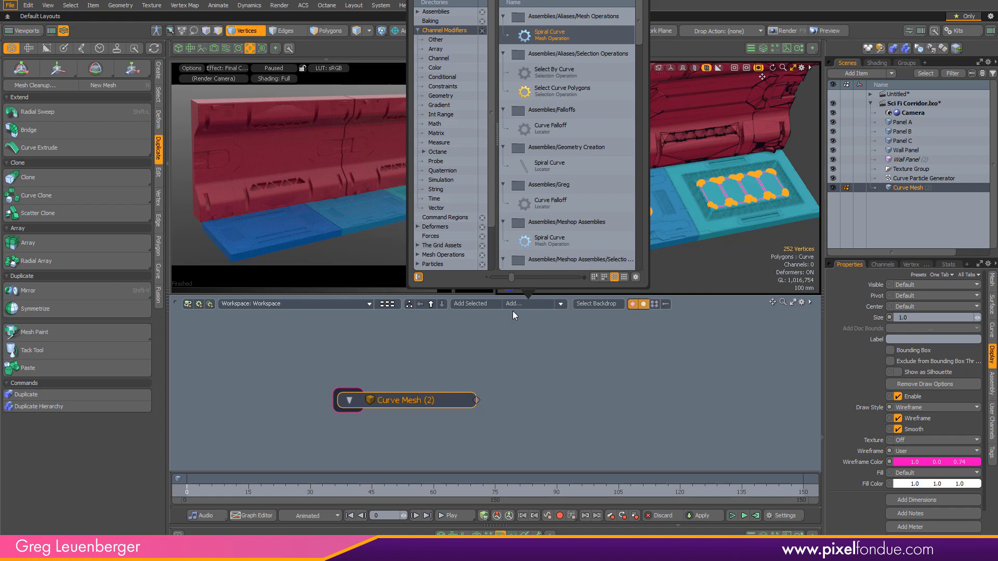
pyautogui.moveTo(641, 31); pyautogui.dragTo(638, 72)
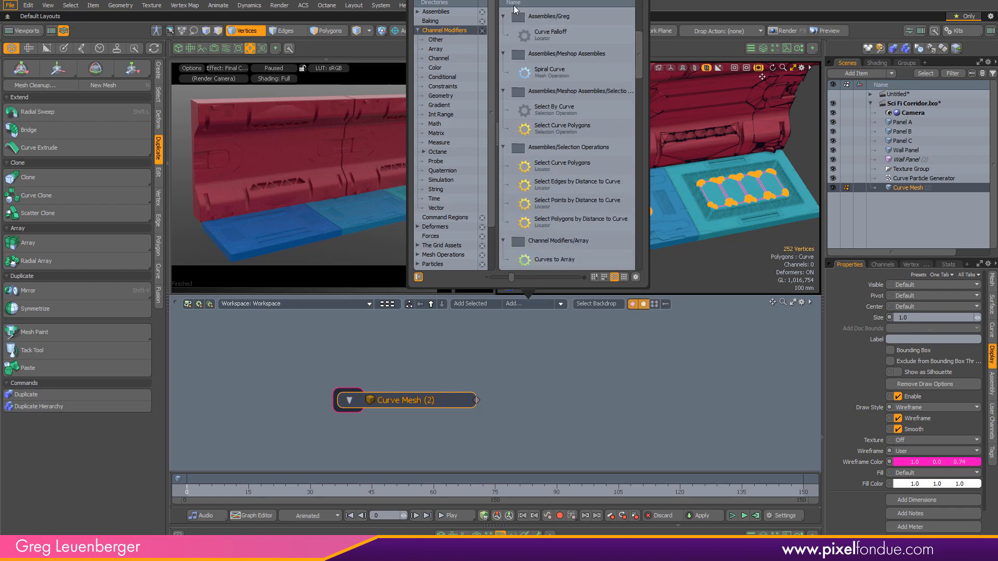
pyautogui.press('2')
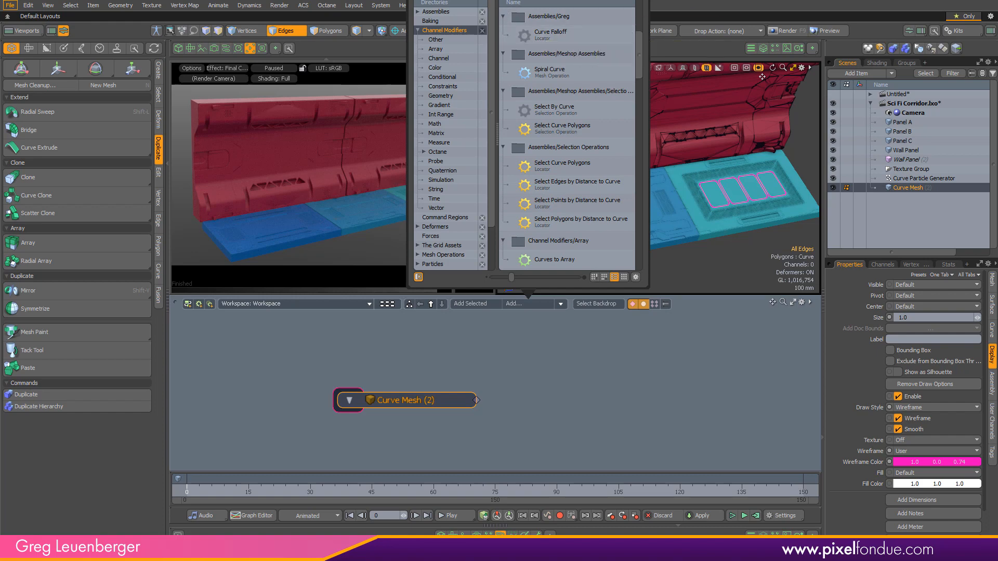
pyautogui.write('p')
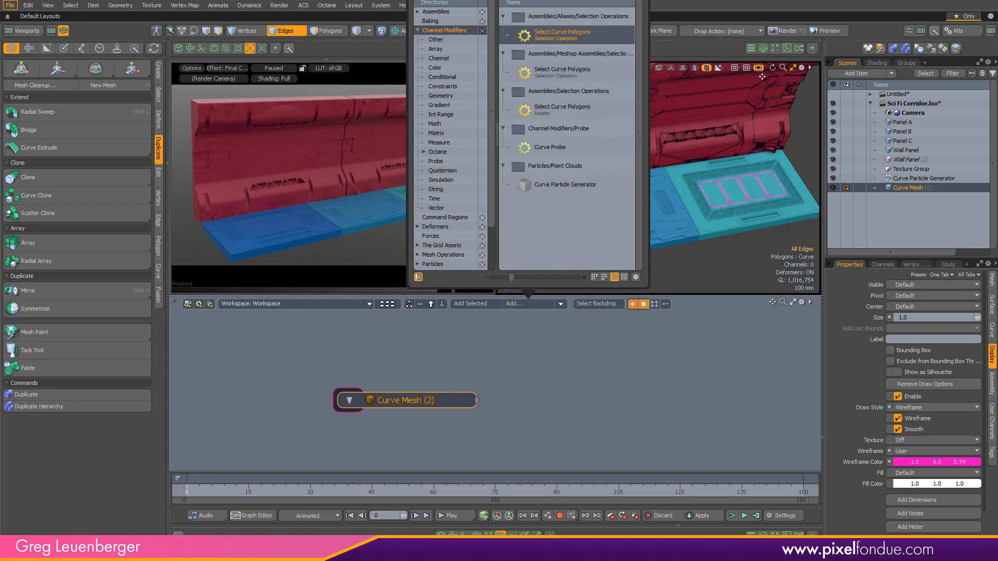
pyautogui.doubleClick(565, 185)
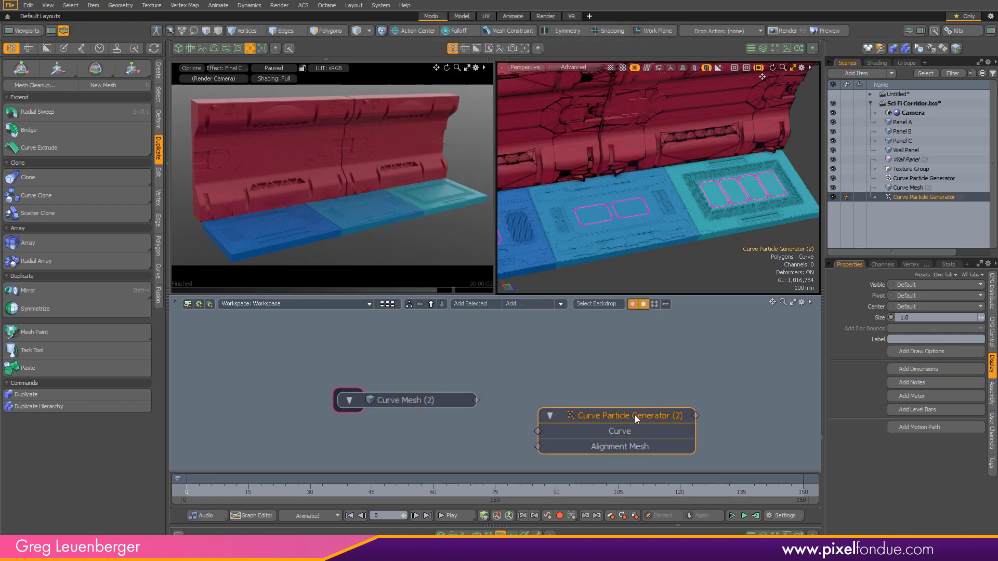
pyautogui.moveTo(635, 416); pyautogui.dragTo(632, 386)
pyautogui.moveTo(551, 405); pyautogui.dragTo(550, 402)
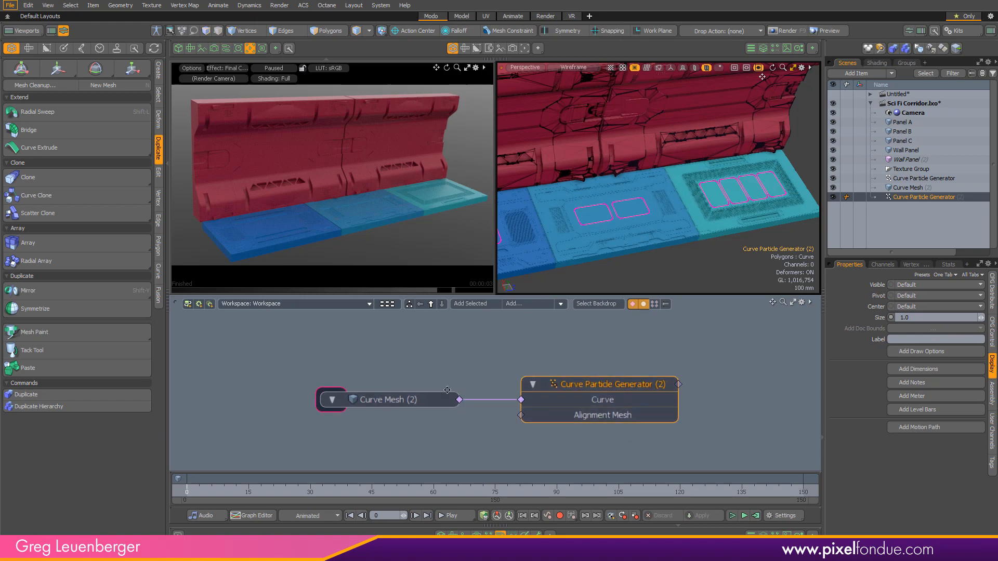
# - Expand the Panel C material in the shader tree and browse the presets to the Images/Brushes/Bump-Displacement folder
pyautogui.click(876, 64)
pyautogui.click(851, 133)
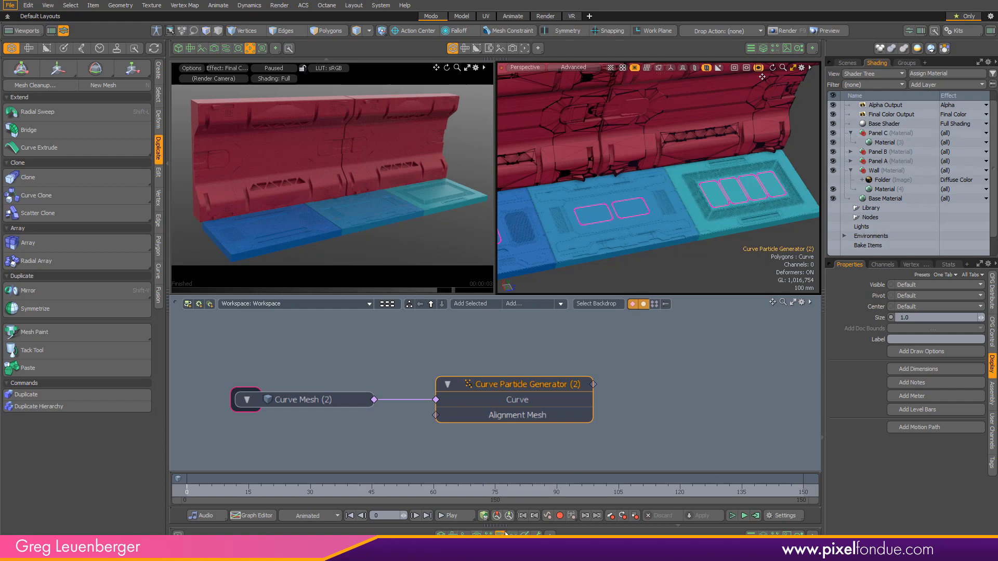
pyautogui.press('F6')
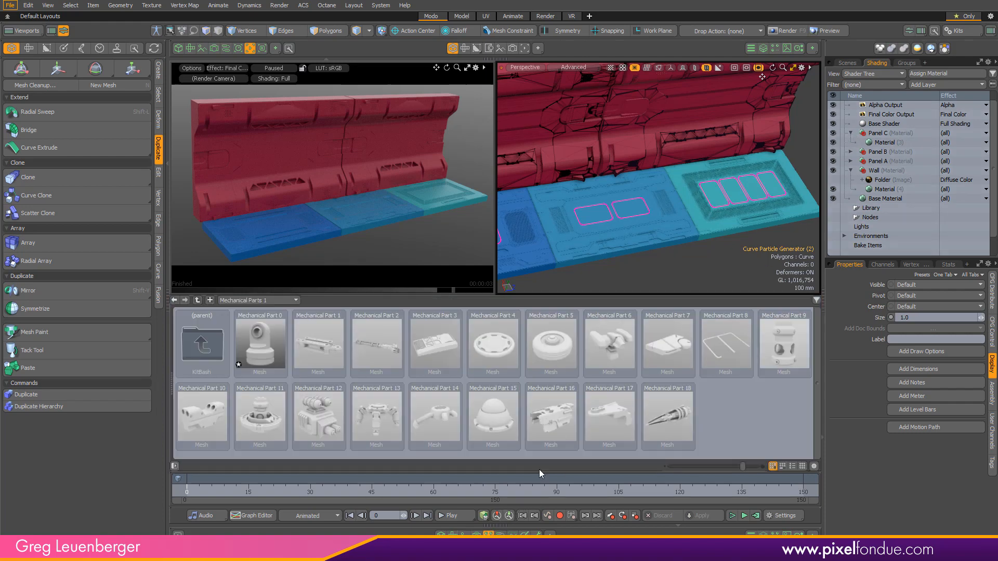
pyautogui.click(270, 300)
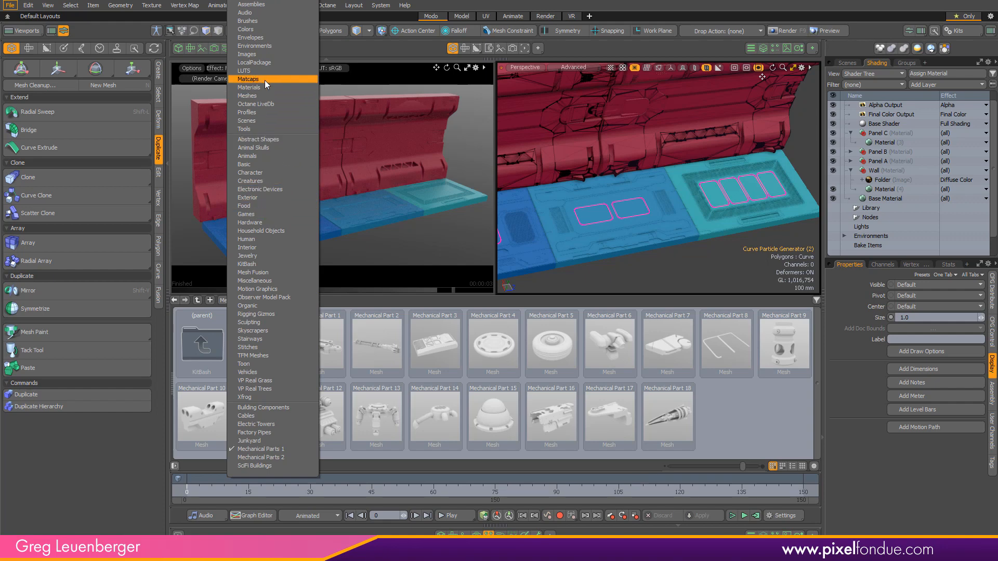
pyautogui.click(268, 55)
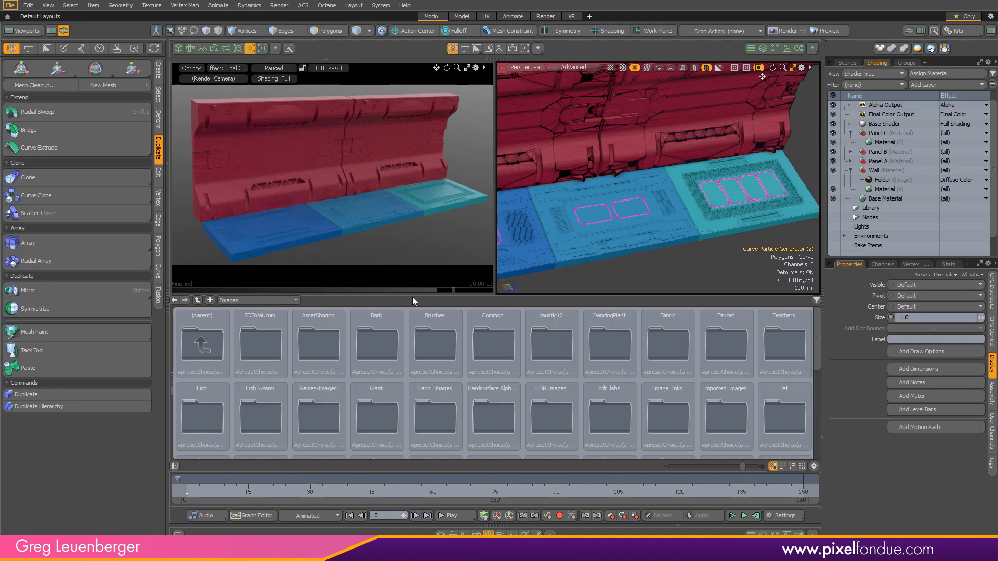
pyautogui.doubleClick(428, 348)
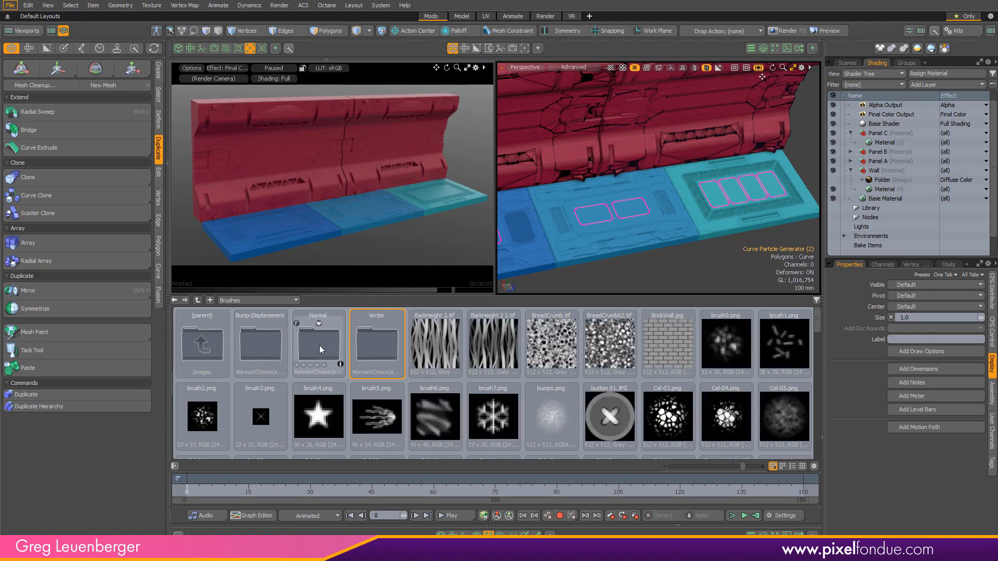
pyautogui.doubleClick(266, 346)
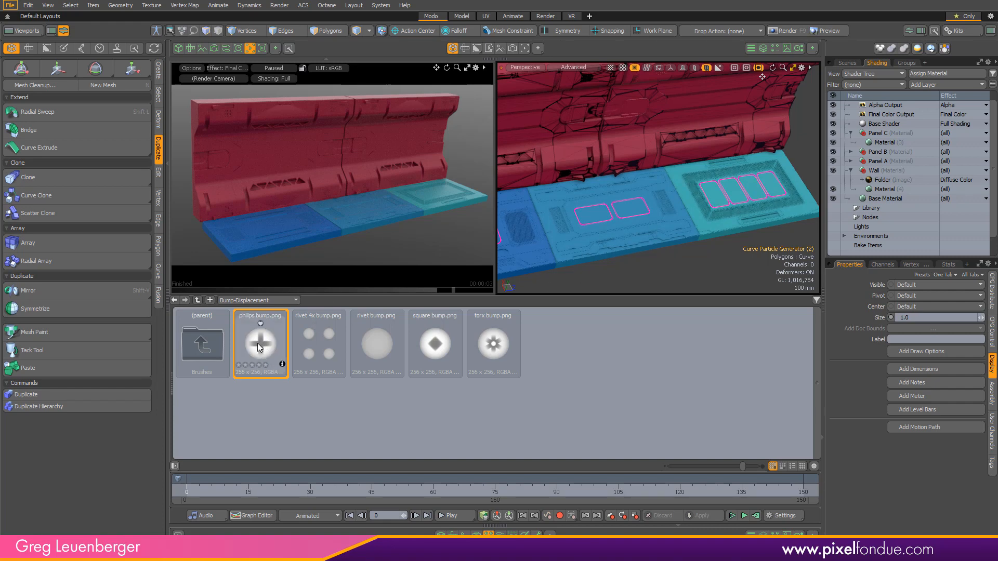
# - Add the philips bump.png image to the Panel C material and disable its GL Display
pyautogui.moveTo(257, 344); pyautogui.dragTo(914, 142)
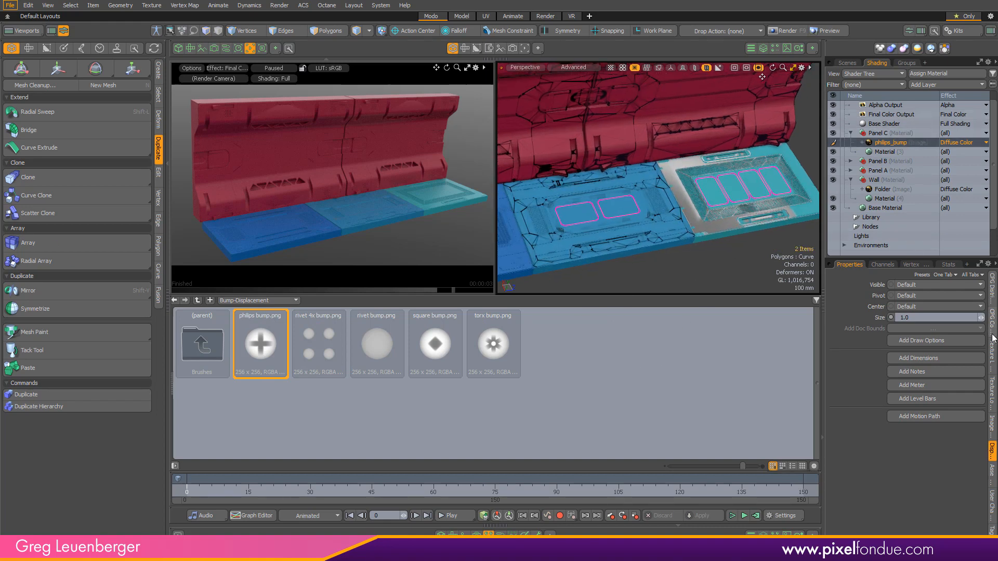
pyautogui.click(992, 289)
pyautogui.click(891, 142)
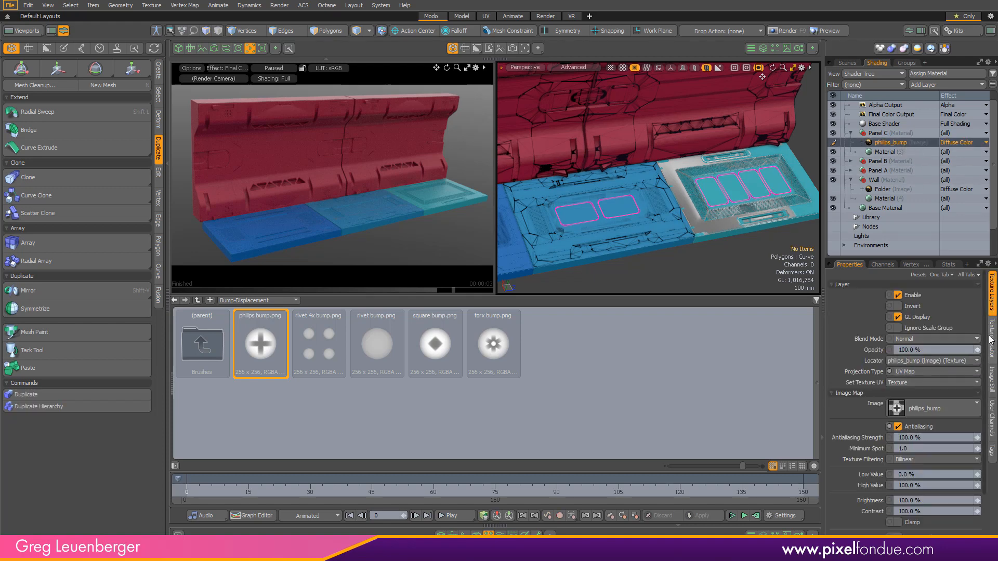
pyautogui.click(922, 318)
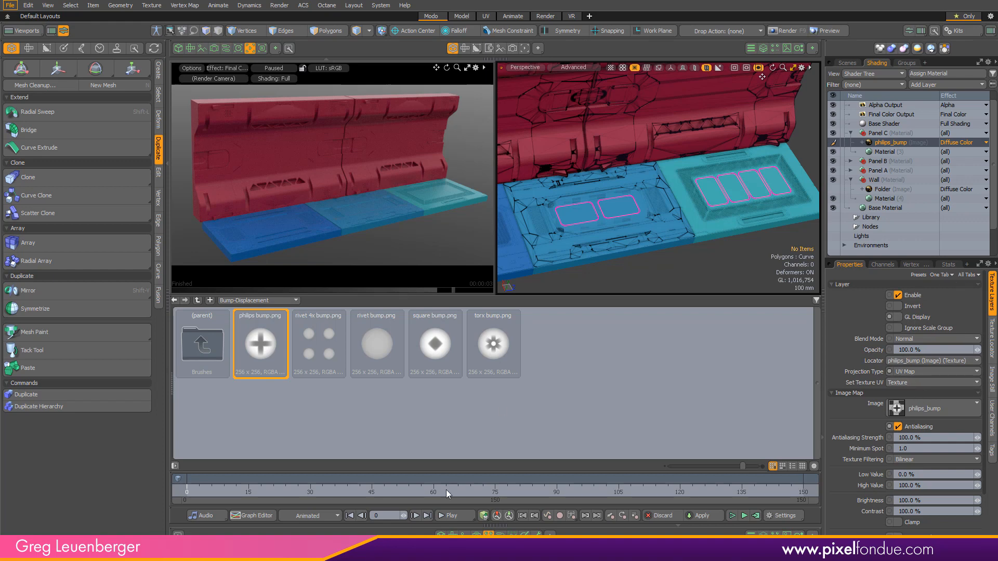
# - Set the philips_bump texture locator's particle source to Curve Particle Generator (2) and frame the teal panel in the render preview
pyautogui.click(500, 535)
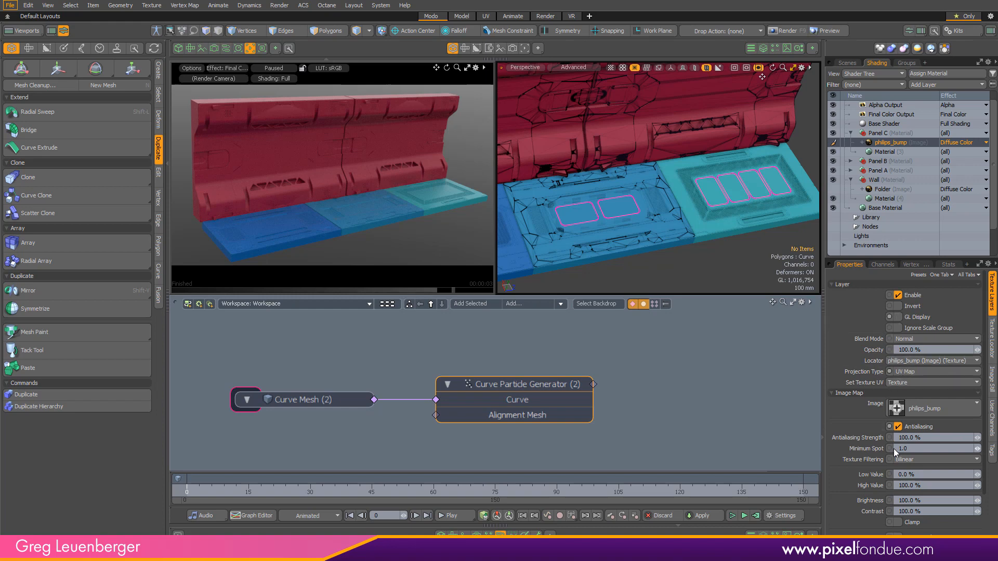
pyautogui.click(991, 346)
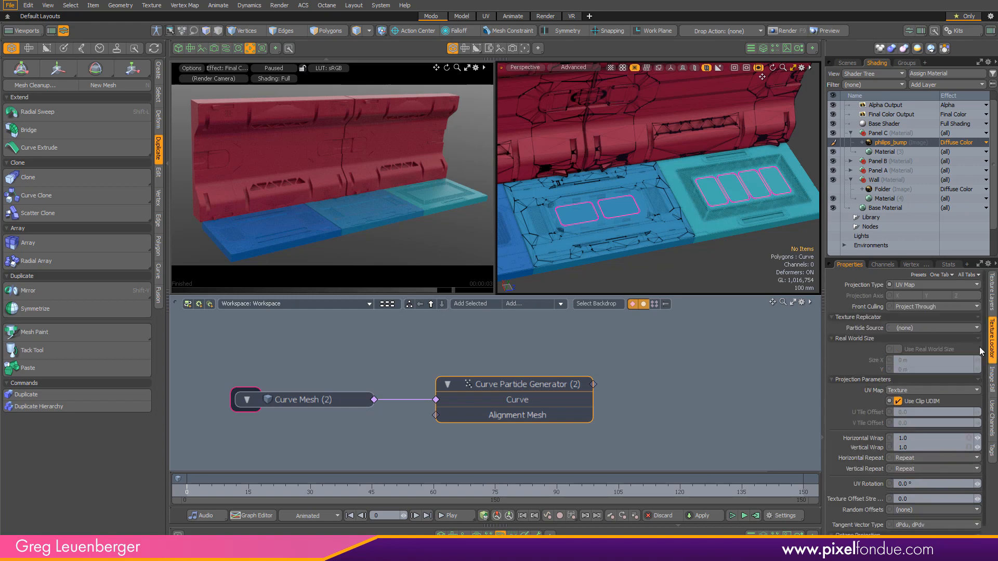
pyautogui.click(920, 327)
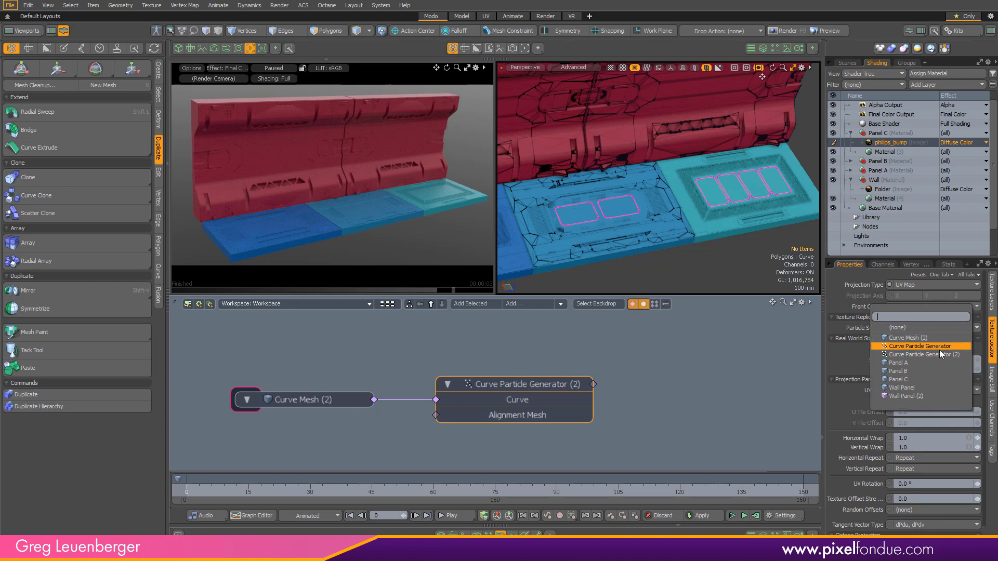
pyautogui.click(925, 354)
pyautogui.keyDown('alt'); pyautogui.moveTo(704, 395); pyautogui.dragTo(724, 391); pyautogui.keyUp('alt')
pyautogui.scroll(-1, 724, 391)
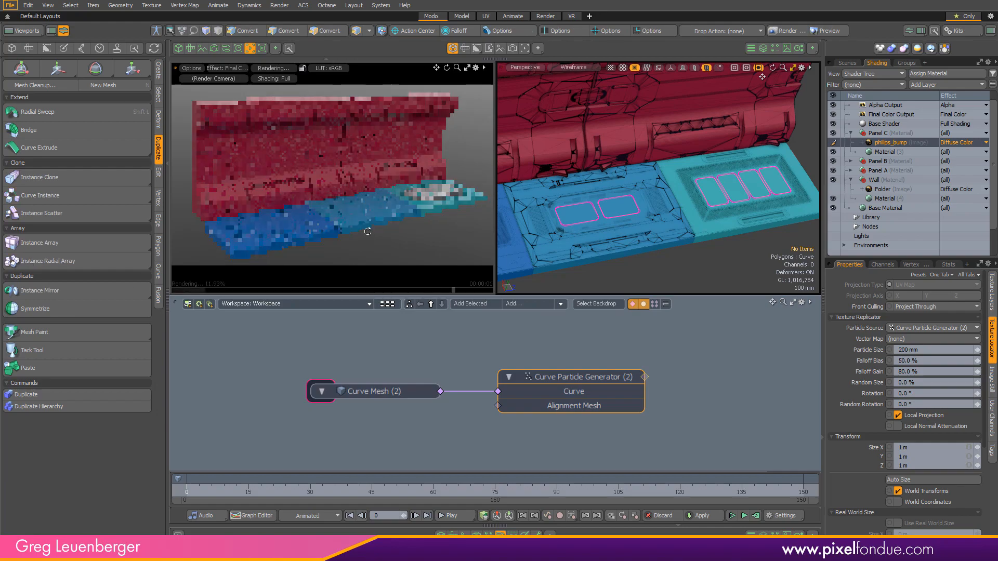
pyautogui.keyDown('ctrl'); pyautogui.keyDown('alt'); pyautogui.moveTo(441, 219); pyautogui.dragTo(474, 209); pyautogui.keyUp('alt'); pyautogui.keyUp('ctrl')
pyautogui.keyDown('alt'); pyautogui.keyDown('shift'); pyautogui.moveTo(474, 209); pyautogui.dragTo(444, 188); pyautogui.keyUp('shift'); pyautogui.keyUp('alt')
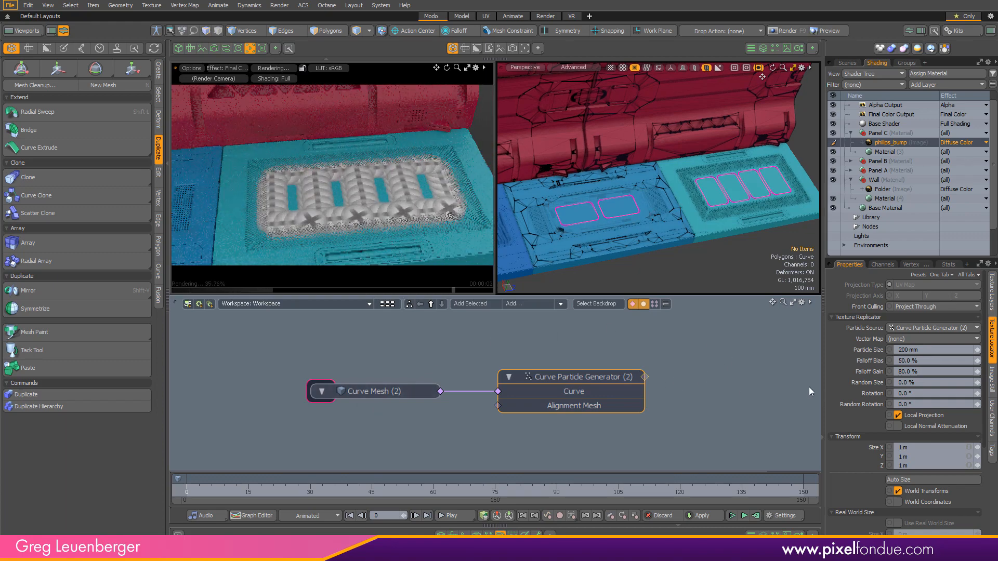
# - Expand the schematic from Curve Particle Generator (2) to show the connected philips_bump texture locator, texture layer and image nodes, and space them apart
pyautogui.keyDown('alt'); pyautogui.moveTo(622, 374); pyautogui.dragTo(551, 389); pyautogui.keyUp('alt')
pyautogui.doubleClick(573, 392)
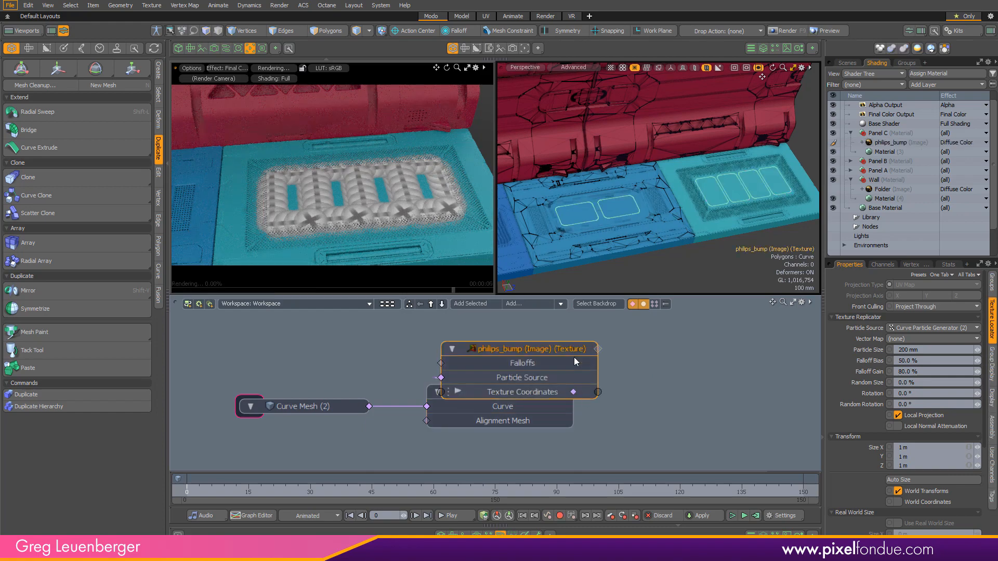
pyautogui.moveTo(577, 353); pyautogui.dragTo(667, 373)
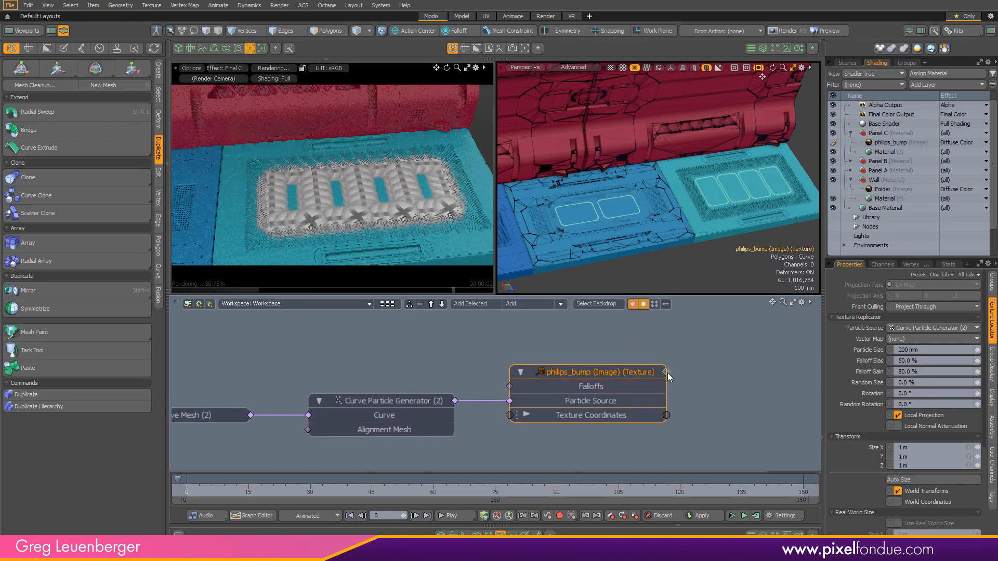
pyautogui.doubleClick(668, 372)
pyautogui.moveTo(604, 319); pyautogui.dragTo(750, 349)
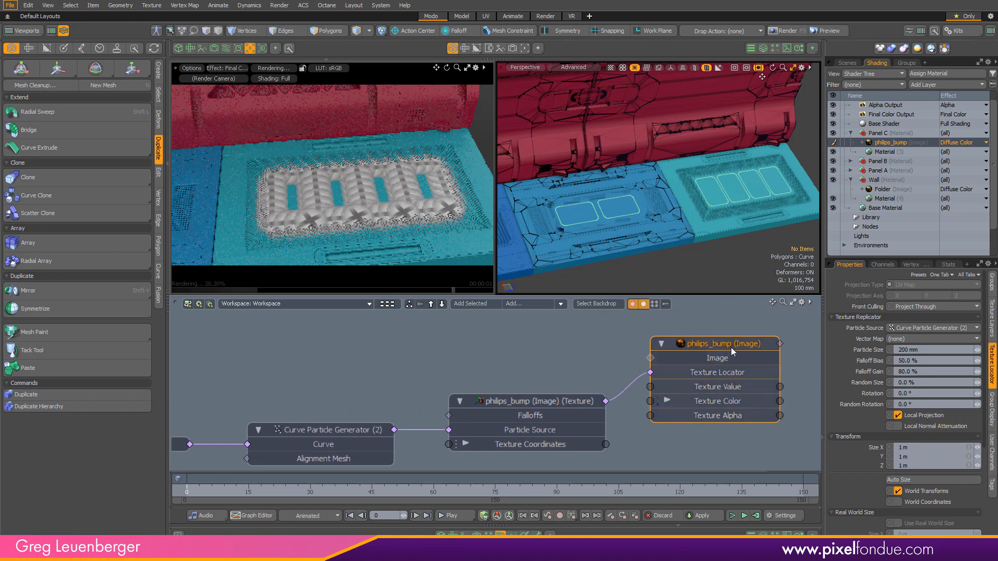
pyautogui.doubleClick(650, 357)
pyautogui.moveTo(579, 342); pyautogui.dragTo(506, 342)
pyautogui.moveTo(574, 382); pyautogui.dragTo(502, 426)
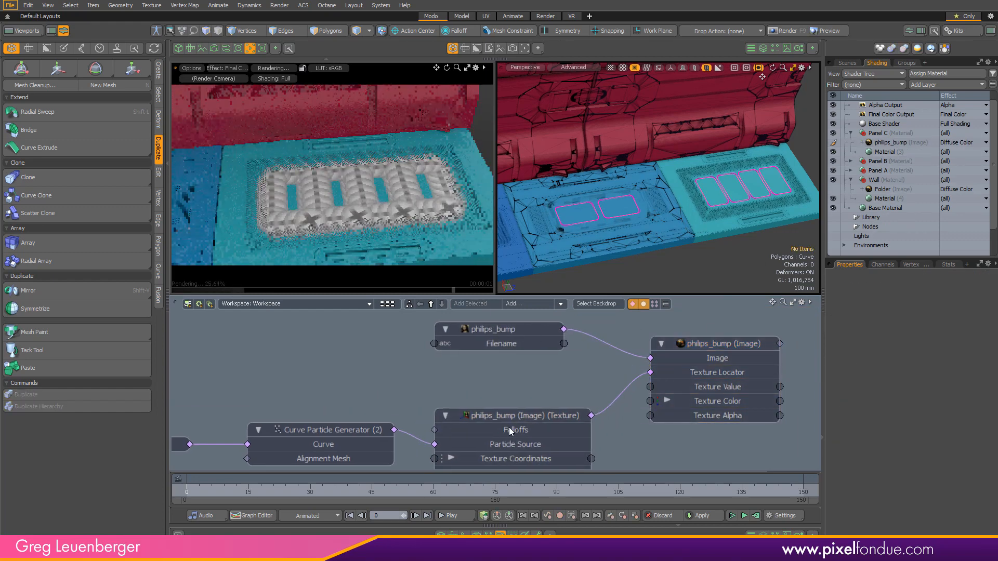
# - Expand the philips_bump image layer under Panel C in the shader tree and open its texture locator's properties
pyautogui.click(493, 329)
pyautogui.click(861, 142)
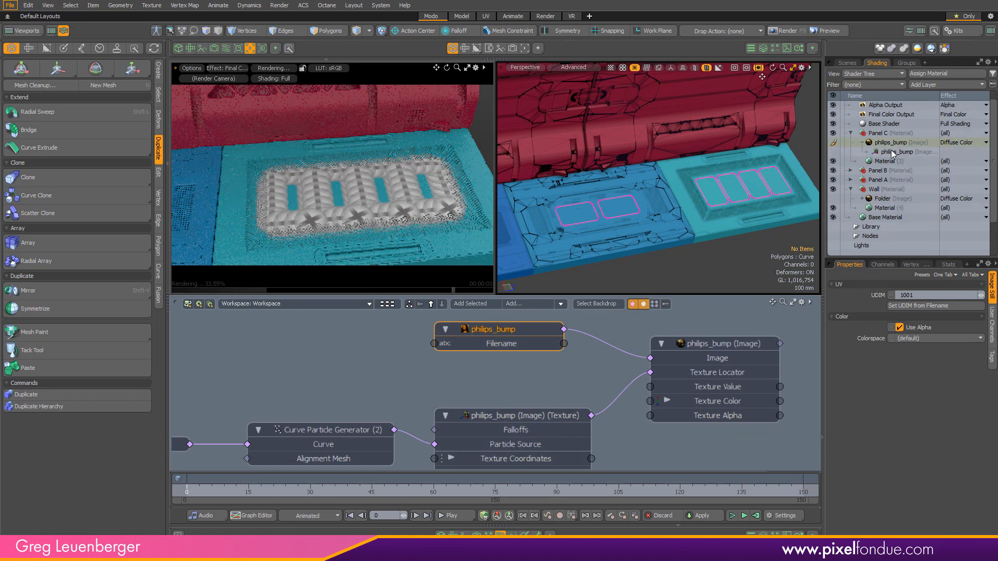
pyautogui.click(891, 151)
pyautogui.keyDown('alt'); pyautogui.moveTo(678, 361); pyautogui.dragTo(762, 337); pyautogui.keyUp('alt')
pyautogui.scroll(-1, 762, 338)
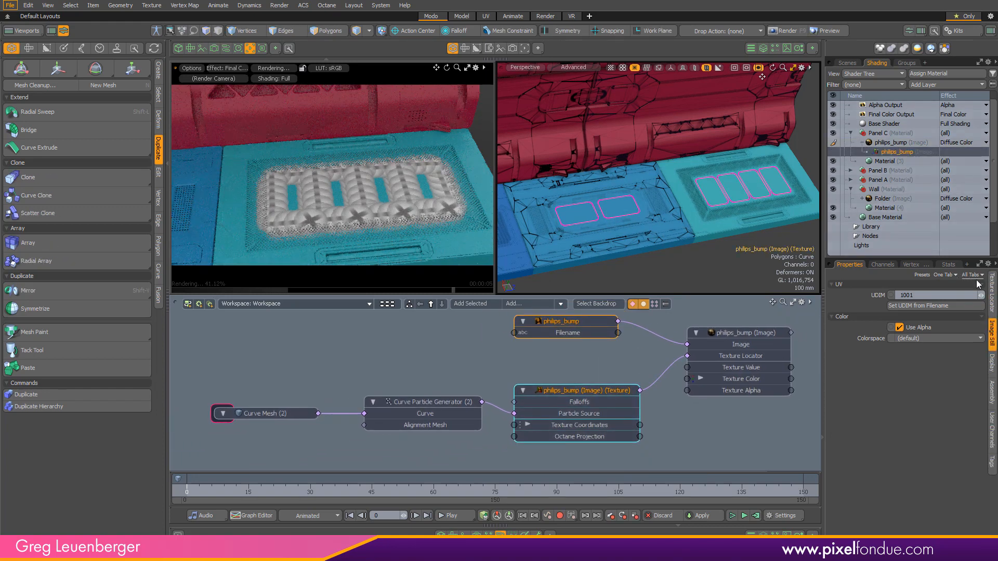
pyautogui.click(991, 293)
# - Try philips_bump texture locator particle sizes of 10 mm and 40 mm, settling on 30 mm
pyautogui.click(948, 349)
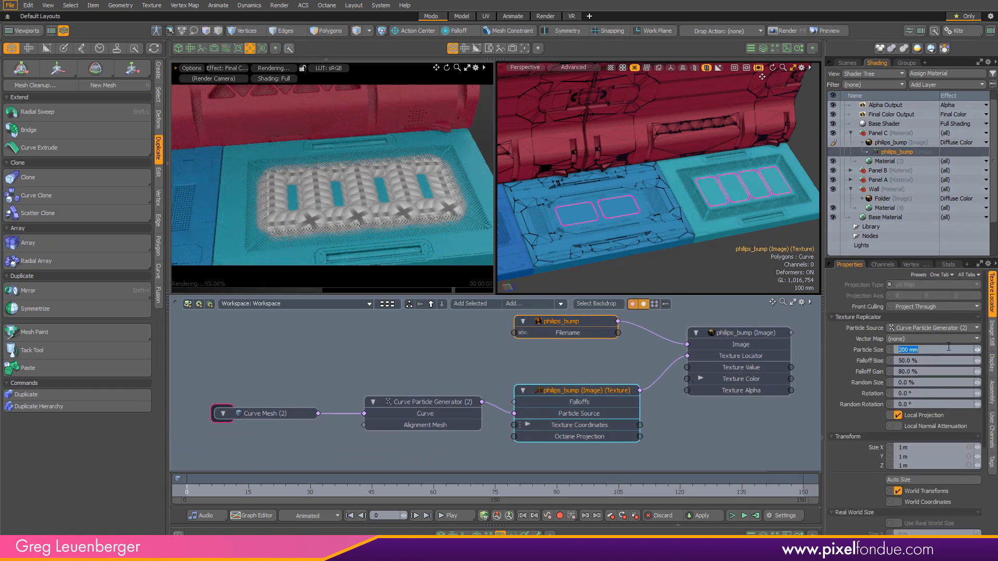
pyautogui.write('.01')
pyautogui.press('Return')
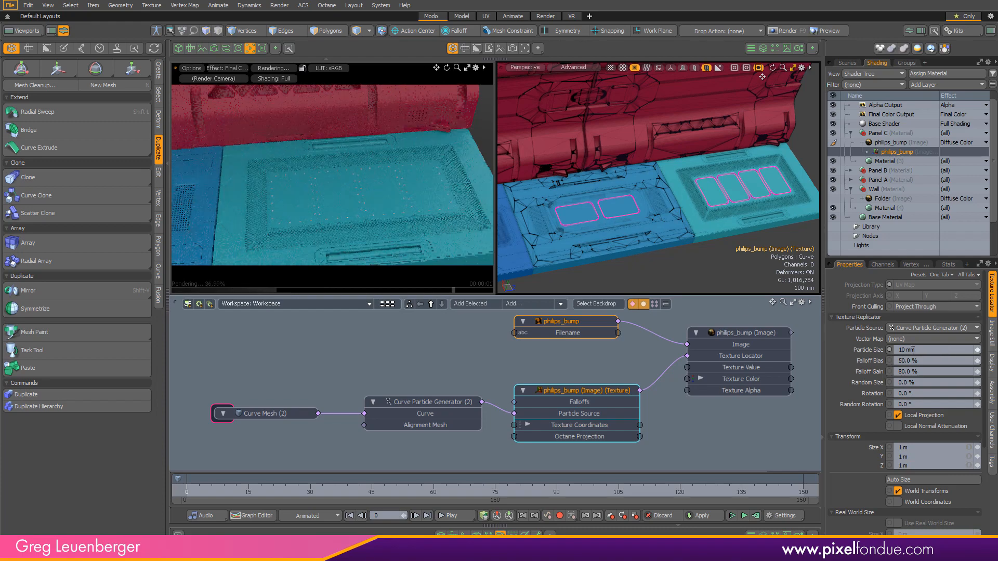
pyautogui.write('.04')
pyautogui.press('Return')
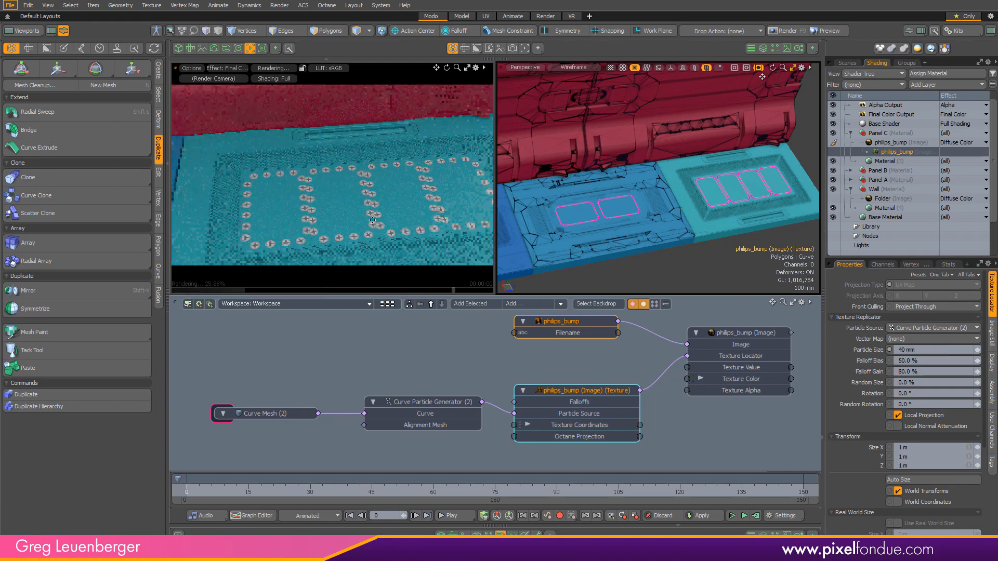
pyautogui.click(926, 349)
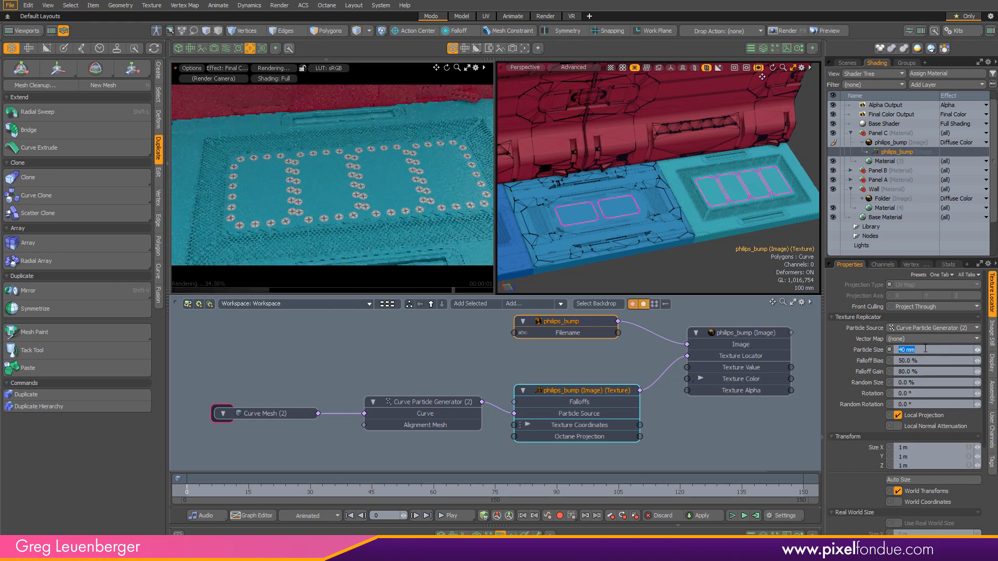
pyautogui.write('.03')
pyautogui.press('Return')
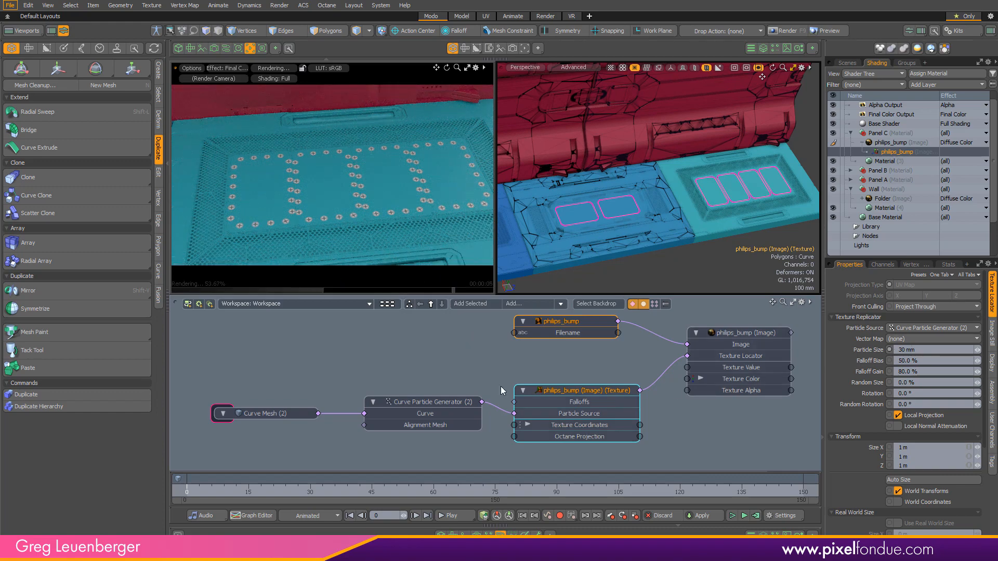
# - Set the Point Count of Curve Particle Generator (2) to 16
pyautogui.click(430, 403)
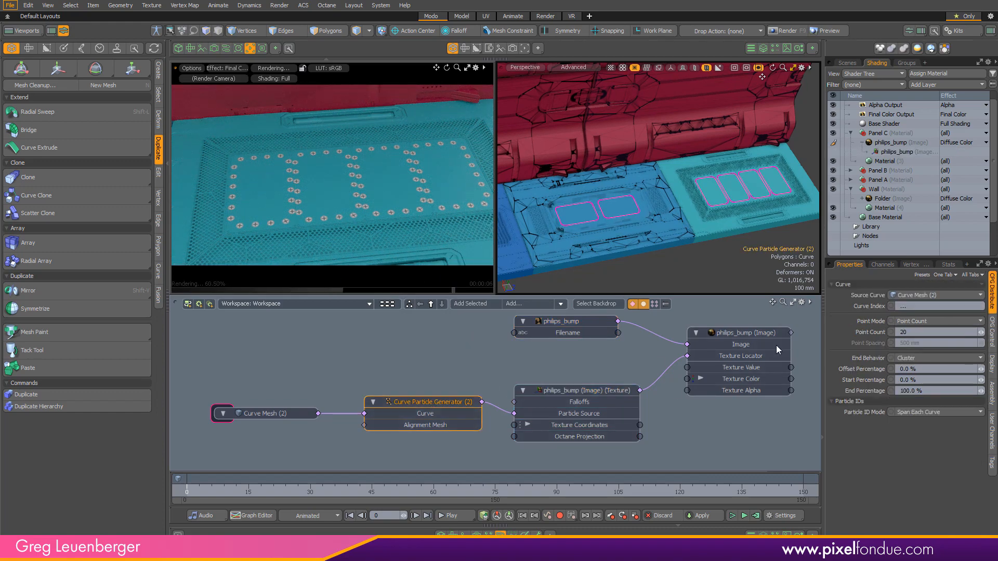
pyautogui.click(923, 331)
pyautogui.write('16')
pyautogui.press('Return')
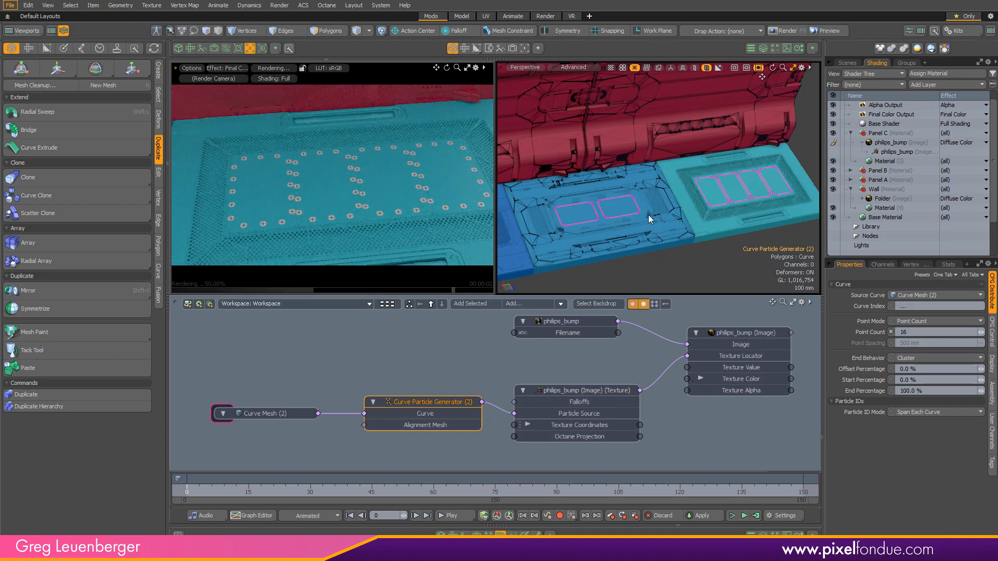
pyautogui.keyDown('ctrl'); pyautogui.keyDown('alt'); pyautogui.moveTo(753, 193); pyautogui.dragTo(648, 220); pyautogui.keyUp('alt'); pyautogui.keyUp('ctrl')
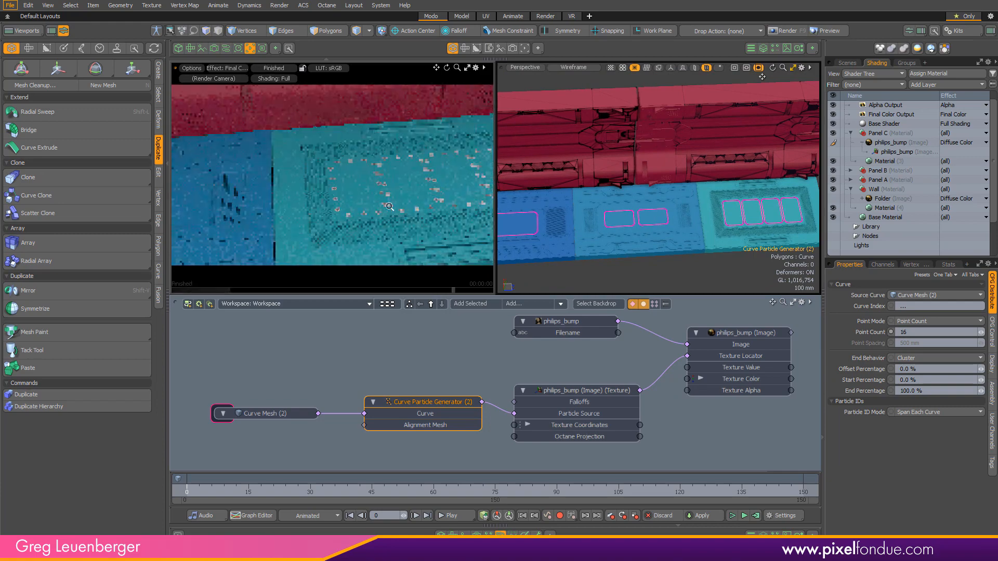
pyautogui.keyDown('ctrl'); pyautogui.keyDown('alt'); pyautogui.moveTo(389, 207); pyautogui.dragTo(361, 200); pyautogui.keyUp('alt'); pyautogui.keyUp('ctrl')
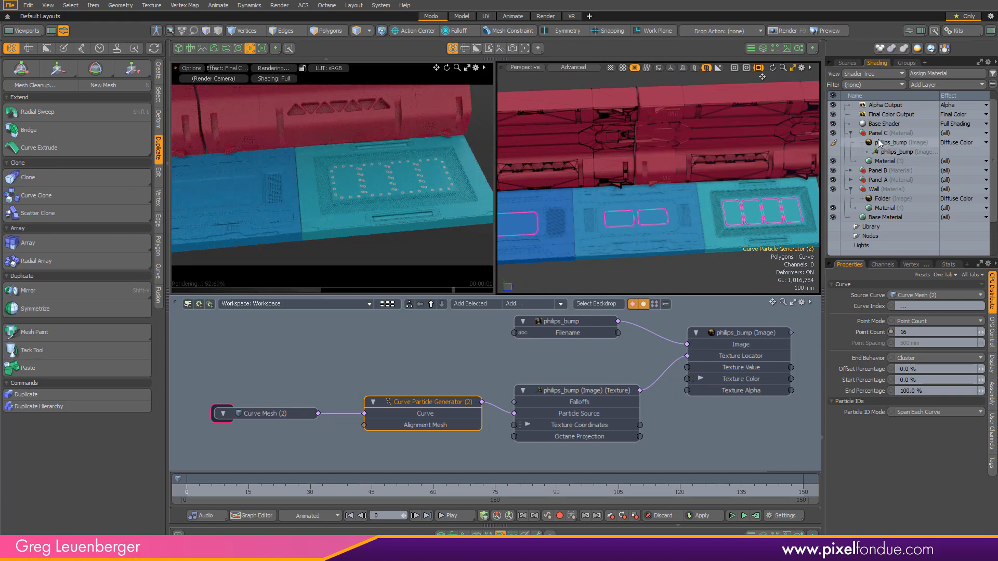
pyautogui.click(884, 161)
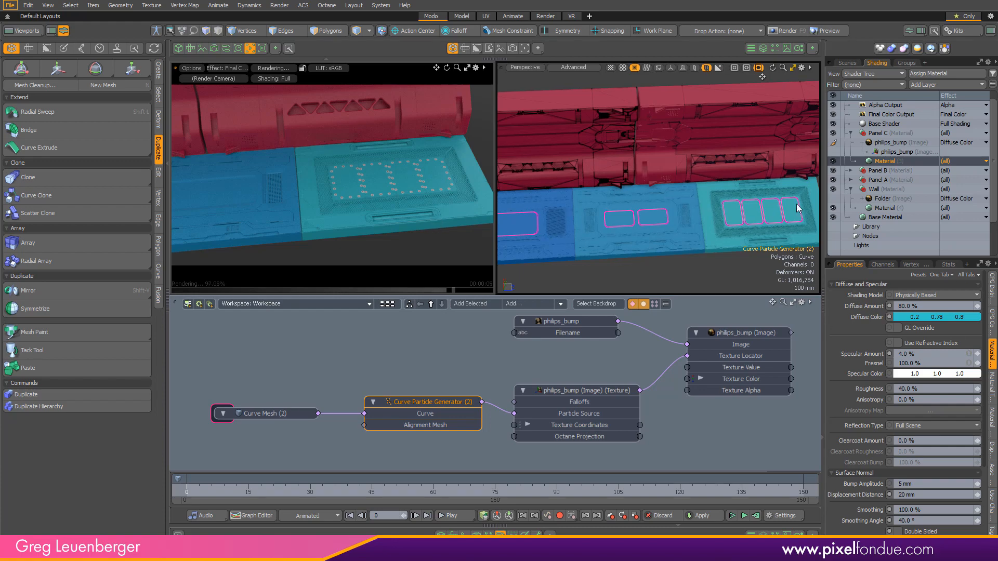
pyautogui.click(884, 133)
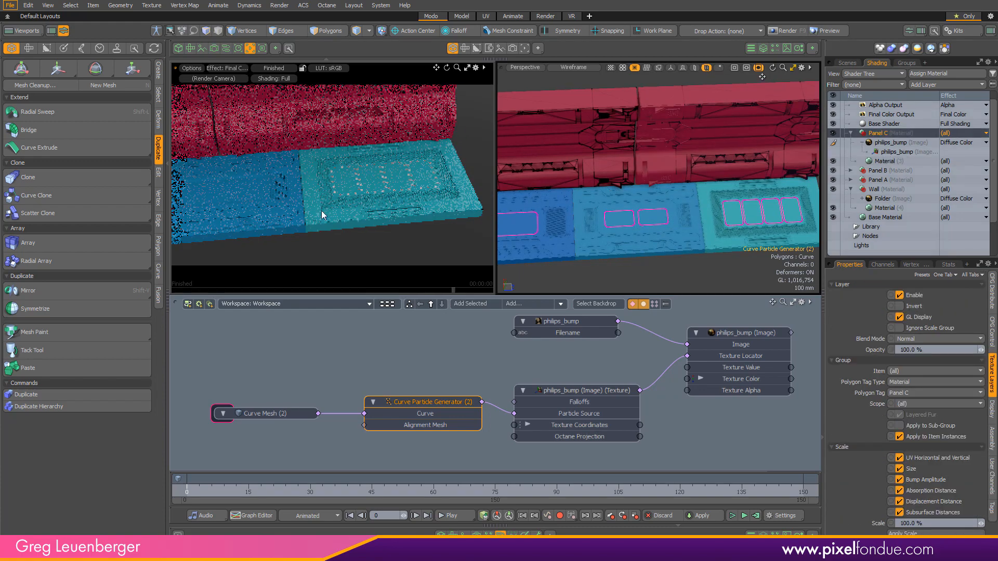
pyautogui.keyDown('alt'); pyautogui.keyDown('shift'); pyautogui.moveTo(322, 216); pyautogui.dragTo(393, 225); pyautogui.keyUp('shift'); pyautogui.keyUp('alt')
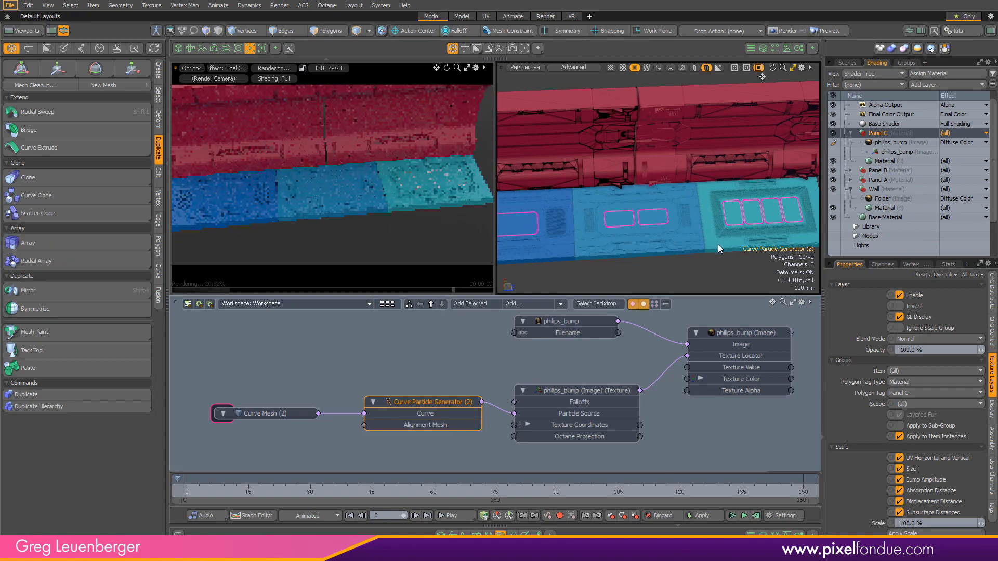
pyautogui.keyDown('ctrl'); pyautogui.click(875, 134); pyautogui.keyUp('ctrl')
# - Select the Panel A, Panel B and Panel C mesh items together and frame them in the perspective view
pyautogui.click(852, 64)
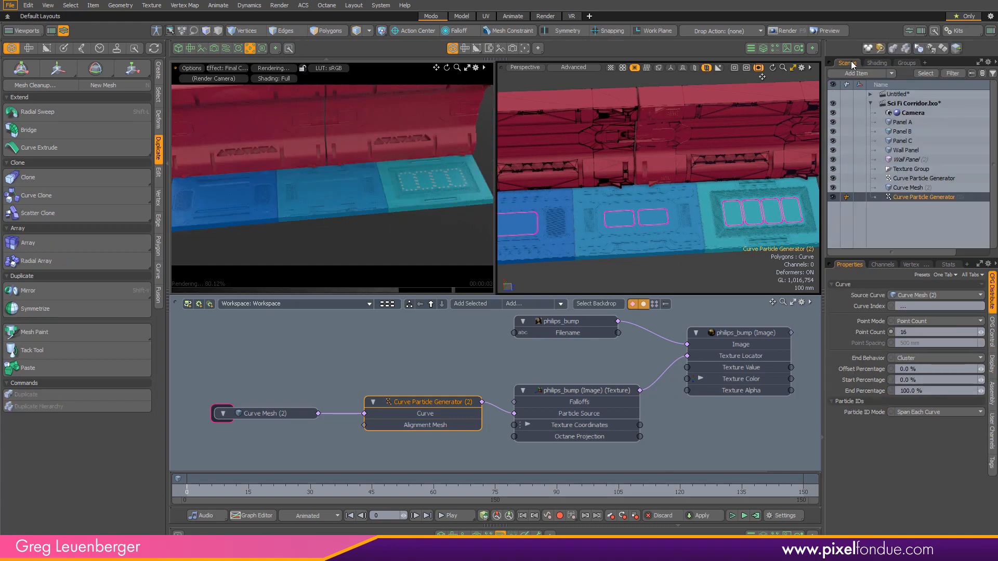
pyautogui.click(913, 143)
pyautogui.keyDown('shift'); pyautogui.click(910, 123); pyautogui.keyUp('shift')
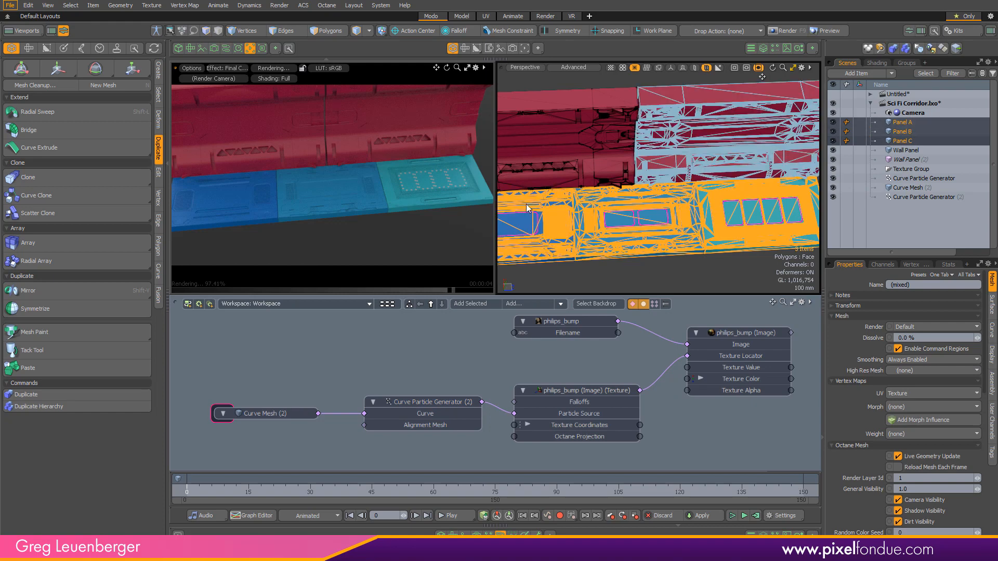
pyautogui.press('a')
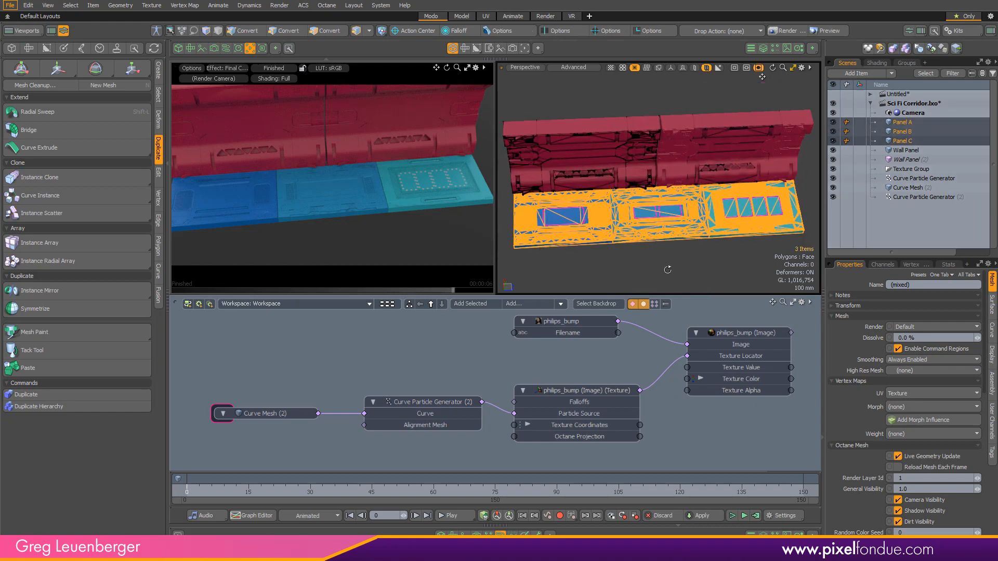
pyautogui.keyDown('alt'); pyautogui.moveTo(668, 270); pyautogui.dragTo(726, 262); pyautogui.keyUp('alt')
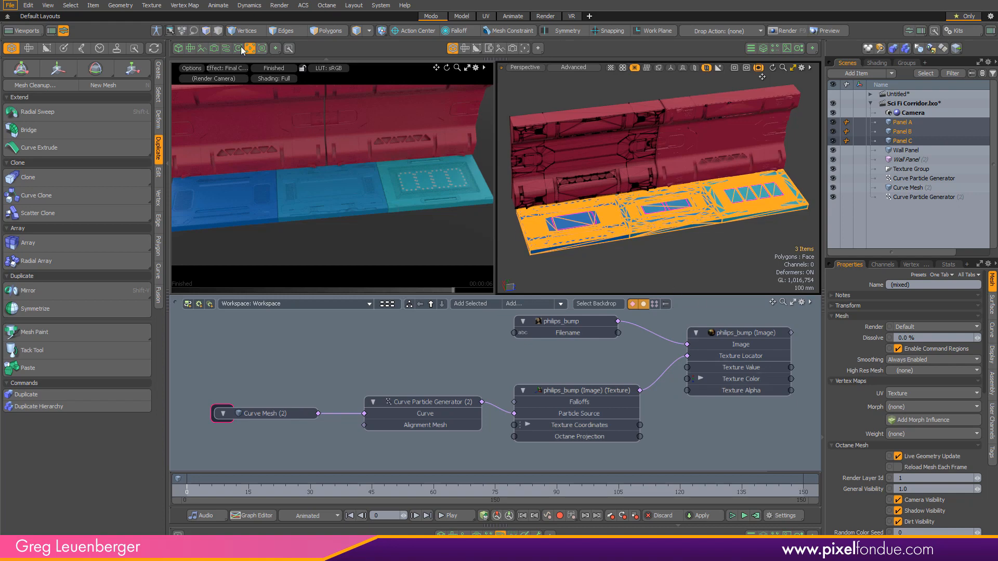
# - Create a polygon selection set named Floor Panels for the three selected panel meshes
pyautogui.click(172, 35)
pyautogui.moveTo(168, 51); pyautogui.dragTo(351, 106)
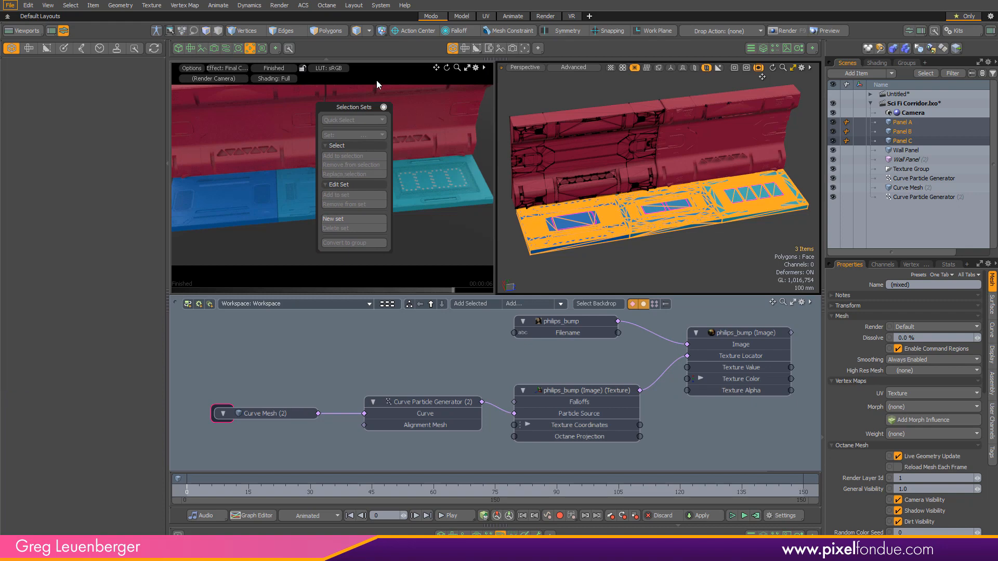
pyautogui.click(327, 31)
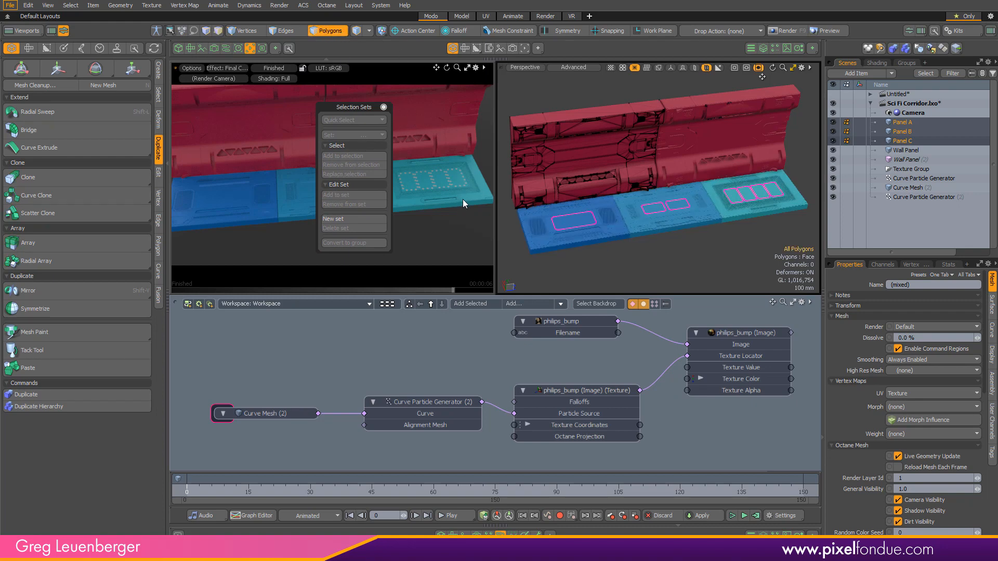
pyautogui.click(342, 219)
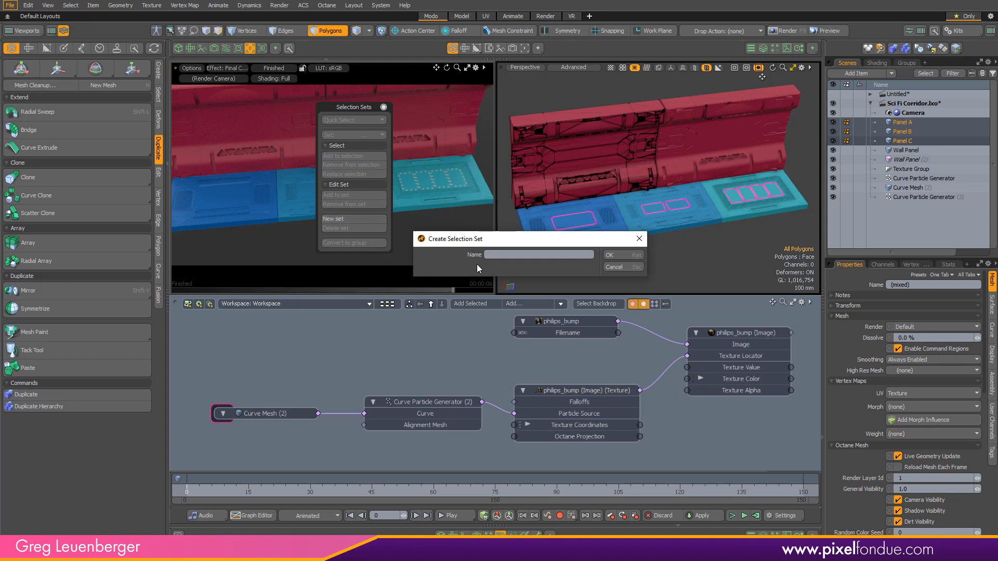
pyautogui.write('Floor Panels')
pyautogui.press('Return')
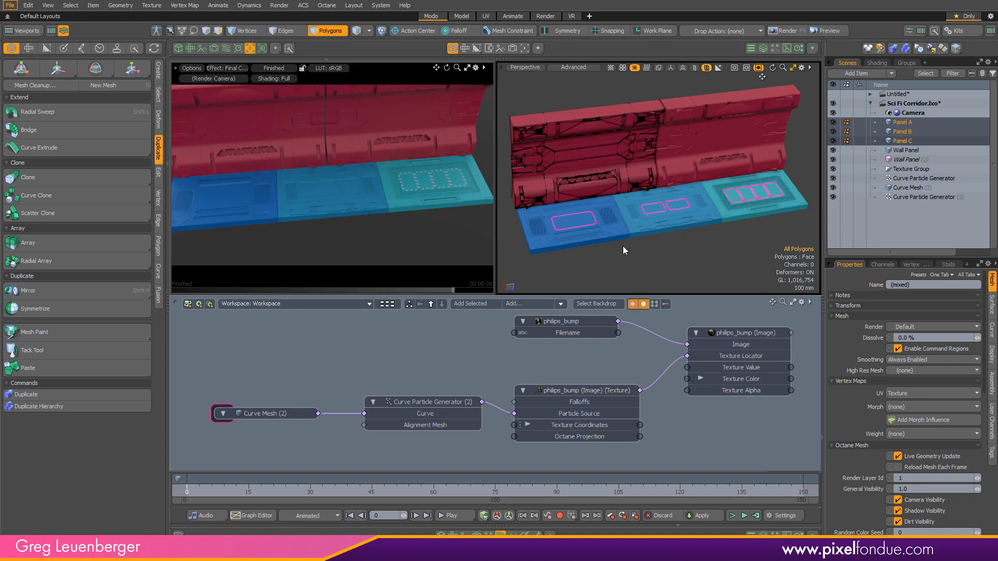
pyautogui.press('Tab')
pyautogui.click(651, 234)
pyautogui.keyDown('alt'); pyautogui.moveTo(677, 237); pyautogui.dragTo(668, 227); pyautogui.keyUp('alt')
pyautogui.keyDown('shift'); pyautogui.doubleClick(679, 225); pyautogui.keyUp('shift')
pyautogui.keyDown('shift'); pyautogui.doubleClick(740, 208); pyautogui.keyUp('shift')
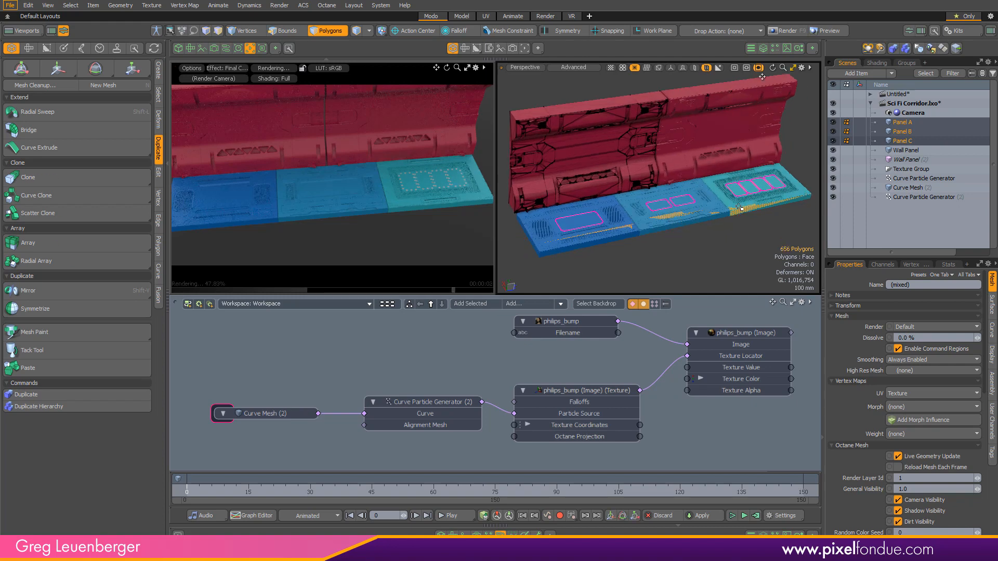
pyautogui.click(706, 245)
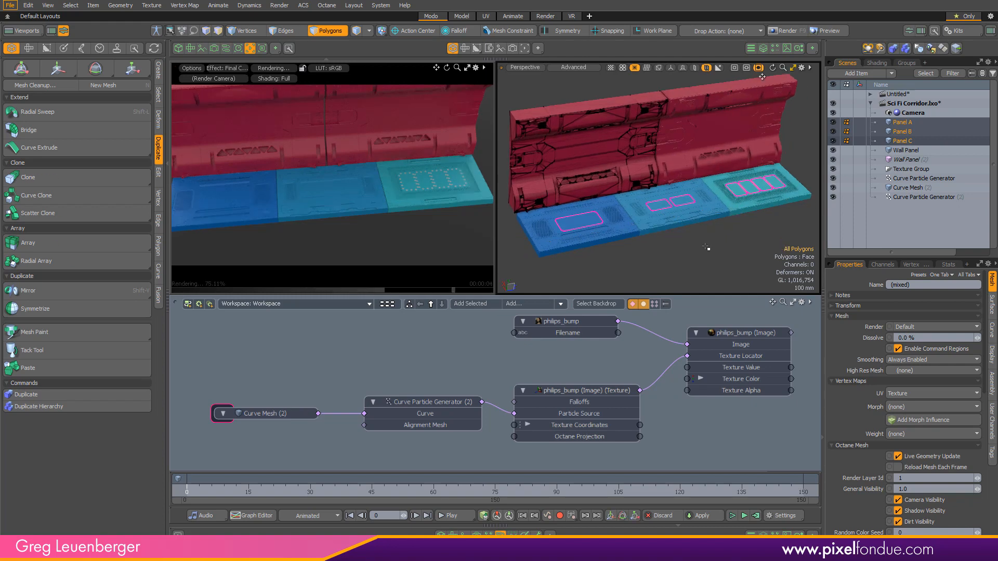
# - Check the Floor Panels selection set by selecting its polygons from the polygon statistics
pyautogui.click(949, 264)
pyautogui.click(854, 317)
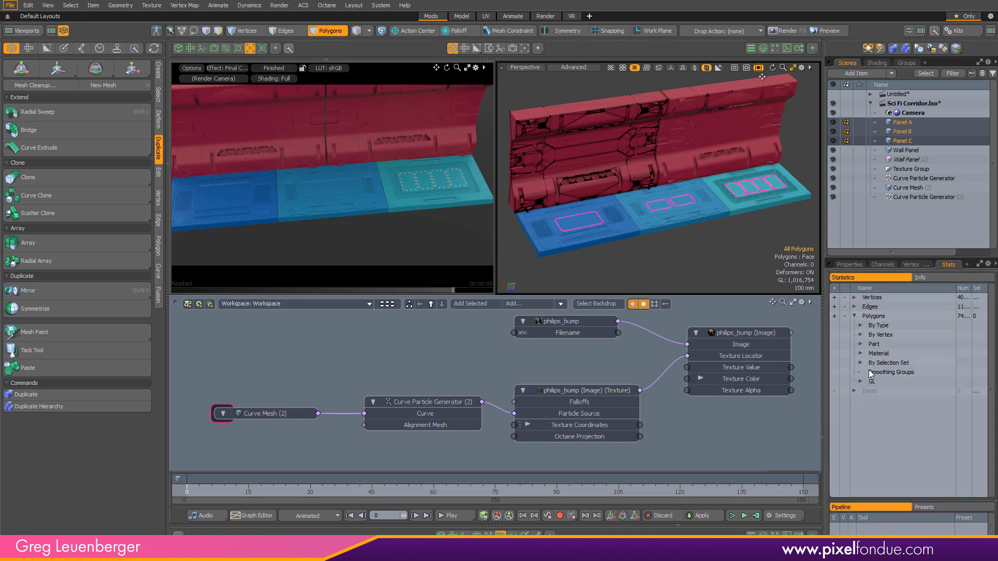
pyautogui.click(861, 363)
pyautogui.click(835, 372)
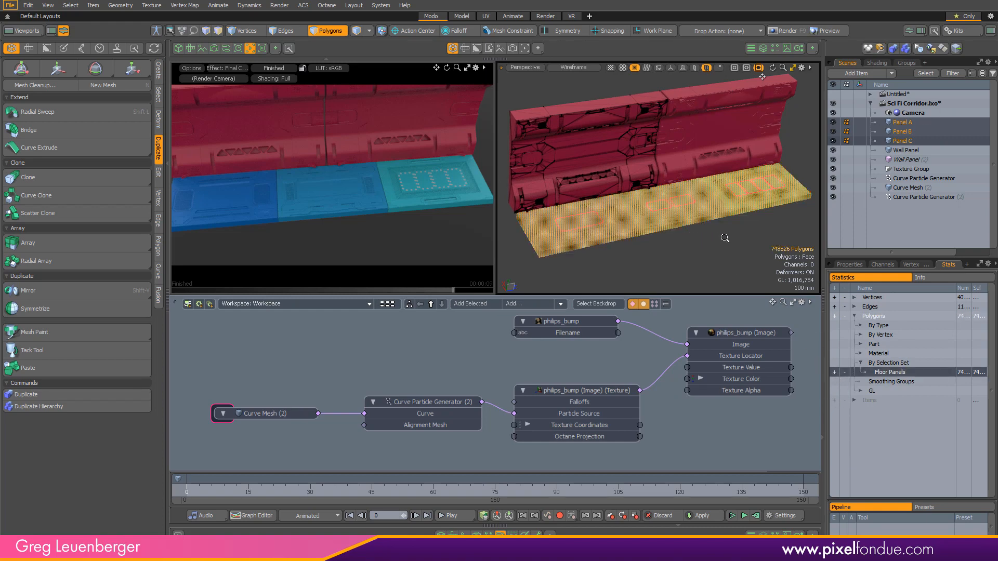
pyautogui.keyDown('ctrl'); pyautogui.keyDown('alt'); pyautogui.moveTo(703, 236); pyautogui.dragTo(753, 237); pyautogui.keyUp('alt'); pyautogui.keyUp('ctrl')
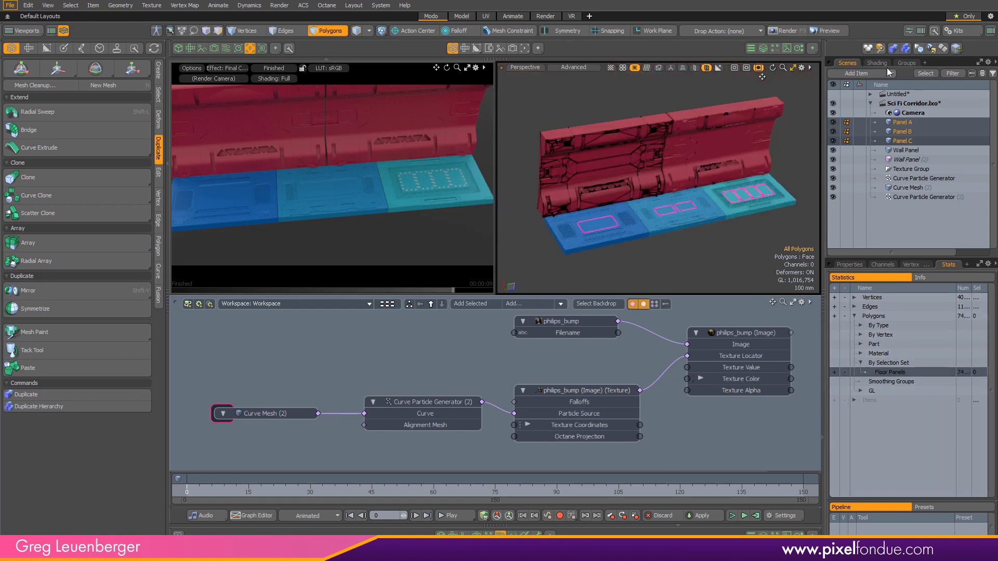
# - Add a new Group layer to the shader tree above the panel materials and show its properties
pyautogui.click(885, 64)
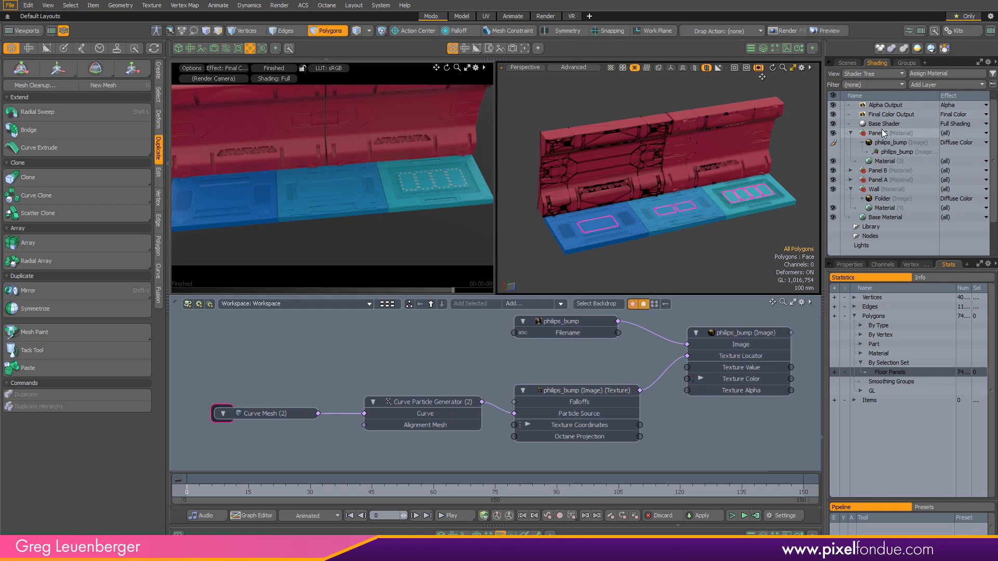
pyautogui.click(851, 133)
pyautogui.click(929, 85)
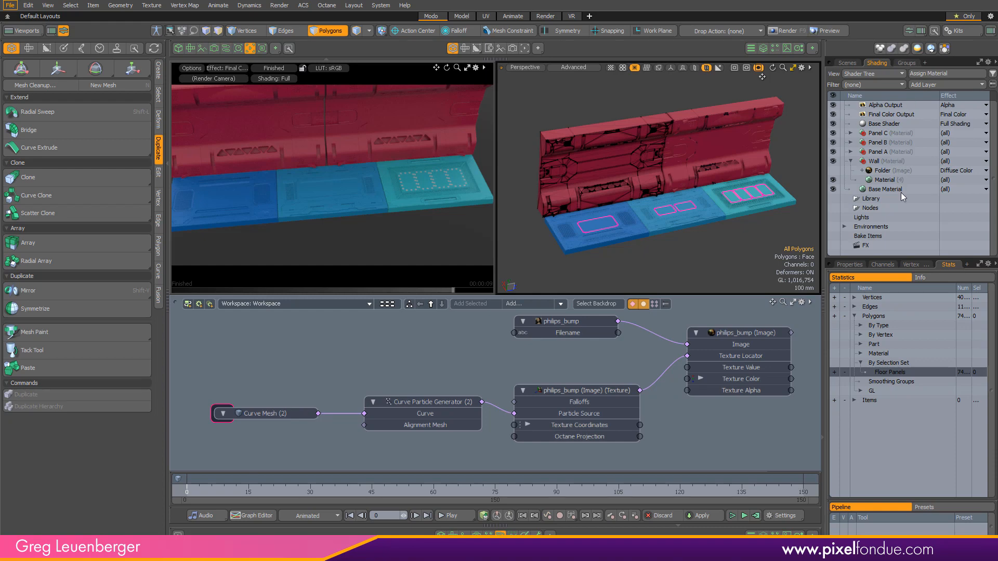
pyautogui.click(849, 264)
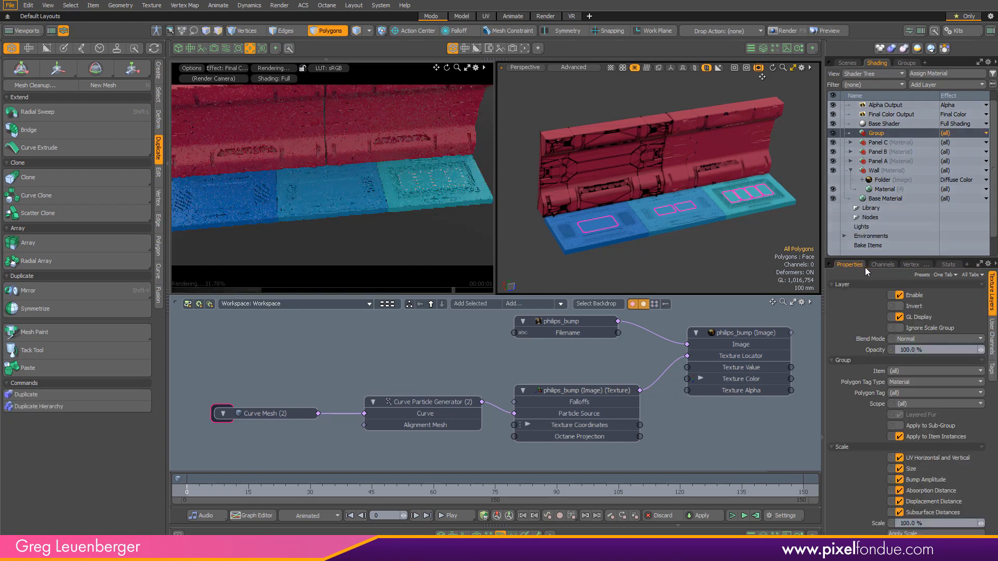
# - Set the new shader group's Polygon Tag Type to Selection Set and its Polygon Tag to Floor Panels
pyautogui.click(906, 383)
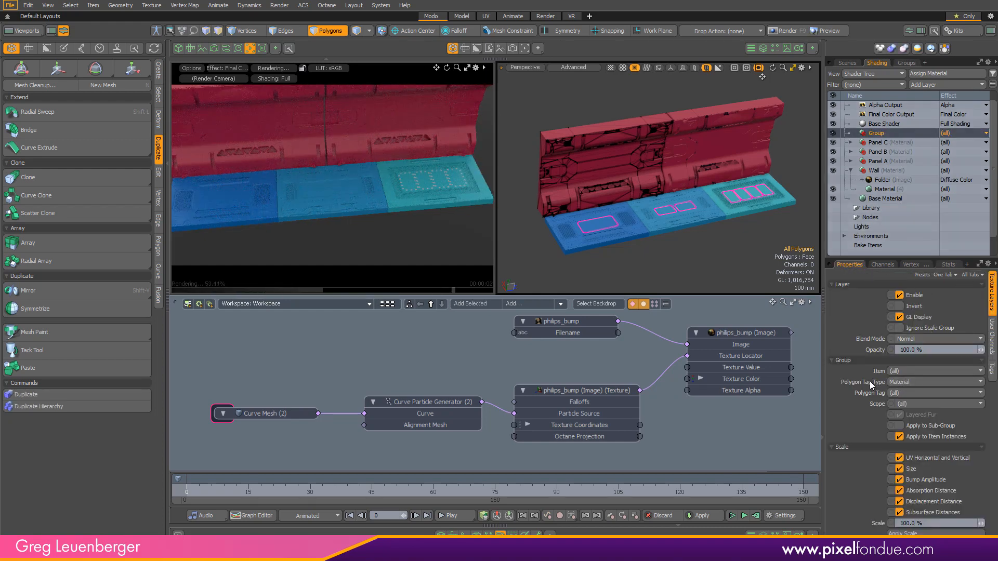
pyautogui.click(915, 392)
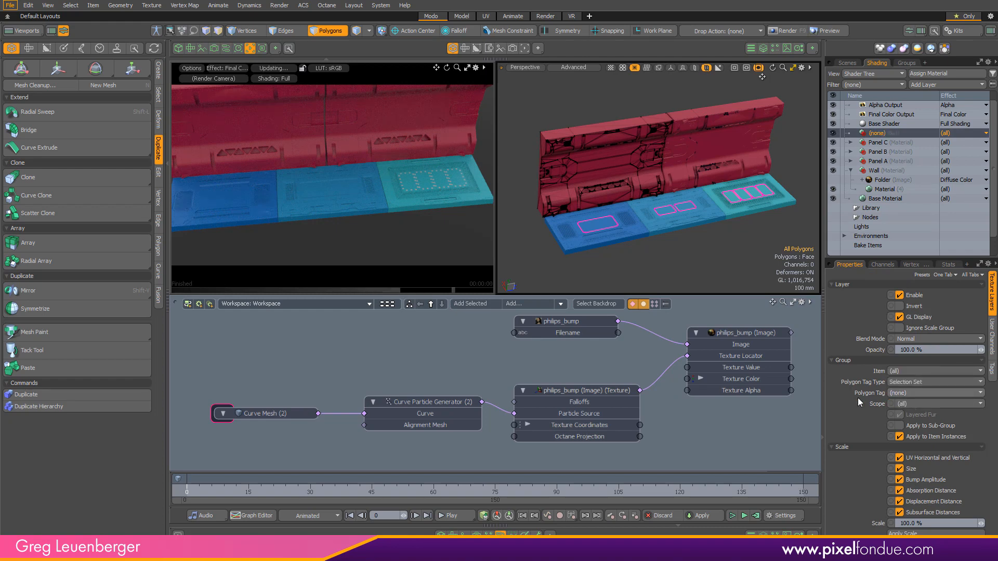
pyautogui.click(906, 393)
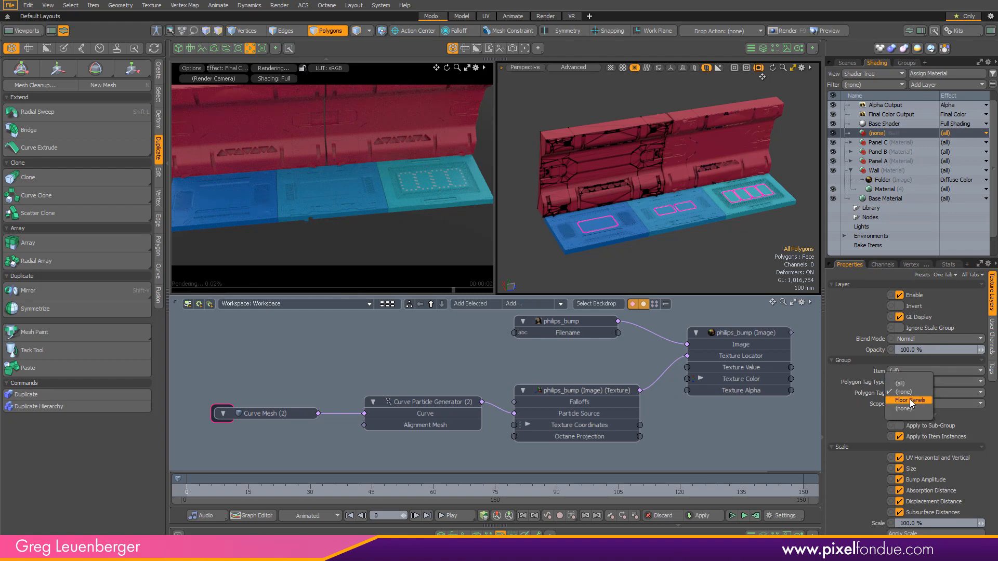
pyautogui.click(911, 404)
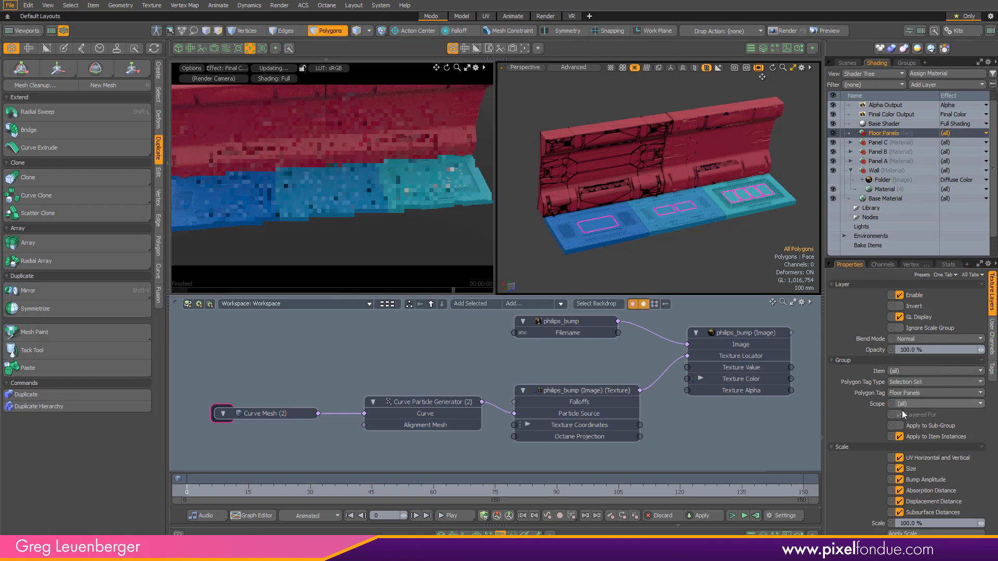
# - Move the philips_bump image layer from the Panel C material group into the Floor Panels group and check the render on all panels
pyautogui.click(851, 143)
pyautogui.scroll(3, 685, 197)
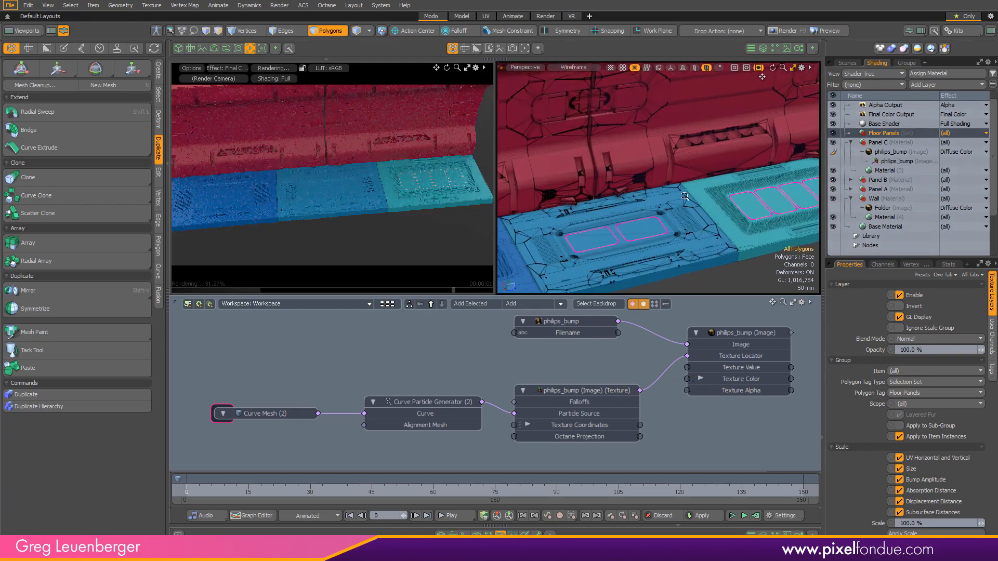
pyautogui.click(886, 151)
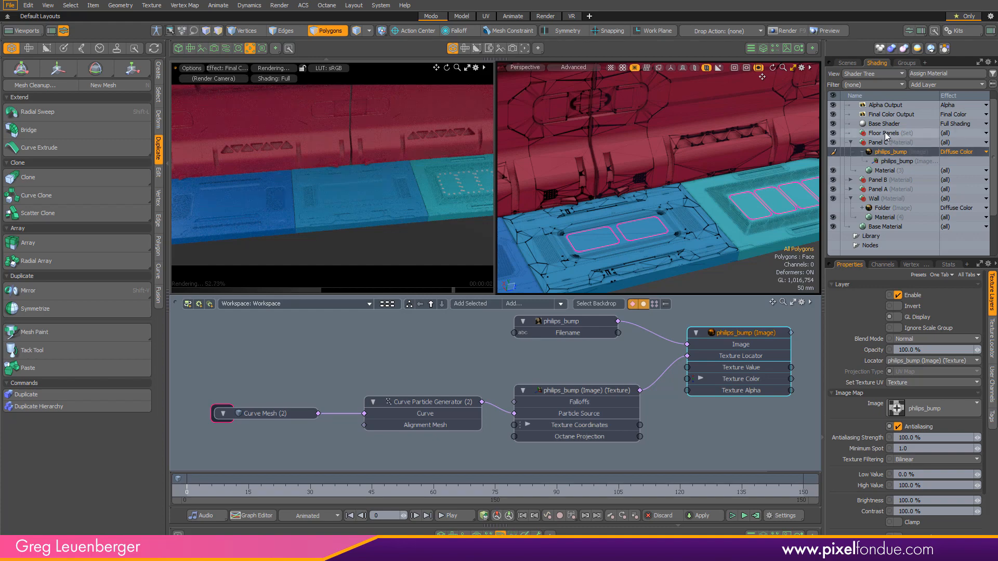
pyautogui.moveTo(888, 153); pyautogui.dragTo(911, 135)
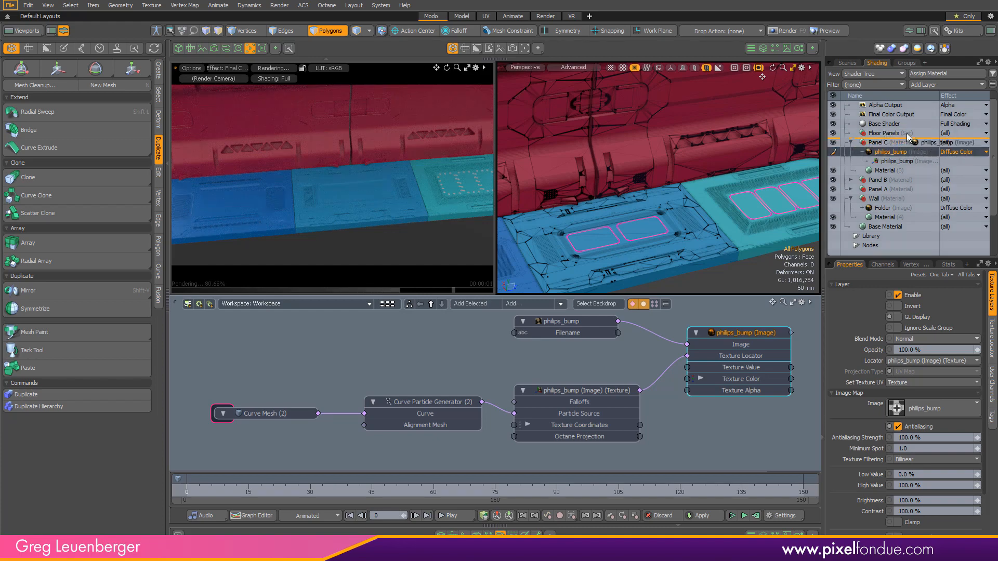
pyautogui.click(851, 133)
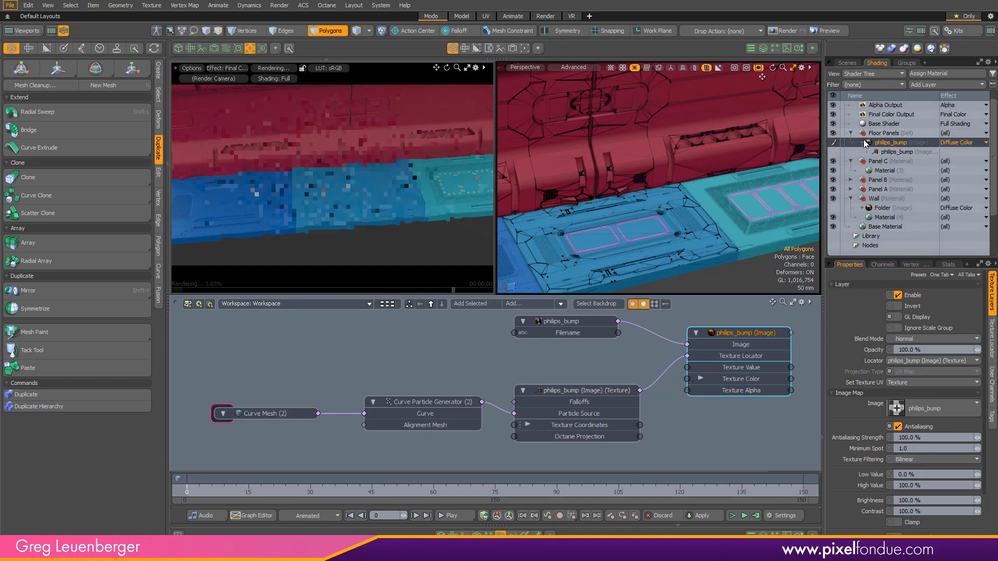
pyautogui.keyDown('ctrl'); pyautogui.keyDown('alt'); pyautogui.moveTo(219, 197); pyautogui.dragTo(341, 263); pyautogui.keyUp('alt'); pyautogui.keyUp('ctrl')
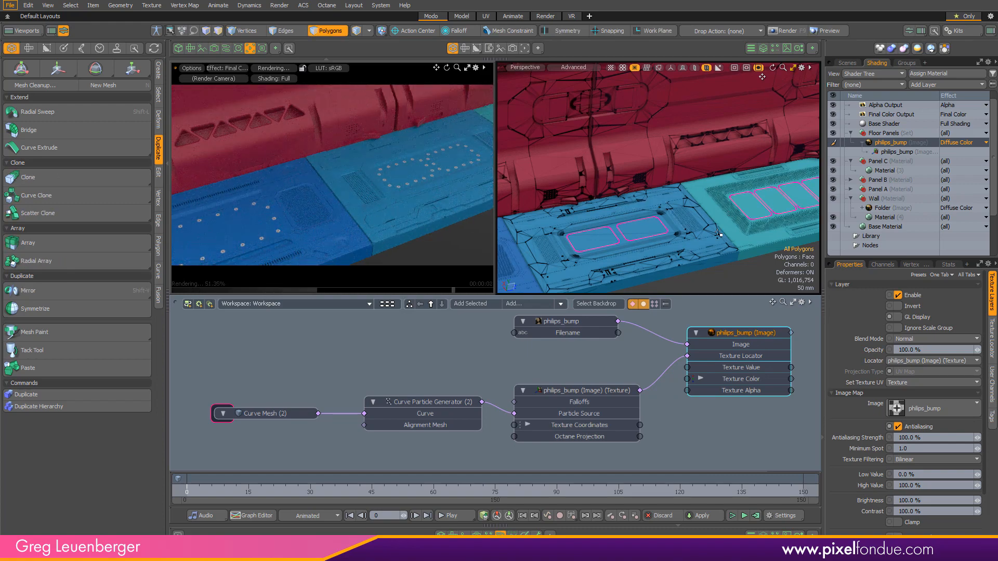
pyautogui.scroll(-3, 683, 246)
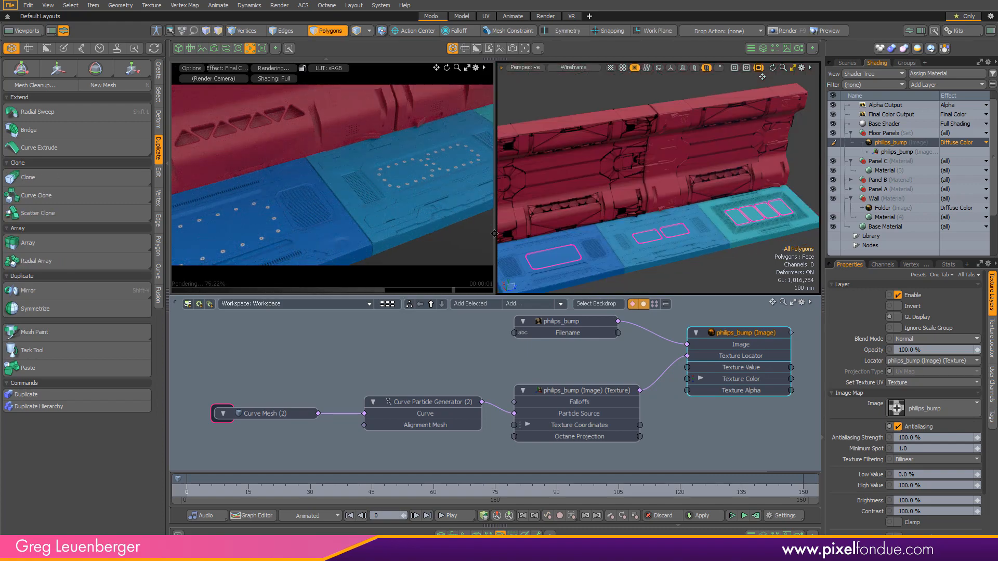
pyautogui.keyDown('alt'); pyautogui.keyDown('shift'); pyautogui.moveTo(484, 172); pyautogui.dragTo(458, 164); pyautogui.keyUp('shift'); pyautogui.keyUp('alt')
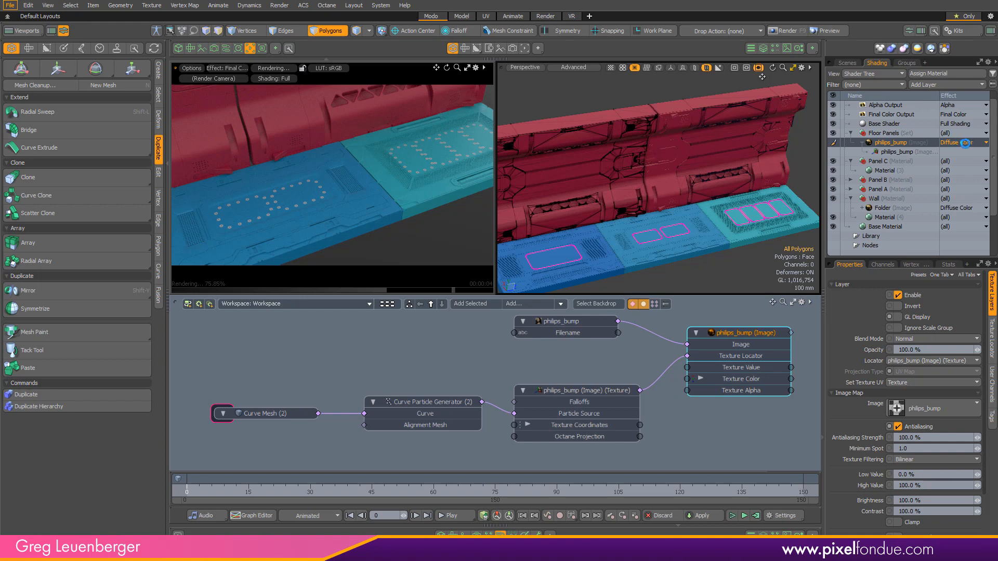
# - Try a Material layer inside the Floor Panels shader group and delete it again
pyautogui.click(952, 143)
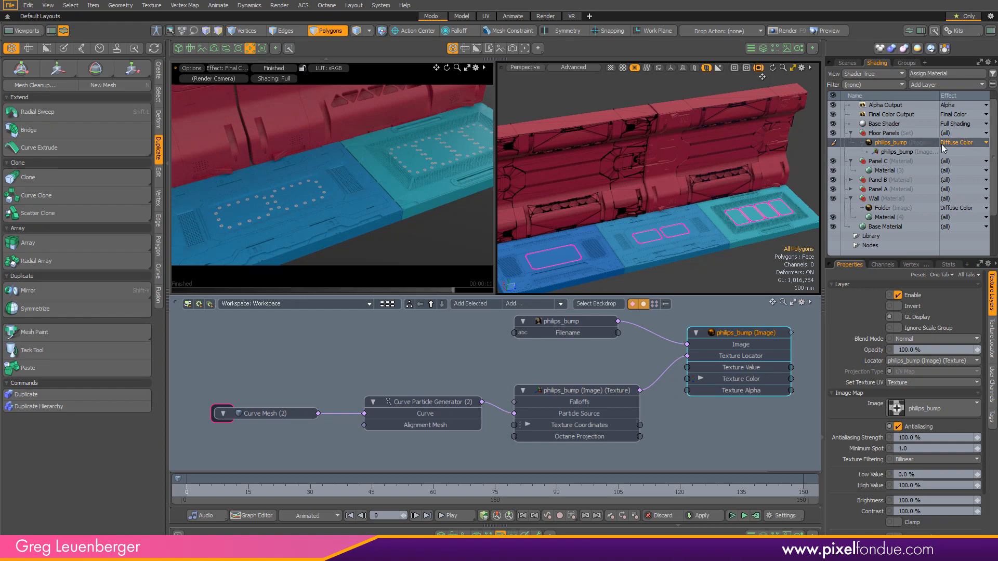
pyautogui.click(925, 85)
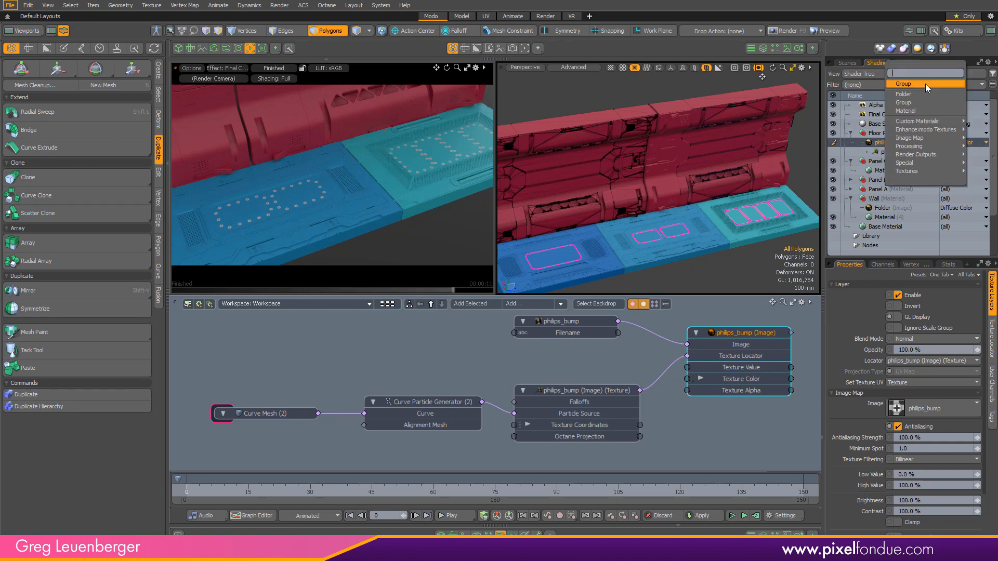
pyautogui.click(911, 111)
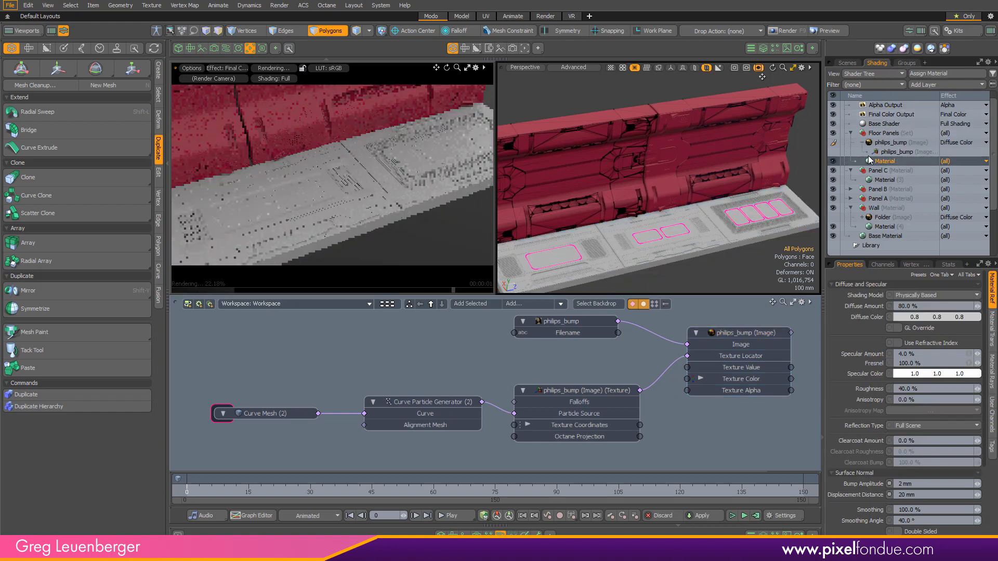
pyautogui.click(880, 171)
pyautogui.click(886, 161)
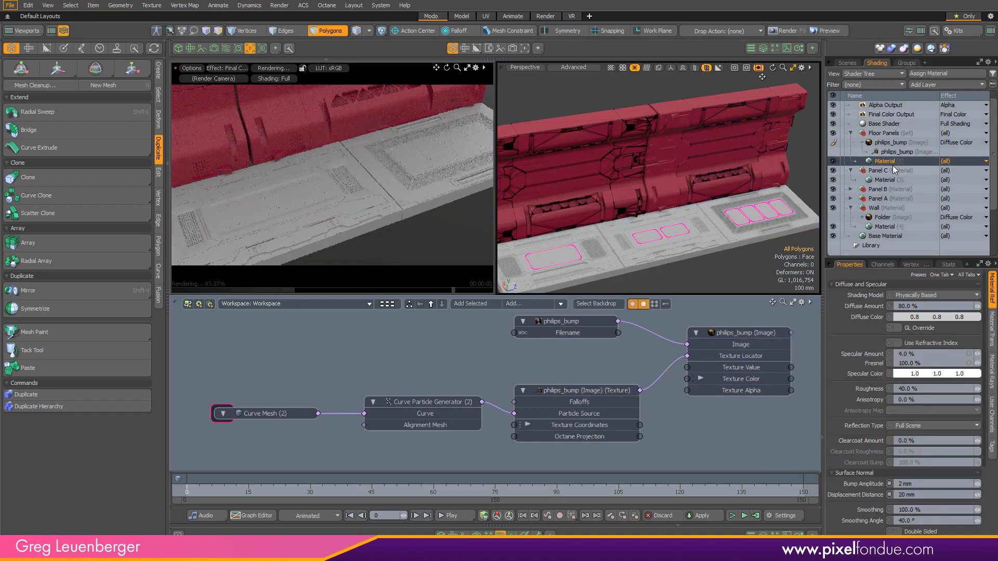
pyautogui.press('Delete')
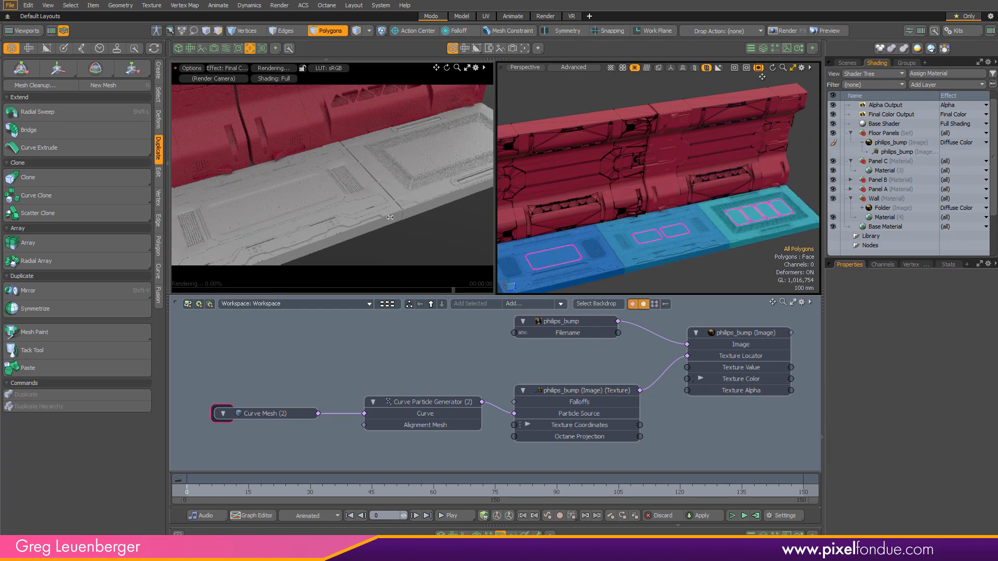
# - Duplicate the philips_bump image layer in the Floor Panels group and set the copy's effect to Bump
pyautogui.scroll(5, 354, 201)
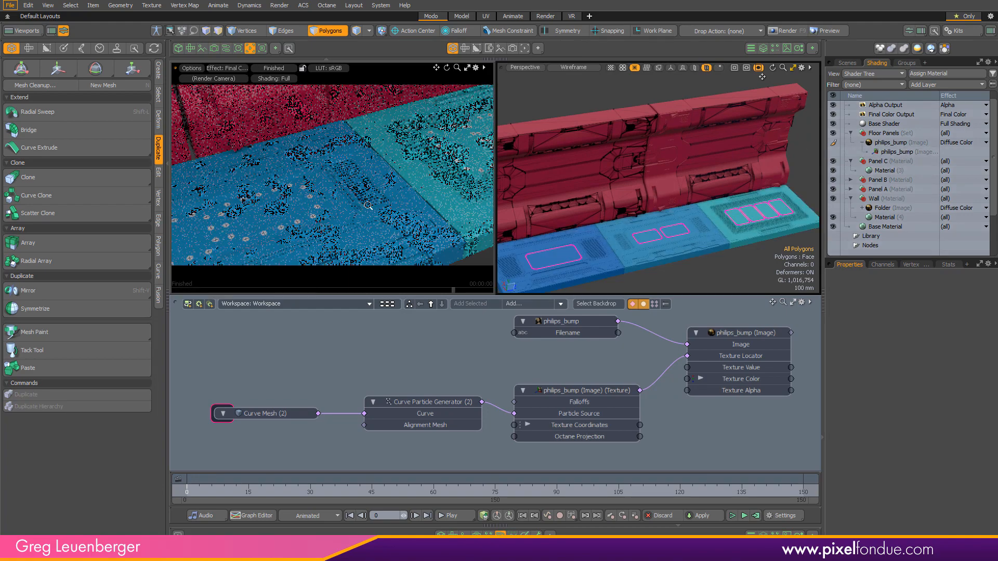
pyautogui.scroll(3, 281, 214)
pyautogui.click(887, 146)
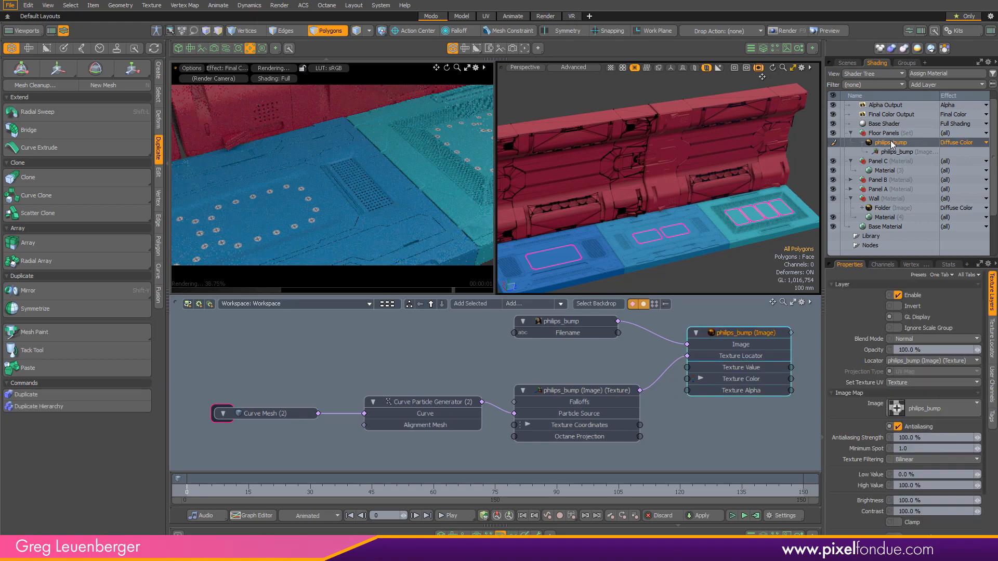
pyautogui.rightClick(891, 145)
pyautogui.click(874, 201)
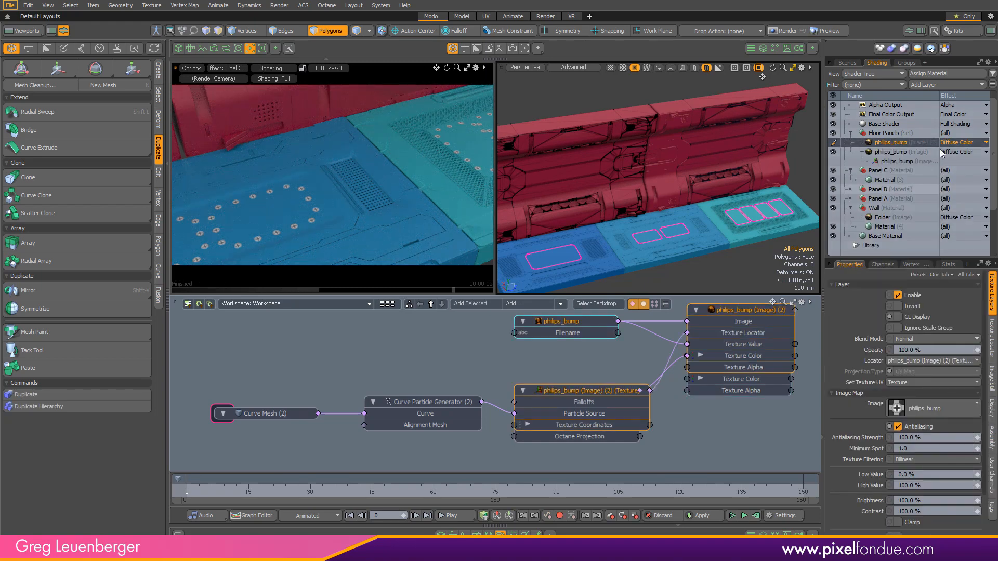
pyautogui.click(955, 145)
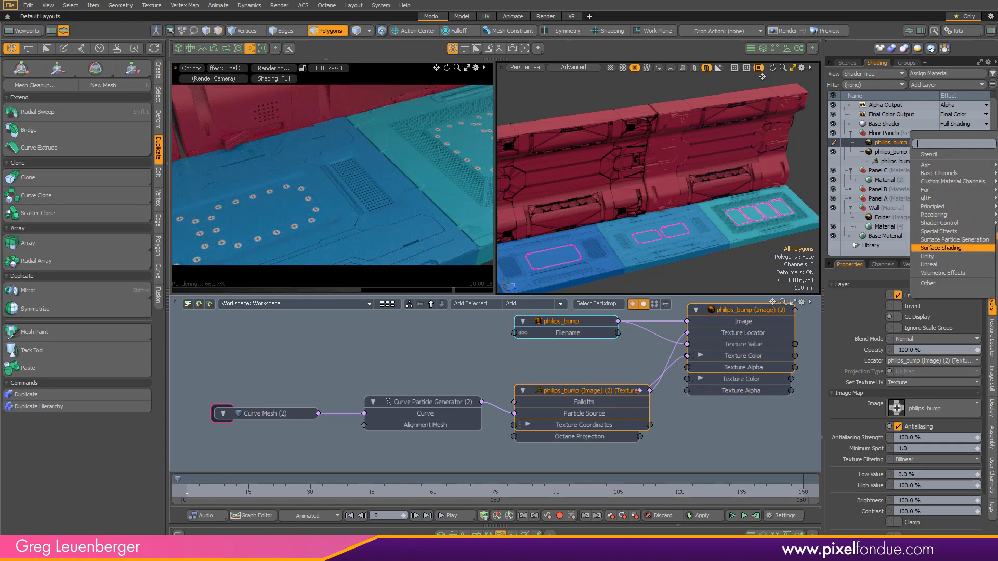
pyautogui.click(997, 236)
# - Examine the bumped screws across all floor panels in the render preview and show the properties of Curve Particle Generator (2)
pyautogui.keyDown('alt'); pyautogui.moveTo(366, 230); pyautogui.dragTo(404, 285); pyautogui.keyUp('alt')
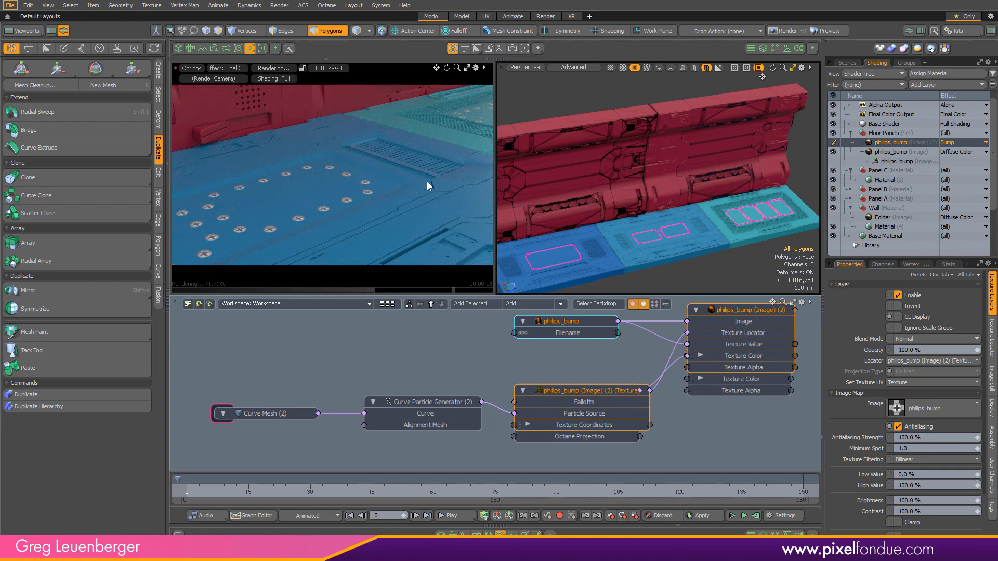
pyautogui.moveTo(408, 220)
pyautogui.keyDown('alt'); pyautogui.mouseDown()
pyautogui.moveTo(315, 238)
pyautogui.moveTo(438, 222)
pyautogui.moveTo(333, 231)
pyautogui.moveTo(457, 196)
pyautogui.moveTo(391, 230)
pyautogui.moveTo(427, 226)
pyautogui.mouseUp(); pyautogui.keyUp('alt')
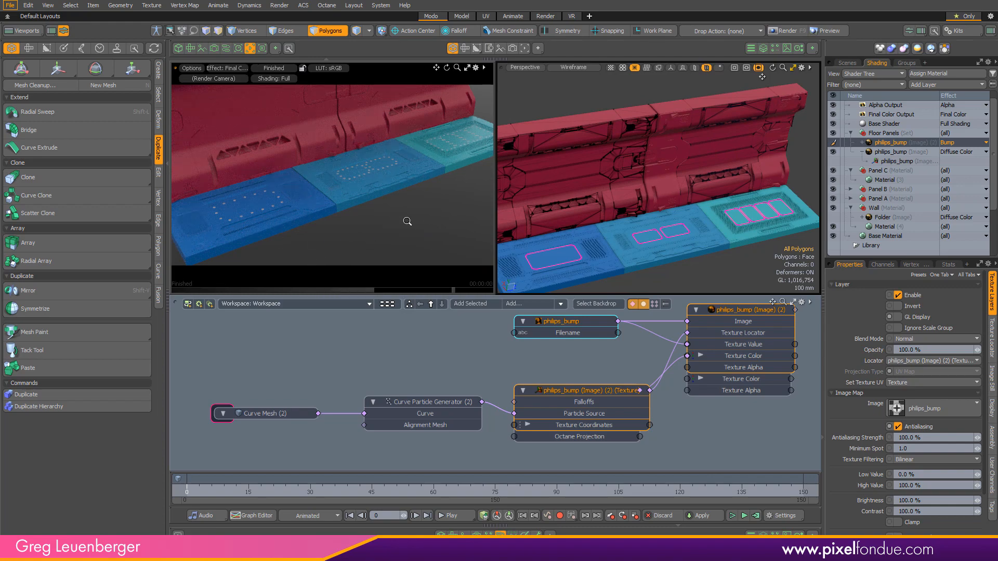
pyautogui.keyDown('ctrl'); pyautogui.keyDown('alt'); pyautogui.moveTo(408, 220); pyautogui.dragTo(399, 236); pyautogui.keyUp('alt'); pyautogui.keyUp('ctrl')
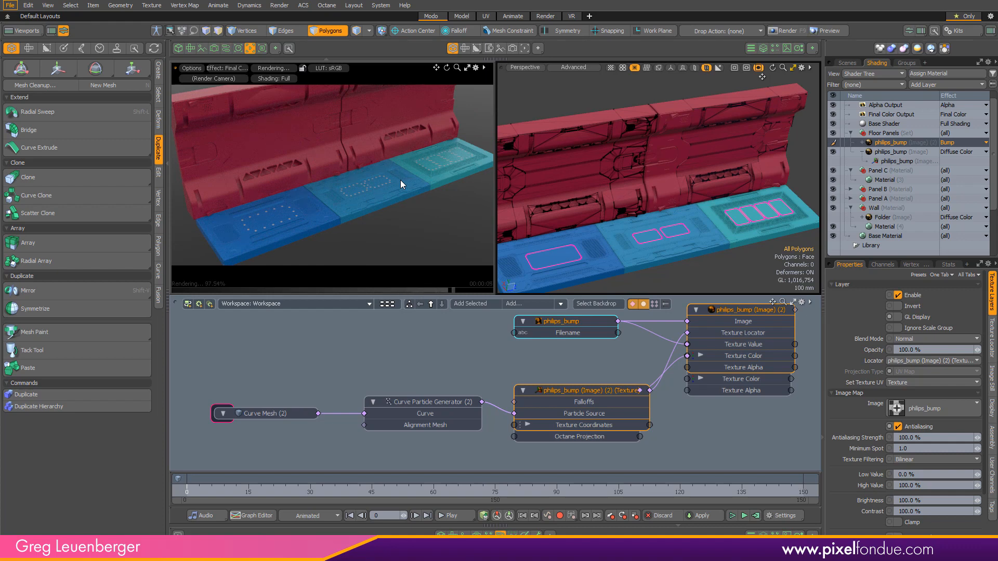
pyautogui.click(430, 414)
pyautogui.scroll(2, 442, 382)
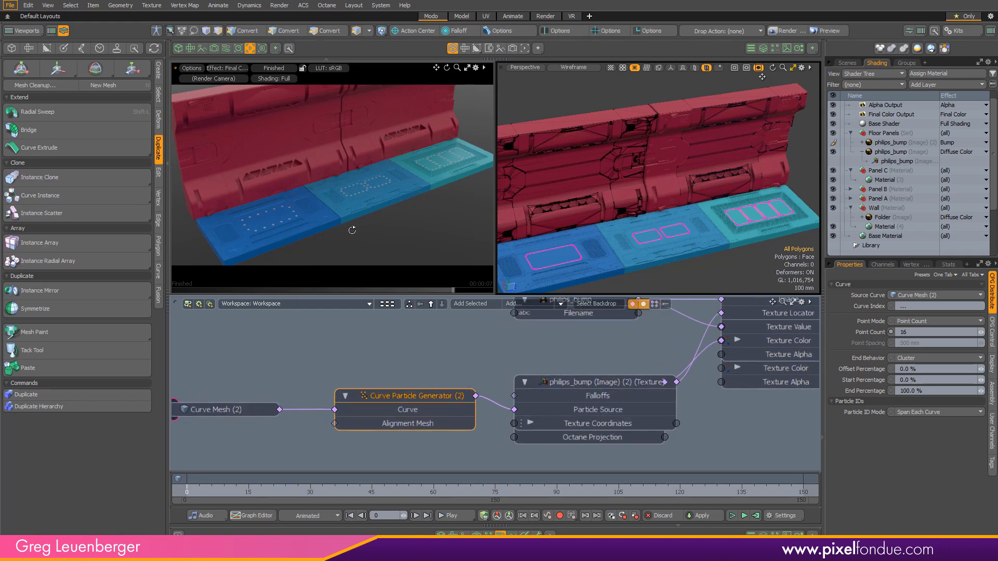
pyautogui.moveTo(352, 230)
pyautogui.keyDown('alt'); pyautogui.mouseDown()
pyautogui.moveTo(414, 216)
pyautogui.moveTo(348, 241)
pyautogui.mouseUp(); pyautogui.keyUp('alt')
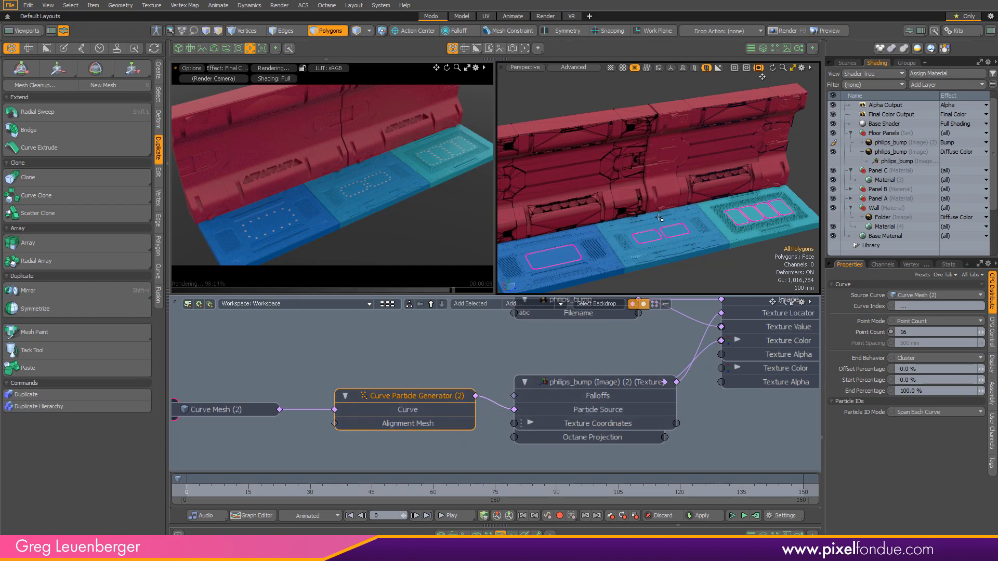
pyautogui.keyDown('alt'); pyautogui.moveTo(659, 217); pyautogui.dragTo(727, 178); pyautogui.keyUp('alt')
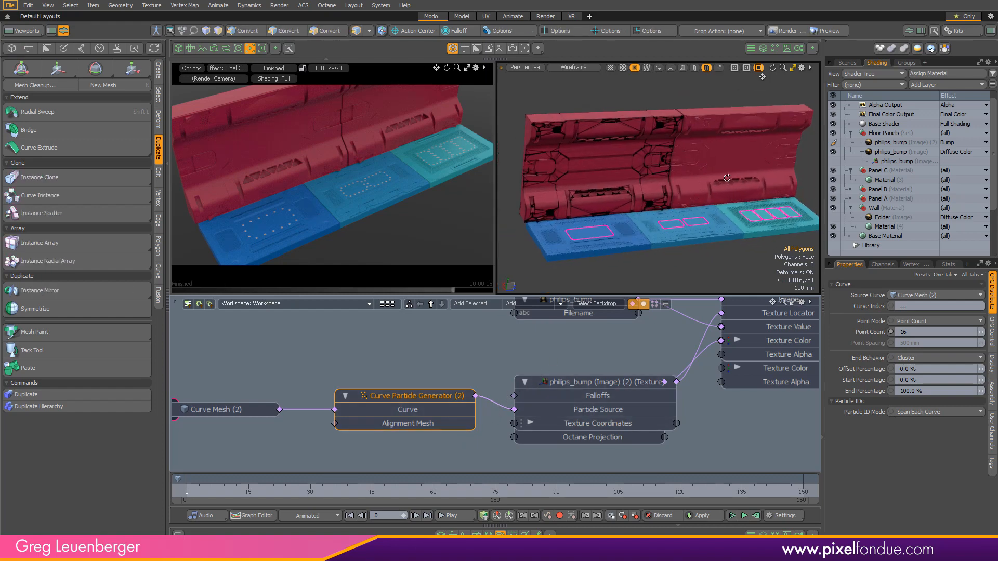
# - Select the Wall Panel mesh and pick one corner vertex at the edge of its central recessed area
pyautogui.click(851, 62)
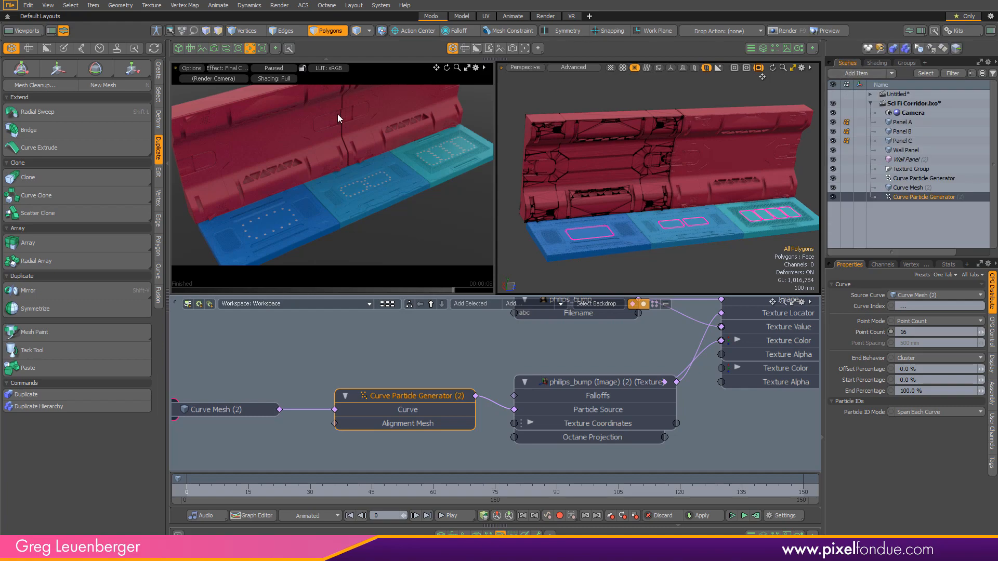
pyautogui.click(908, 150)
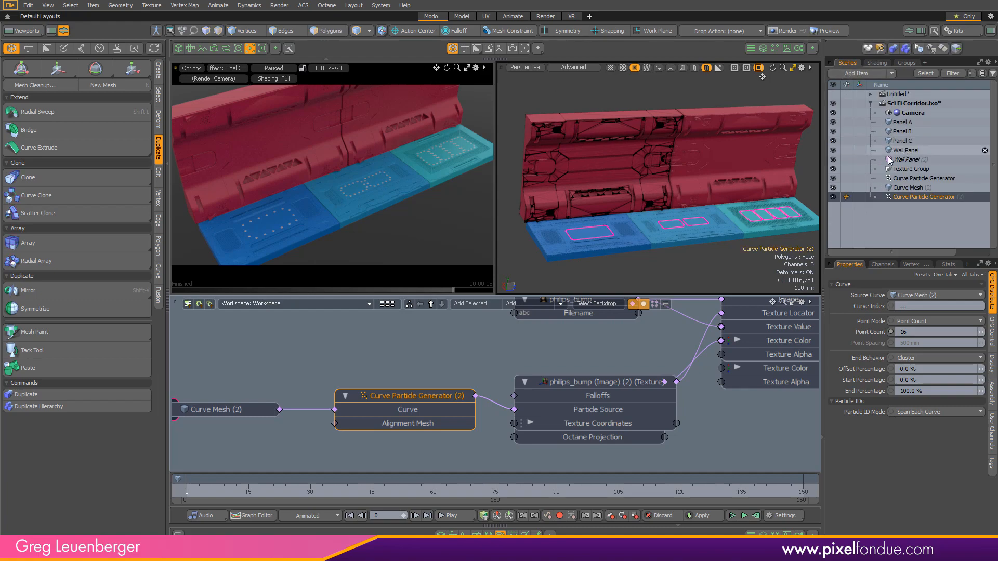
pyautogui.keyDown('alt'); pyautogui.moveTo(612, 165); pyautogui.dragTo(641, 164); pyautogui.keyUp('alt')
pyautogui.press('1')
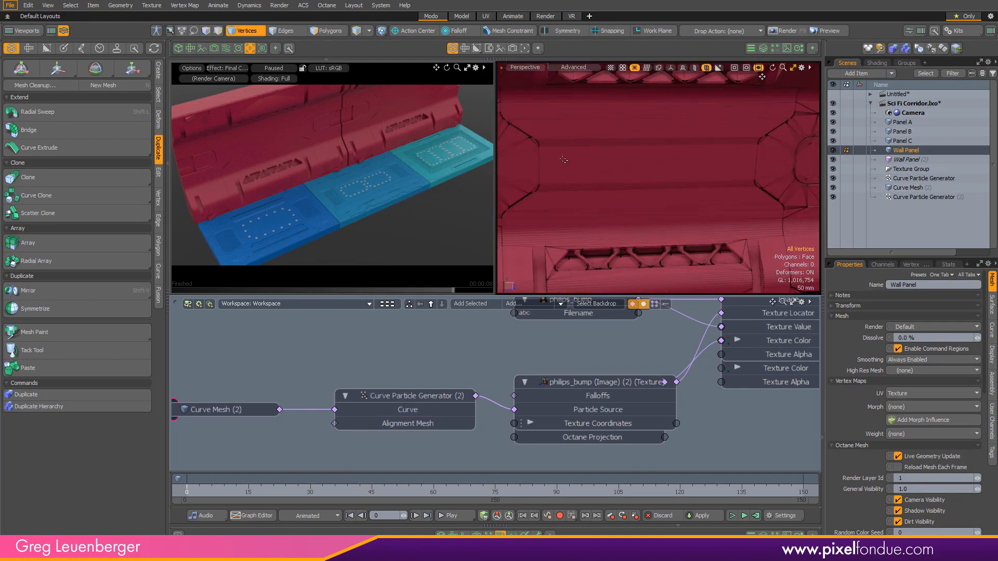
pyautogui.moveTo(540, 150)
pyautogui.keyDown('ctrl'); pyautogui.keyDown('alt'); pyautogui.mouseDown()
pyautogui.moveTo(733, 169)
pyautogui.moveTo(668, 156)
pyautogui.moveTo(753, 156)
pyautogui.mouseUp(); pyautogui.keyUp('alt'); pyautogui.keyUp('ctrl')
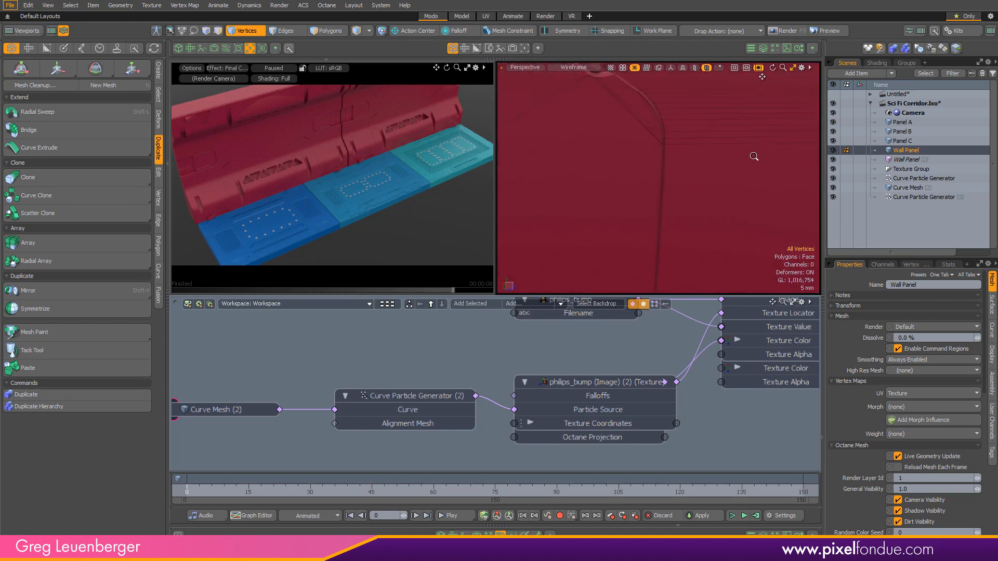
pyautogui.moveTo(684, 139)
pyautogui.keyDown('alt'); pyautogui.keyDown('shift'); pyautogui.mouseDown()
pyautogui.moveTo(702, 112)
pyautogui.moveTo(670, 178)
pyautogui.mouseUp(); pyautogui.keyUp('shift'); pyautogui.keyUp('alt')
pyautogui.moveTo(670, 177)
pyautogui.keyDown('ctrl'); pyautogui.keyDown('alt'); pyautogui.mouseDown()
pyautogui.moveTo(713, 179)
pyautogui.moveTo(686, 211)
pyautogui.moveTo(631, 211)
pyautogui.moveTo(678, 192)
pyautogui.mouseUp(); pyautogui.keyUp('alt'); pyautogui.keyUp('ctrl')
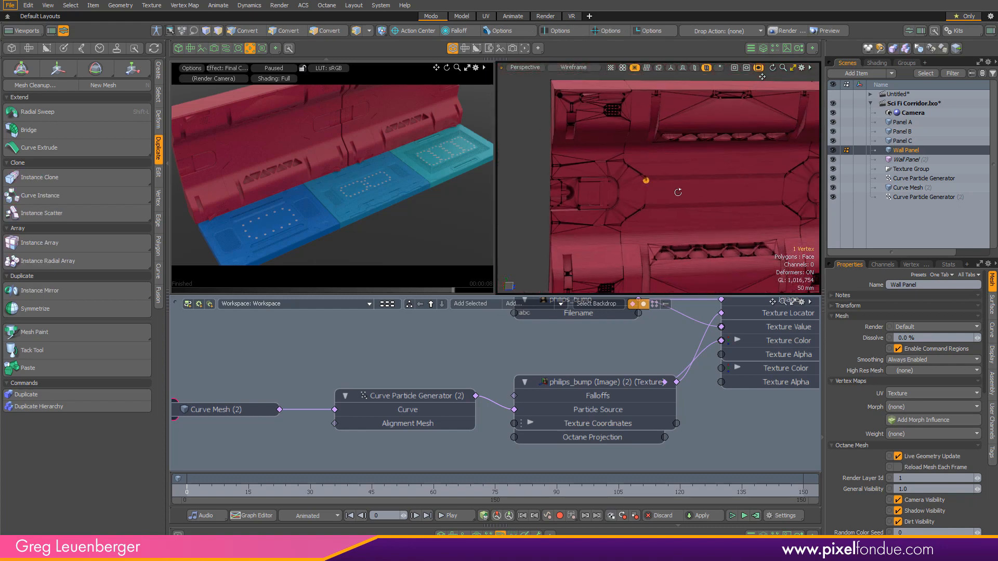
# - Paste the copied wall vertex into a new mesh item and name the mesh Particle Verts
pyautogui.press('n')
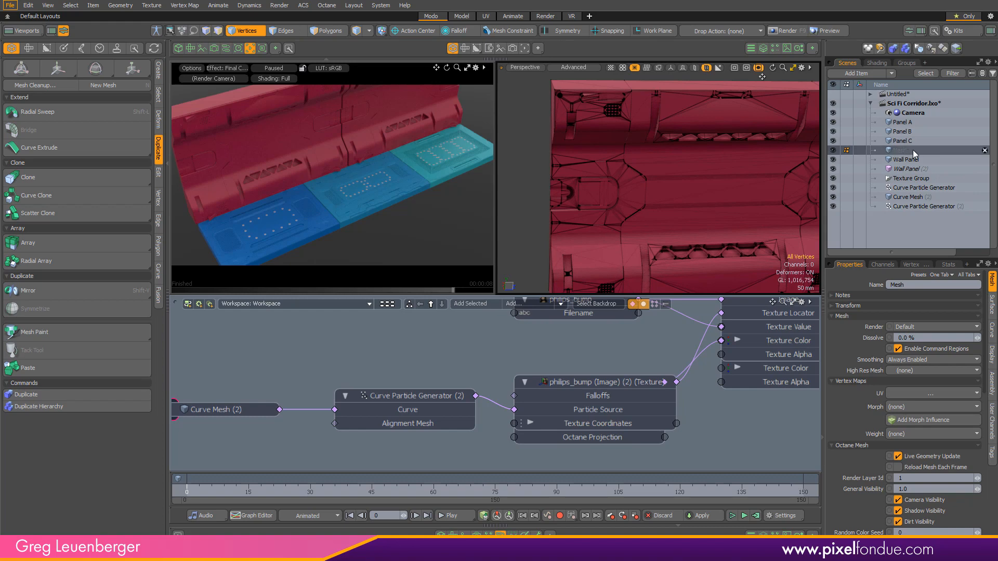
pyautogui.hotkey('ctrl', 'v')
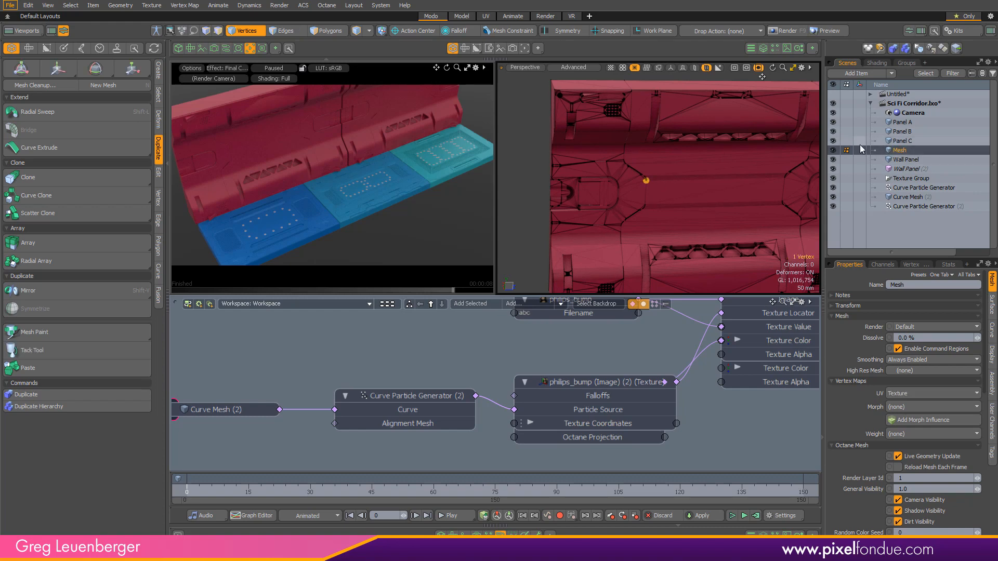
pyautogui.press('F2')
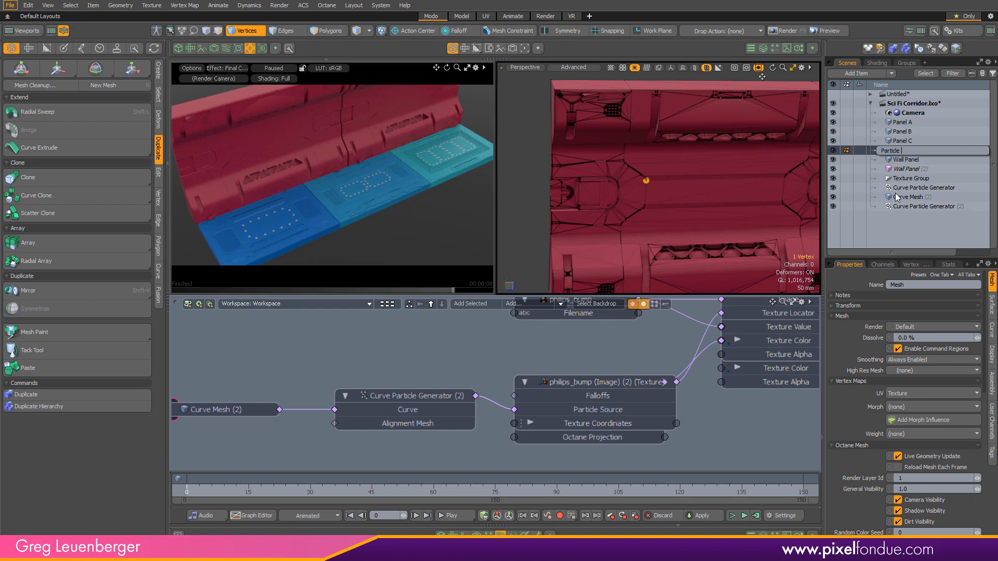
pyautogui.write('Particle Verts')
pyautogui.press('Return')
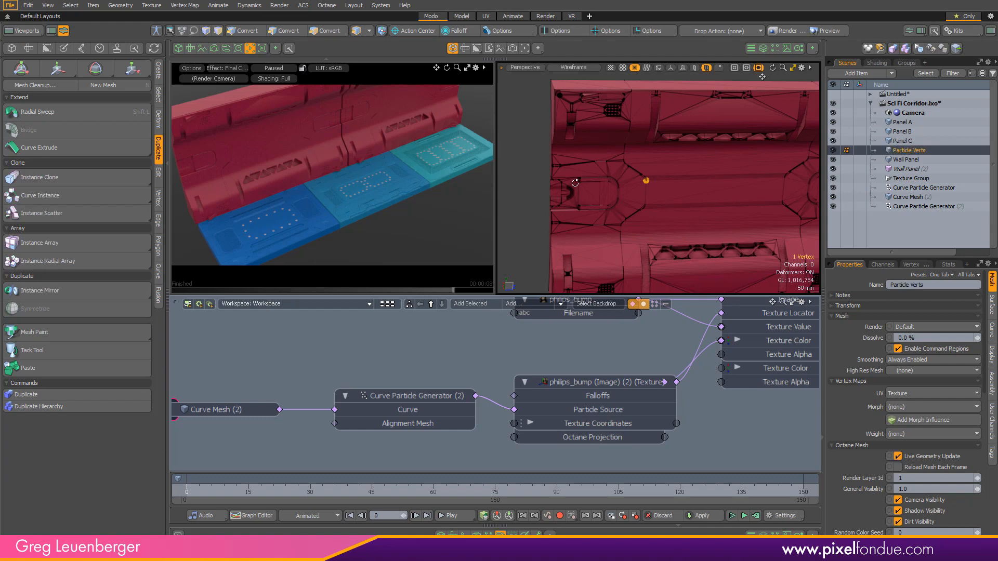
# - Move the vertex in Particle Verts to the middle of the wall panel's central recessed area
pyautogui.keyDown('alt'); pyautogui.moveTo(628, 199); pyautogui.dragTo(684, 225); pyautogui.keyUp('alt')
pyautogui.press('KP_2')
pyautogui.hotkey('ctrl', 'space')
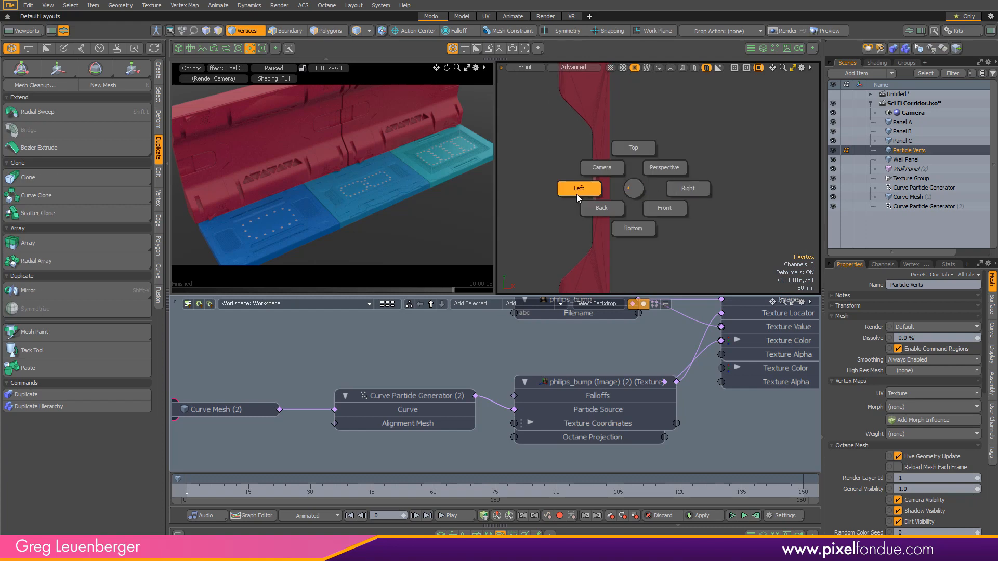
pyautogui.click(576, 192)
pyautogui.keyDown('alt'); pyautogui.moveTo(789, 207); pyautogui.dragTo(762, 77); pyautogui.keyUp('alt')
pyautogui.scroll(-3, 670, 171)
pyautogui.keyDown('alt'); pyautogui.moveTo(670, 172); pyautogui.dragTo(727, 142); pyautogui.keyUp('alt')
pyautogui.scroll(3, 656, 160)
pyautogui.press('w')
pyautogui.press('q')
pyautogui.moveTo(720, 188)
pyautogui.keyDown('ctrl'); pyautogui.keyDown('alt'); pyautogui.mouseDown()
pyautogui.moveTo(702, 257)
pyautogui.moveTo(688, 245)
pyautogui.mouseUp(); pyautogui.keyUp('alt'); pyautogui.keyUp('ctrl')
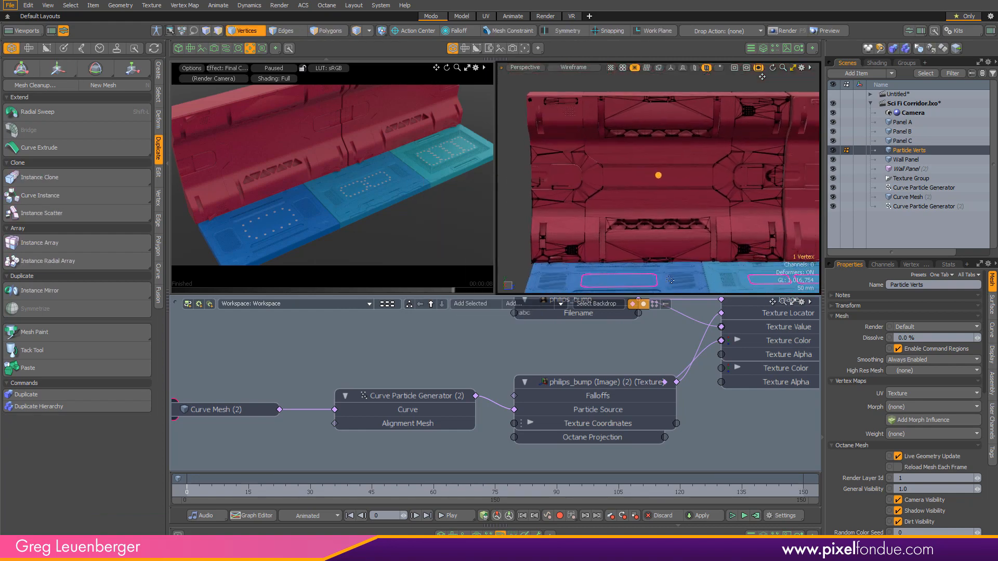
# - Delete the Folder image layer from the Wall material group and select that group
pyautogui.click(879, 65)
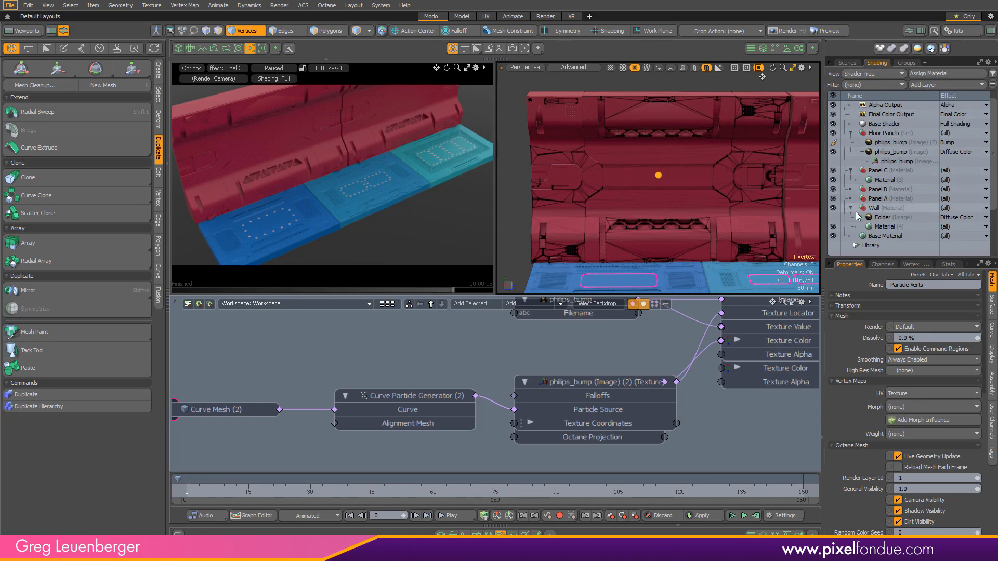
pyautogui.click(895, 216)
pyautogui.press('Delete')
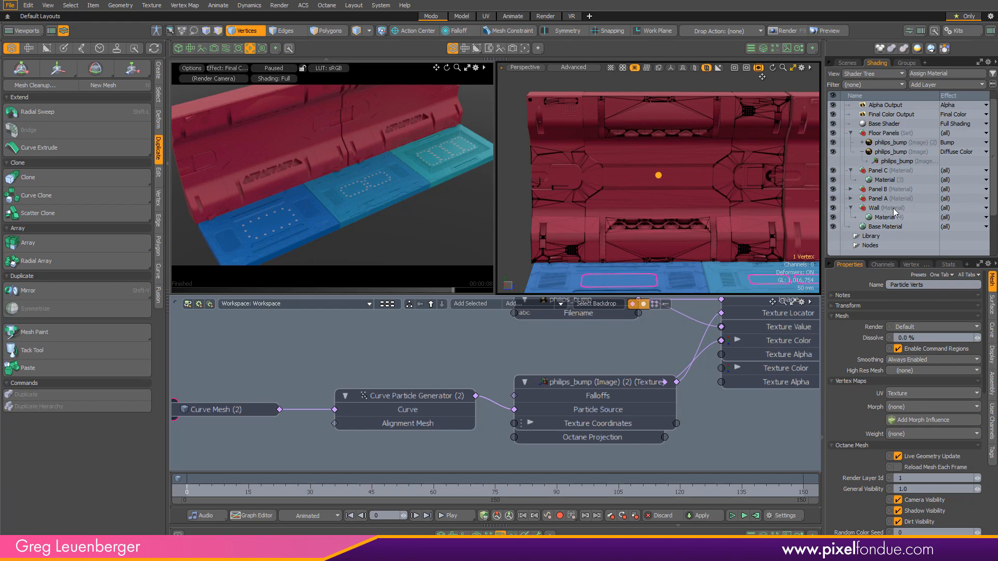
pyautogui.click(894, 209)
# - Start loading images into the clip list and select the decals JRO_D_Basic_174.png and JRO_D_Basic_181.png in the PNG folder
pyautogui.keyDown('alt'); pyautogui.keyDown('shift'); pyautogui.moveTo(719, 199); pyautogui.dragTo(689, 201); pyautogui.keyUp('shift'); pyautogui.keyUp('alt')
pyautogui.scroll(4, 691, 200)
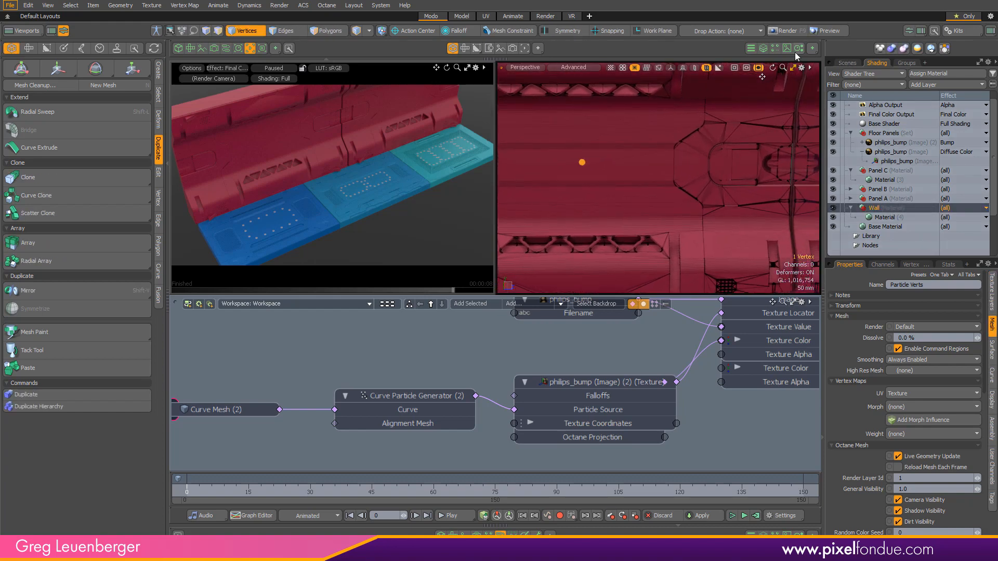
pyautogui.click(788, 49)
pyautogui.click(760, 68)
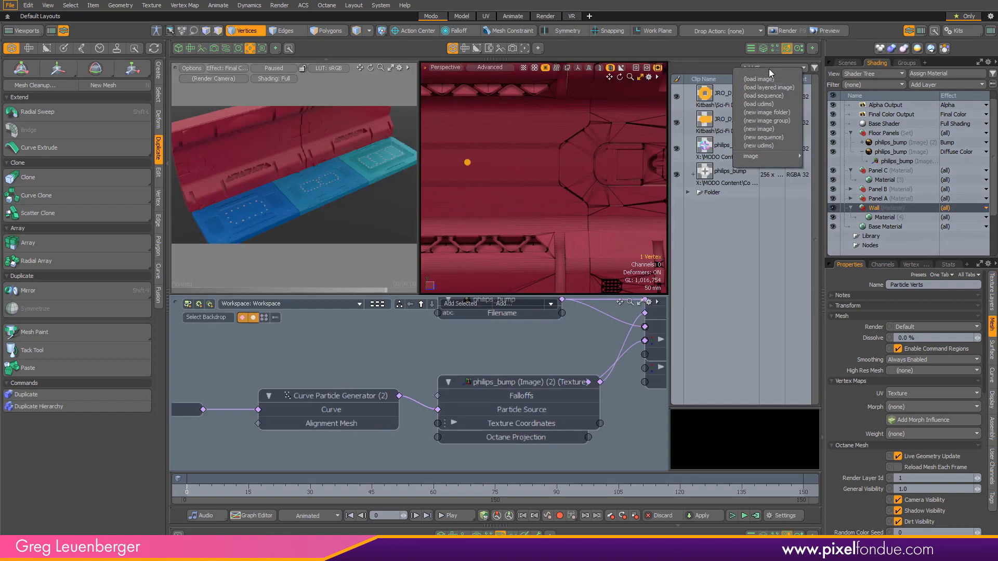
pyautogui.click(763, 80)
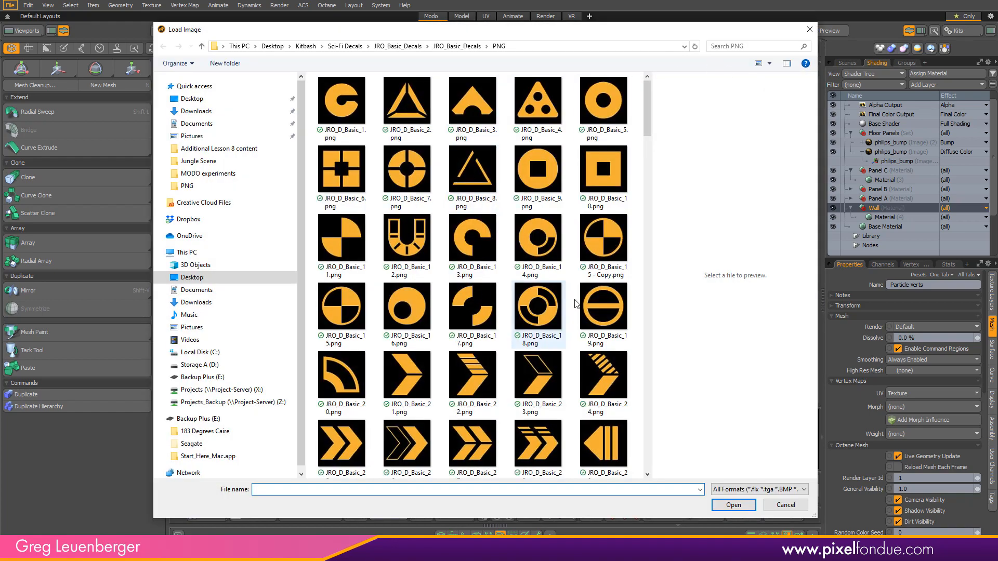
pyautogui.moveTo(655, 124); pyautogui.dragTo(638, 453)
pyautogui.click(407, 203)
pyautogui.keyDown('ctrl'); pyautogui.click(472, 202); pyautogui.keyUp('ctrl')
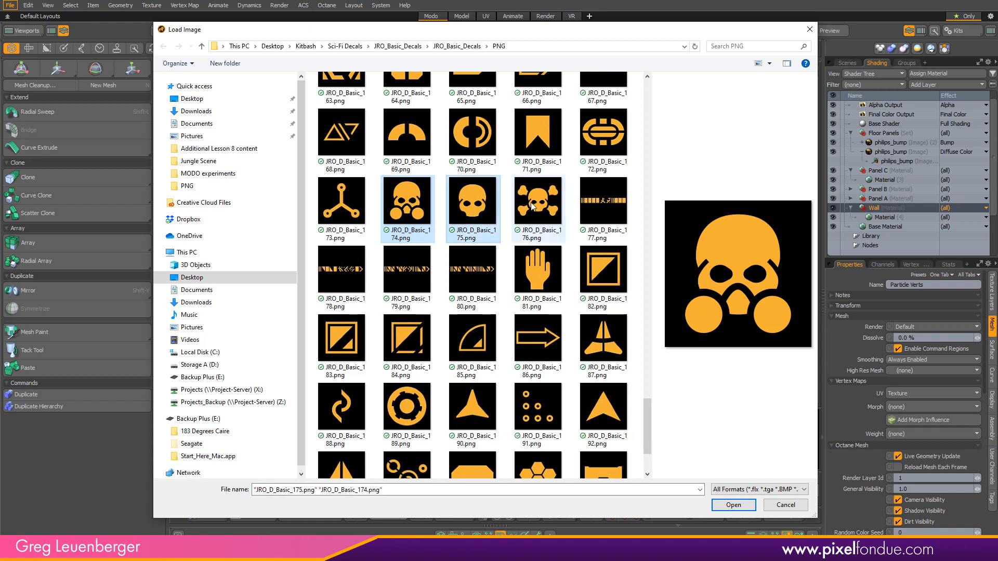
pyautogui.keyDown('ctrl'); pyautogui.click(473, 203); pyautogui.keyUp('ctrl')
pyautogui.keyDown('ctrl'); pyautogui.click(538, 267); pyautogui.keyUp('ctrl')
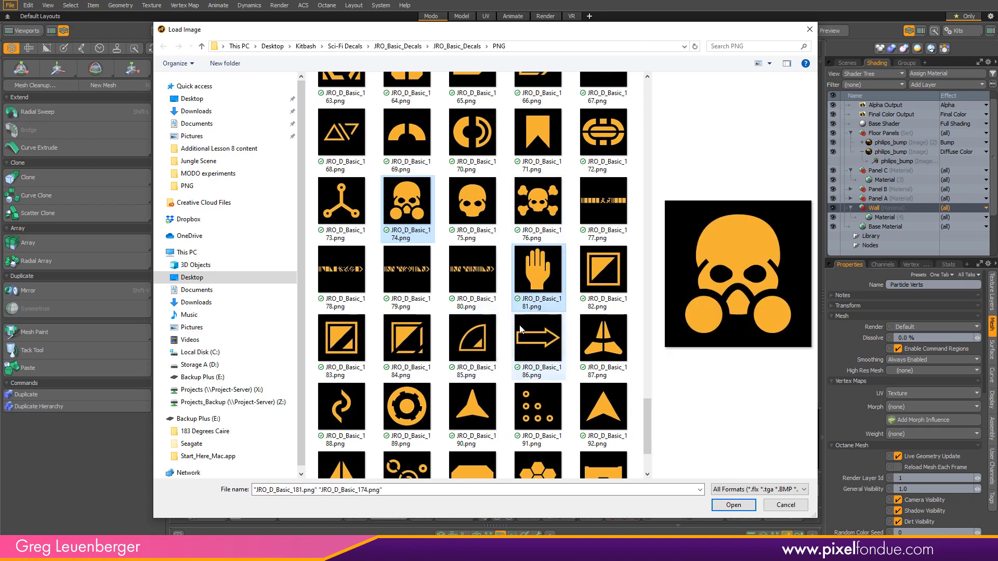
# - Add the decals JRO_D_Basic_178, 180, 187 and 189 to the file selection
pyautogui.keyDown('ctrl'); pyautogui.click(351, 294); pyautogui.keyUp('ctrl')
pyautogui.keyDown('ctrl'); pyautogui.click(469, 273); pyautogui.keyUp('ctrl')
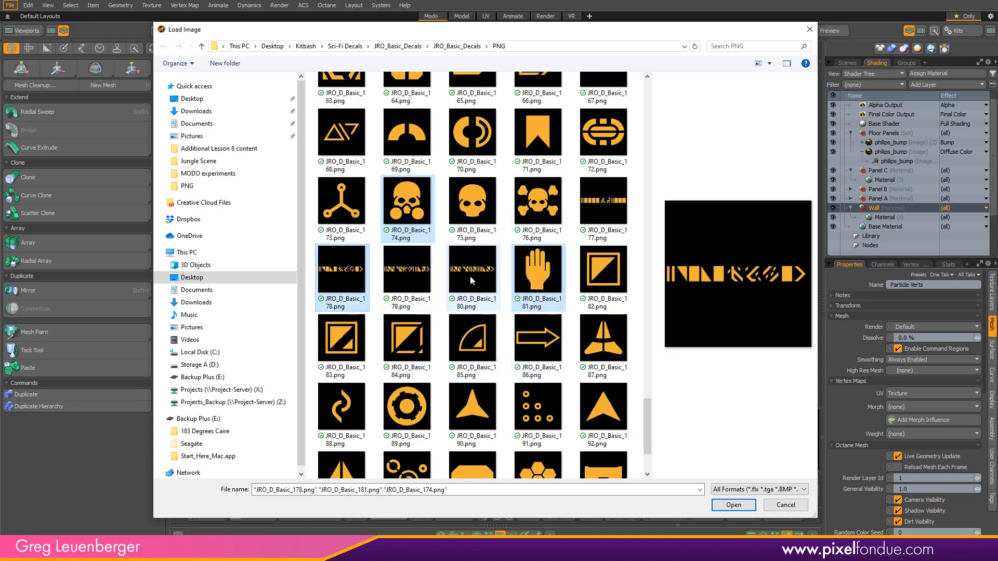
pyautogui.keyDown('ctrl'); pyautogui.click(603, 341); pyautogui.keyUp('ctrl')
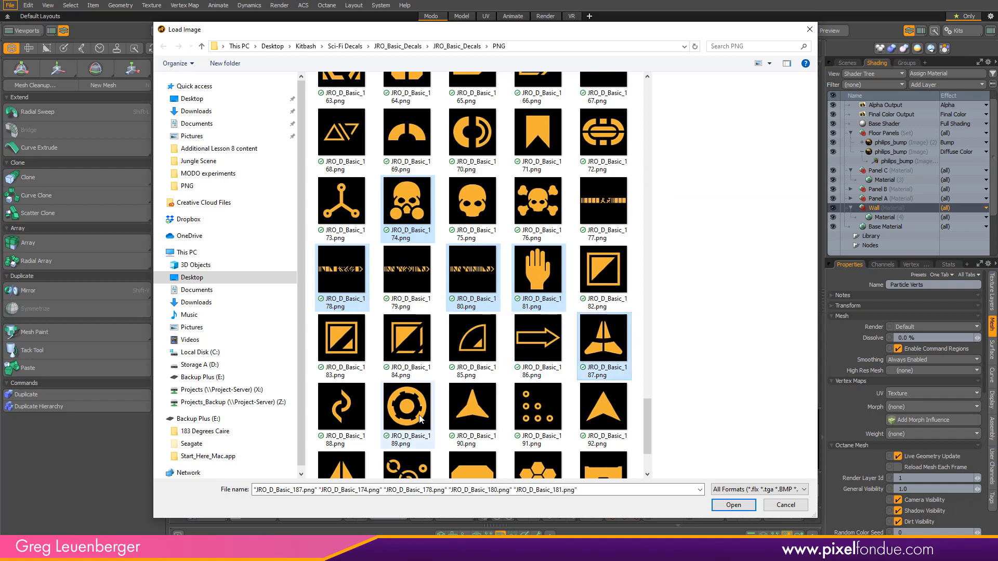
pyautogui.keyDown('ctrl'); pyautogui.click(415, 407); pyautogui.keyUp('ctrl')
pyautogui.scroll(-2, 648, 423)
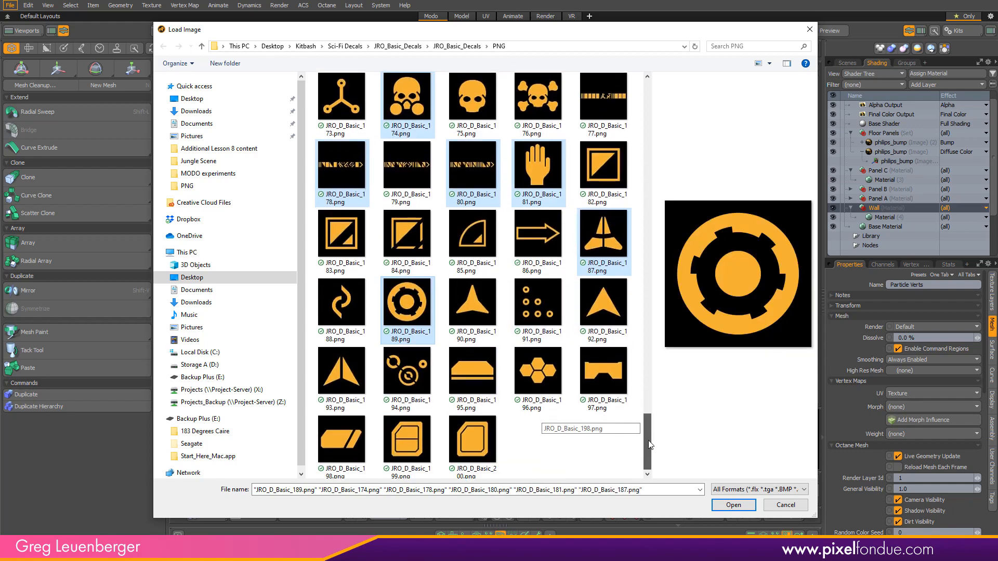
# - Add the decals JRO_D_Basic_83, 86, 95 and 96 to the file selection and load all selected images
pyautogui.moveTo(655, 401); pyautogui.dragTo(668, 255)
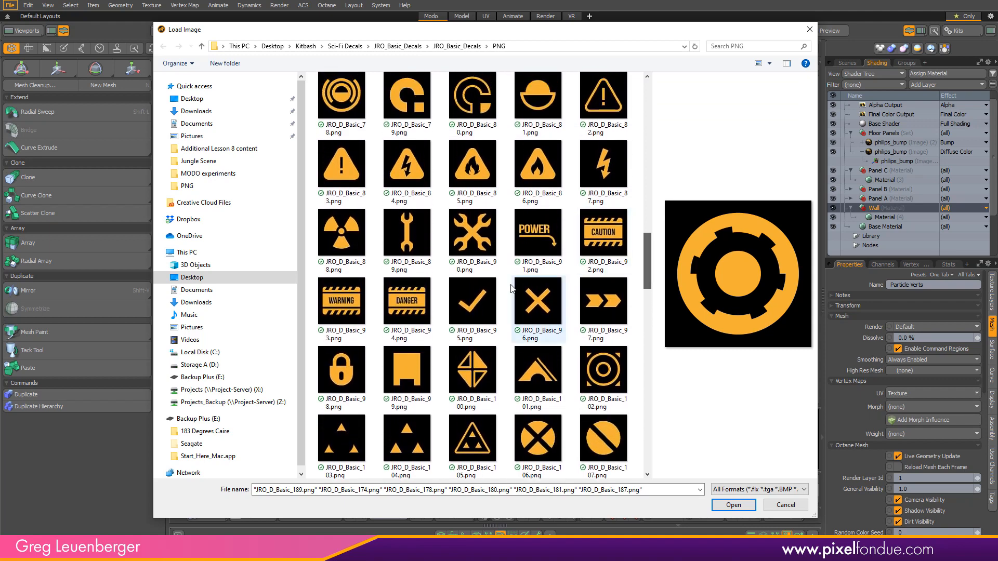
pyautogui.keyDown('ctrl'); pyautogui.click(488, 307); pyautogui.keyUp('ctrl')
pyautogui.keyDown('ctrl'); pyautogui.click(538, 301); pyautogui.keyUp('ctrl')
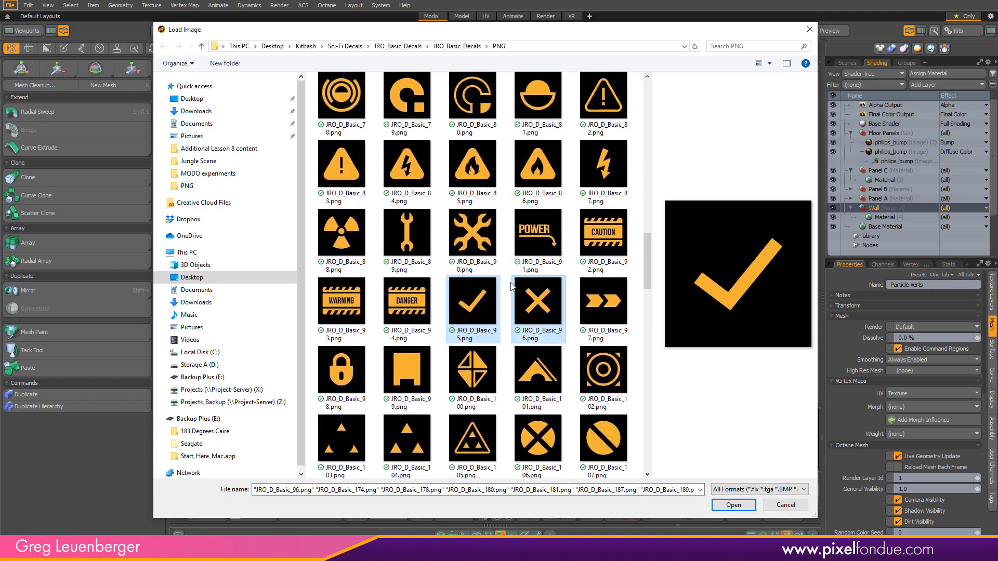
pyautogui.keyDown('ctrl'); pyautogui.click(335, 168); pyautogui.keyUp('ctrl')
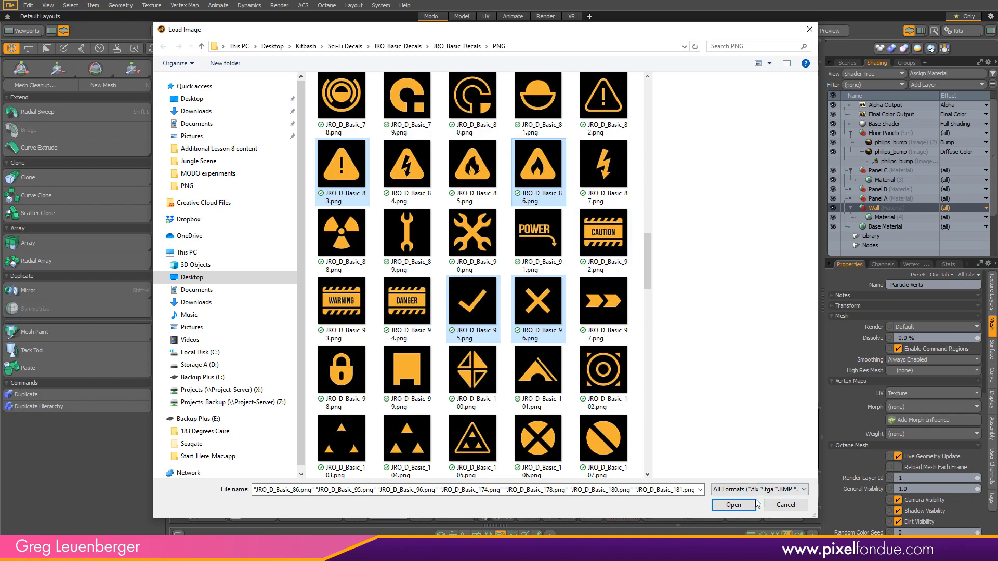
pyautogui.click(750, 503)
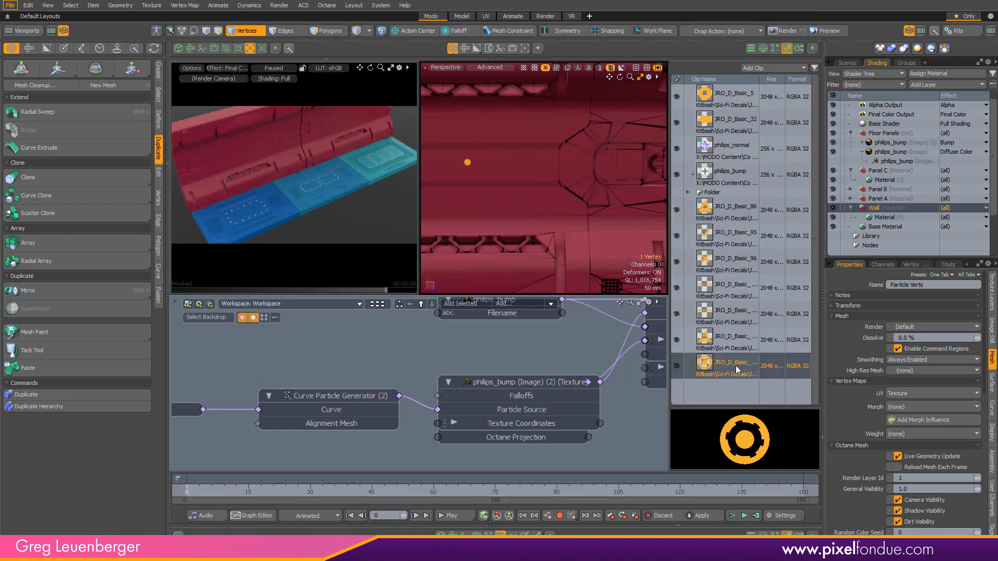
# - Add the JRO_D_Basic_189 clip as an image layer in the Wall group above its material and turn off its GL Display
pyautogui.moveTo(734, 373); pyautogui.dragTo(893, 220)
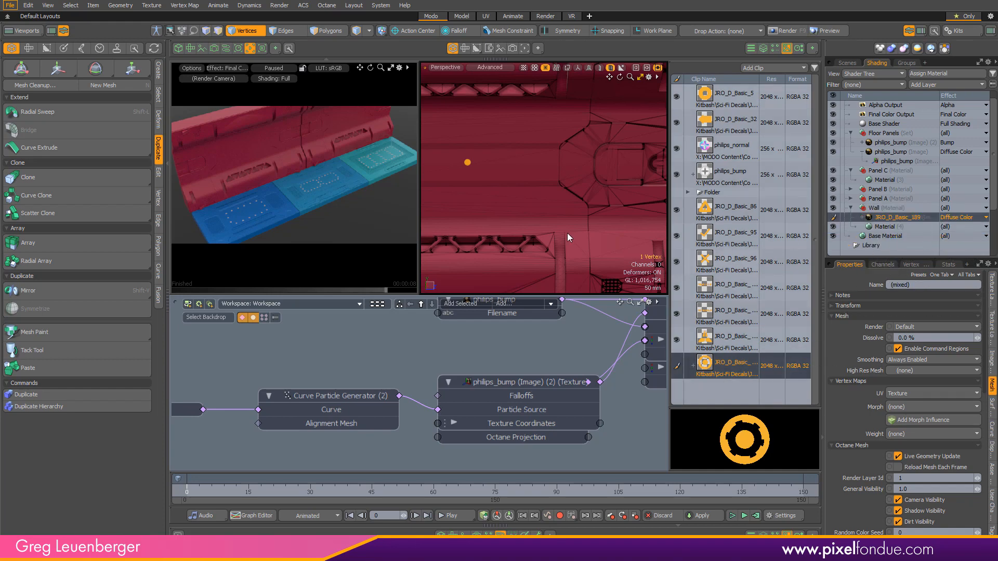
pyautogui.scroll(-5, 546, 212)
pyautogui.keyDown('alt'); pyautogui.moveTo(522, 224); pyautogui.dragTo(581, 196); pyautogui.keyUp('alt')
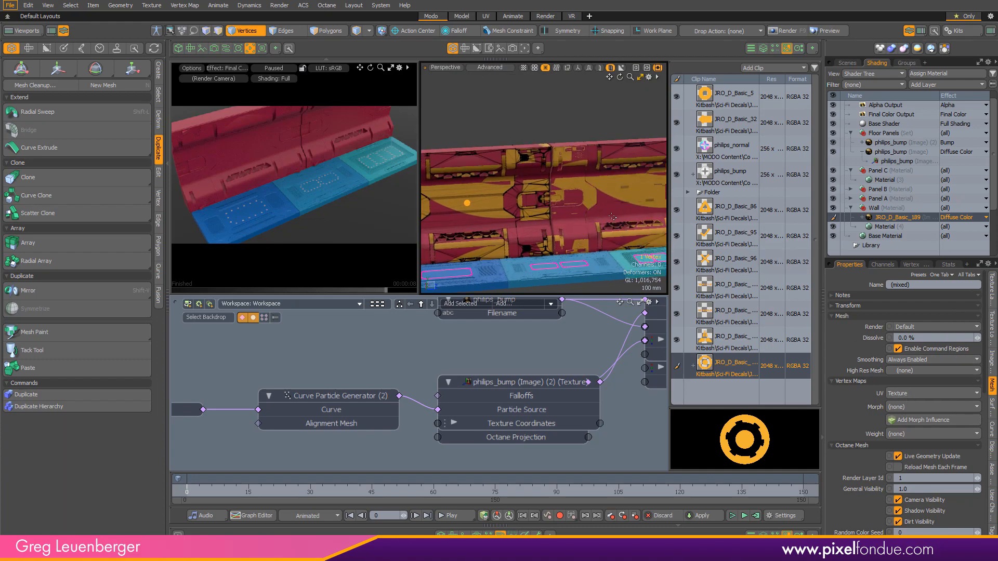
pyautogui.scroll(8, 612, 217)
pyautogui.scroll(-6, 613, 217)
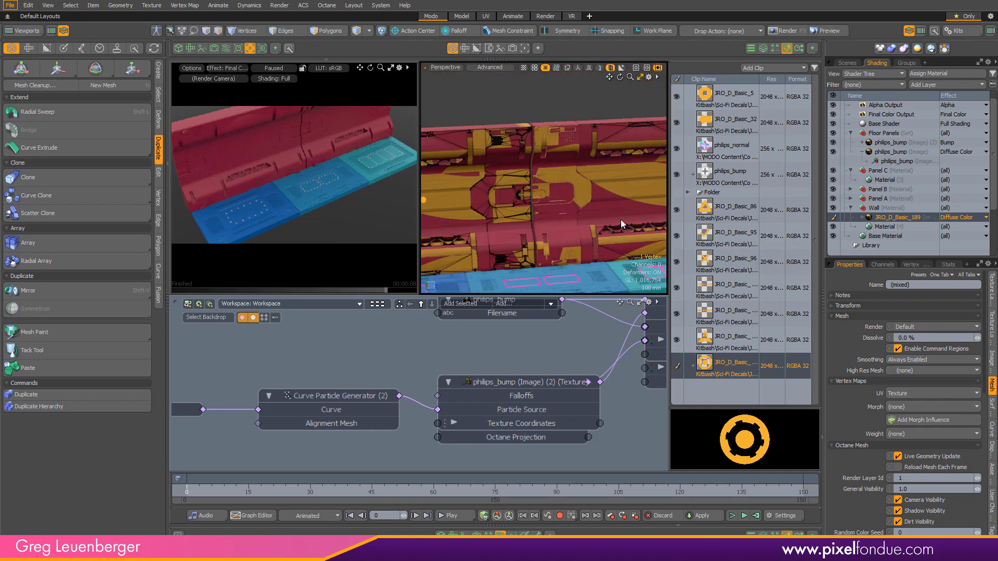
pyautogui.keyDown('alt'); pyautogui.moveTo(577, 208); pyautogui.dragTo(550, 197); pyautogui.keyUp('alt')
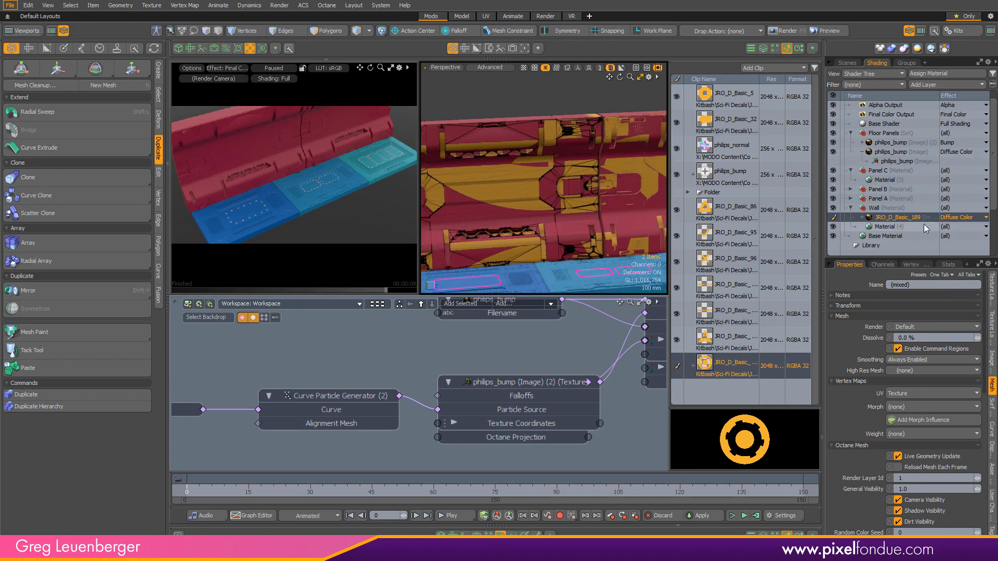
pyautogui.click(906, 218)
pyautogui.click(896, 316)
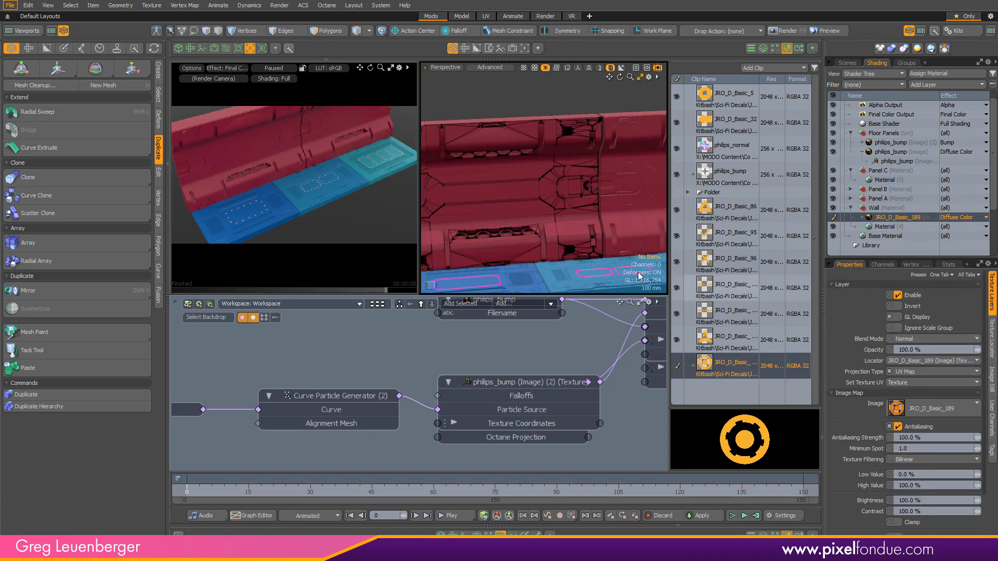
# - Set the Particle Source of the JRO_D_Basic_189 texture locator to Particle Verts
pyautogui.click(862, 218)
pyautogui.click(890, 228)
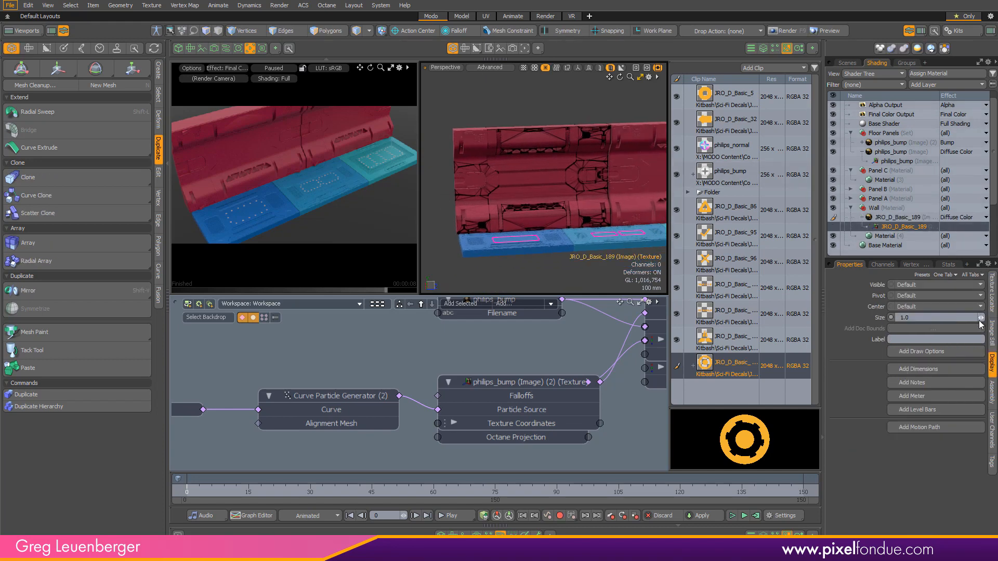
pyautogui.click(993, 311)
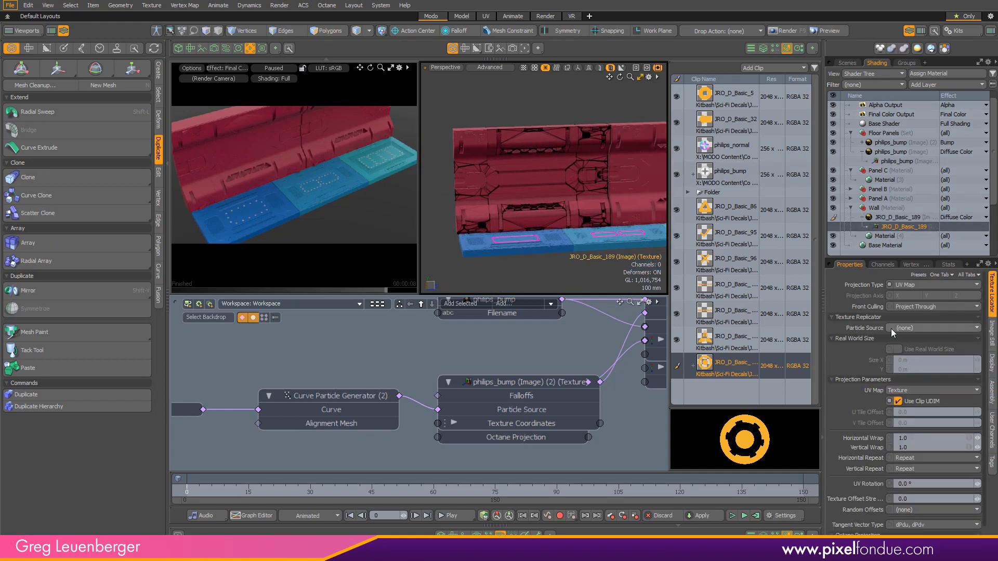
pyautogui.click(847, 63)
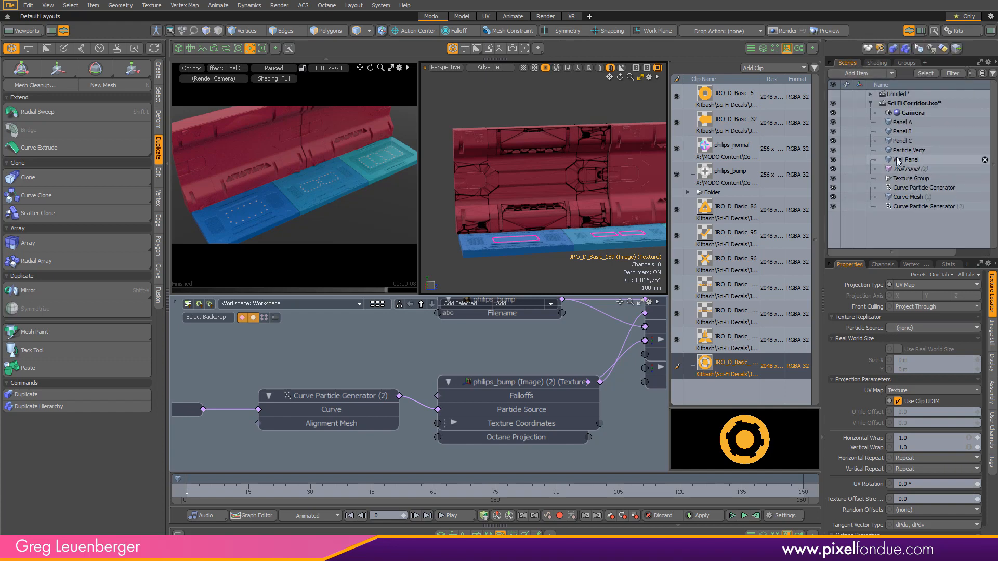
pyautogui.click(906, 328)
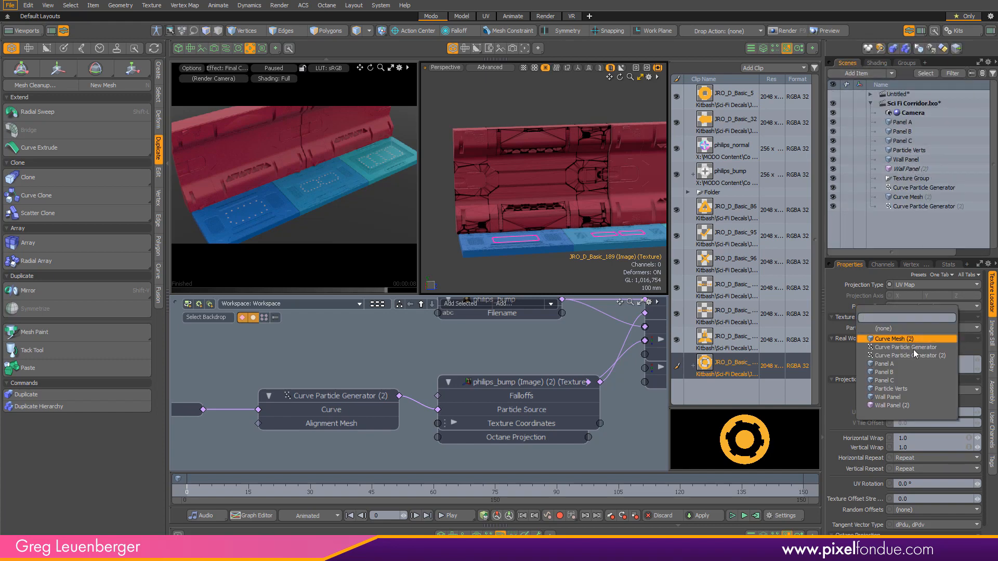
pyautogui.click(902, 389)
# - Frame the replicated decal in the render preview and set its Falloff Bias to 5%
pyautogui.scroll(-2, 515, 367)
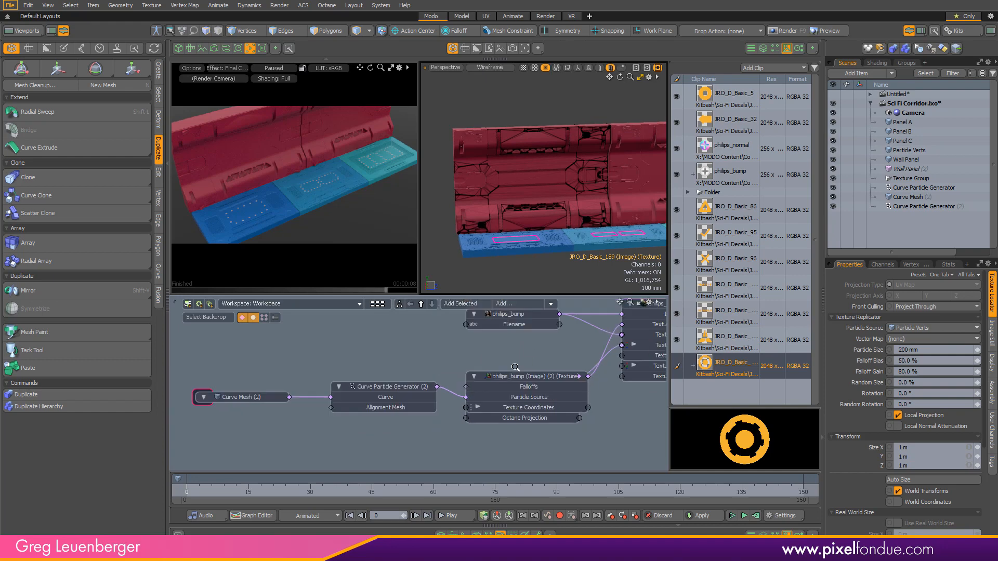
pyautogui.scroll(-1, 515, 367)
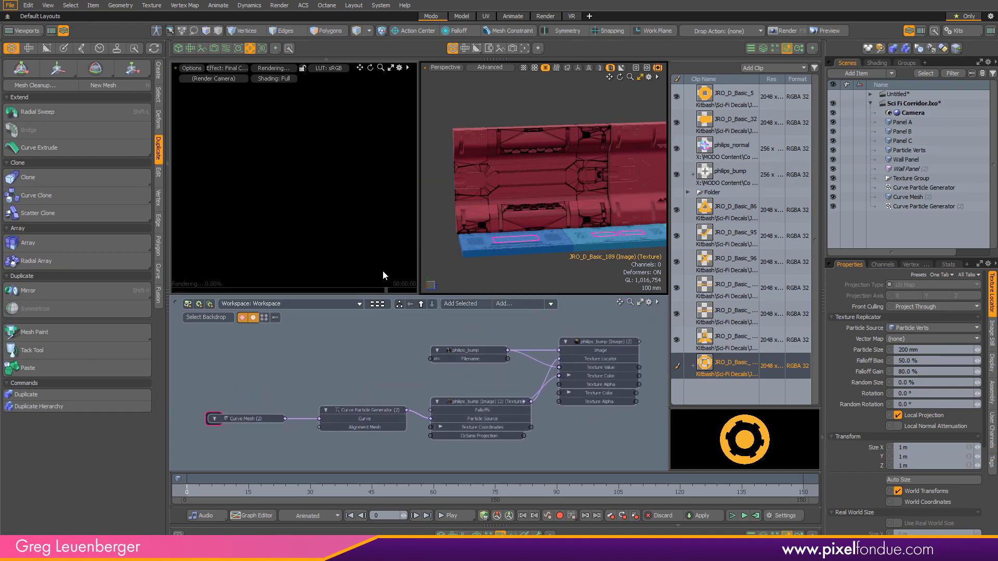
pyautogui.moveTo(312, 180)
pyautogui.keyDown('alt'); pyautogui.mouseDown()
pyautogui.moveTo(349, 135)
pyautogui.moveTo(365, 172)
pyautogui.moveTo(310, 186)
pyautogui.mouseUp(); pyautogui.keyUp('alt')
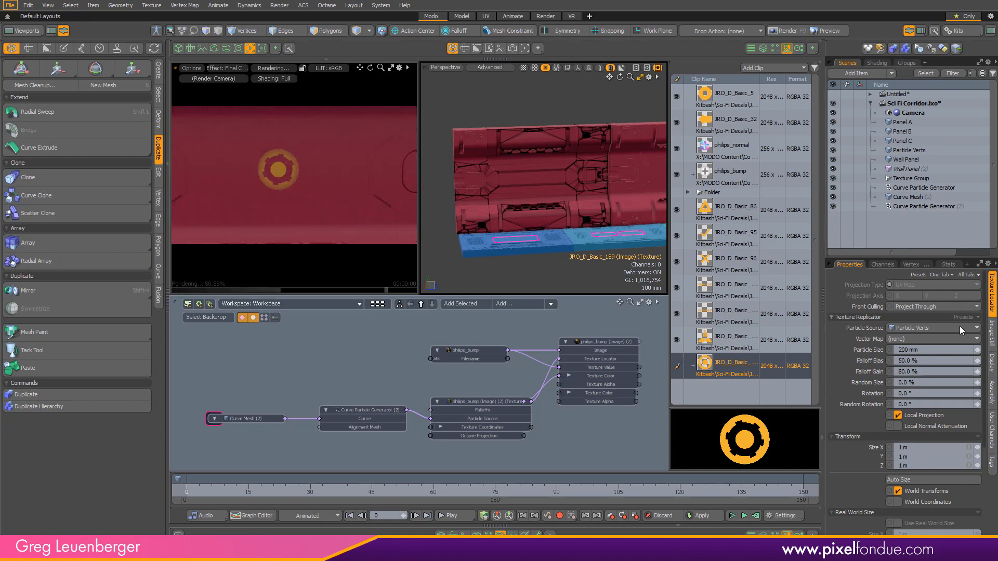
pyautogui.click(935, 357)
pyautogui.write('5')
pyautogui.press('Return')
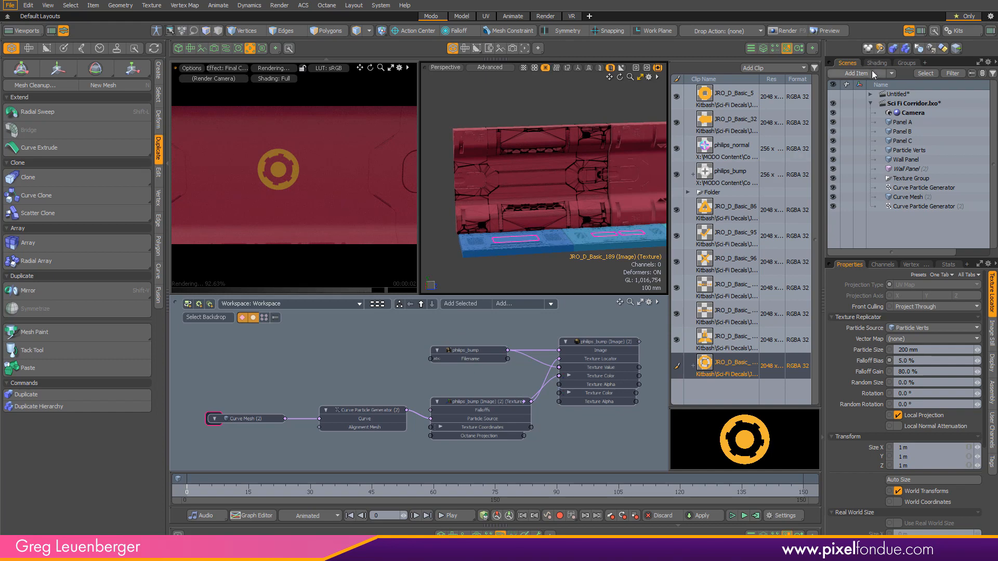
# - Try moving the Particle Verts vertex along the wall by 15 mm in Y and 153 mm in Z, and undo the move
pyautogui.moveTo(664, 185); pyautogui.dragTo(587, 145)
pyautogui.press('w')
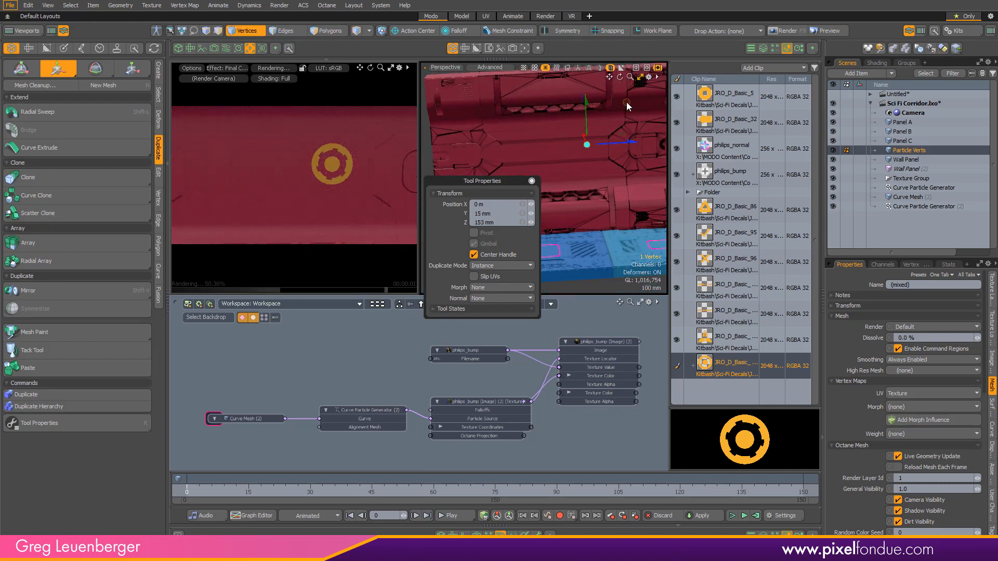
pyautogui.hotkey('ctrl', 'z')
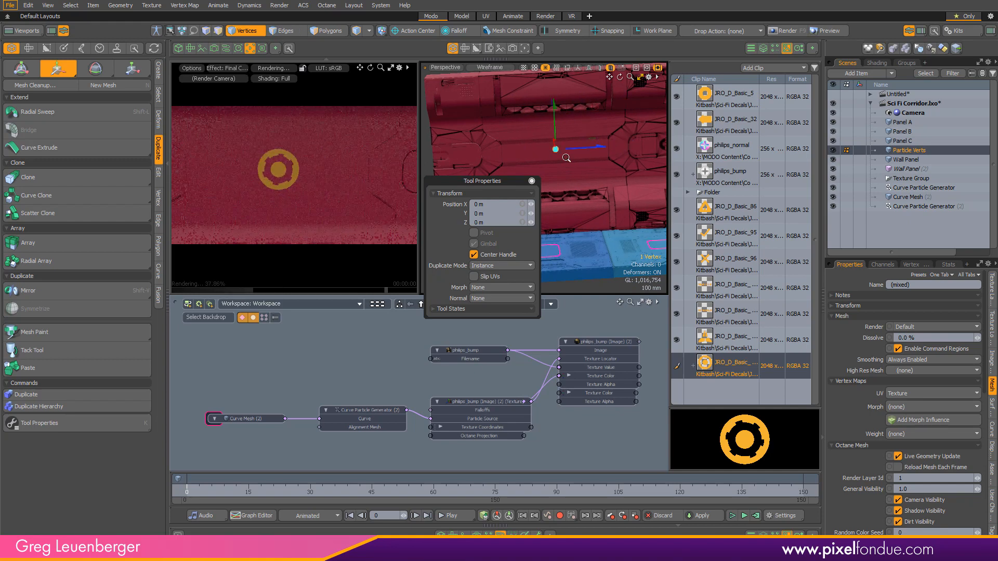
# - Copy the Particle Verts vertex along the wall panel to form a row of three decals and adjust the middle one's spacing
pyautogui.keyDown('ctrl'); pyautogui.keyDown('alt'); pyautogui.moveTo(566, 158); pyautogui.dragTo(597, 170); pyautogui.keyUp('alt'); pyautogui.keyUp('ctrl')
pyautogui.click(532, 181)
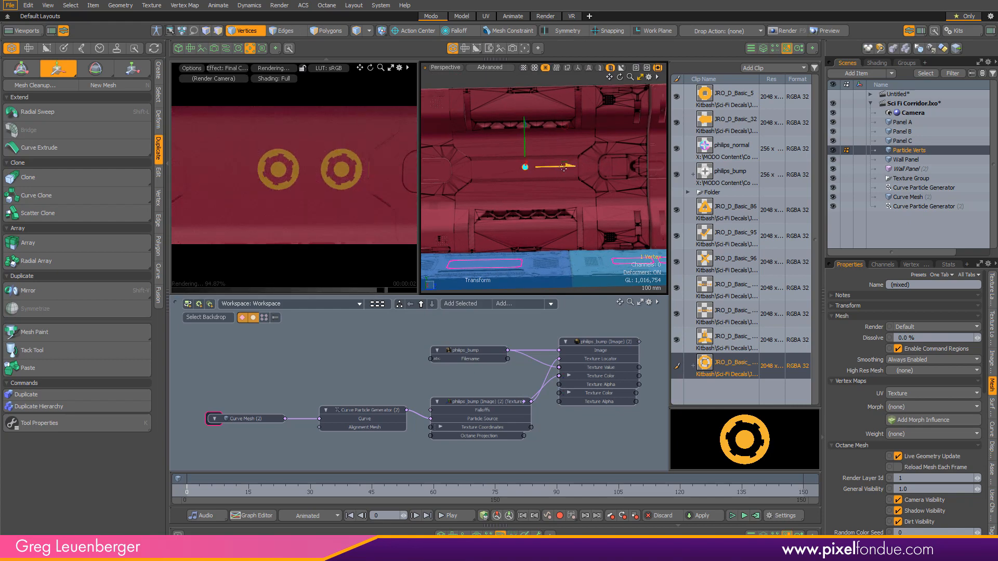
pyautogui.press('space')
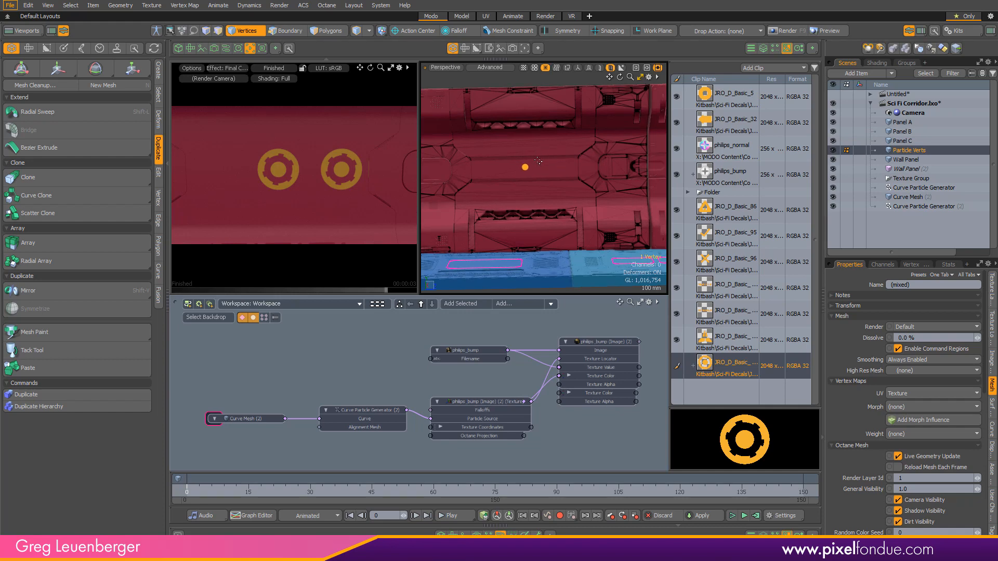
pyautogui.press('w')
pyautogui.moveTo(541, 166); pyautogui.dragTo(556, 167)
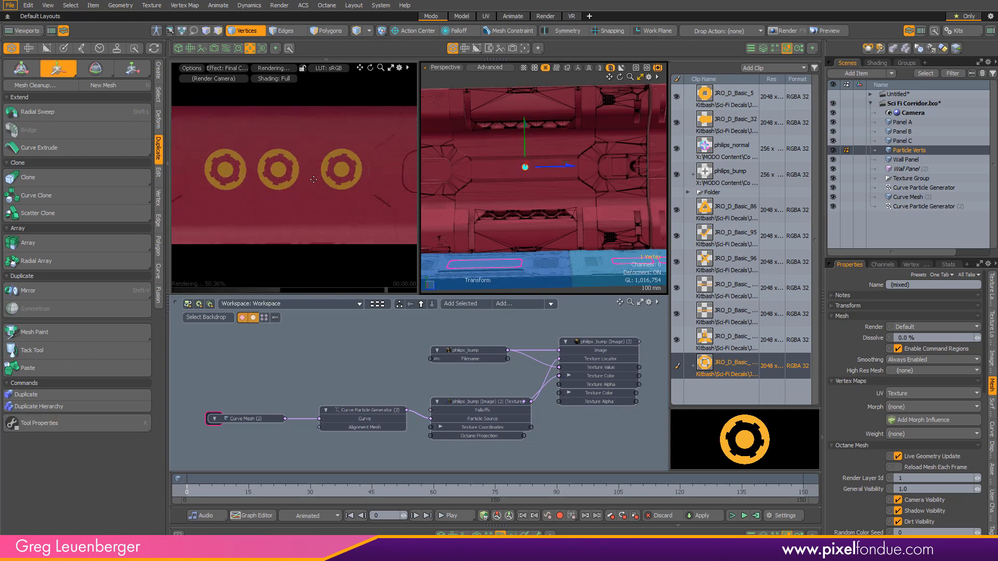
pyautogui.moveTo(549, 168); pyautogui.dragTo(307, 187)
pyautogui.press('space')
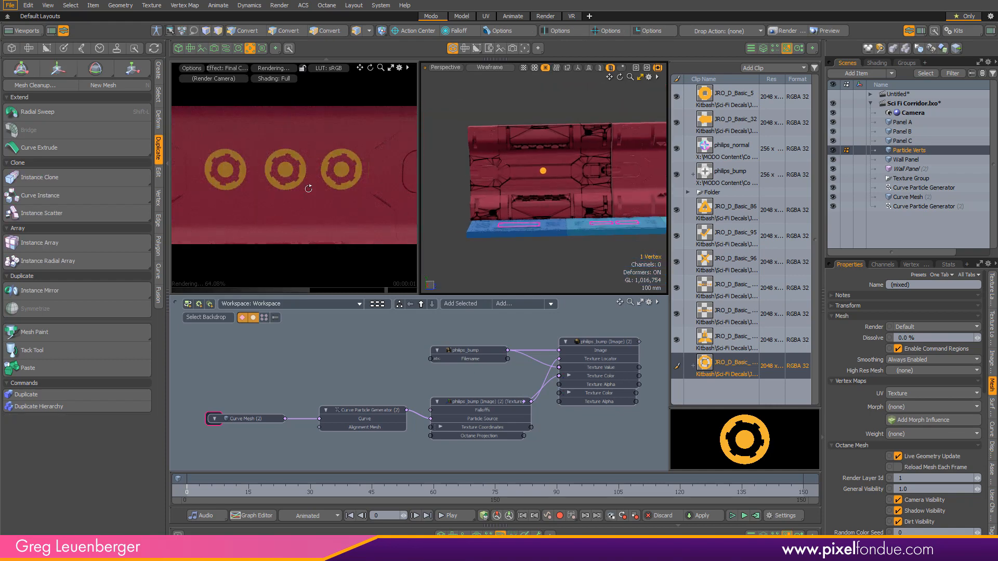
# - Copy the row of three particle vertices once above and once below it to build a three-by-three grid of decals
pyautogui.keyDown('alt'); pyautogui.moveTo(509, 178); pyautogui.dragTo(541, 192); pyautogui.keyUp('alt')
pyautogui.keyDown('ctrl'); pyautogui.keyDown('alt'); pyautogui.moveTo(484, 166); pyautogui.dragTo(572, 156); pyautogui.keyUp('alt'); pyautogui.keyUp('ctrl')
pyautogui.press(']')
pyautogui.keyDown('ctrl'); pyautogui.keyDown('alt'); pyautogui.moveTo(637, 174); pyautogui.dragTo(546, 170); pyautogui.keyUp('alt'); pyautogui.keyUp('ctrl')
pyautogui.press('w')
pyautogui.press('space')
pyautogui.press('w')
pyautogui.hotkey('ctrl', 'z')
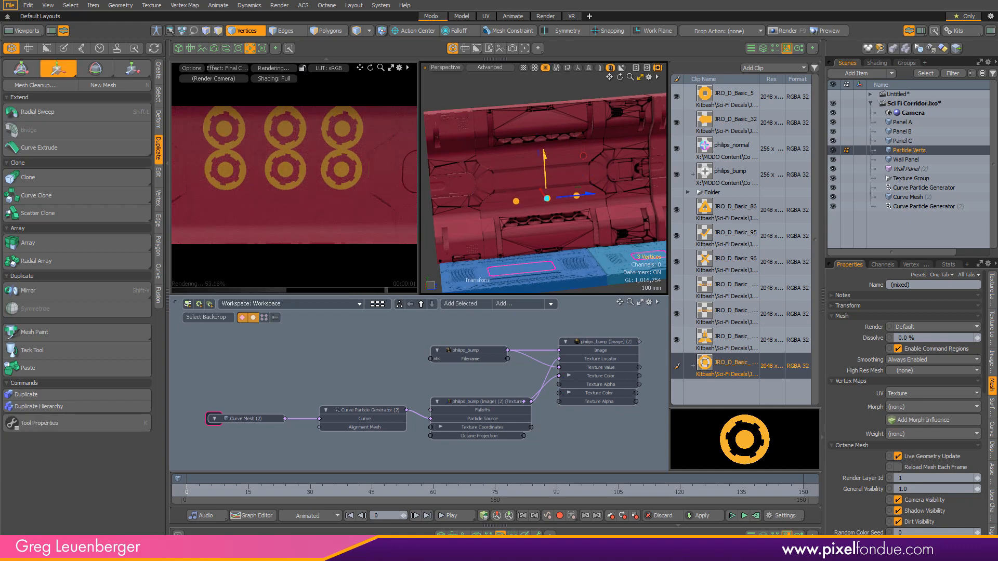
pyautogui.press('space')
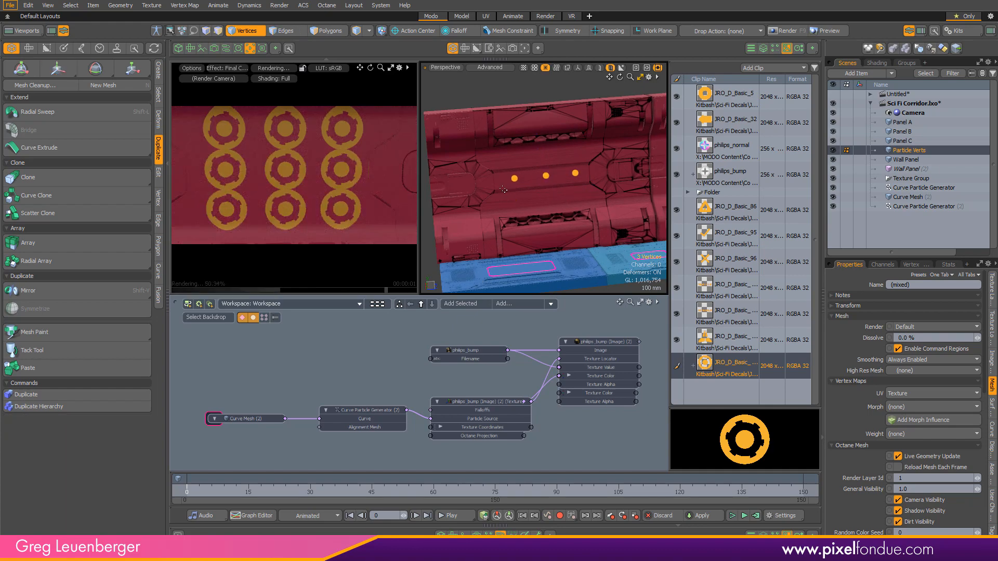
# - Select all nine Particle Verts vertices and create a Particle Size Map named Size with an initial value of 1.0
pyautogui.keyDown('ctrl'); pyautogui.keyDown('alt'); pyautogui.moveTo(337, 210); pyautogui.dragTo(391, 199); pyautogui.keyUp('alt'); pyautogui.keyUp('ctrl')
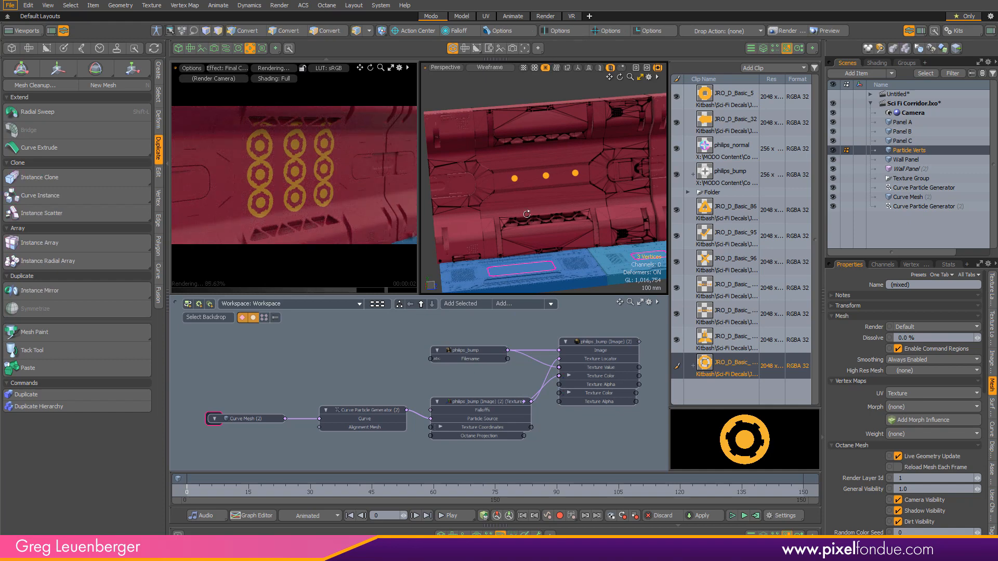
pyautogui.keyDown('alt'); pyautogui.moveTo(538, 223); pyautogui.dragTo(545, 227); pyautogui.keyUp('alt')
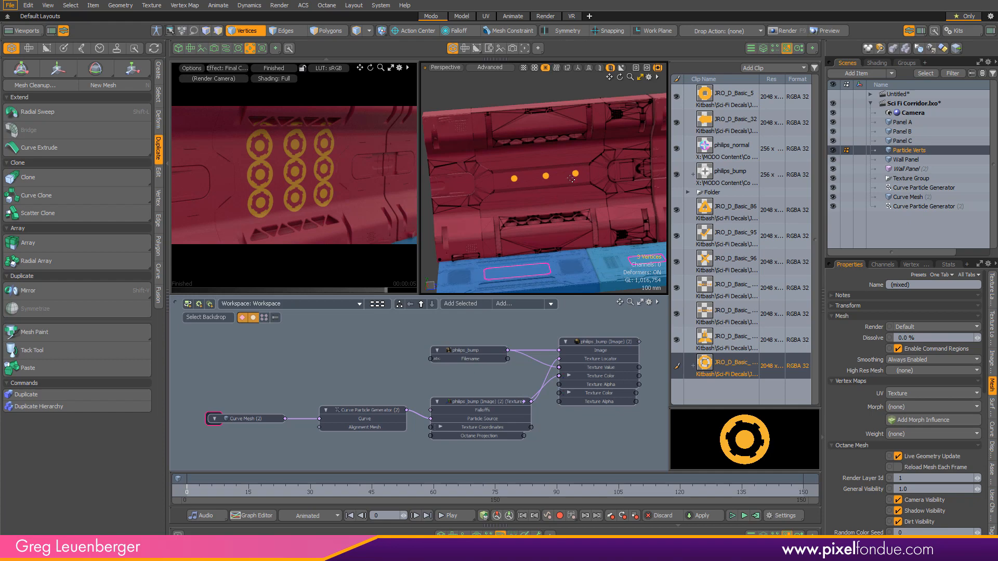
pyautogui.keyDown('alt'); pyautogui.moveTo(572, 178); pyautogui.dragTo(541, 163); pyautogui.keyUp('alt')
pyautogui.scroll(4, 514, 168)
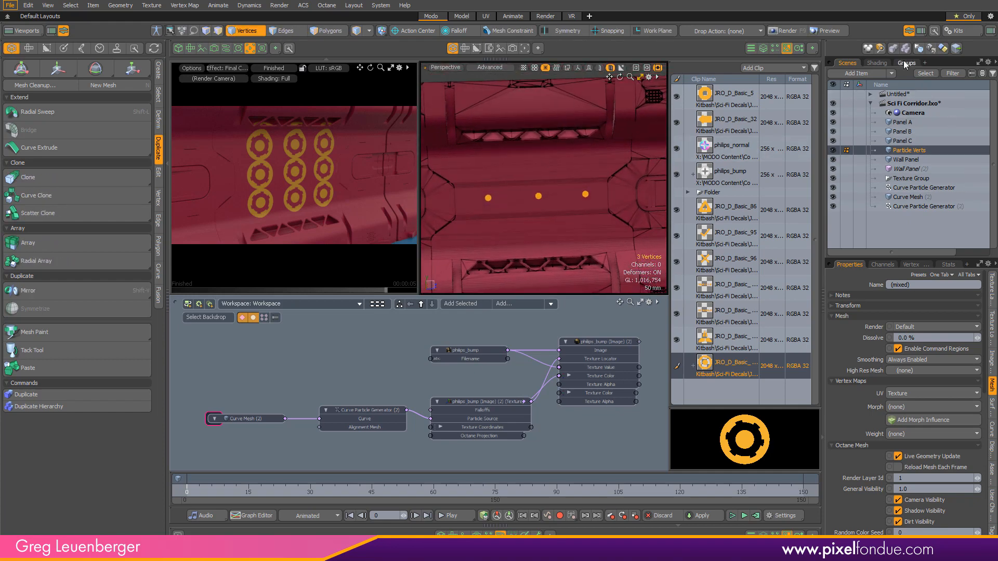
pyautogui.click(913, 264)
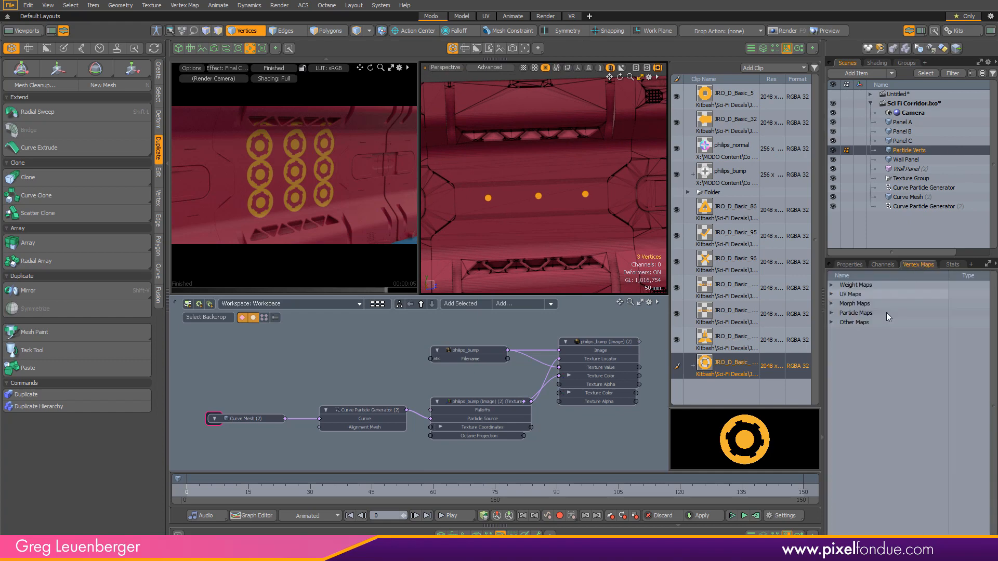
pyautogui.click(832, 314)
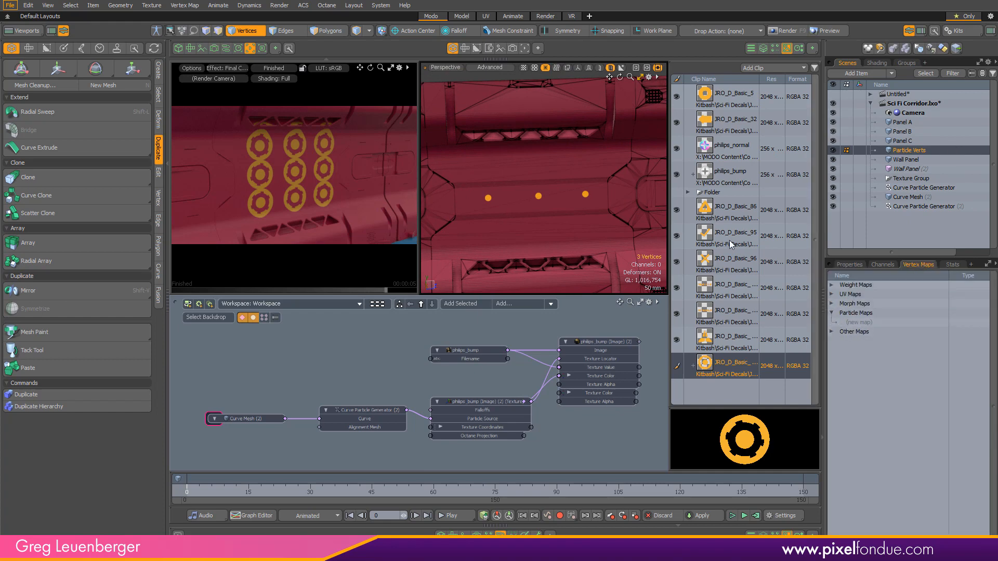
pyautogui.moveTo(456, 190); pyautogui.dragTo(601, 154, button='right')
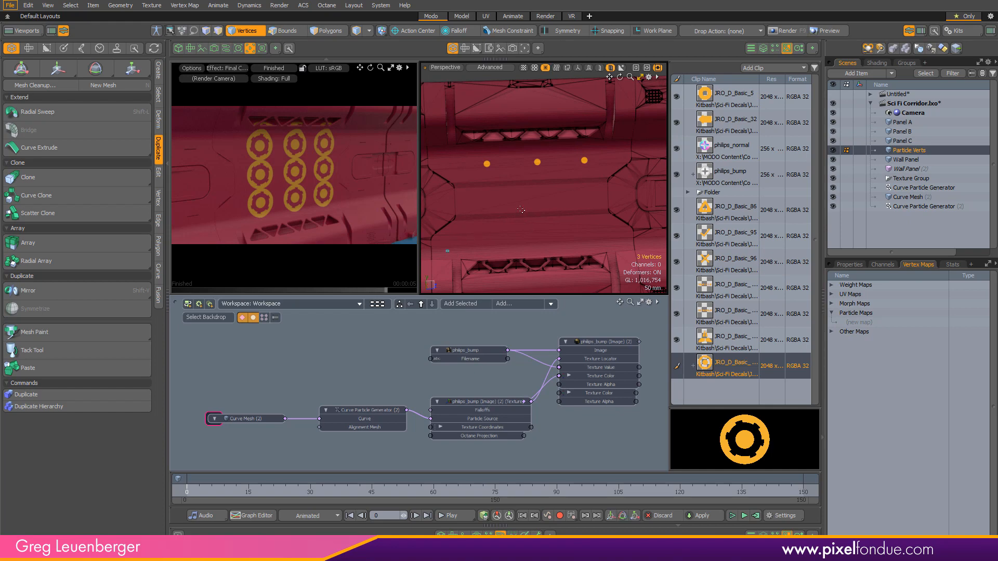
pyautogui.keyDown('shift'); pyautogui.moveTo(446, 250); pyautogui.dragTo(663, 136, button='right'); pyautogui.keyUp('shift')
pyautogui.click(907, 323)
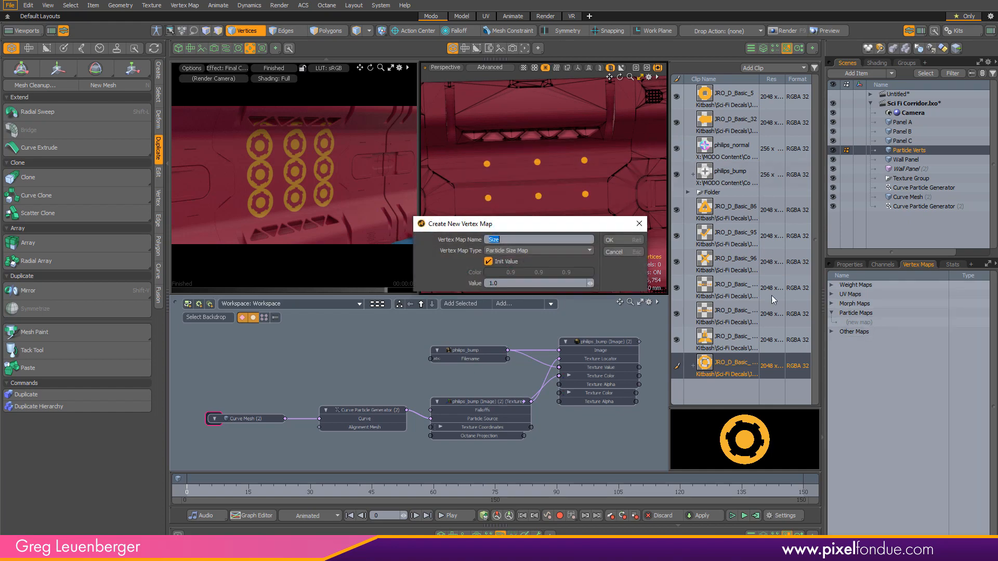
pyautogui.click(517, 251)
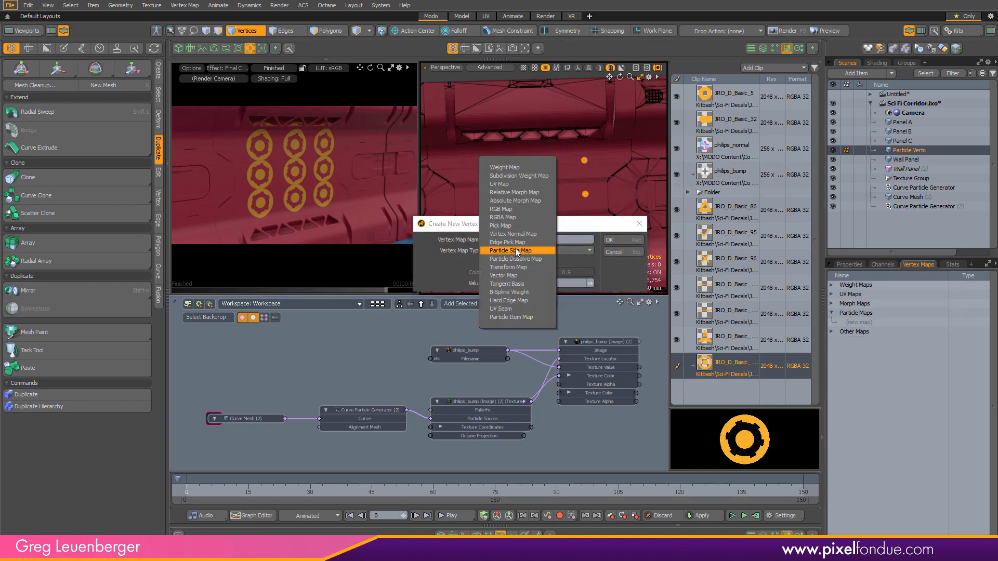
pyautogui.click(517, 251)
pyautogui.click(620, 241)
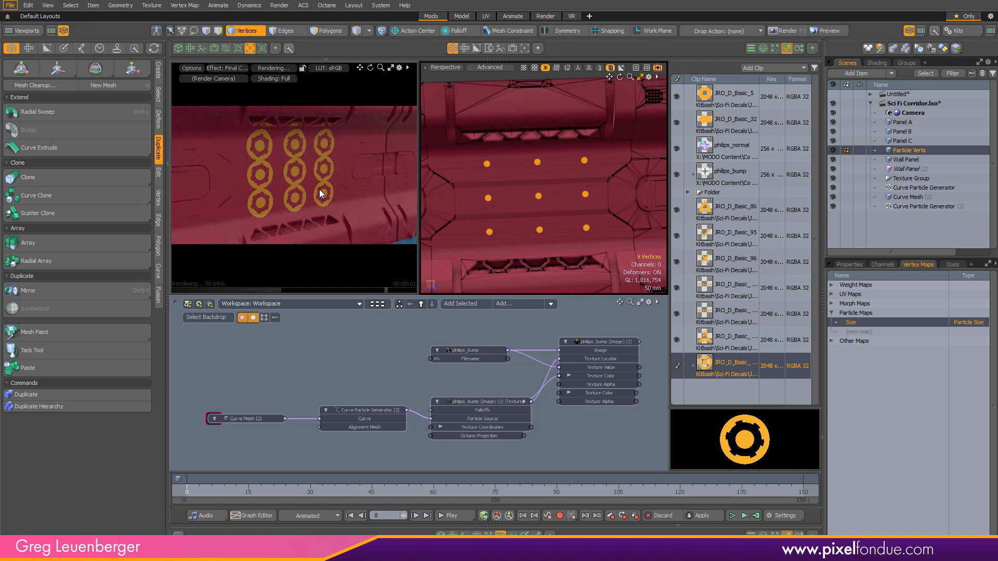
# - Shrink all nine decals together by lowering their Size map values with the Adjust Weights tool
pyautogui.click(83, 50)
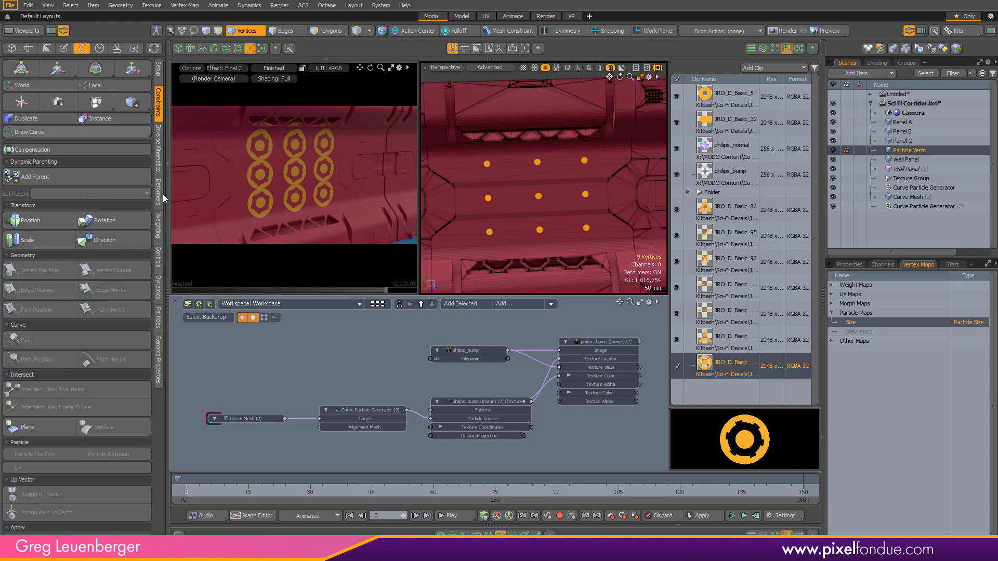
pyautogui.click(158, 226)
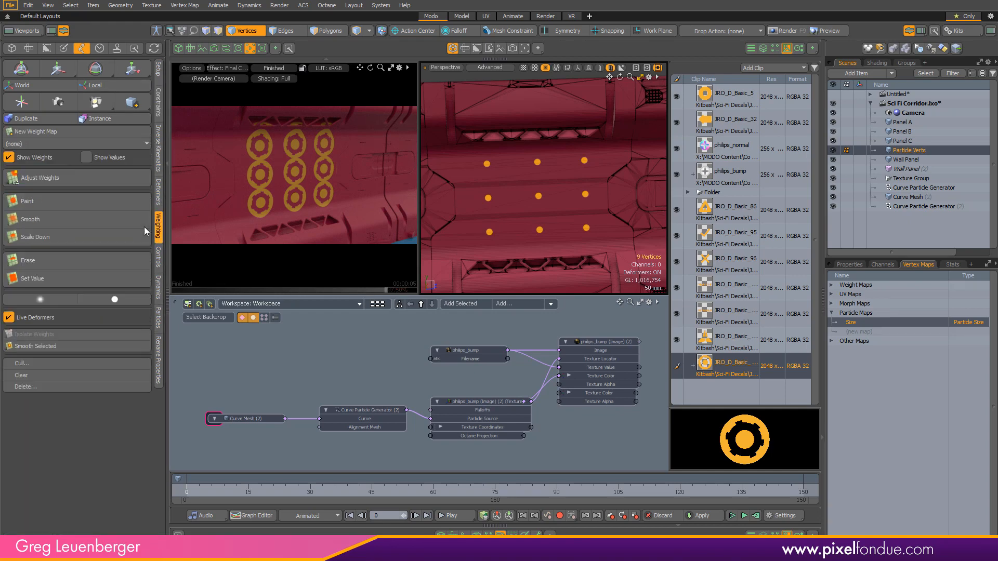
pyautogui.click(47, 179)
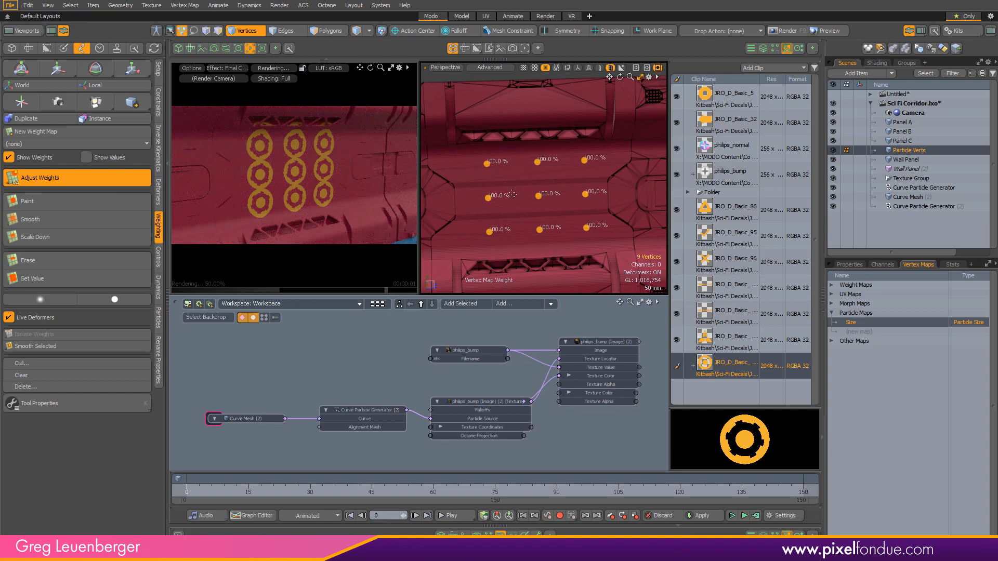
pyautogui.press('w')
pyautogui.press('space')
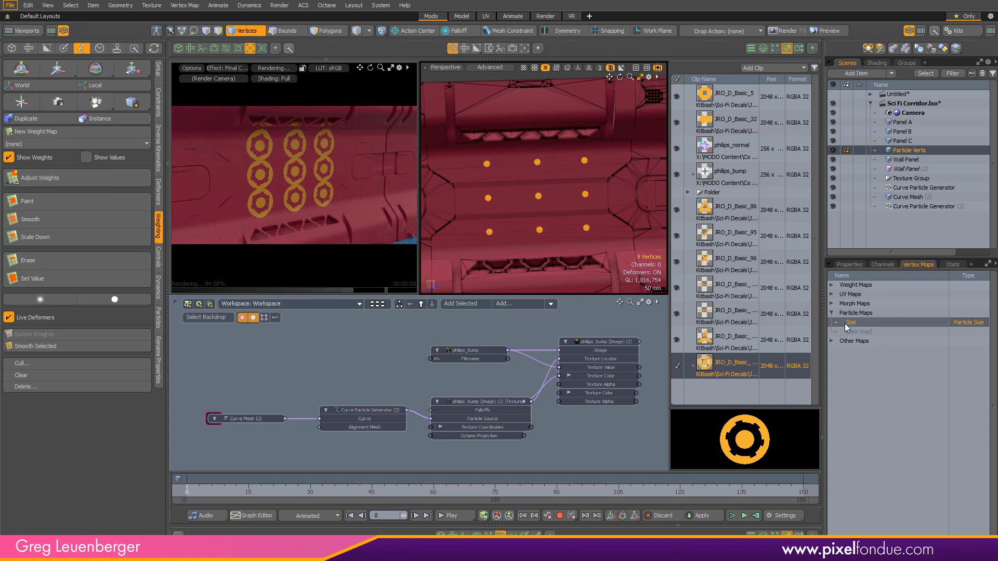
pyautogui.click(78, 179)
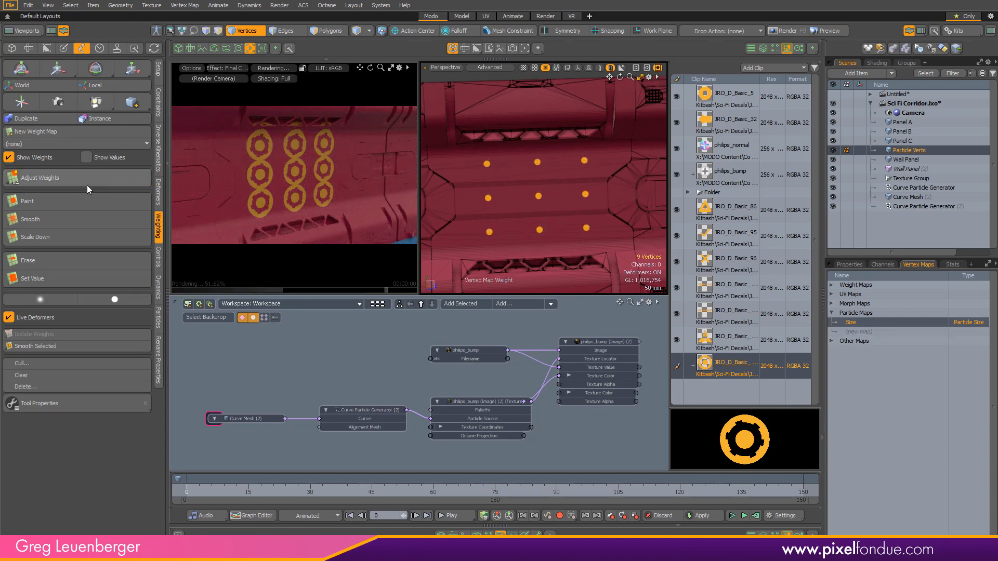
pyautogui.moveTo(520, 208); pyautogui.dragTo(499, 191)
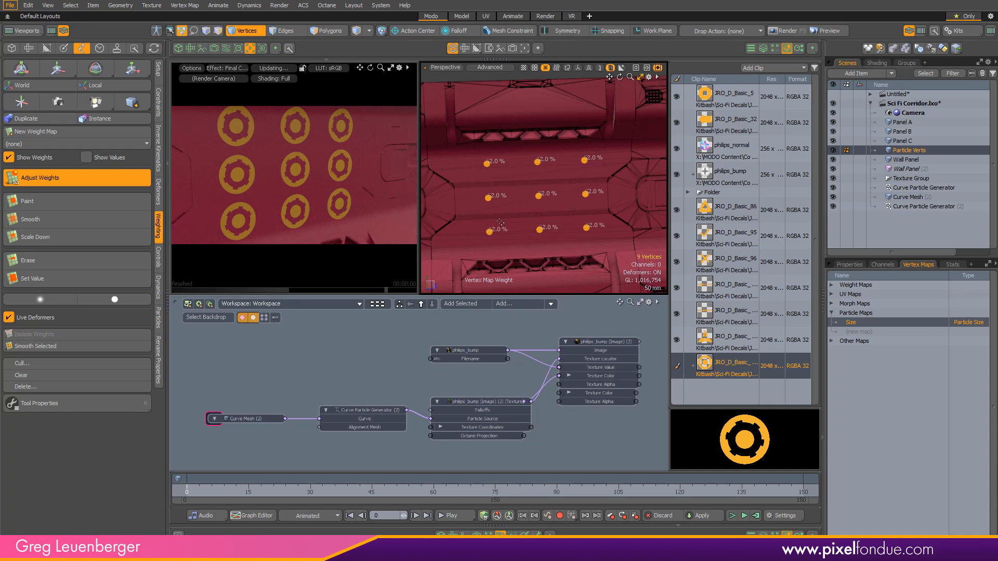
pyautogui.moveTo(467, 403)
pyautogui.keyDown('ctrl'); pyautogui.keyDown('alt'); pyautogui.mouseDown()
pyautogui.moveTo(528, 403)
pyautogui.moveTo(476, 403)
pyautogui.mouseUp(); pyautogui.keyUp('alt'); pyautogui.keyUp('ctrl')
pyautogui.moveTo(566, 236)
pyautogui.mouseDown()
pyautogui.moveTo(535, 239)
pyautogui.moveTo(585, 235)
pyautogui.moveTo(560, 237)
pyautogui.mouseUp()
pyautogui.press('space')
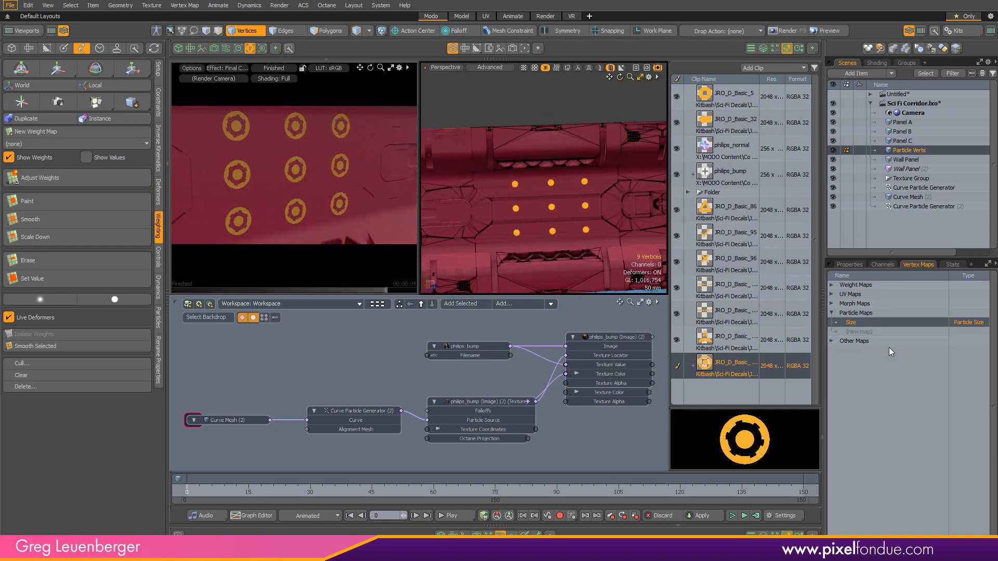
# - Create a Transform Map named Transform for the nine particle vertices
pyautogui.click(863, 333)
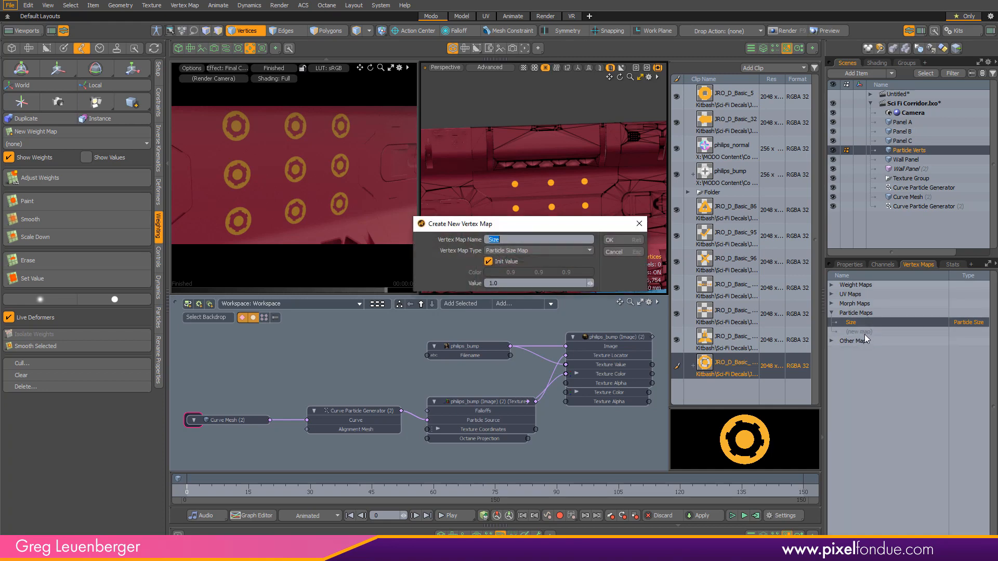
pyautogui.click(551, 252)
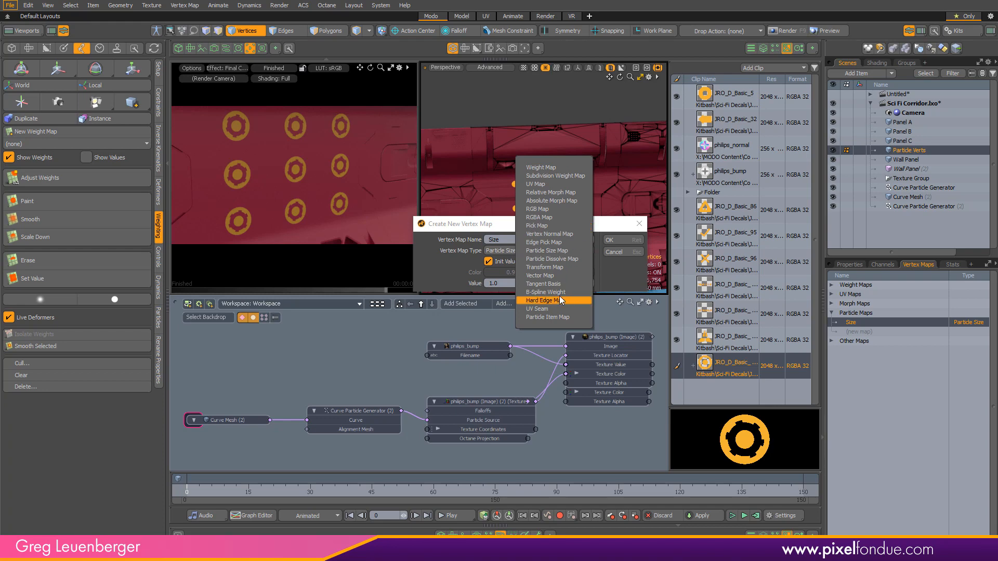
pyautogui.click(563, 266)
pyautogui.click(619, 240)
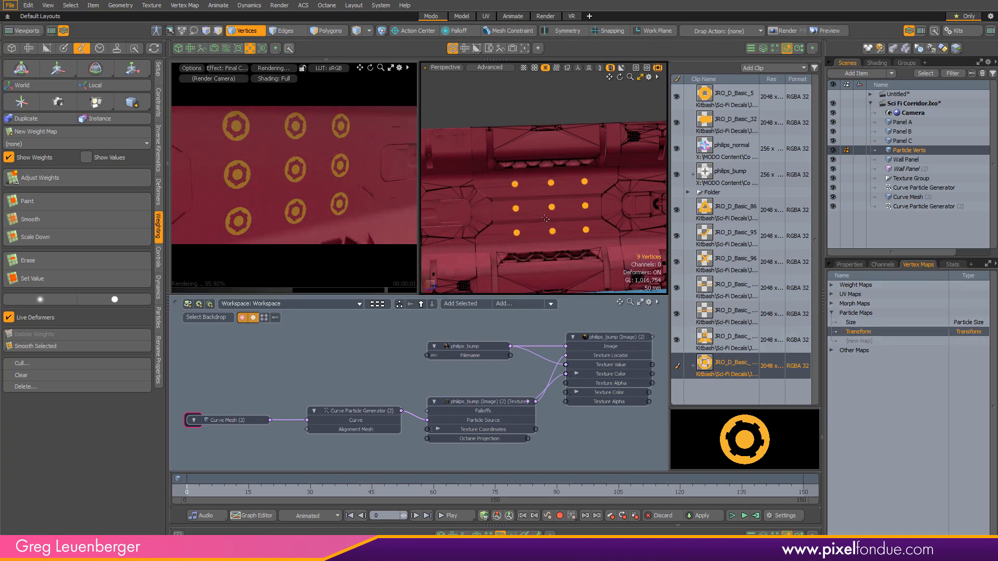
# - Select the grid's centre vertex and enlarge its decal by scaling it in the Transform map, undoing the first trial scalings
pyautogui.moveTo(542, 217); pyautogui.dragTo(567, 197, button='right')
pyautogui.keyDown('alt'); pyautogui.moveTo(305, 217); pyautogui.dragTo(441, 172); pyautogui.keyUp('alt')
pyautogui.keyDown('alt'); pyautogui.keyDown('shift'); pyautogui.moveTo(358, 187); pyautogui.dragTo(337, 196); pyautogui.keyUp('shift'); pyautogui.keyUp('alt')
pyautogui.keyDown('ctrl'); pyautogui.keyDown('alt'); pyautogui.moveTo(401, 227); pyautogui.dragTo(359, 221); pyautogui.keyUp('alt'); pyautogui.keyUp('ctrl')
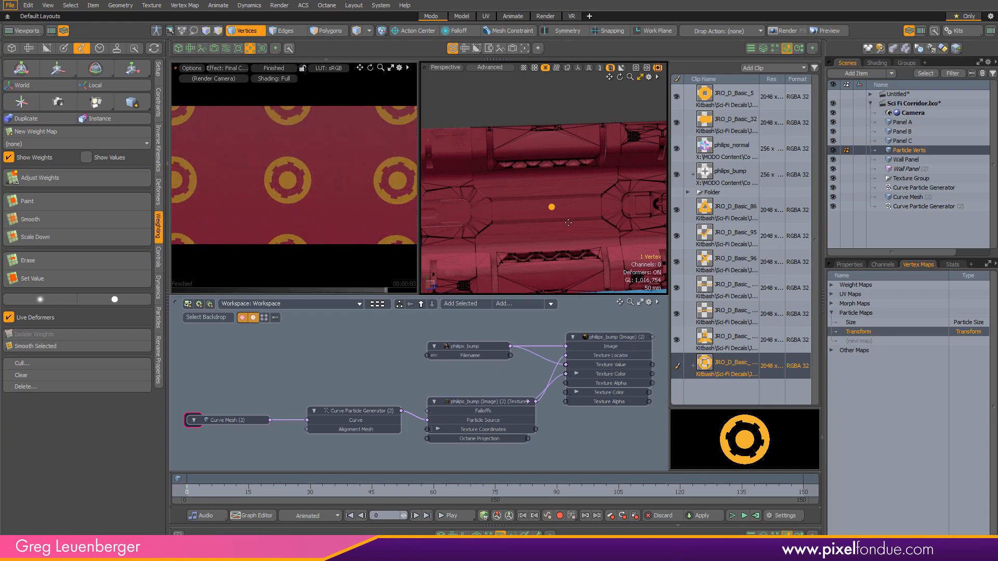
pyautogui.press('y')
pyautogui.moveTo(567, 221)
pyautogui.keyDown('ctrl'); pyautogui.keyDown('alt'); pyautogui.mouseDown()
pyautogui.moveTo(614, 219)
pyautogui.moveTo(527, 221)
pyautogui.moveTo(541, 225)
pyautogui.mouseUp(); pyautogui.keyUp('alt'); pyautogui.keyUp('ctrl')
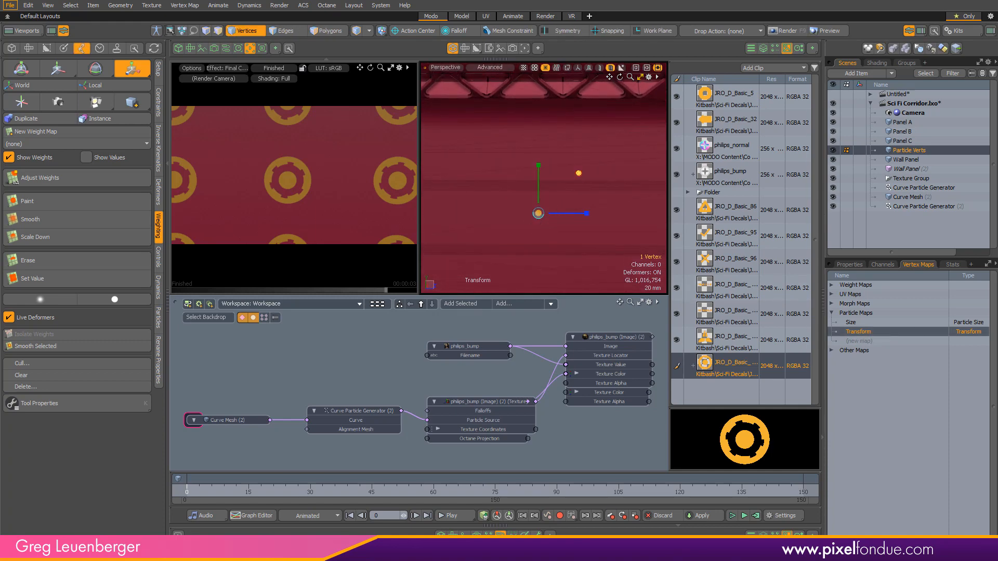
pyautogui.moveTo(579, 173); pyautogui.dragTo(565, 167)
pyautogui.hotkey('ctrl', 'z')
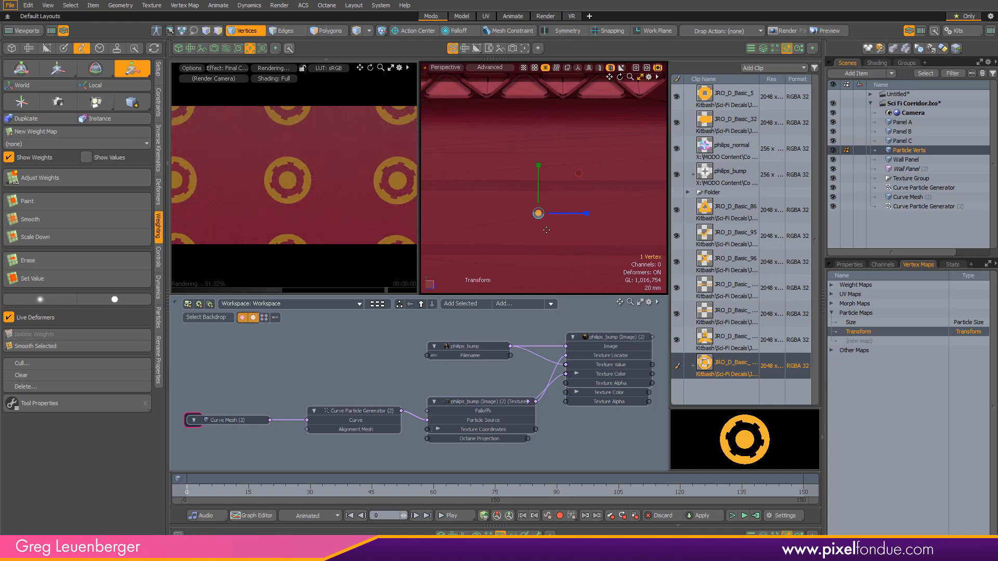
pyautogui.moveTo(594, 216); pyautogui.dragTo(588, 222)
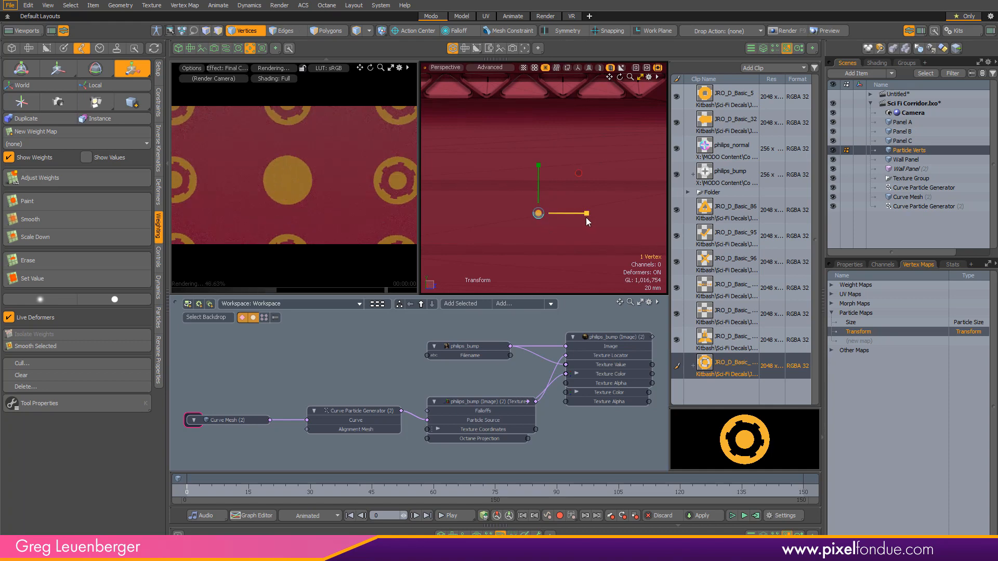
pyautogui.hotkey('ctrl', 'z')
pyautogui.moveTo(579, 173); pyautogui.dragTo(605, 172)
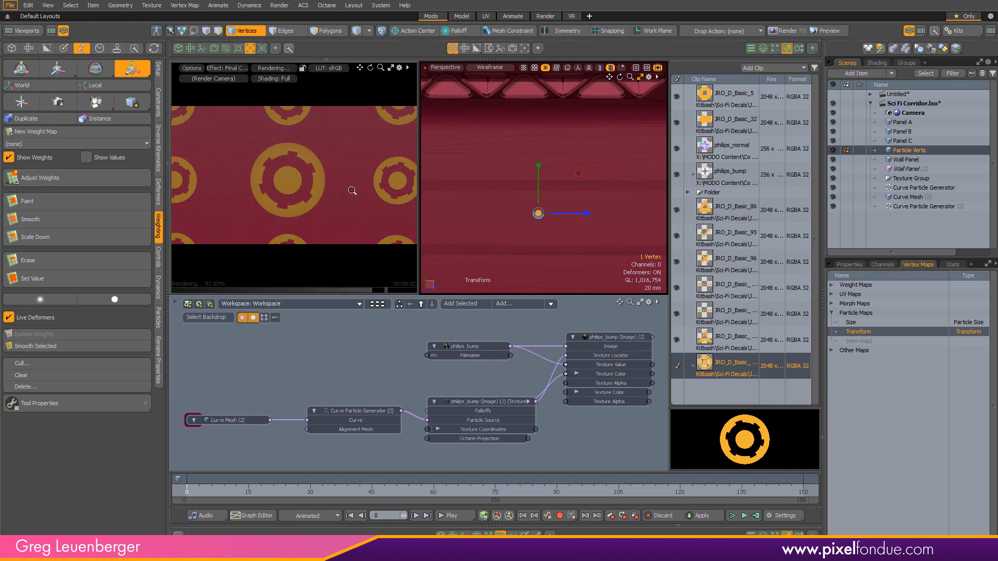
# - Rotate the centre decal about the wall's facing axis in the Transform map and deselect its vertex
pyautogui.press('e')
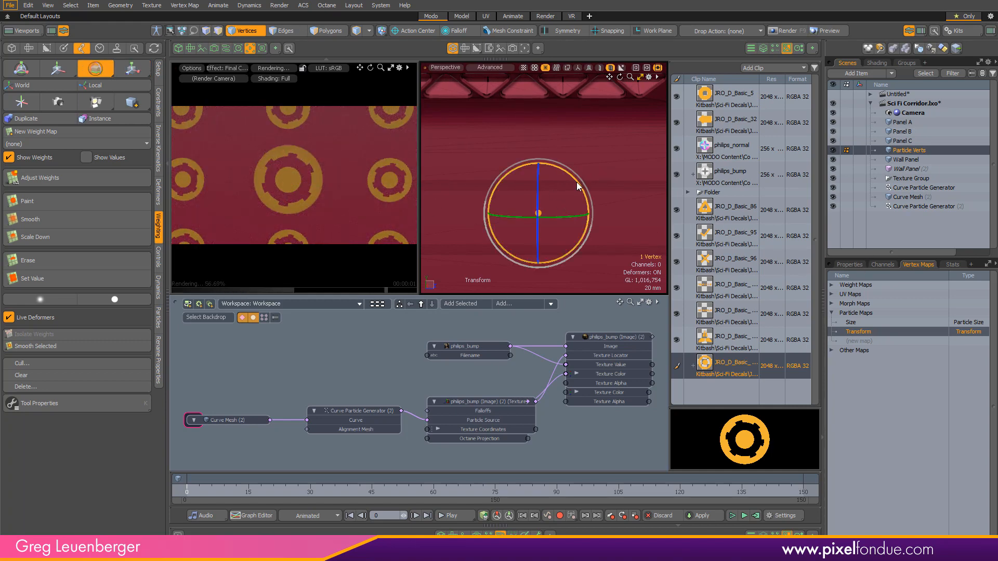
pyautogui.moveTo(579, 186); pyautogui.dragTo(411, 196)
pyautogui.press('space')
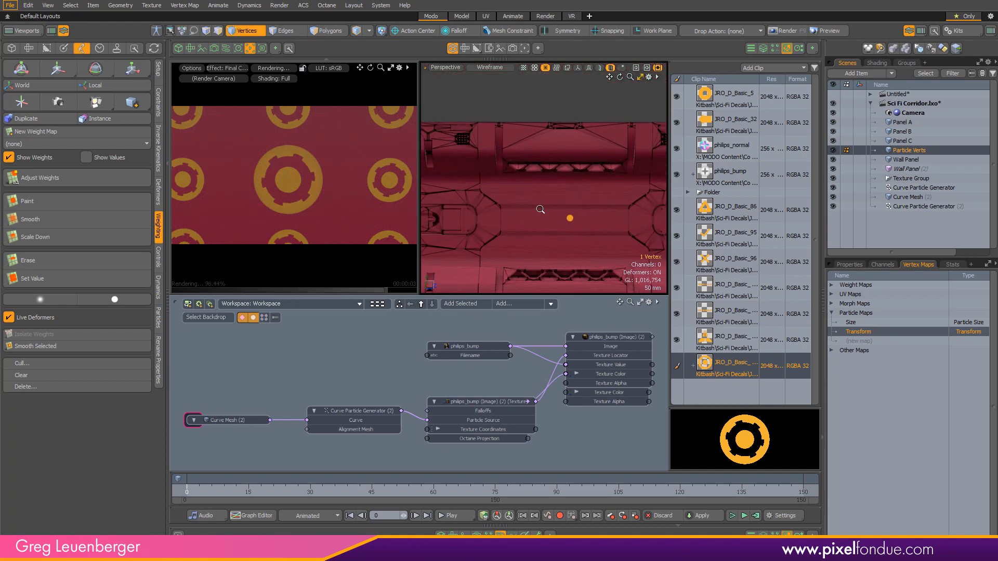
pyautogui.hotkey('ctrl', 'space')
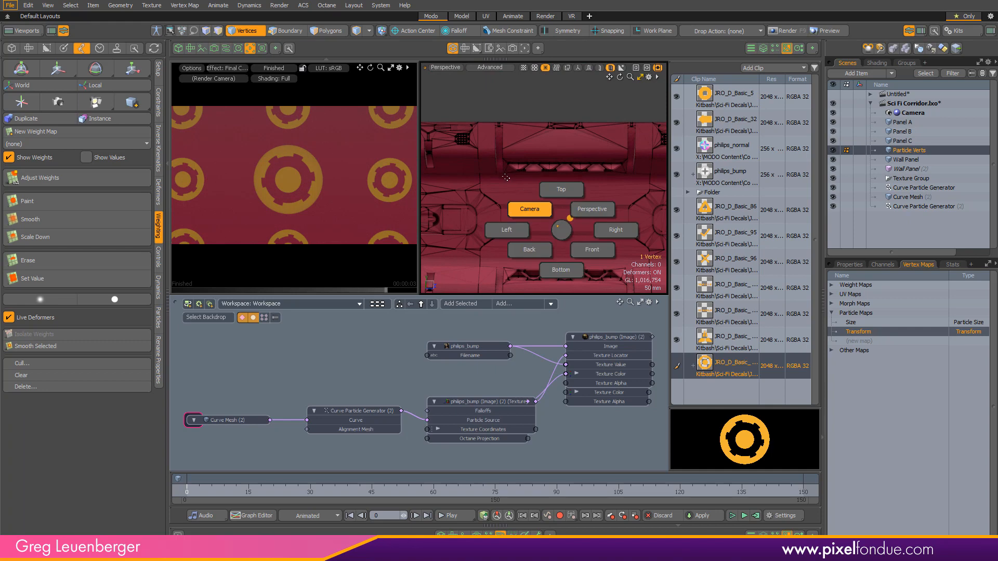
pyautogui.click(564, 230)
pyautogui.keyDown('ctrl'); pyautogui.keyDown('alt'); pyautogui.moveTo(560, 221); pyautogui.dragTo(364, 208); pyautogui.keyUp('alt'); pyautogui.keyUp('ctrl')
pyautogui.scroll(-3, 269, 210)
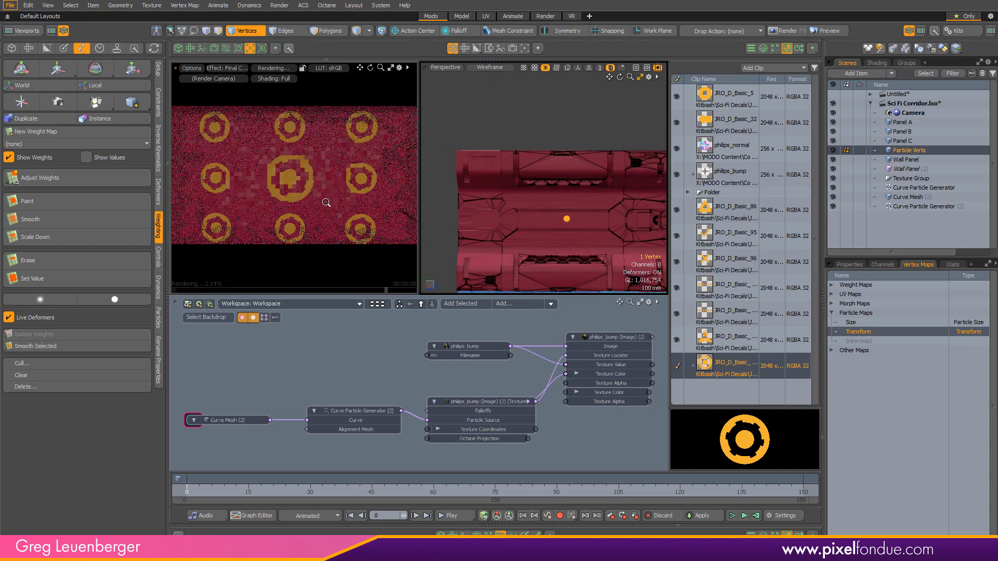
pyautogui.keyDown('alt'); pyautogui.moveTo(499, 208); pyautogui.dragTo(557, 182); pyautogui.keyUp('alt')
pyautogui.click(553, 100)
pyautogui.keyDown('alt'); pyautogui.moveTo(553, 100); pyautogui.dragTo(567, 115); pyautogui.keyUp('alt')
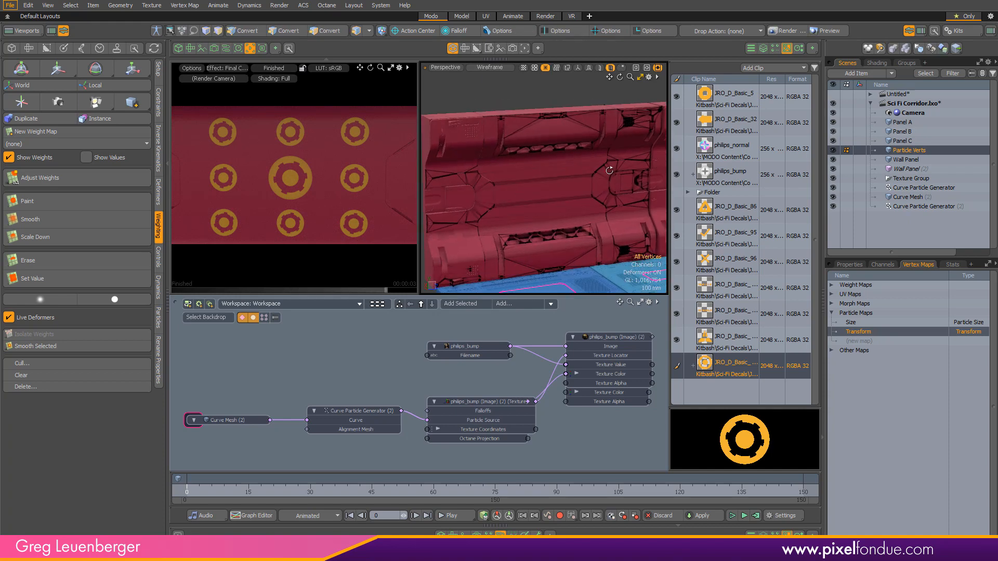
# - Delete the JRO_D_Basic_189 image layer from the Wall material in the shader tree
pyautogui.click(882, 64)
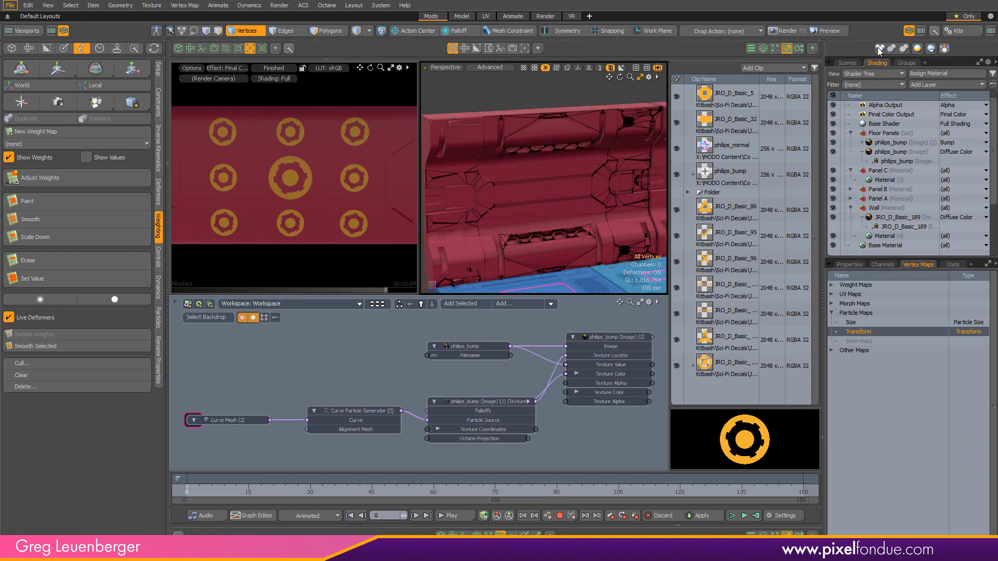
pyautogui.click(906, 221)
pyautogui.press('Delete')
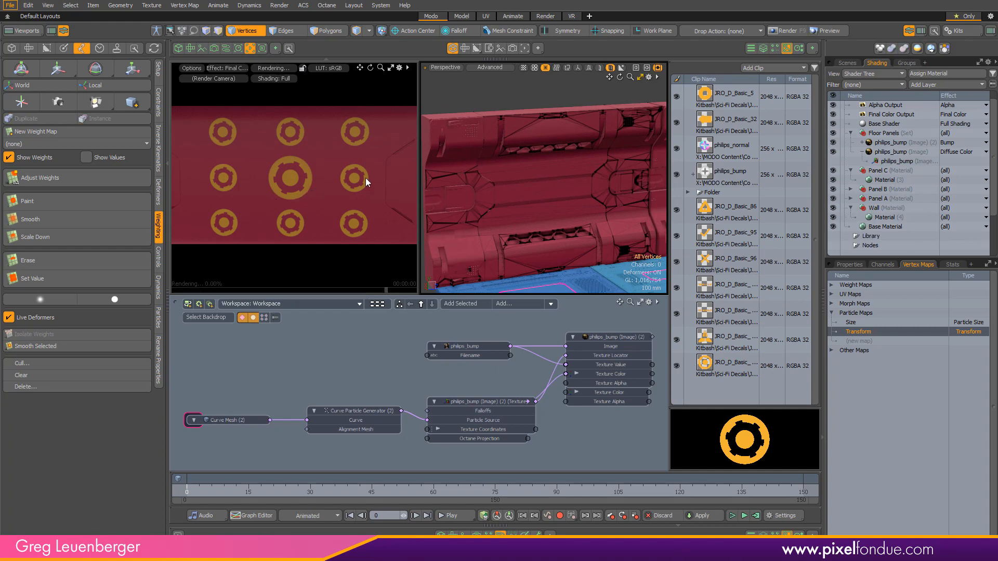
# - Add a new image folder as a diffuse color layer in the Wall material
pyautogui.click(888, 207)
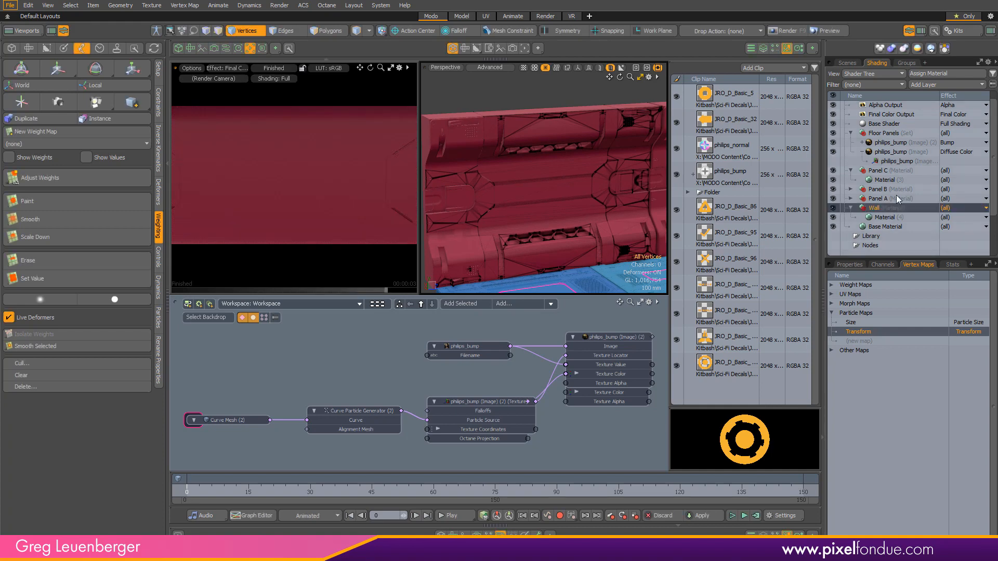
pyautogui.click(924, 84)
pyautogui.moveTo(917, 138)
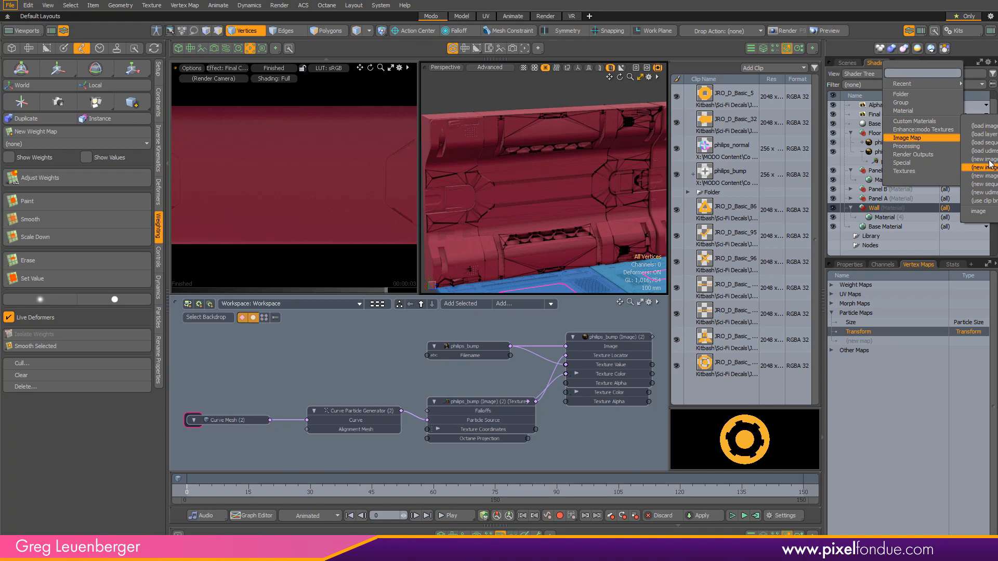
pyautogui.click(991, 166)
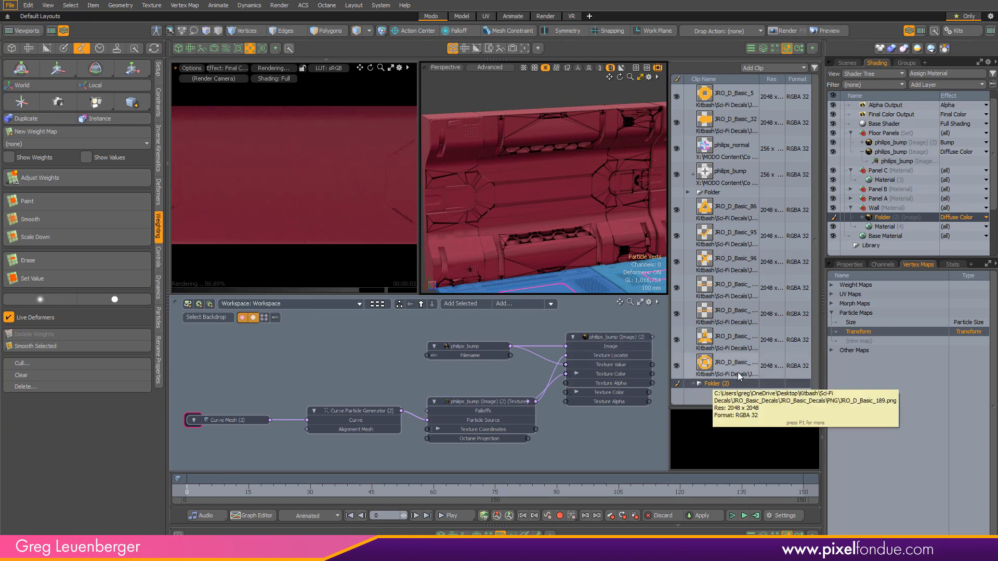
# - Move the seven loose decal clips, from JRO_D_Basic_86 through JRO_D_Basic_189, into the Folder (2) image folder
pyautogui.click(693, 385)
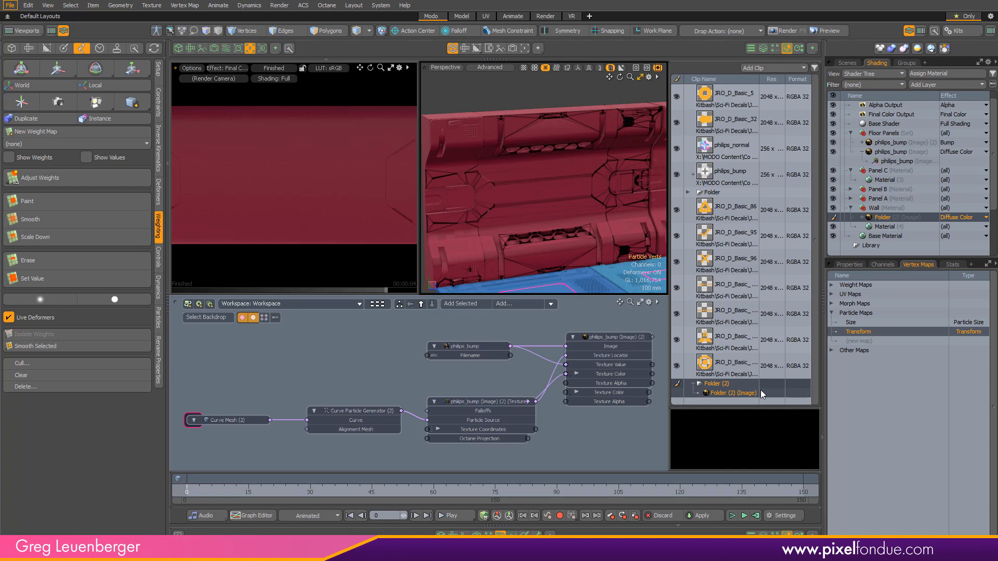
pyautogui.click(735, 366)
pyautogui.click(733, 221)
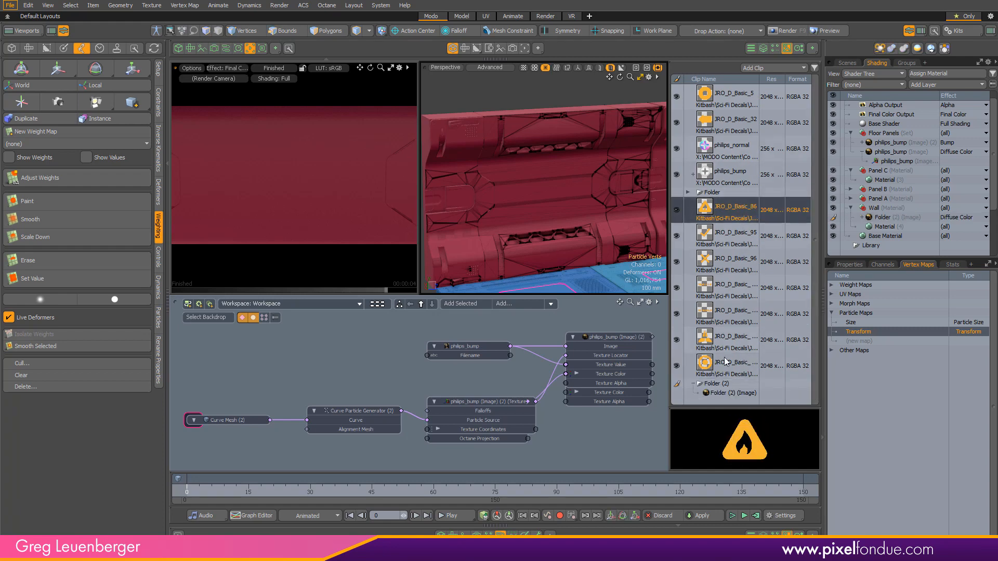
pyautogui.click(731, 366)
pyautogui.keyDown('shift'); pyautogui.click(734, 219); pyautogui.keyUp('shift')
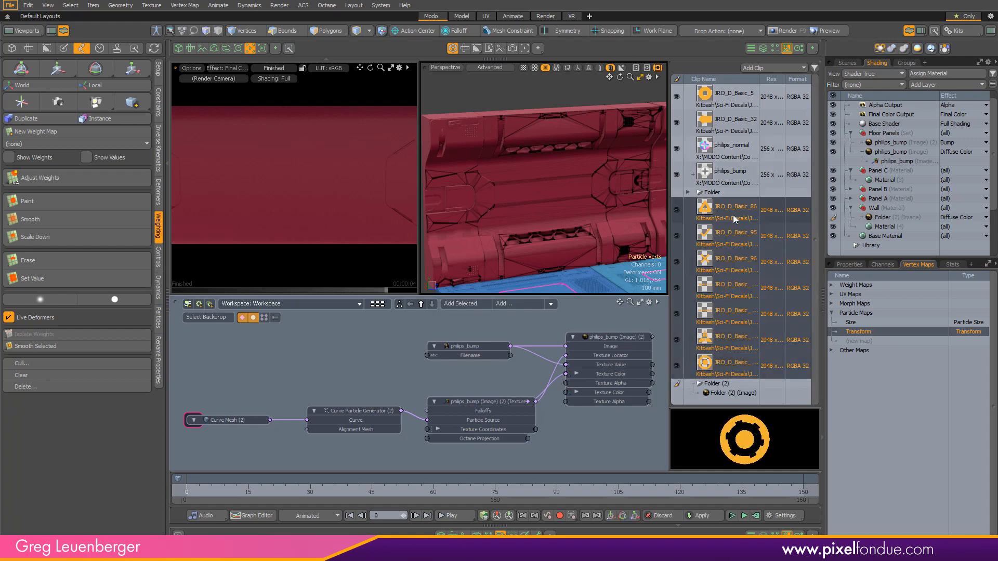
pyautogui.moveTo(719, 371)
pyautogui.mouseDown()
pyautogui.moveTo(741, 383)
pyautogui.moveTo(725, 383)
pyautogui.mouseUp()
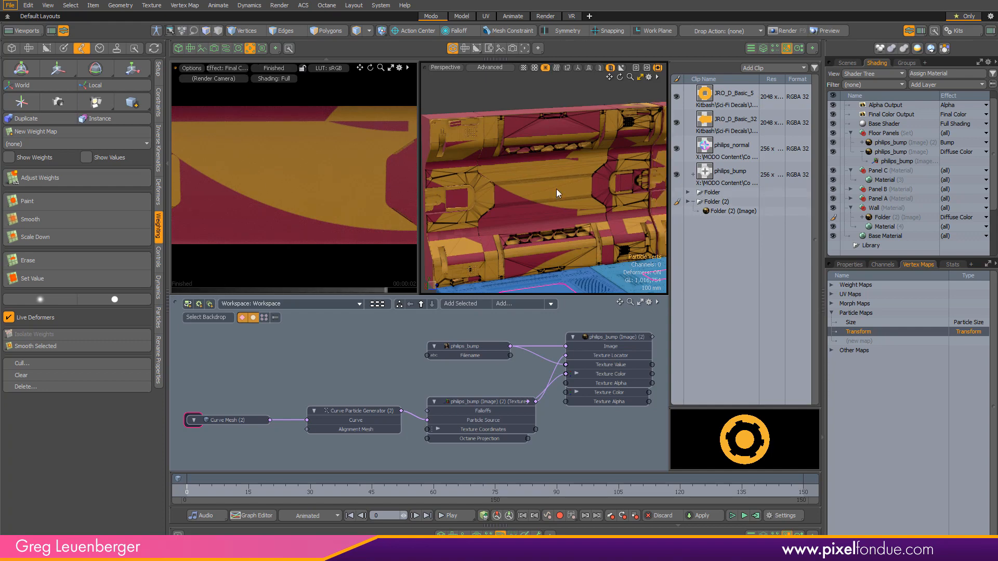
# - Turn off GL Display for the Wall material's Folder (2) image layer
pyautogui.click(884, 218)
pyautogui.click(849, 265)
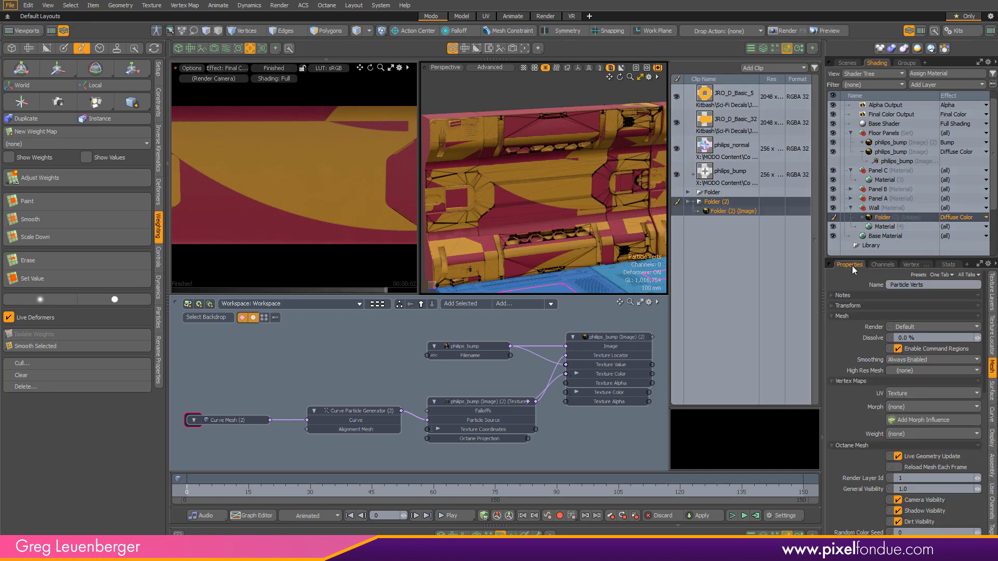
pyautogui.click(993, 338)
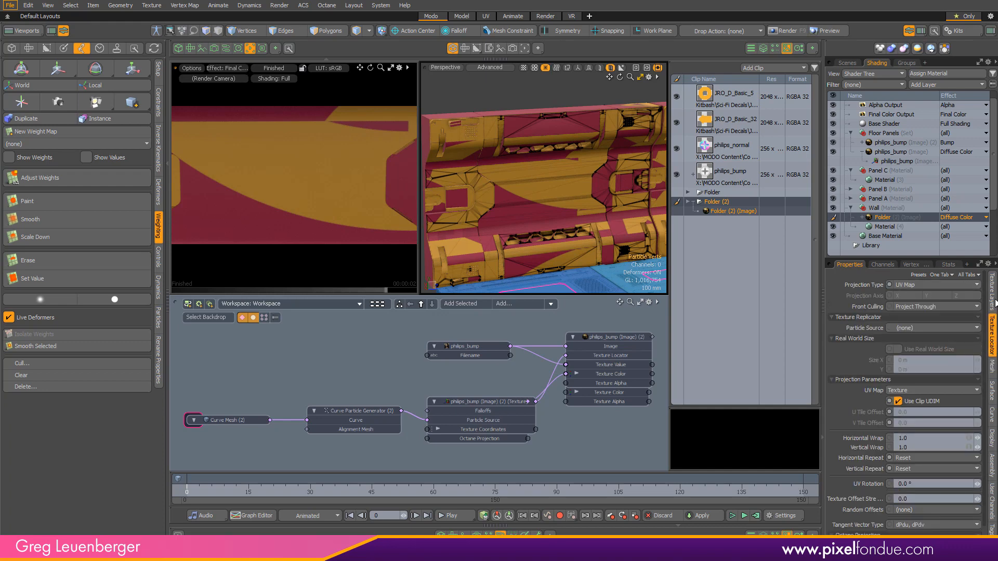
pyautogui.click(994, 301)
pyautogui.click(898, 318)
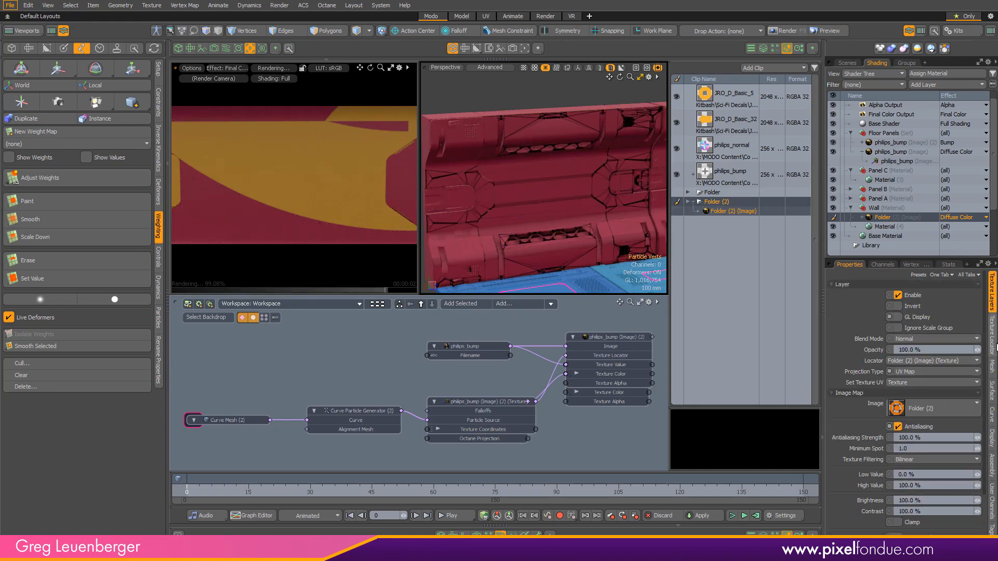
# - Set the Particle Source of the Folder (2) texture locator to Particle Verts
pyautogui.click(993, 344)
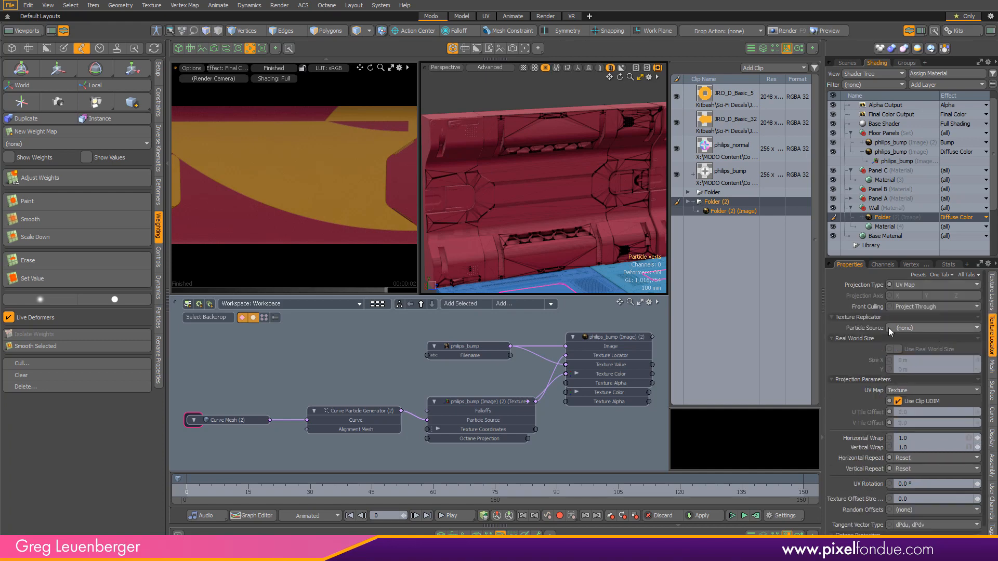
pyautogui.click(904, 328)
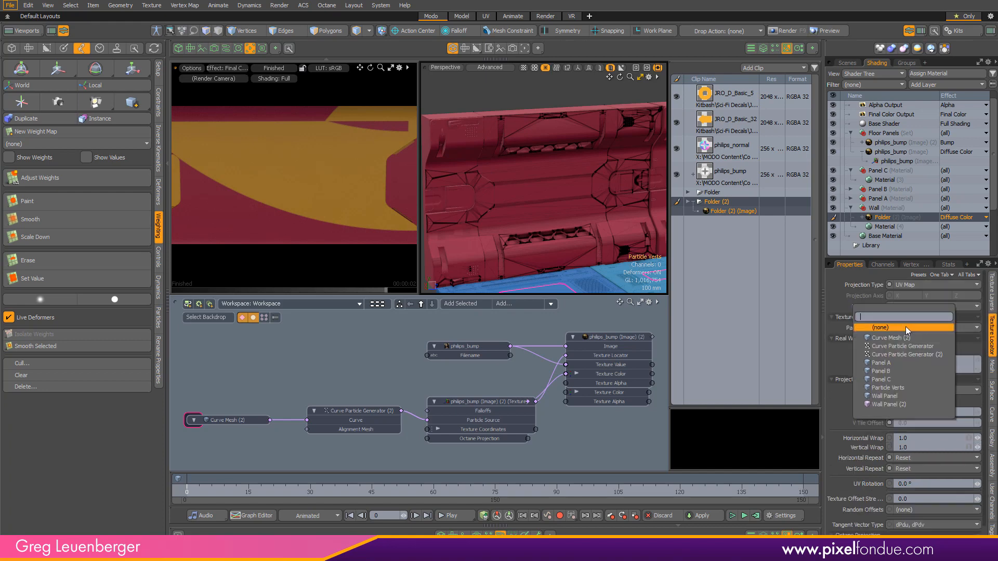
pyautogui.click(919, 389)
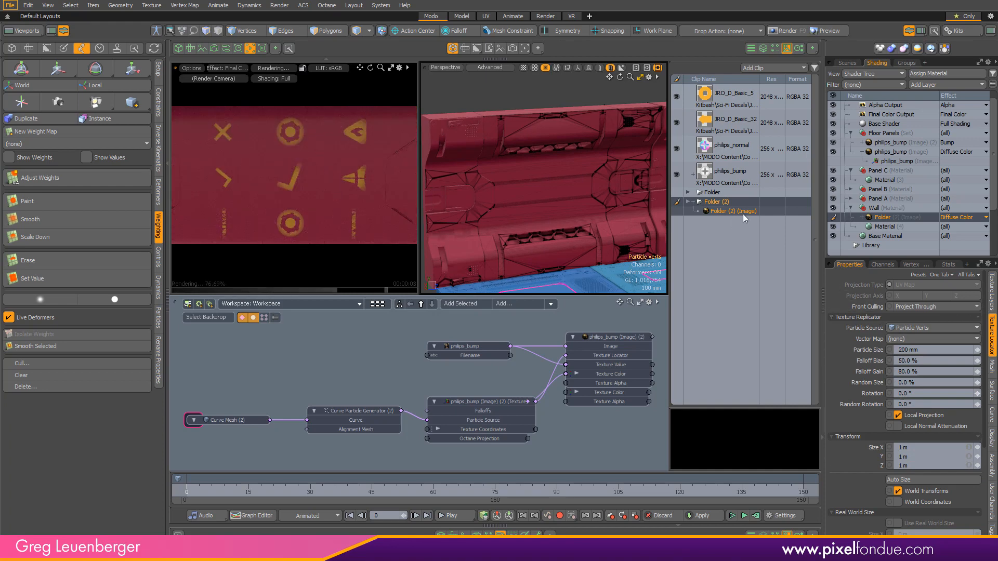
# - Expand the Folder (2) clip folder and set its texture locator's Falloff Bias to 10%
pyautogui.click(687, 202)
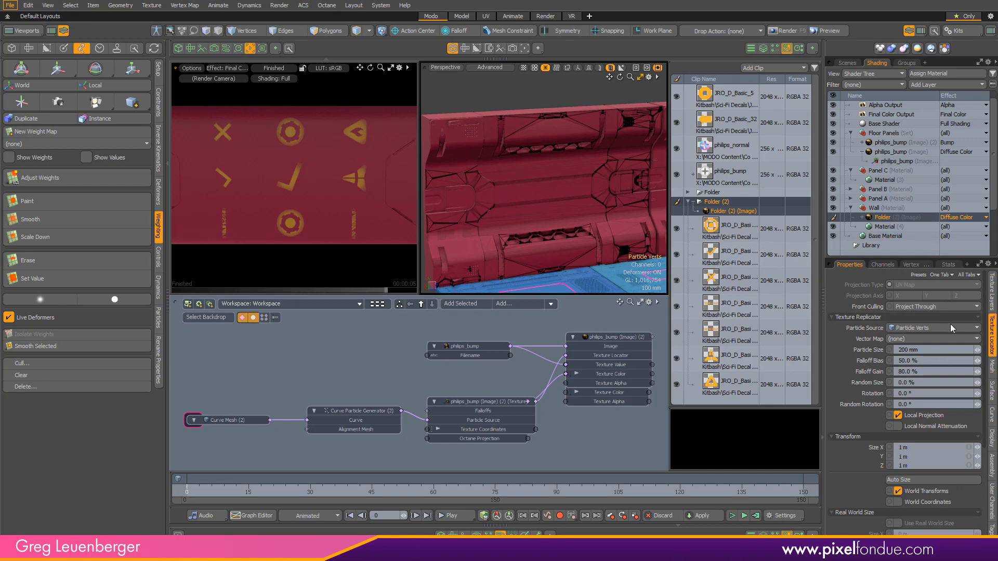
pyautogui.click(934, 362)
pyautogui.write('10')
pyautogui.press('Return')
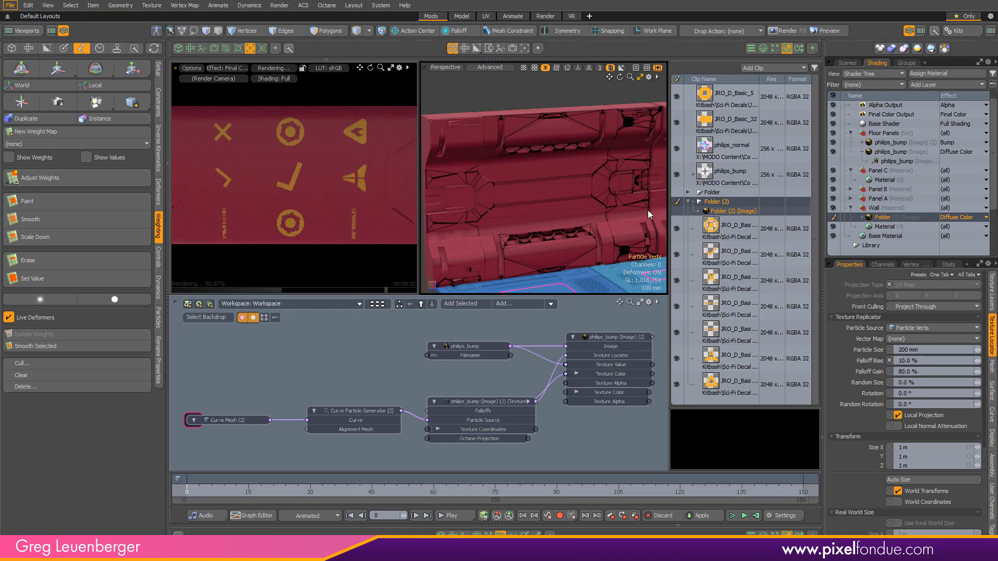
# - Set the replicated decals' Random Size to 20%
pyautogui.click(927, 399)
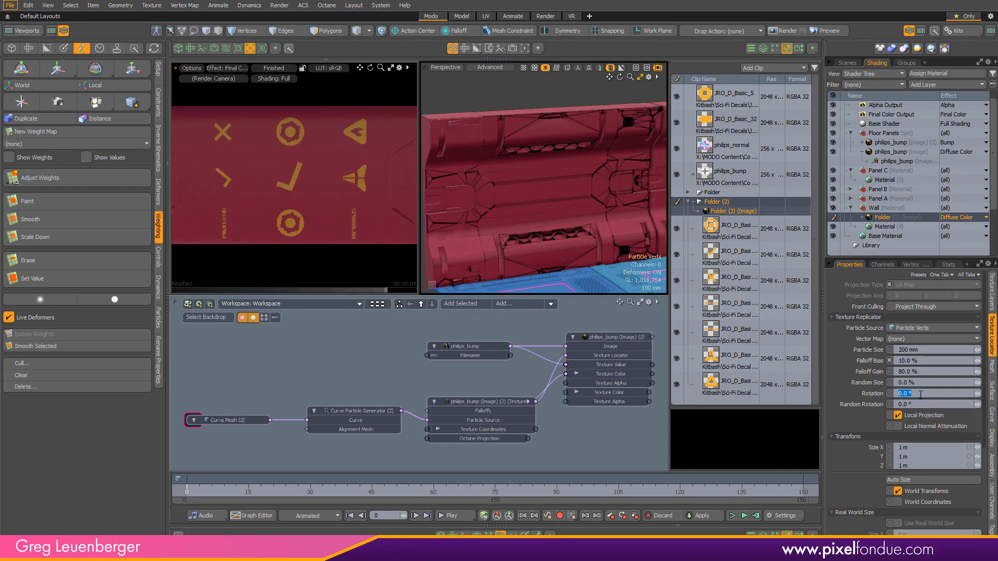
pyautogui.click(933, 385)
pyautogui.write('20')
pyautogui.press('Return')
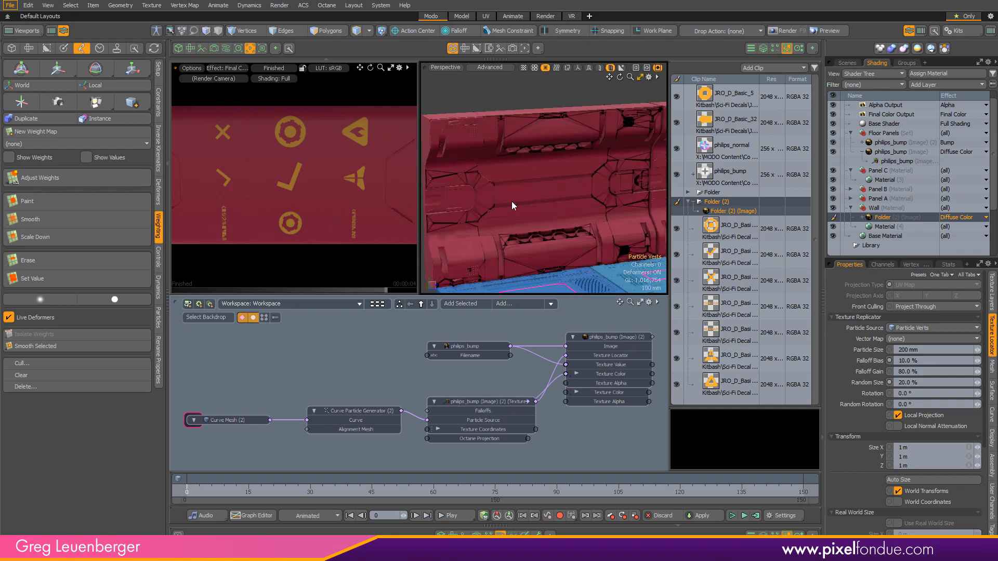
# - Set the Rotation of the replicated wall decals to 180°
pyautogui.scroll(-5, 336, 210)
pyautogui.keyDown('alt'); pyautogui.moveTo(336, 210); pyautogui.dragTo(361, 212); pyautogui.keyUp('alt')
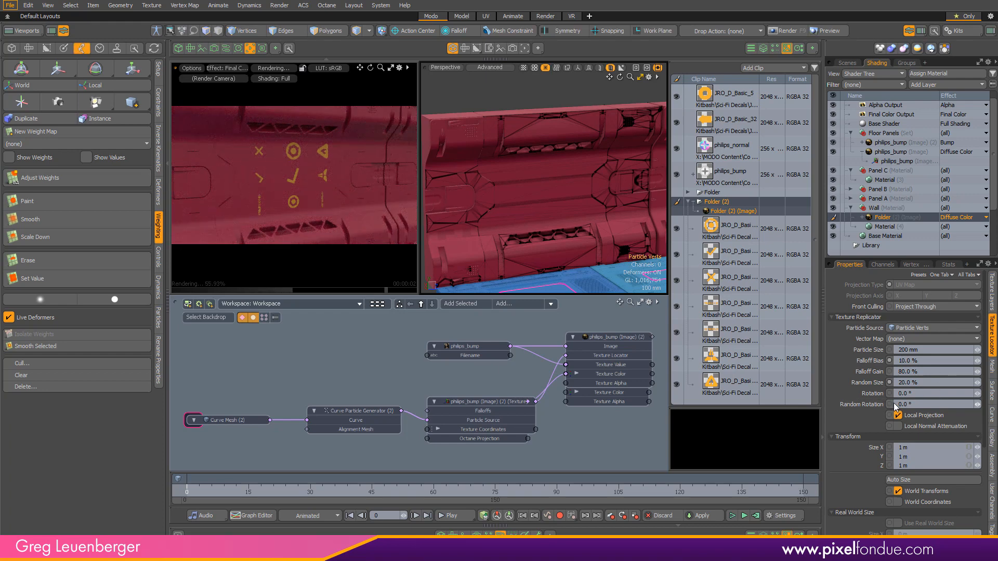
pyautogui.click(932, 393)
pyautogui.write('180')
pyautogui.press('Return')
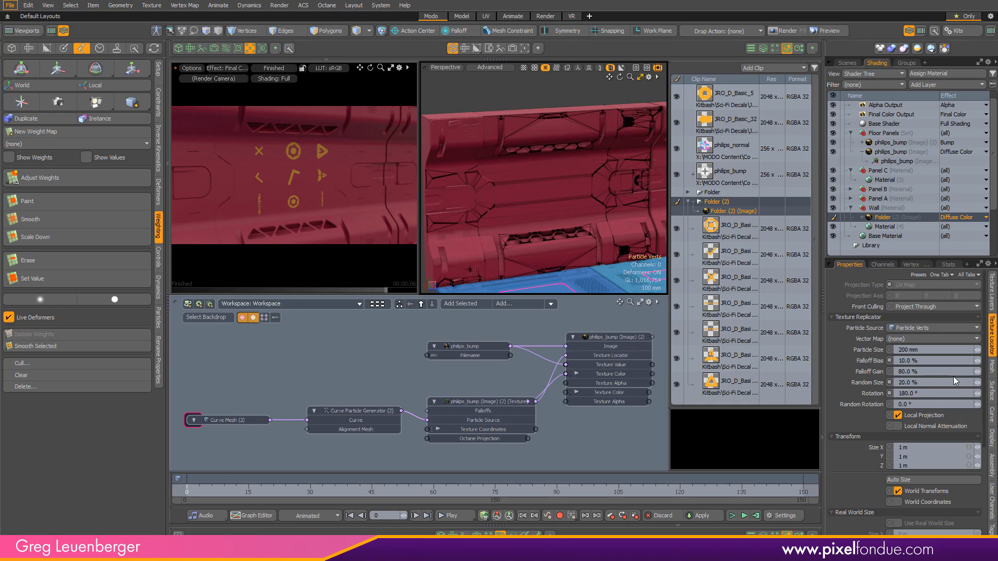
# - Rotate the centre vertex's check-mark decal with the Rotate tool in the Transform particle map
pyautogui.moveTo(348, 414); pyautogui.dragTo(492, 356)
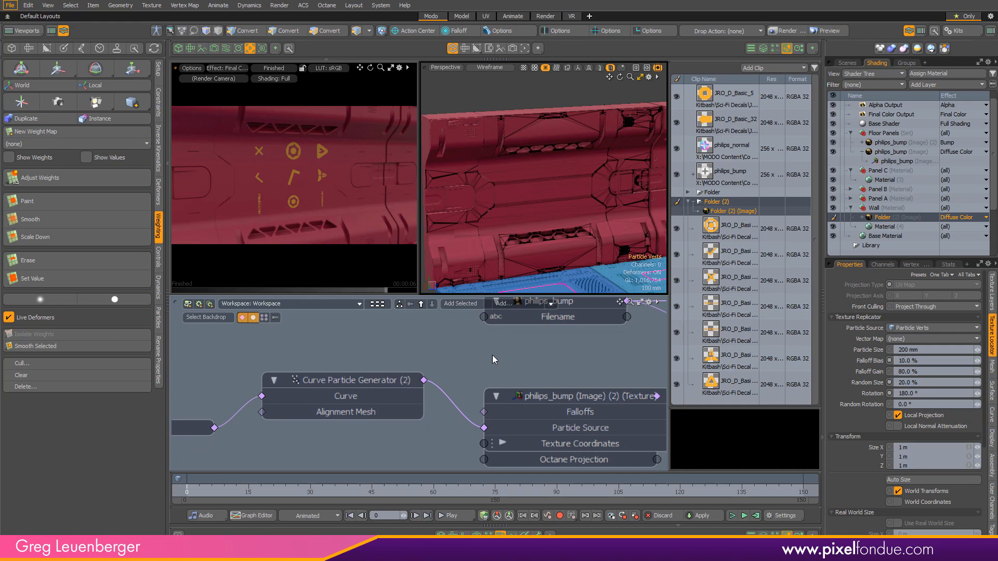
pyautogui.click(919, 265)
pyautogui.click(870, 332)
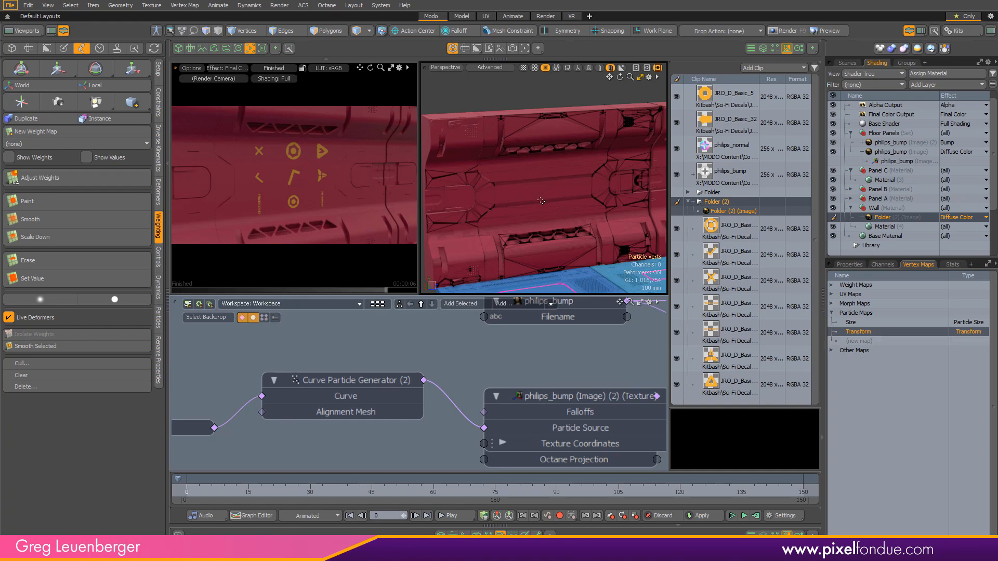
pyautogui.press('1')
pyautogui.press('e')
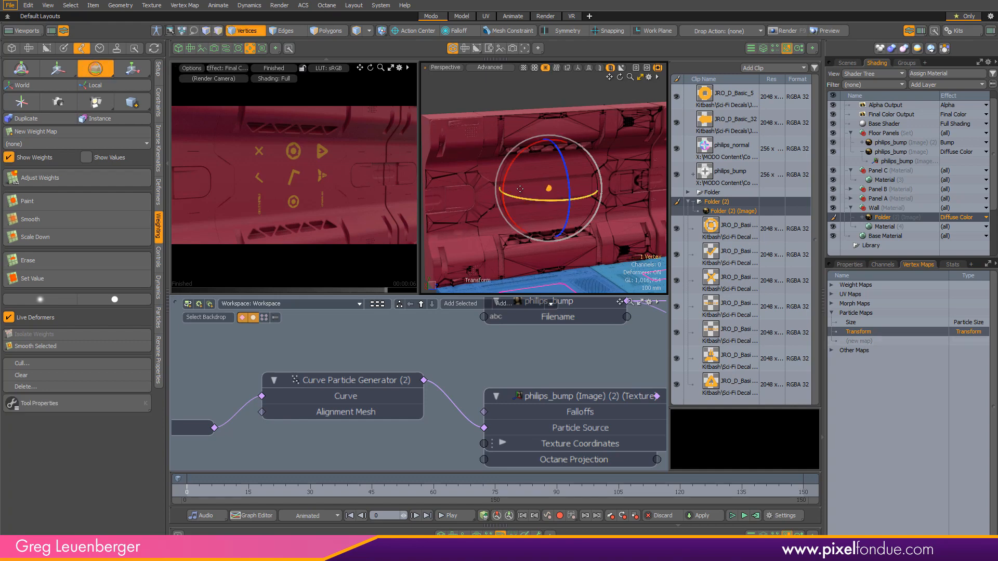
pyautogui.moveTo(520, 188); pyautogui.dragTo(514, 183)
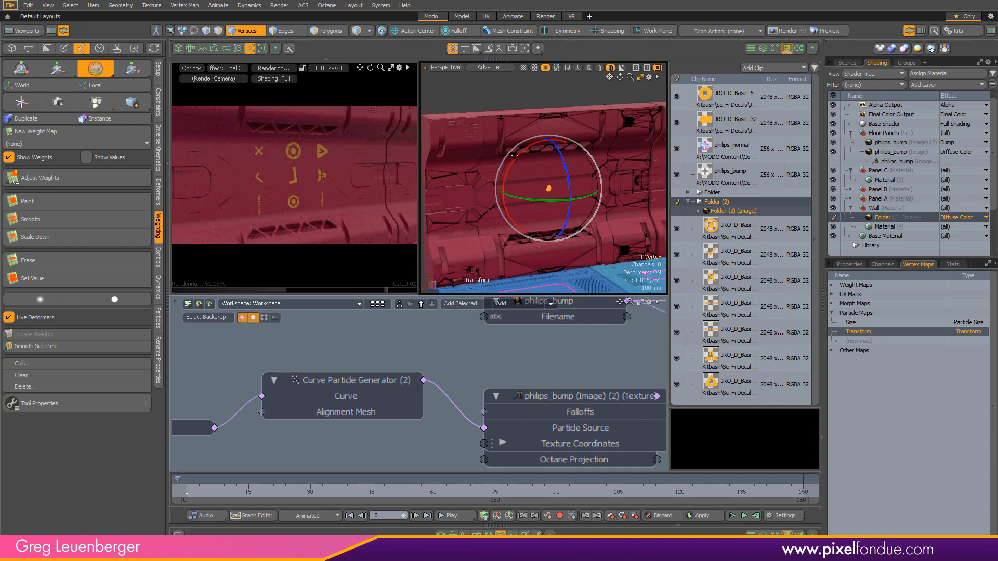
pyautogui.moveTo(513, 154); pyautogui.dragTo(587, 140)
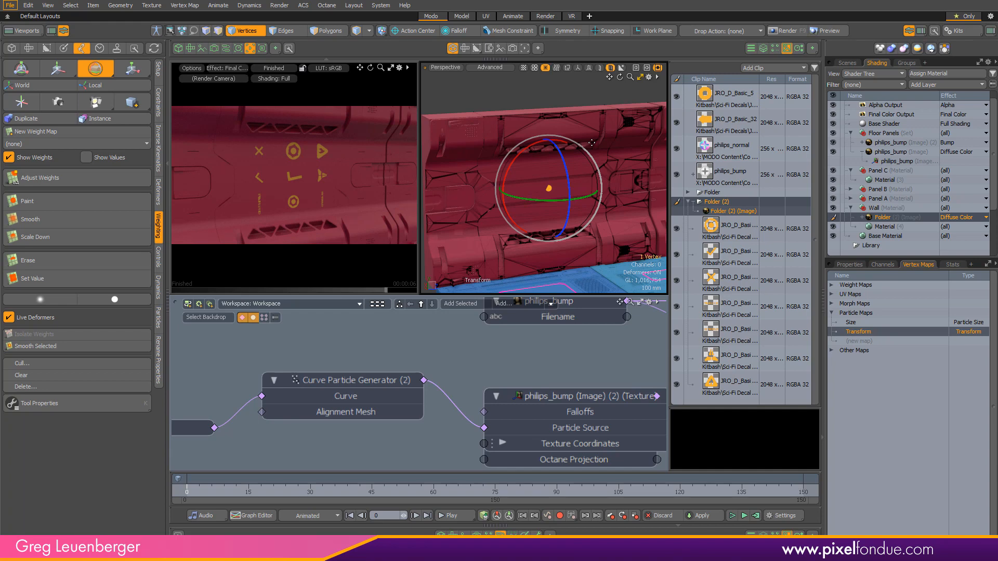
# - Drop the Rotate tool and select the Floor Panels set in the shader tree, collapsing its diffuse color philips_bump layer
pyautogui.scroll(-5, 593, 283)
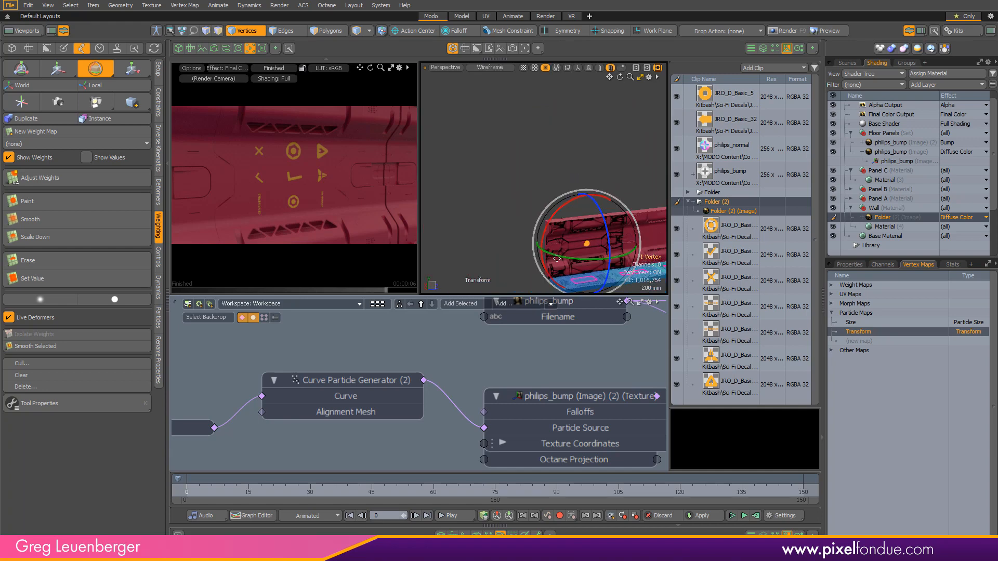
pyautogui.keyDown('alt'); pyautogui.moveTo(593, 279); pyautogui.dragTo(641, 239); pyautogui.keyUp('alt')
pyautogui.press('space')
pyautogui.scroll(1, 630, 261)
pyautogui.scroll(4, 630, 261)
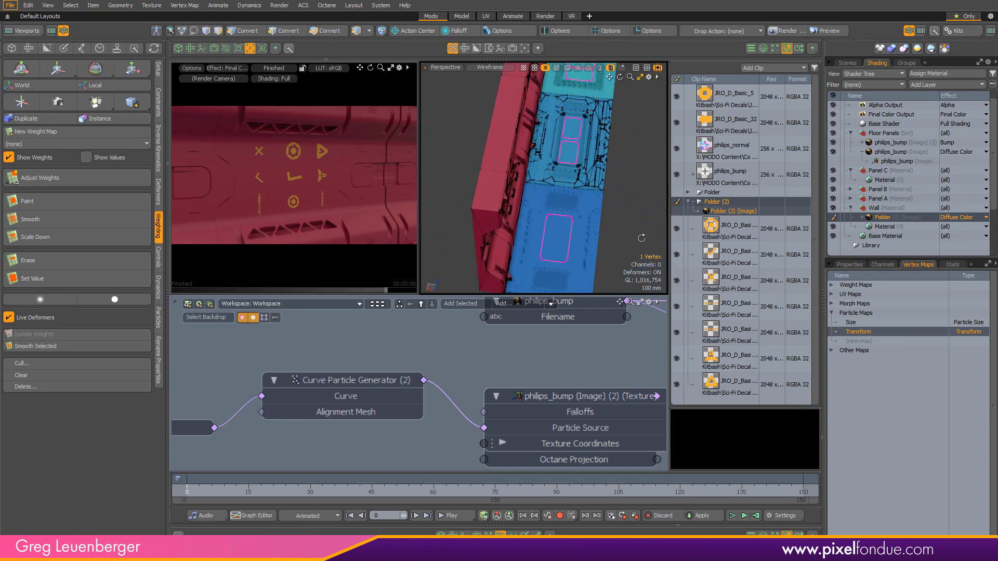
pyautogui.click(896, 135)
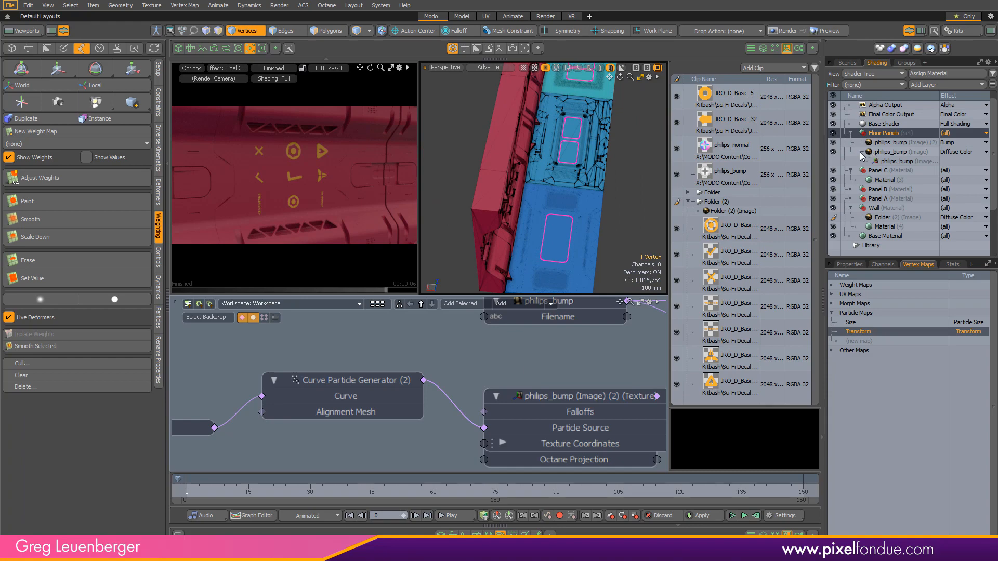
pyautogui.click(863, 152)
pyautogui.keyDown('alt'); pyautogui.moveTo(608, 259); pyautogui.dragTo(499, 221); pyautogui.keyUp('alt')
pyautogui.keyDown('ctrl'); pyautogui.keyDown('alt'); pyautogui.moveTo(262, 223); pyautogui.dragTo(306, 219); pyautogui.keyUp('alt'); pyautogui.keyUp('ctrl')
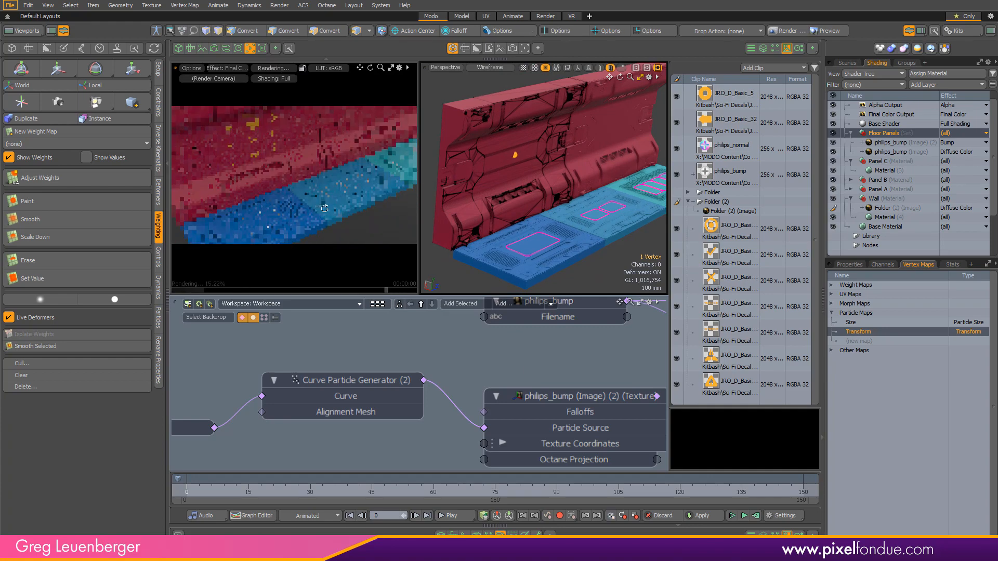